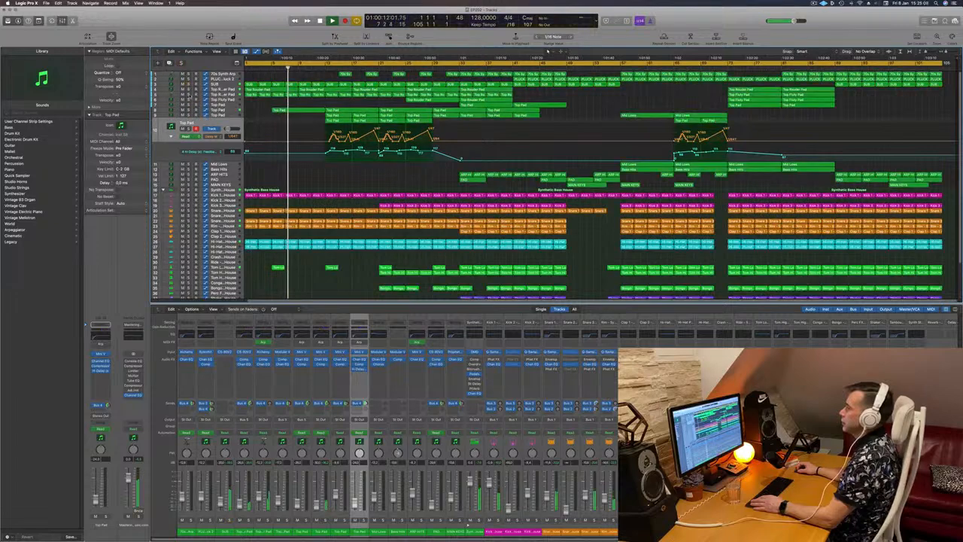
- Audition the Top Pad tracks during playback by soloing and unsoloing them and toggling their automation view
click(188, 95)
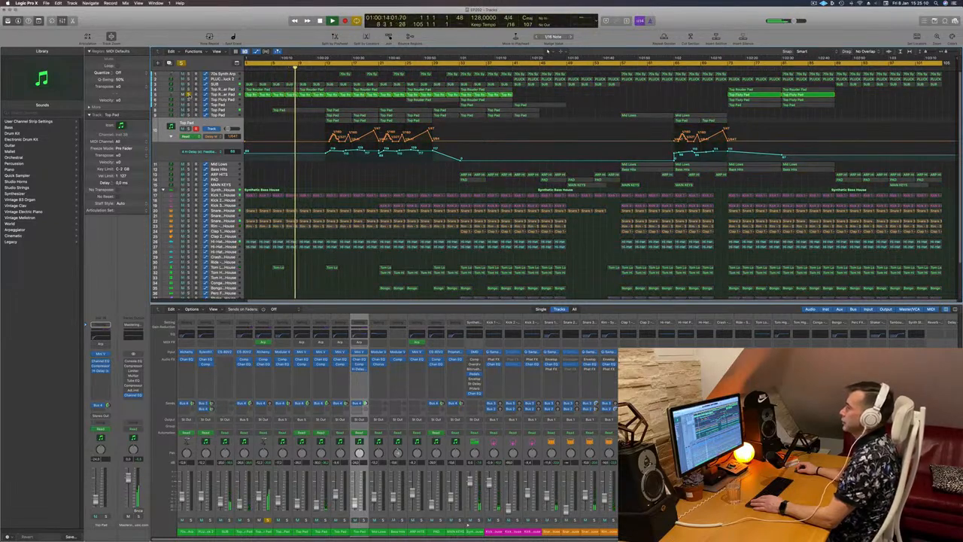
click(188, 95)
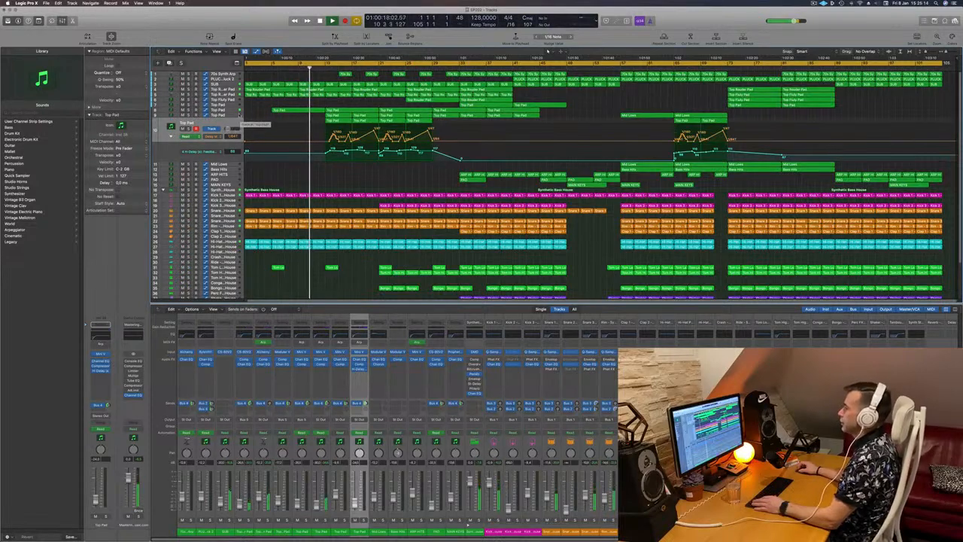
key(a)
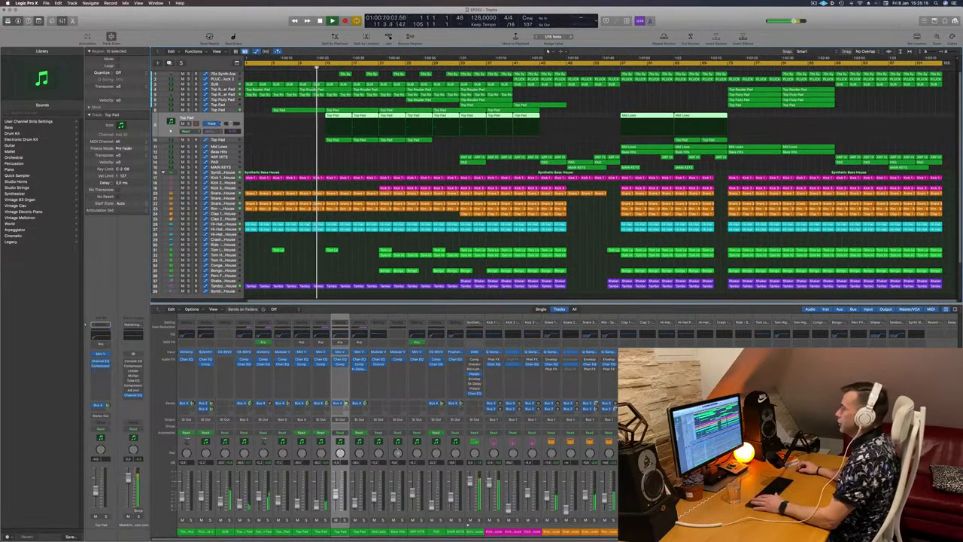
key(ctrl+s)
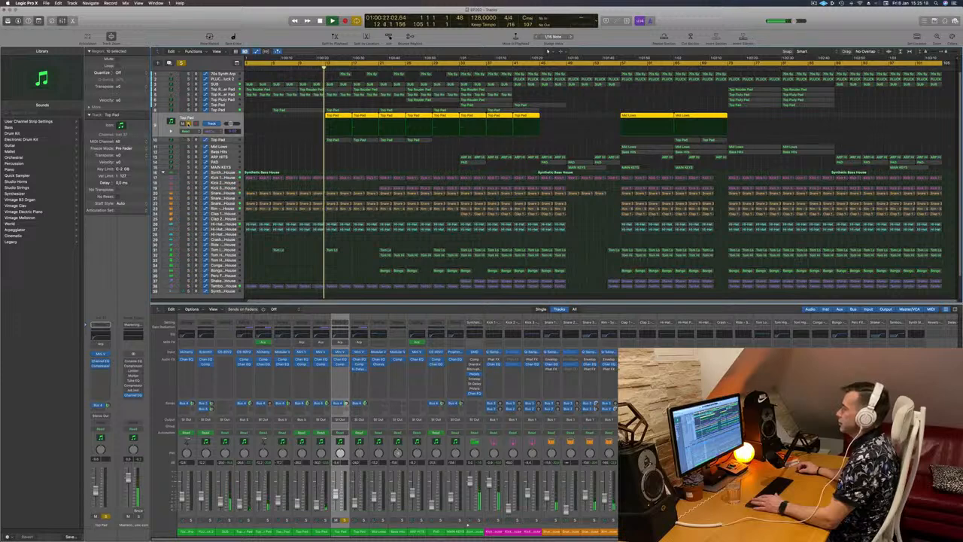
key(ctrl+s)
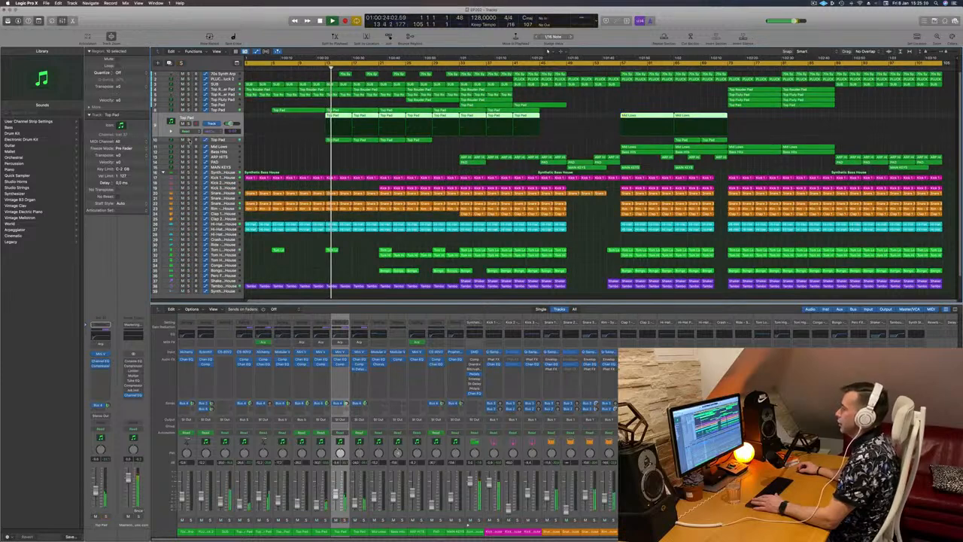
key(ctrl+s)
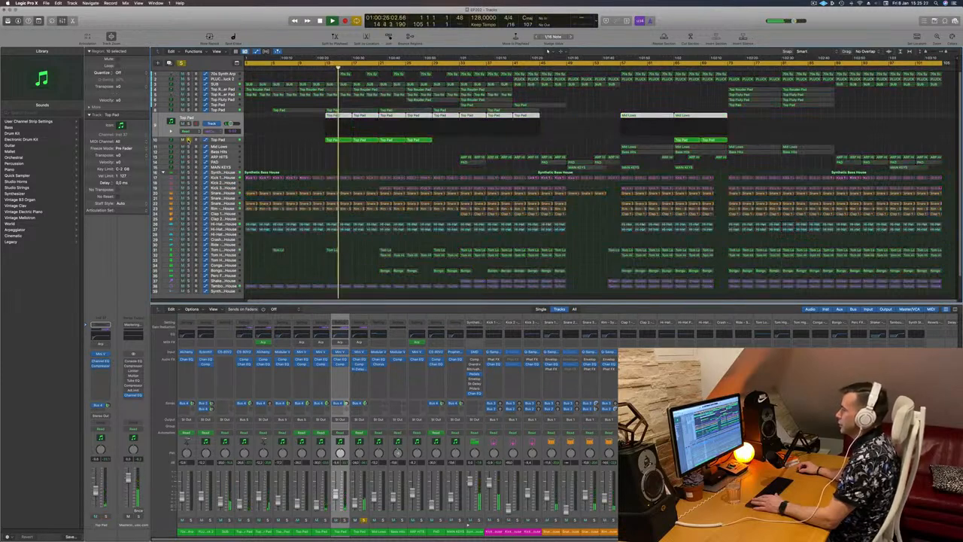
click(234, 142)
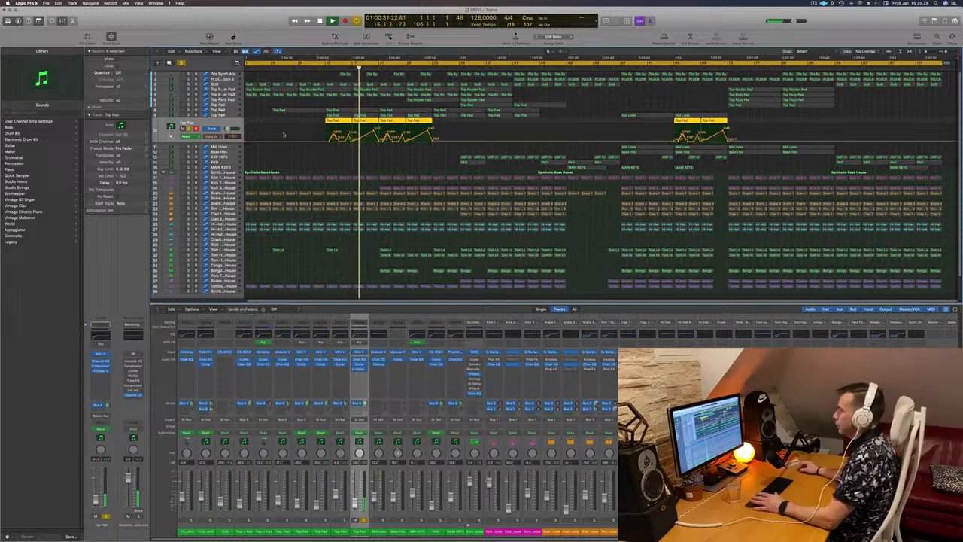
click(188, 129)
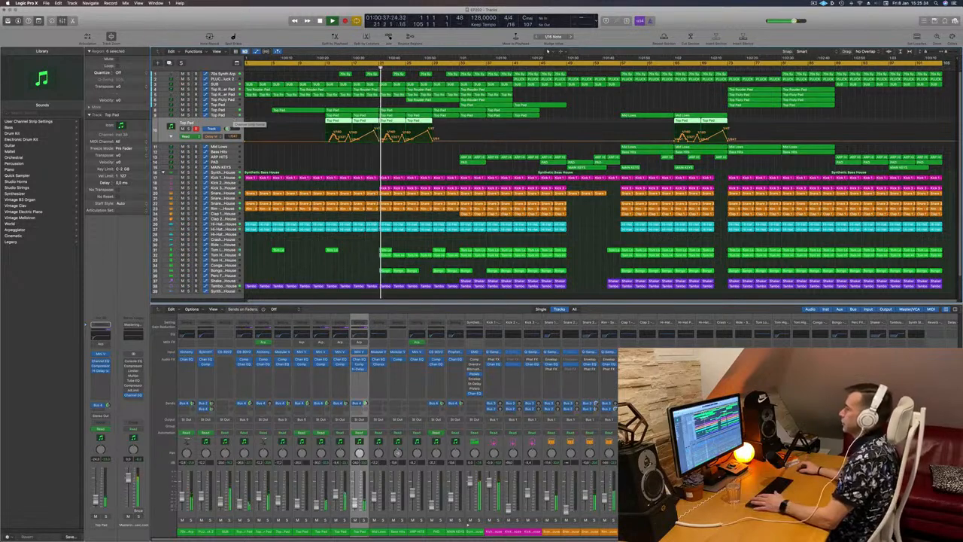
- Select the Kick 3 track and solo then unsolo it to hear it in the mix
click(358, 107)
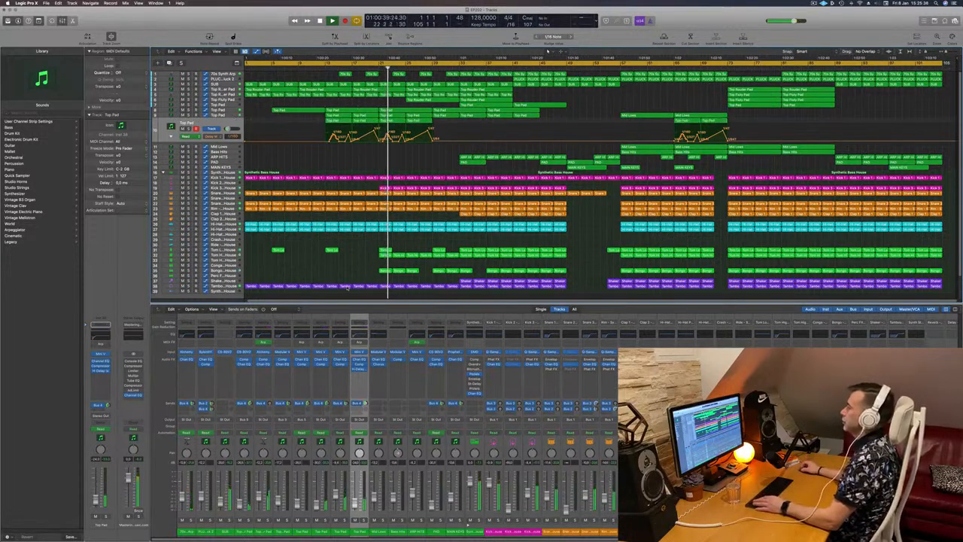
click(224, 188)
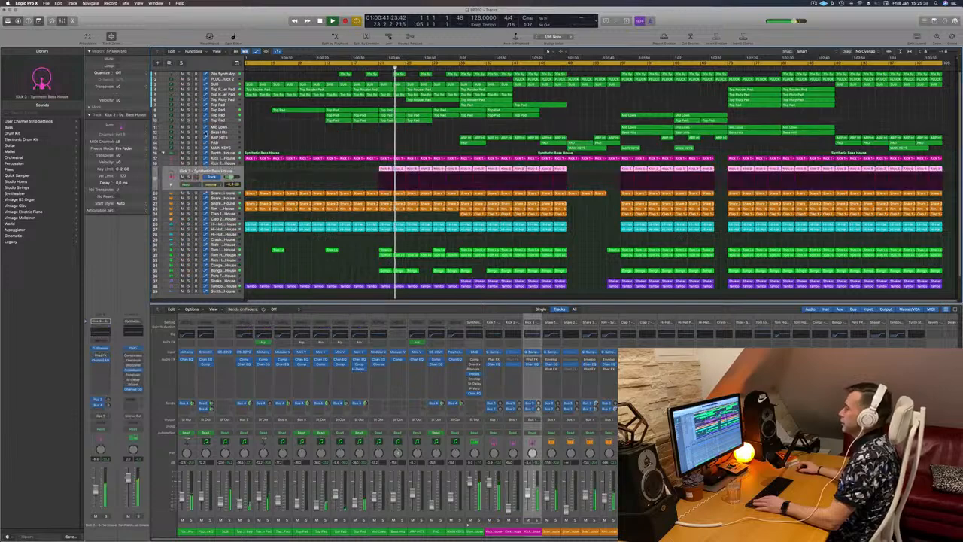
key(s)
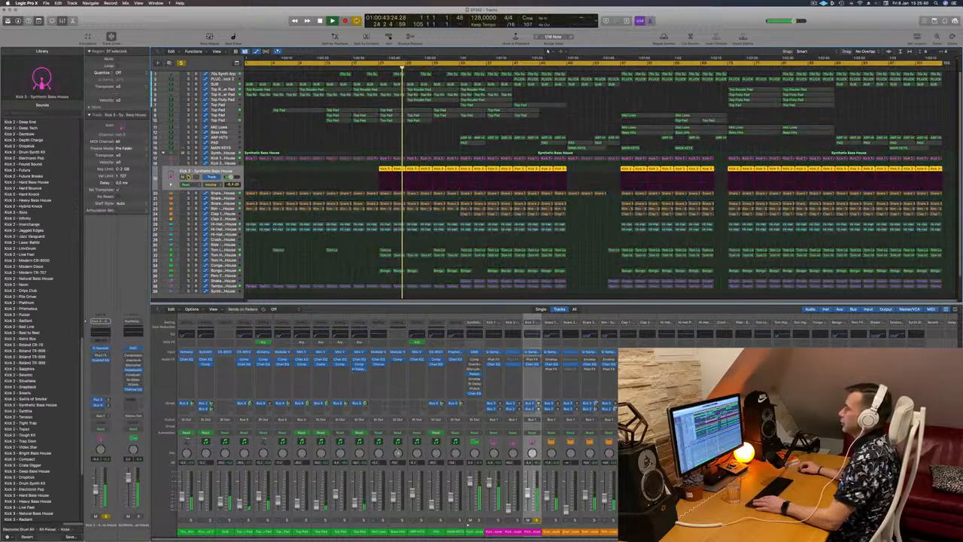
key(s)
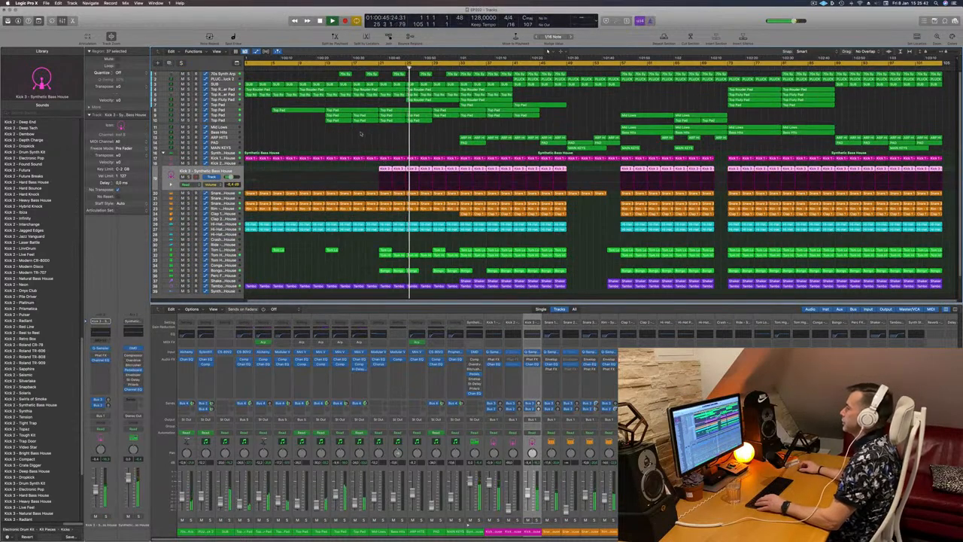
click(361, 134)
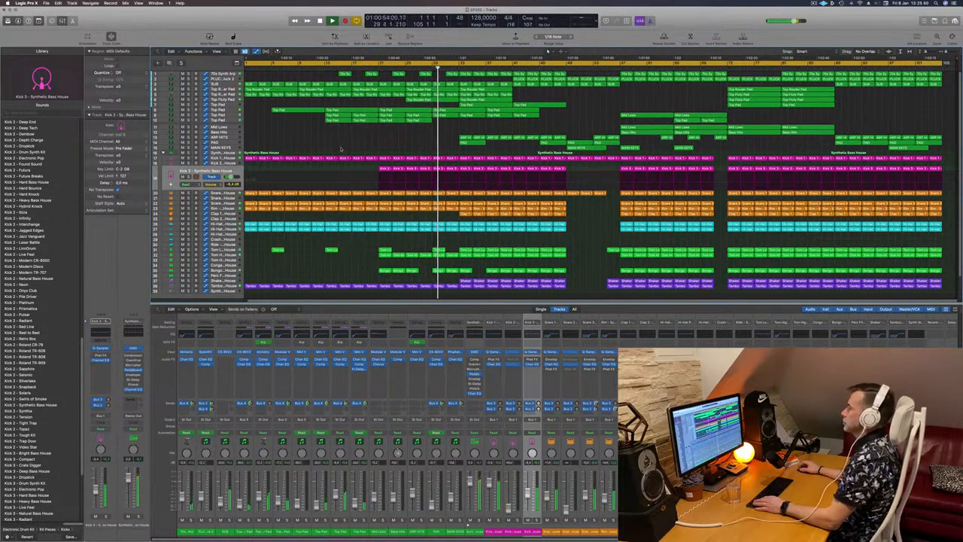
- Open the Top Pad track's volume automation and lower one automation point slightly
click(235, 121)
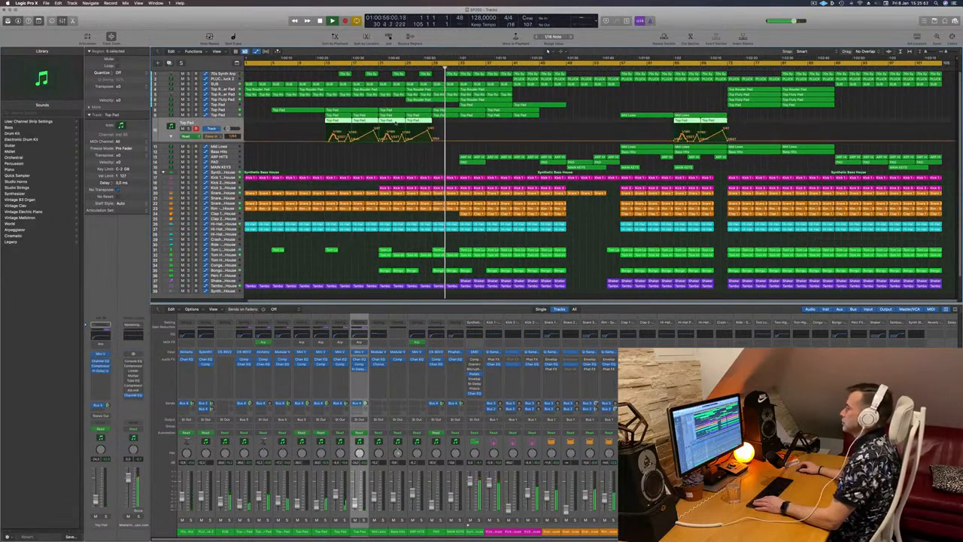
click(171, 136)
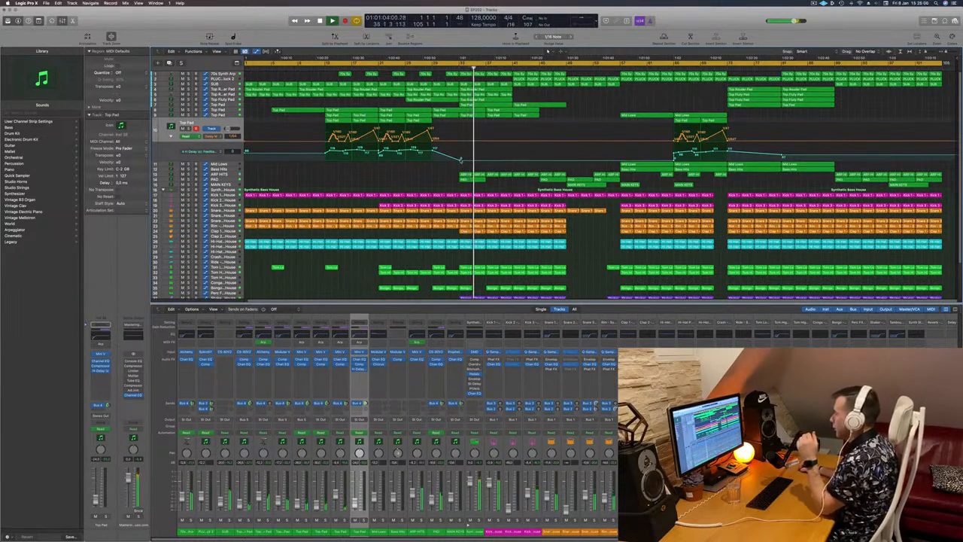
mouse_move(460, 157)
mouse_down()
mouse_move(461, 147)
mouse_move(461, 160)
mouse_up()
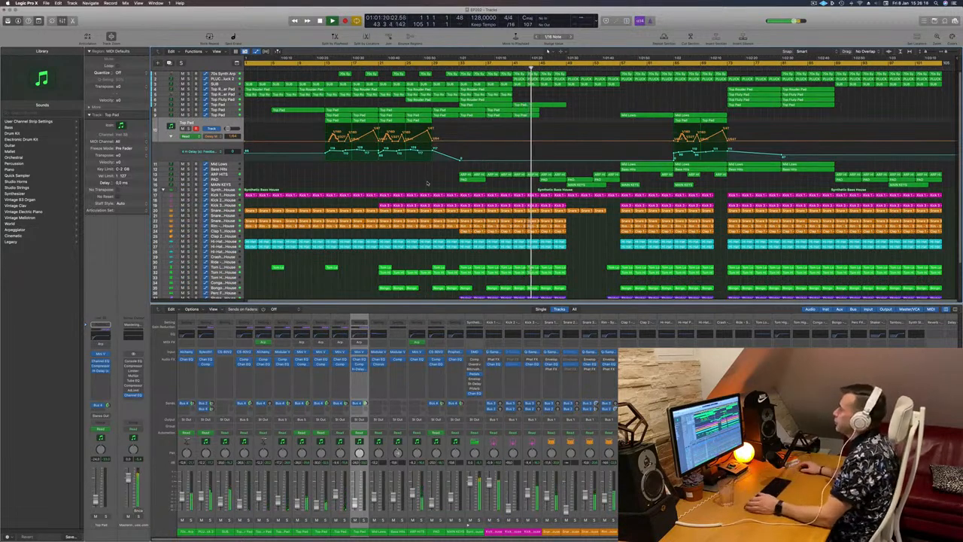
- Move the playhead to bar 73 and set a cycle region over the following section
key(Down)
key(Down)
key(Down)
key(Down)
key(Down)
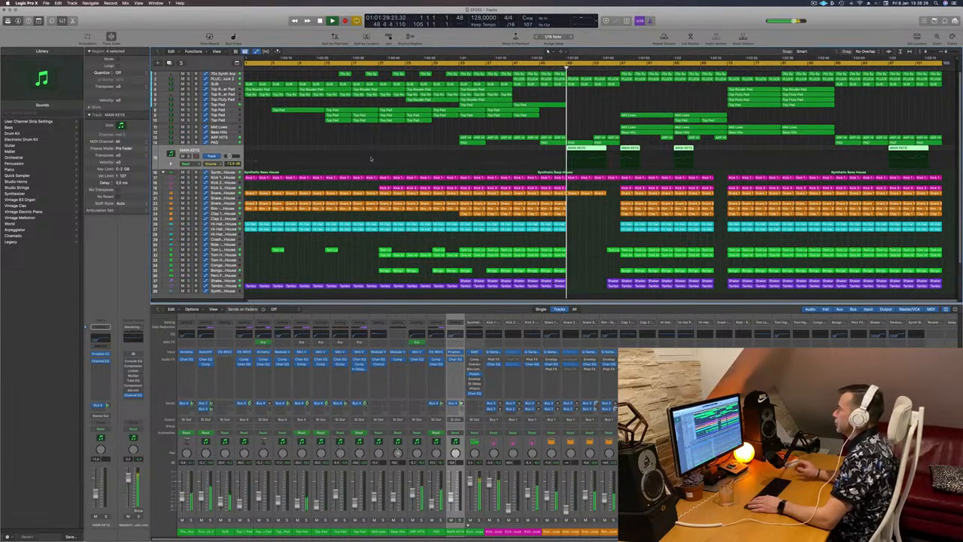
click(607, 111)
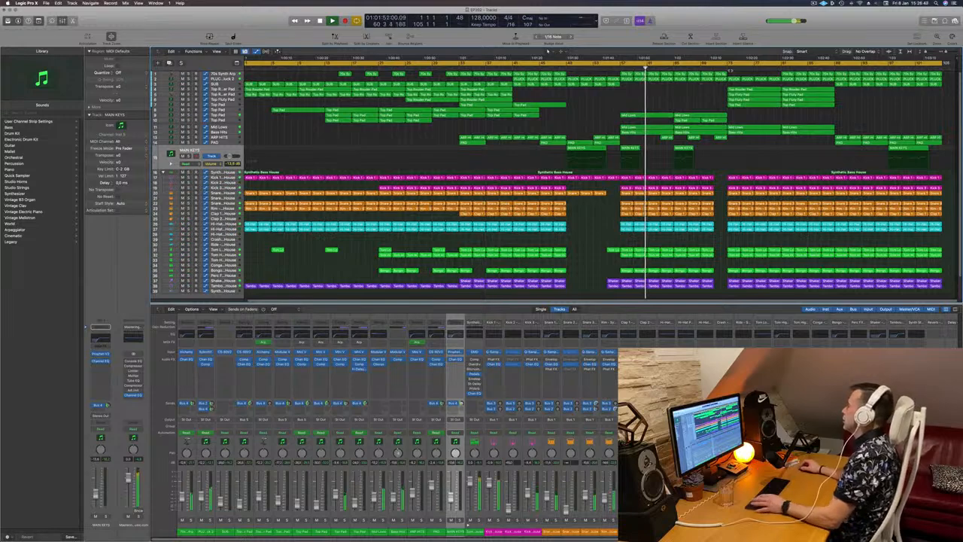
click(723, 63)
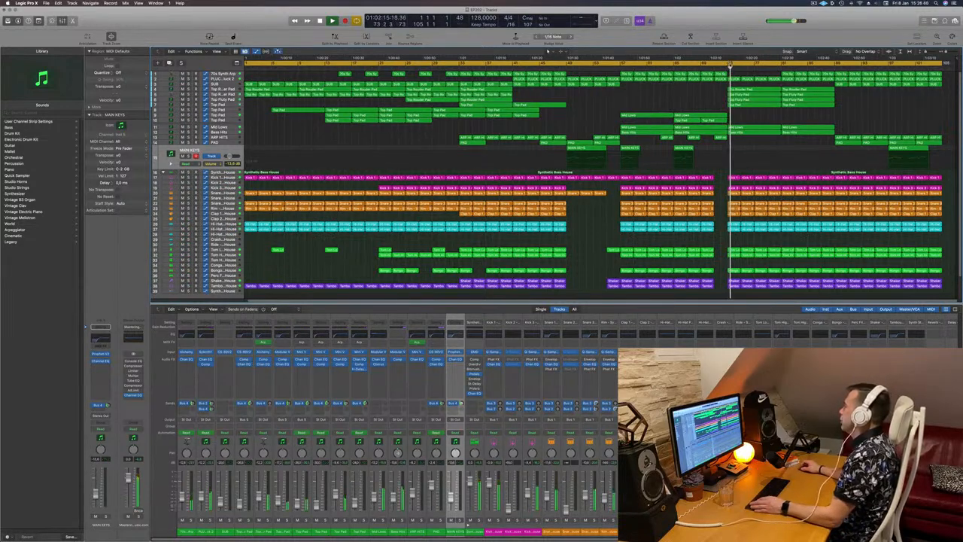
drag(758, 64, 819, 64)
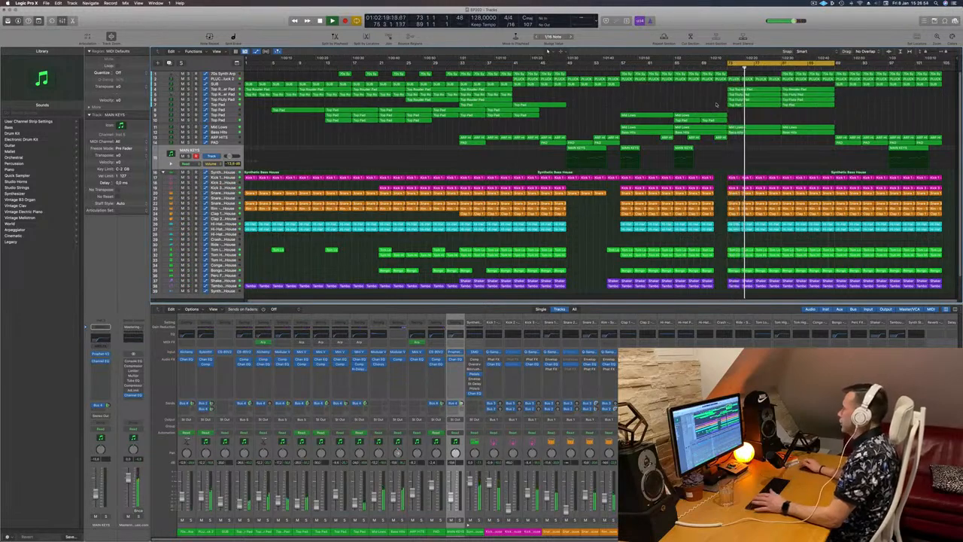
- Step through the Top Rouder Pad and Top Fluty Pad tracks to inspect them
click(230, 84)
key(Down)
key(Down)
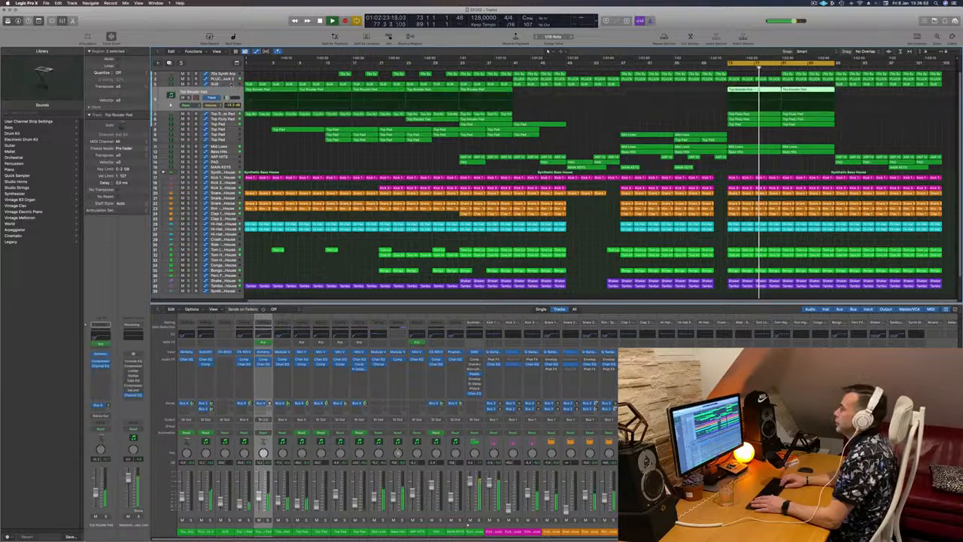
key(Up)
key(Up)
key(Down)
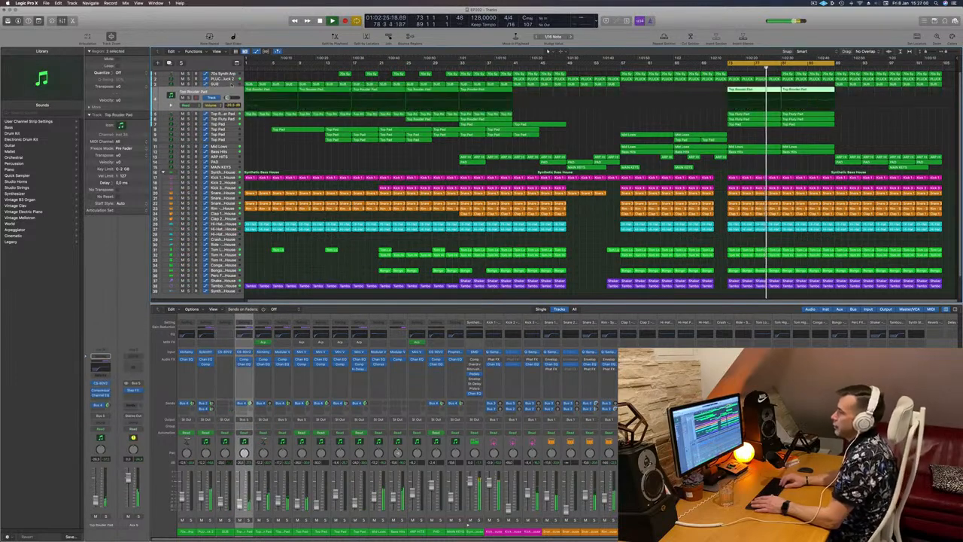
key(Down)
key(Down)
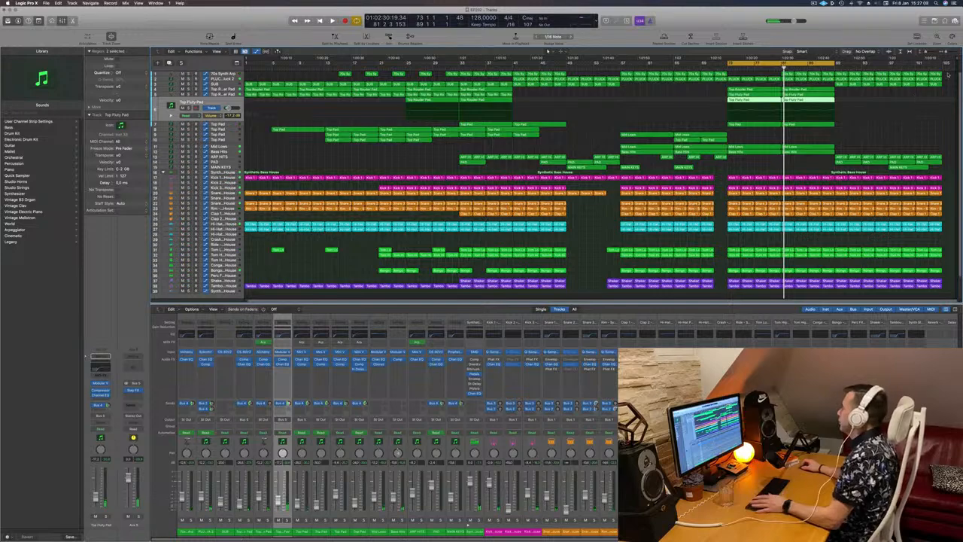
drag(947, 71, 843, 297)
key(Delete)
scroll(857, 114, up, 3)
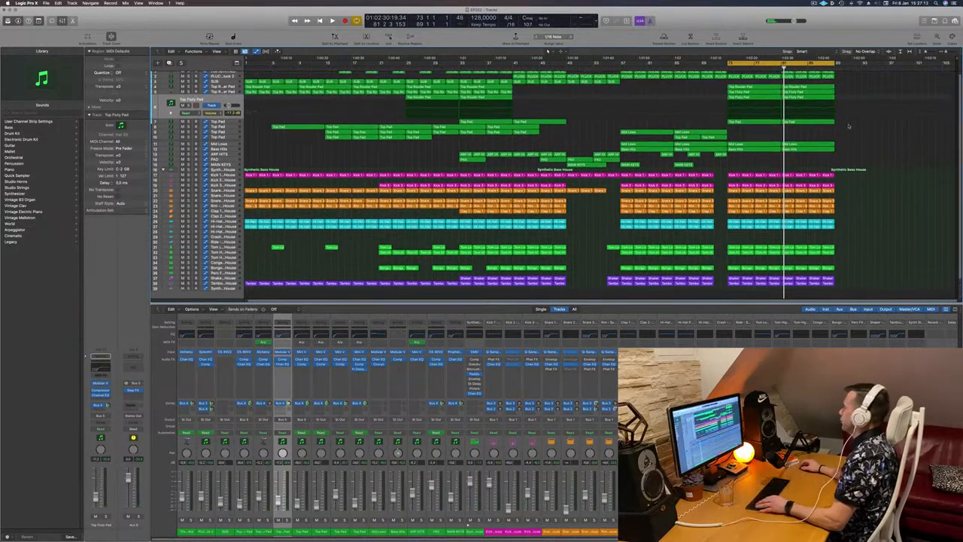
key(super+z)
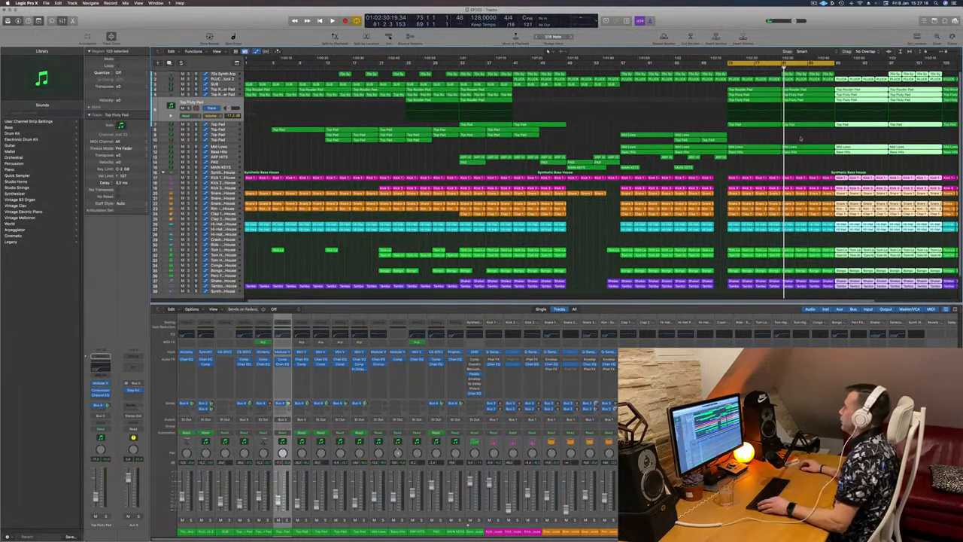
- Set a new cycle region a few bars later in the arrangement and play it back
scroll(800, 138, down, 2)
key(space)
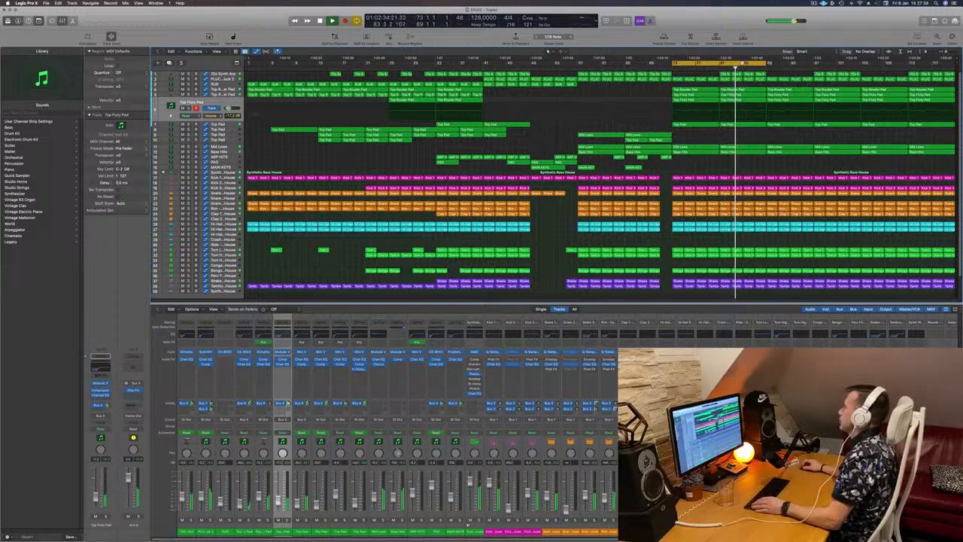
drag(772, 64, 859, 64)
key(space)
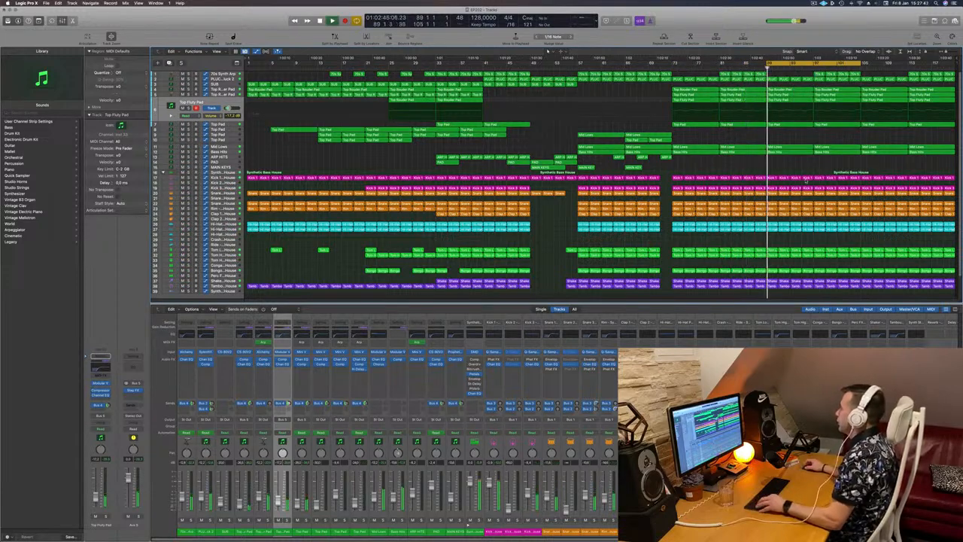
key(space)
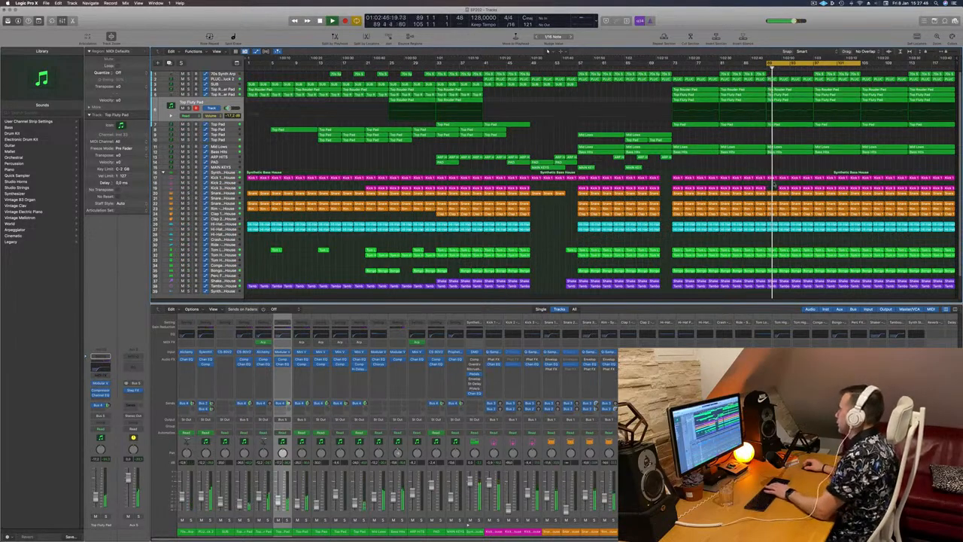
- Select the kick regions inside the cycled section and delete them
shift+click(808, 183)
shift+click(785, 188)
shift+click(799, 188)
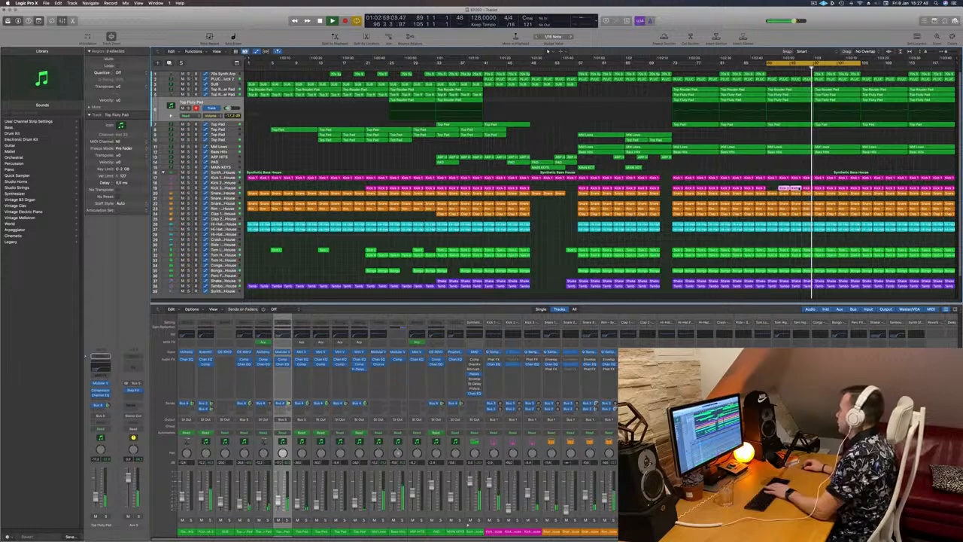
key(space)
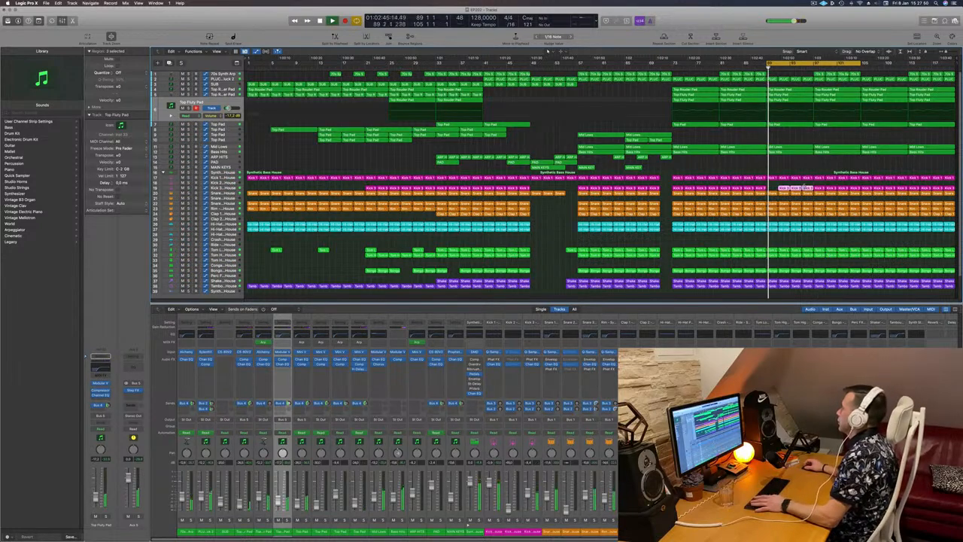
key(Delete)
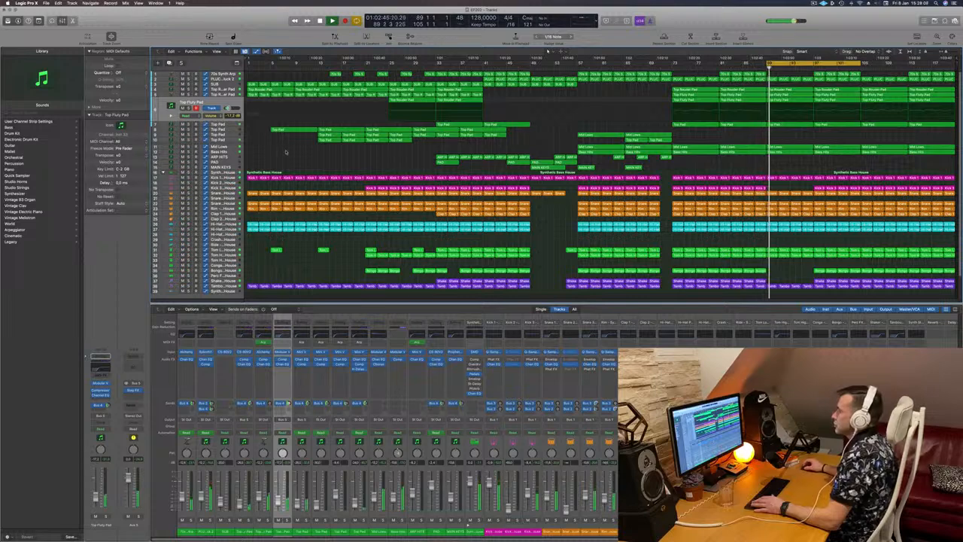
- Select the Top Pad tracks with their automation and solo one to audition it
click(229, 131)
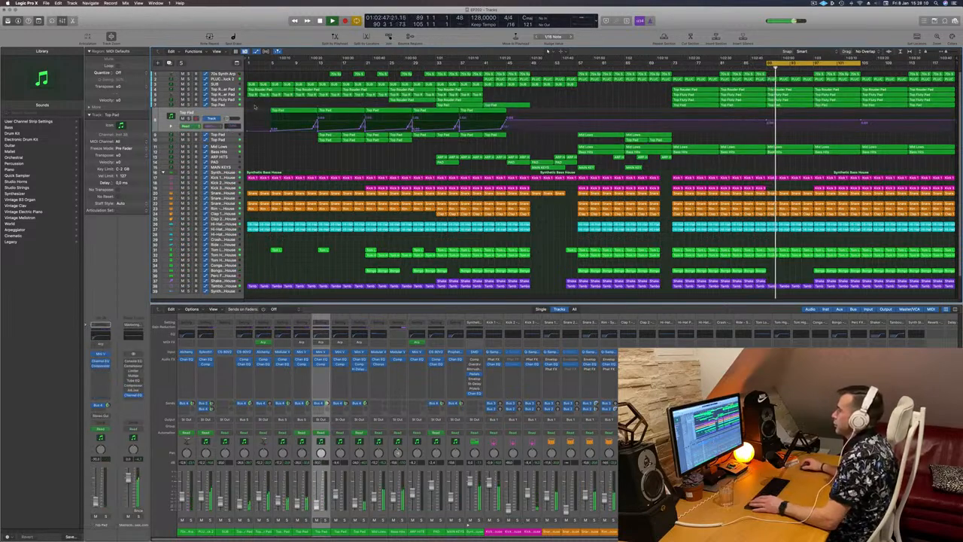
key(Down)
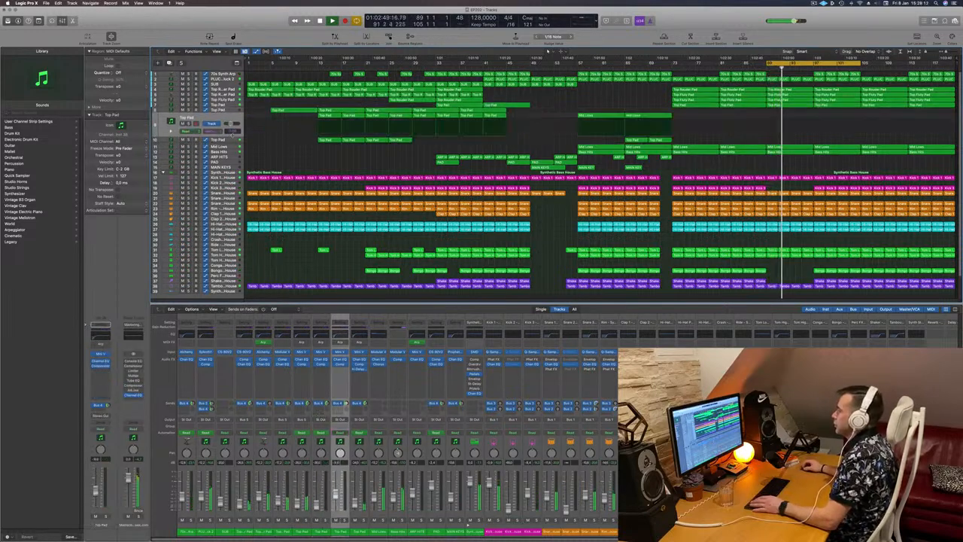
click(227, 103)
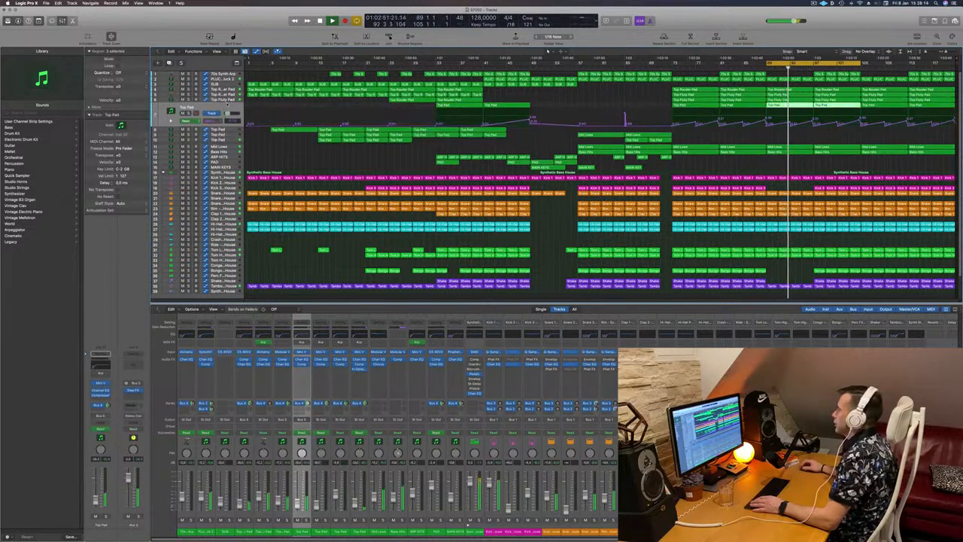
click(189, 114)
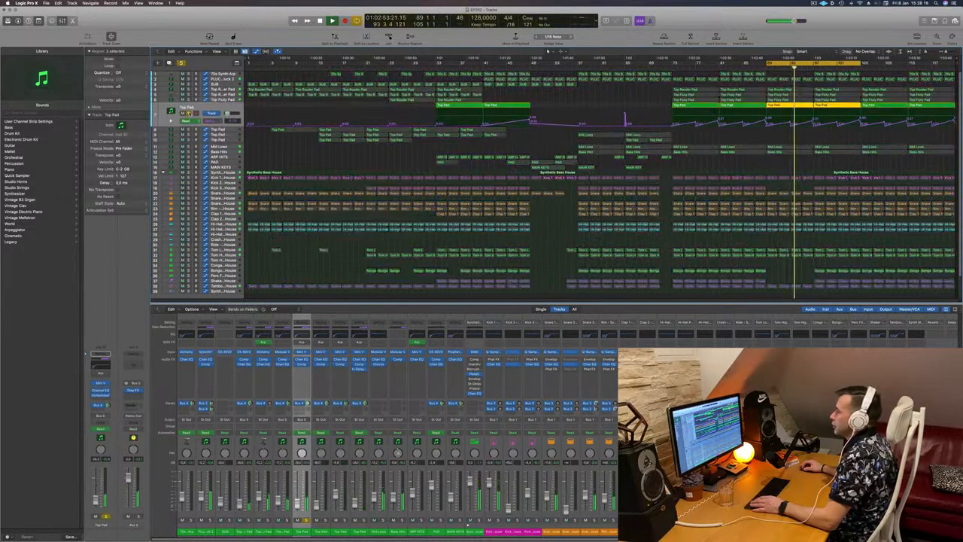
- Solo and unsolo the Top Pad tracks in turn to audition them against the mix
click(190, 114)
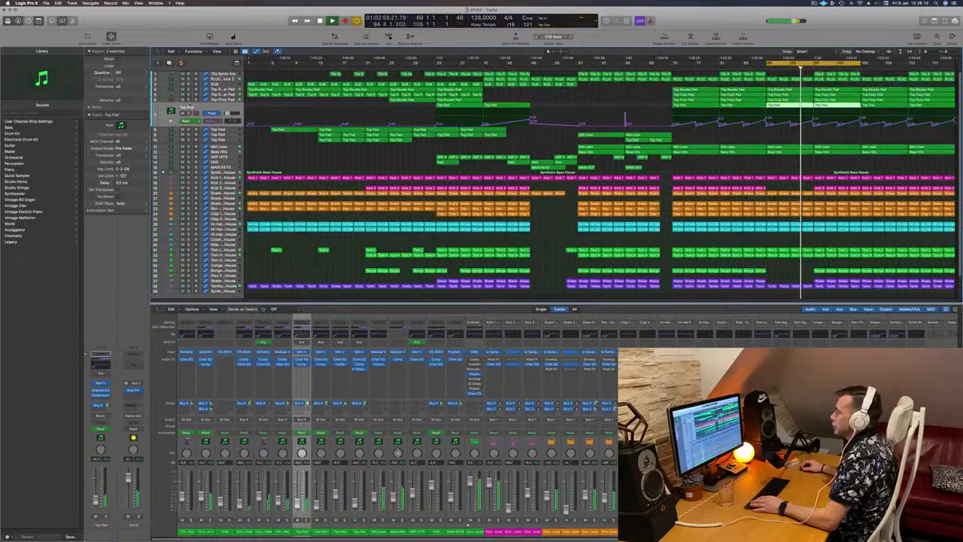
click(189, 98)
click(189, 99)
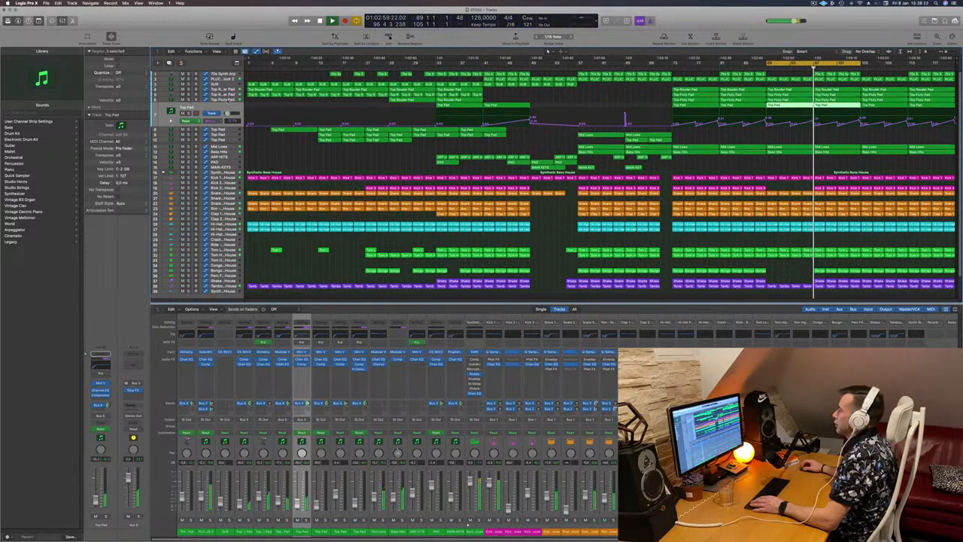
click(188, 114)
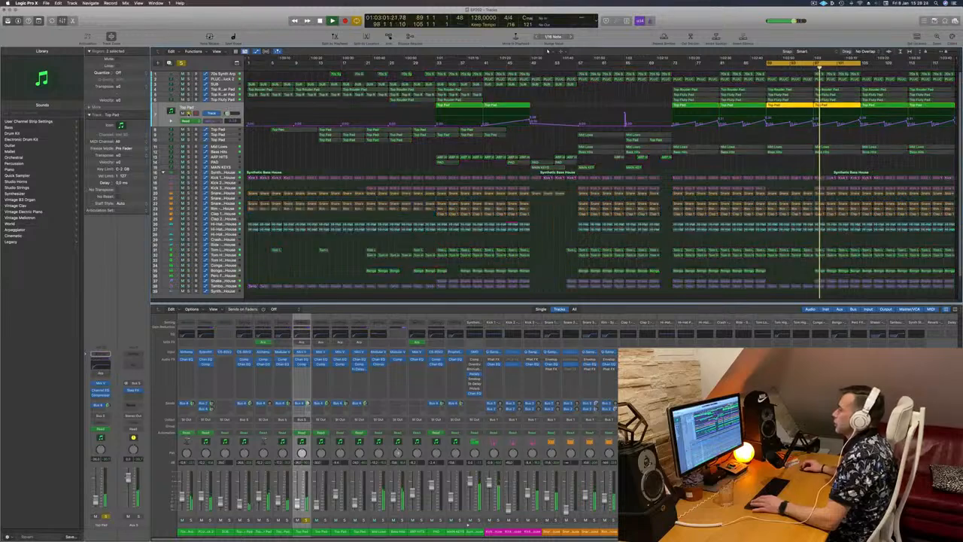
click(189, 113)
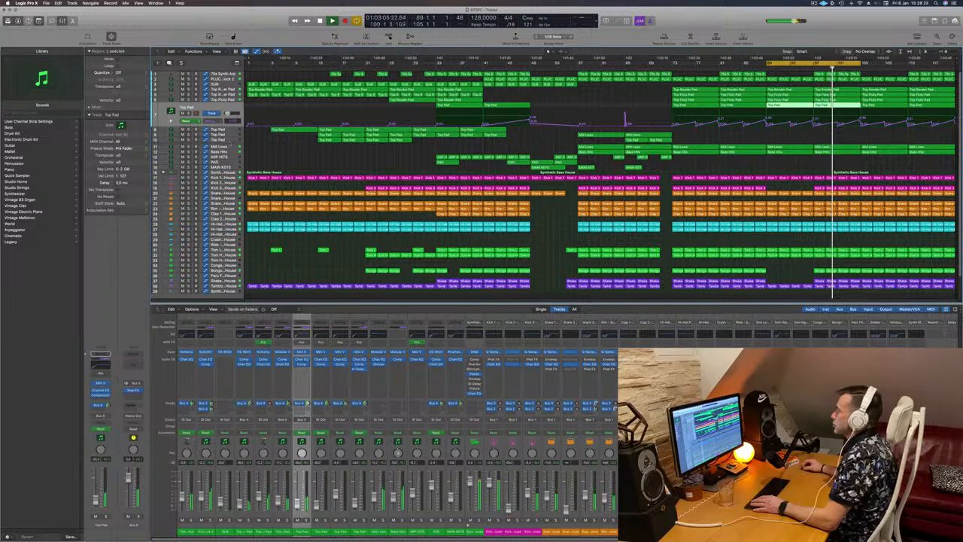
- Rename the lower Top Pad track as FX
click(224, 154)
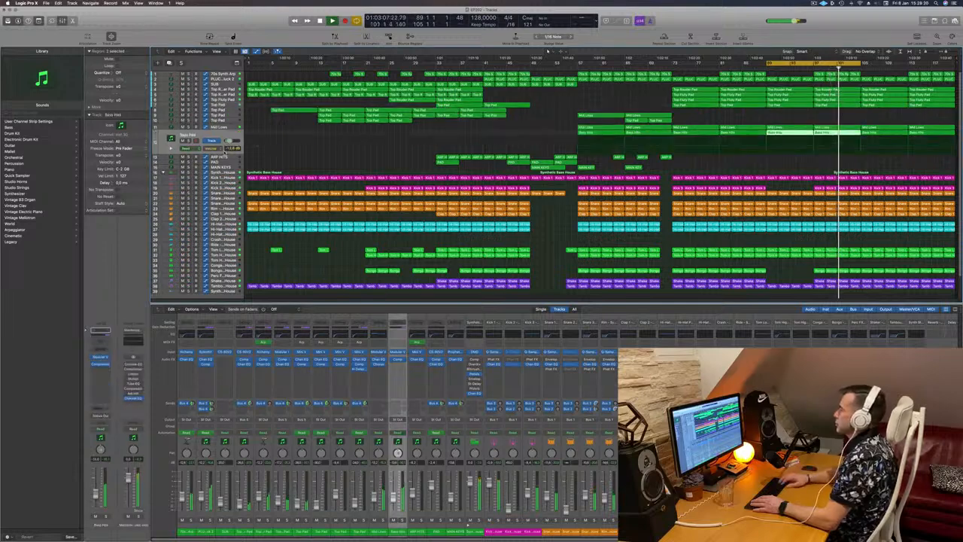
key(Up)
key(Up)
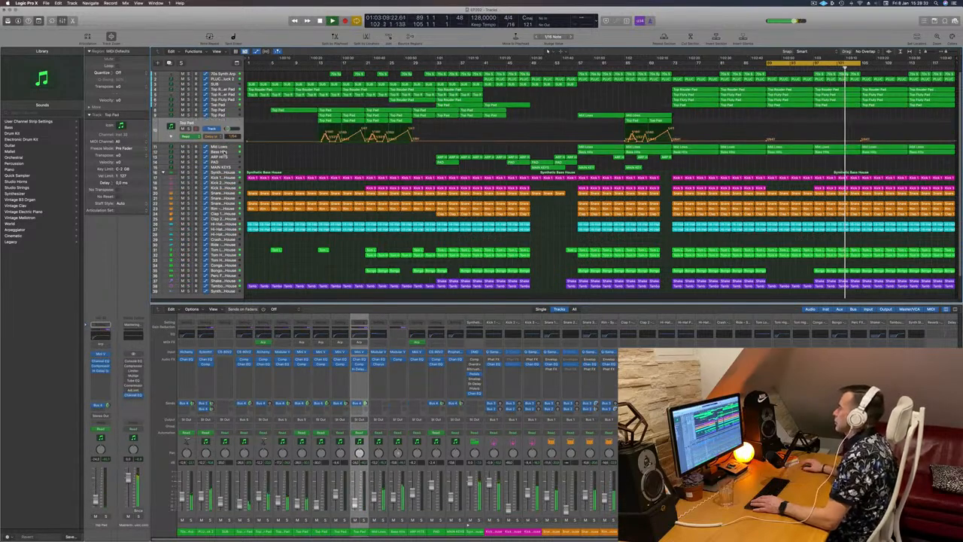
double_click(188, 123)
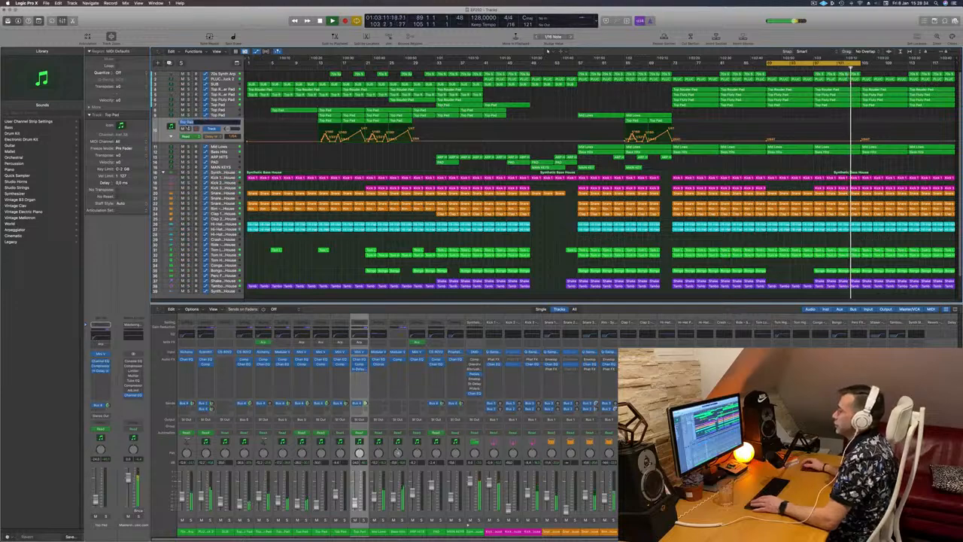
key(BackSpace)
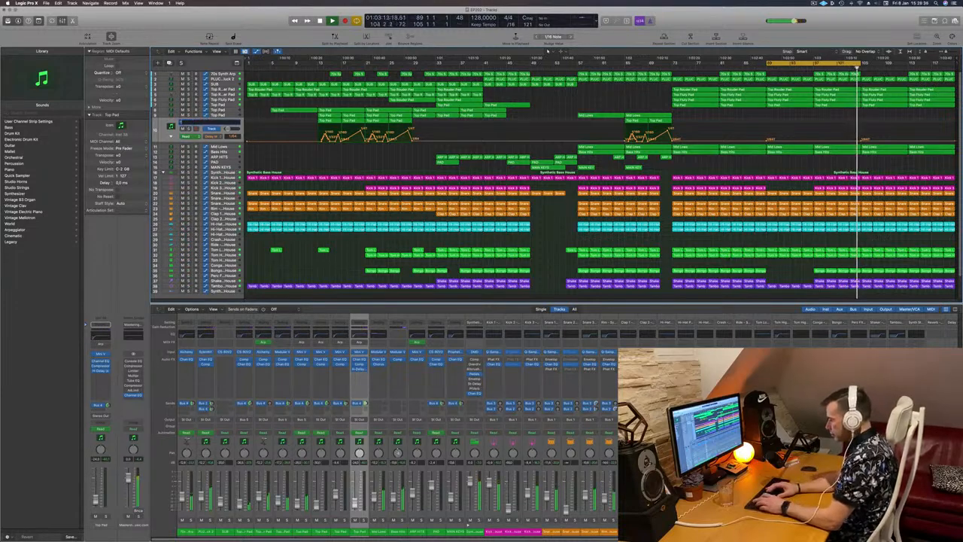
text(FX)
key(Return)
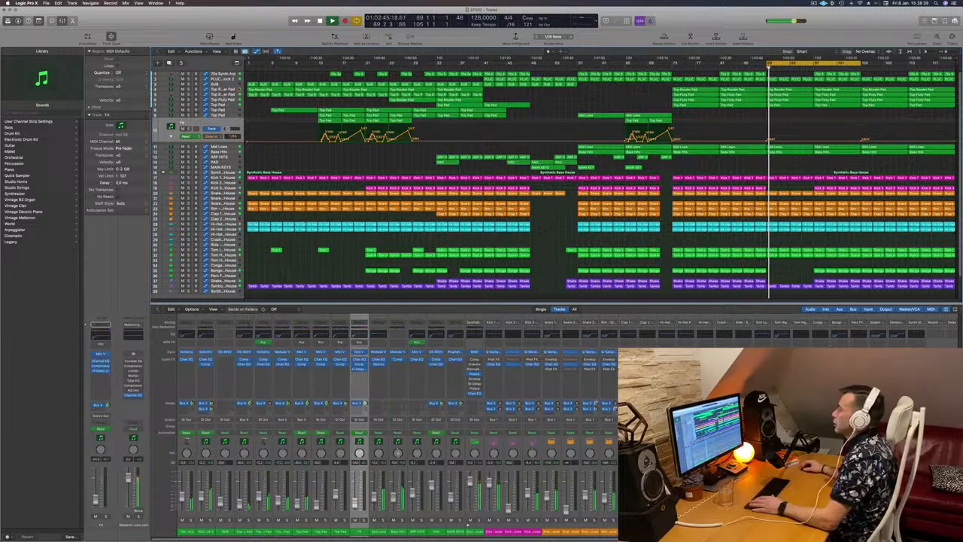
- Copy the two Mid Lows regions on the Top Pad track to the later section and audition them soloed
key(Up)
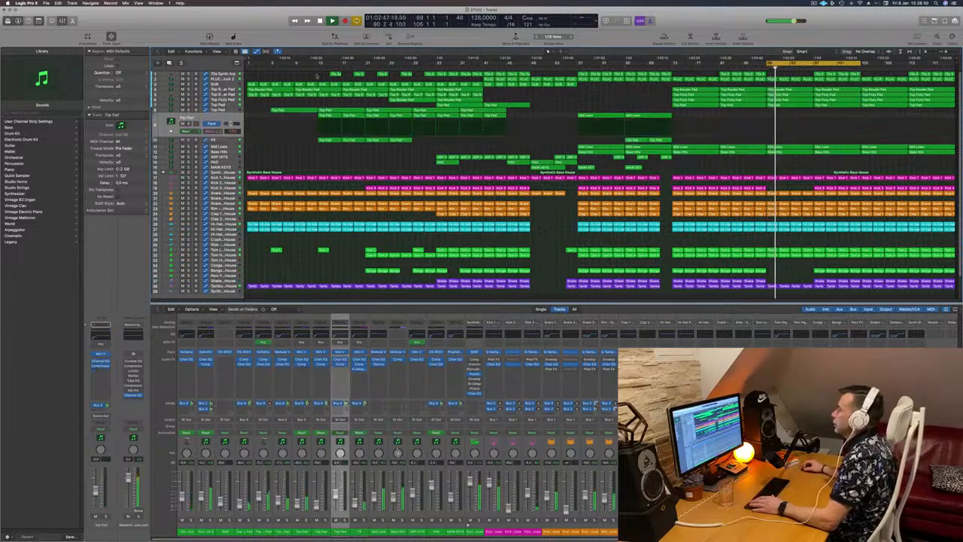
click(317, 68)
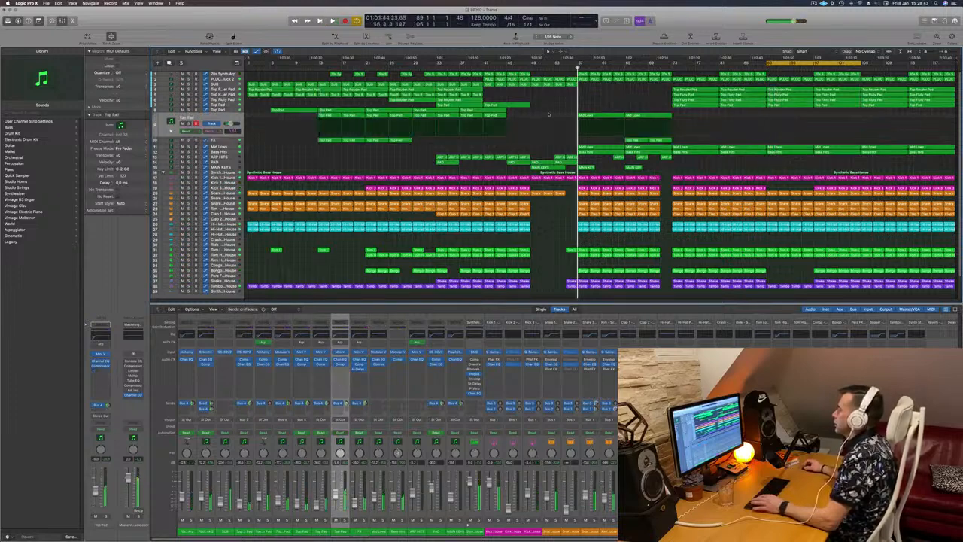
key(space)
click(604, 116)
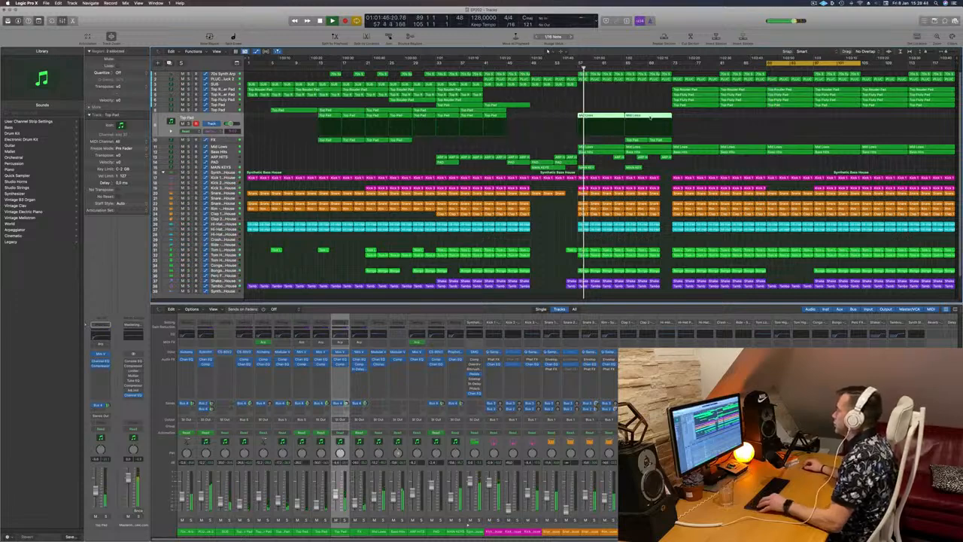
drag(650, 117, 790, 115)
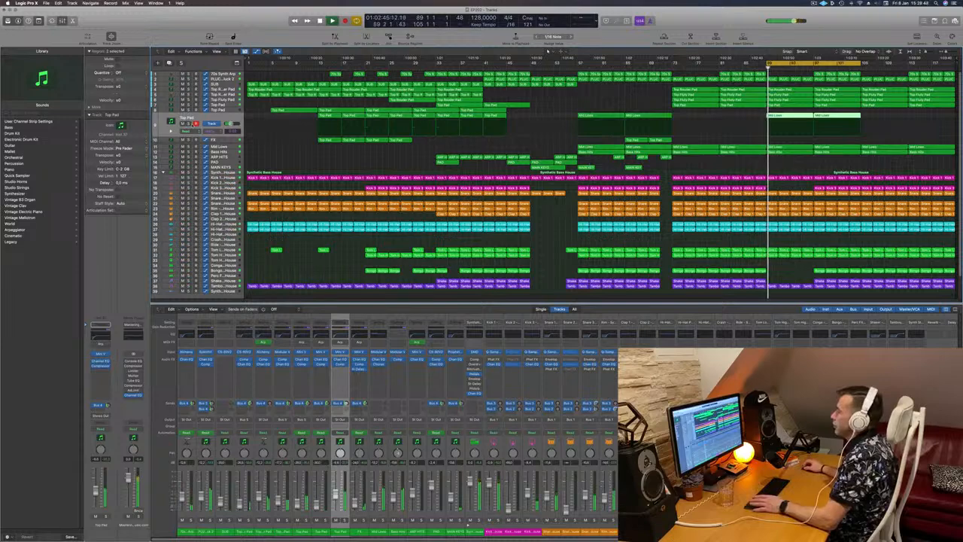
key(ctrl+s)
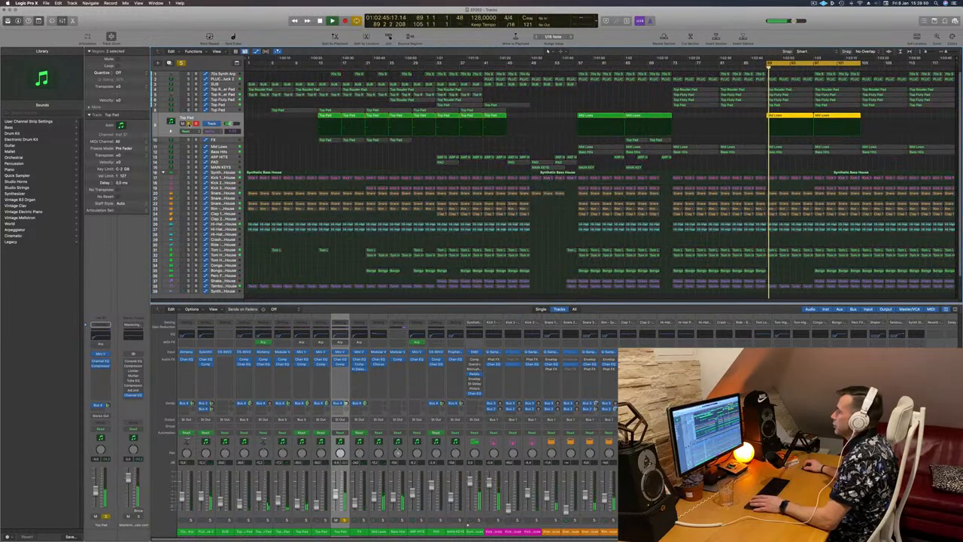
key(ctrl+s)
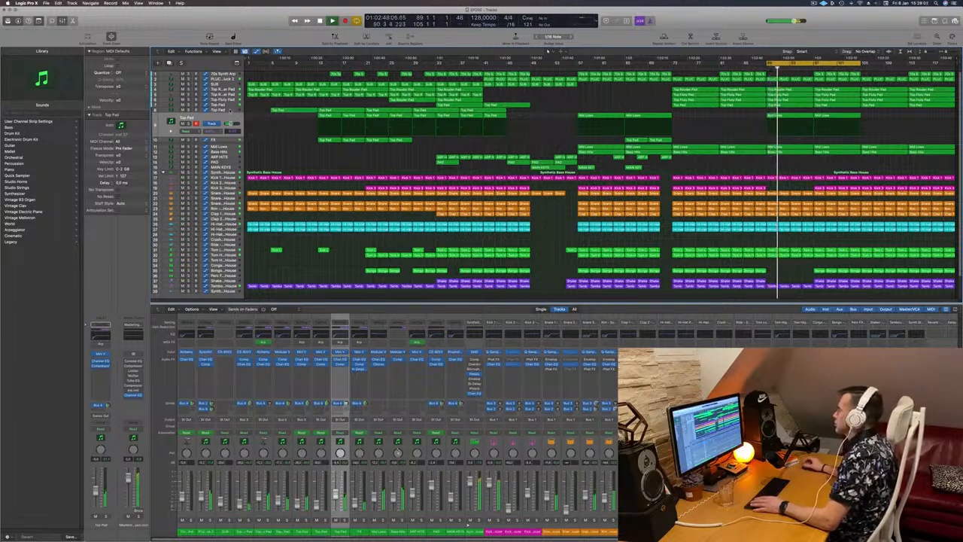
- Step through the Top Pad, Bass Hits and Mid Lows tracks, toggling solo to audition them
click(230, 112)
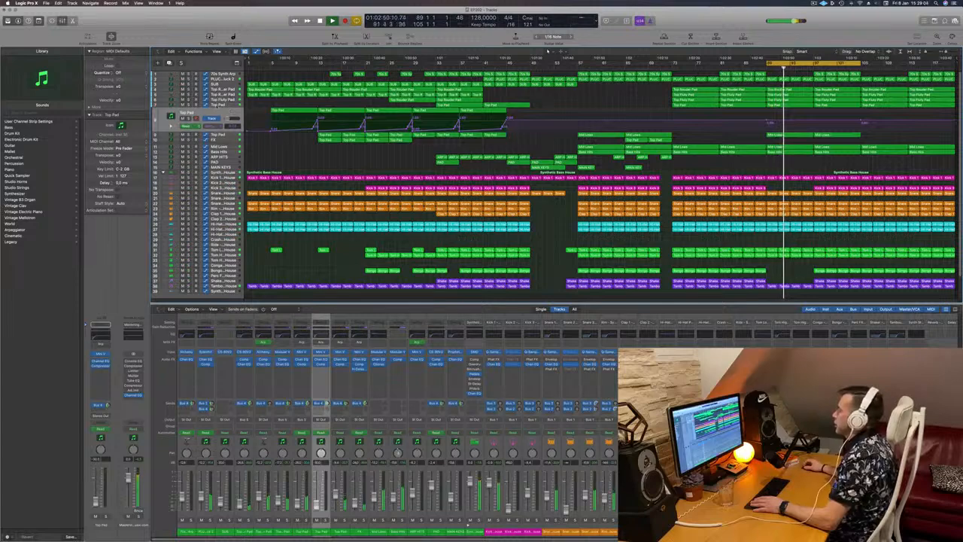
click(214, 106)
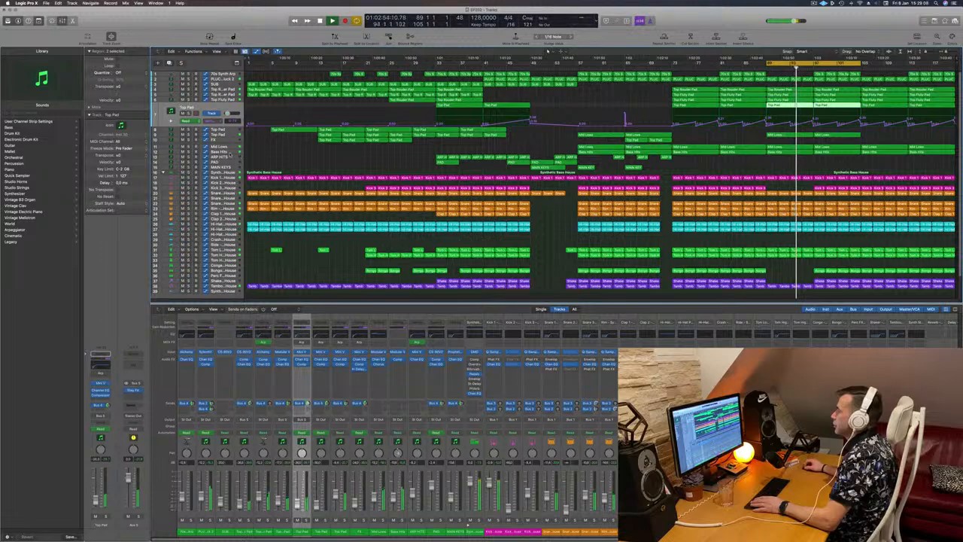
click(230, 153)
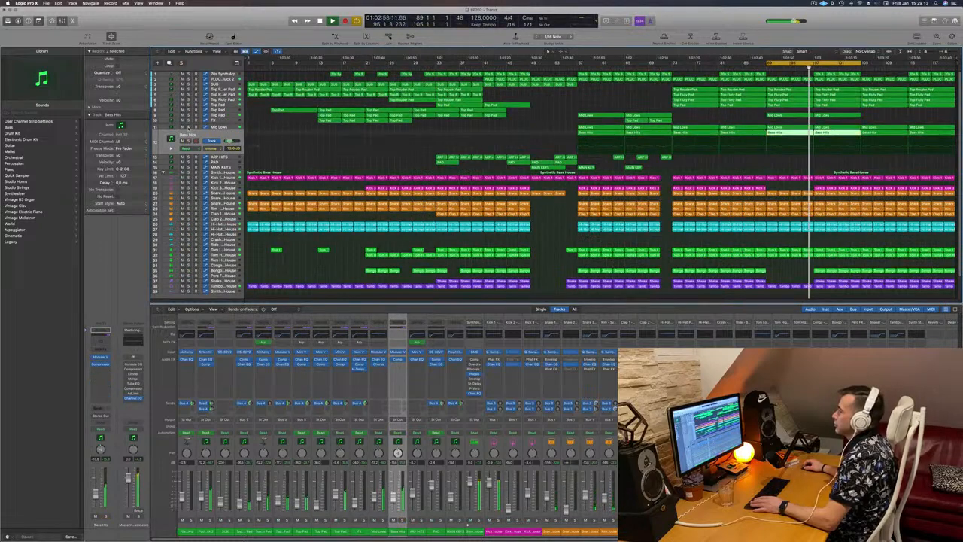
click(189, 128)
click(189, 127)
click(231, 129)
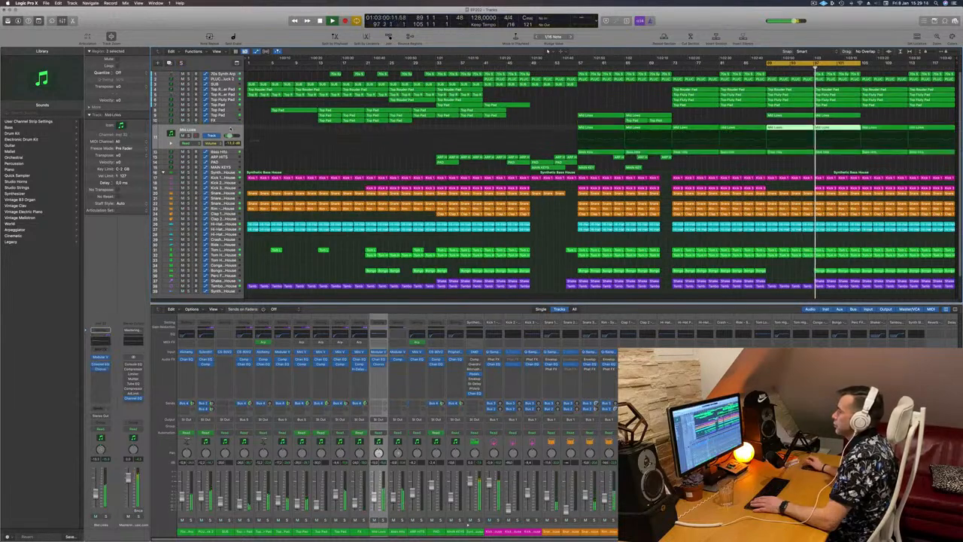
- Delete the synth arp and pluck regions in the late section of the arrangement
key(super+Right)
key(super+Right)
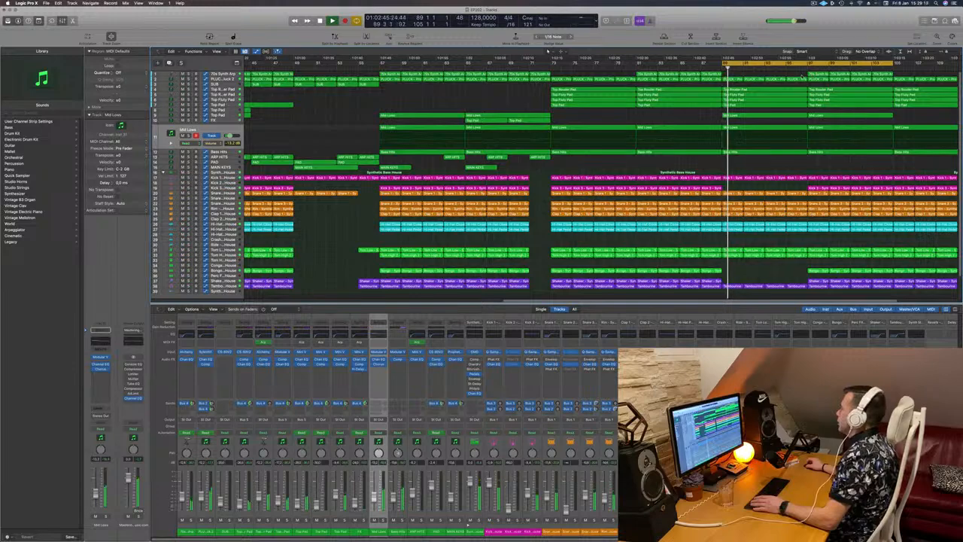
drag(803, 73, 890, 74)
key(Delete)
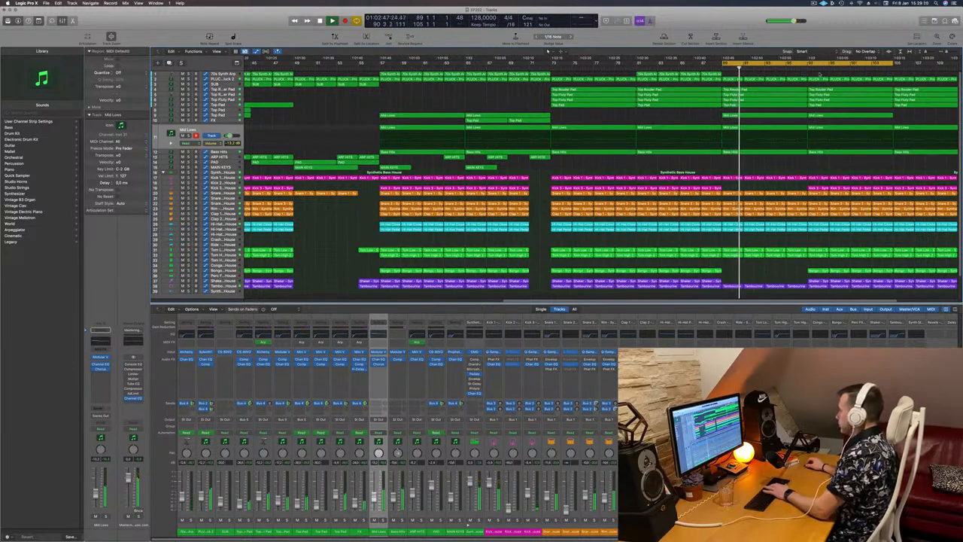
click(807, 81)
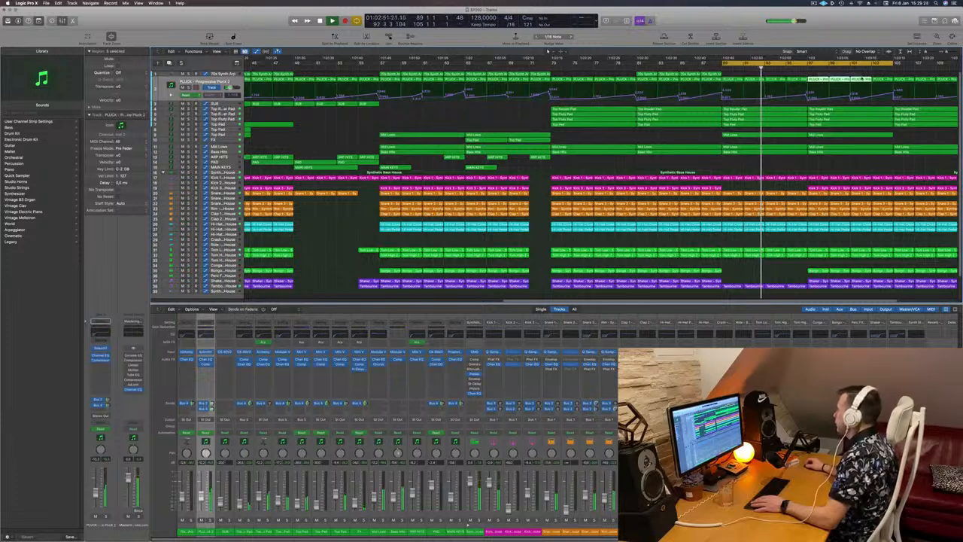
key(Delete)
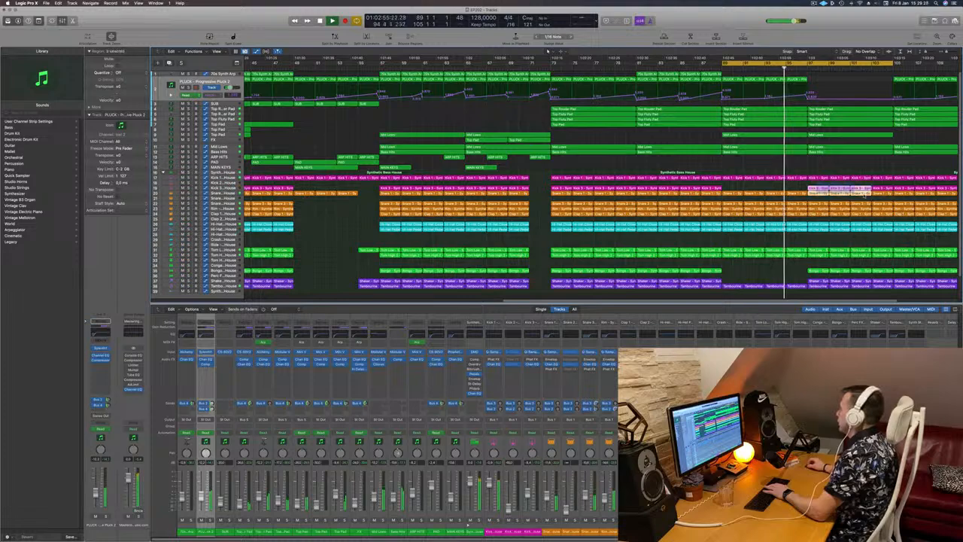
- Select and delete the percussion regions across the lower tracks in the same section
drag(819, 266, 887, 289)
key(Delete)
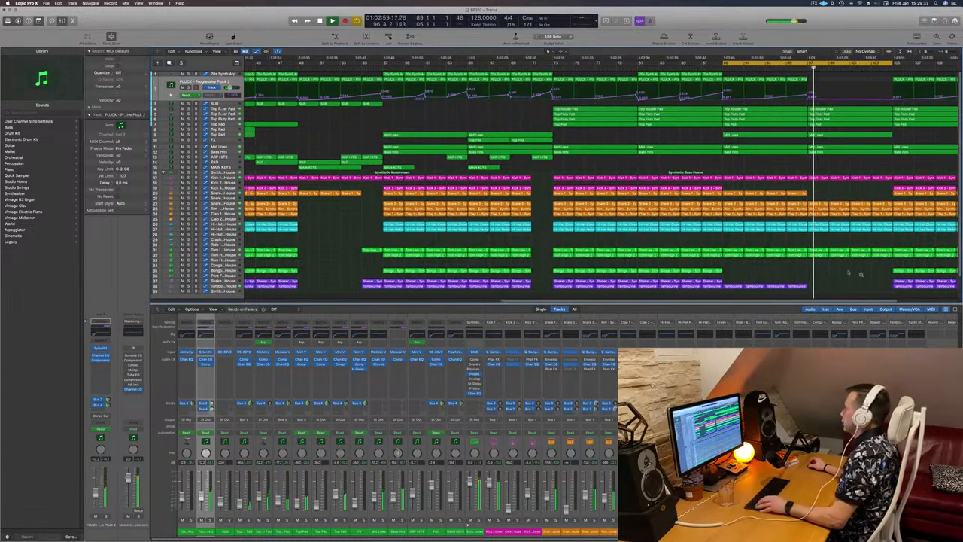
key(z)
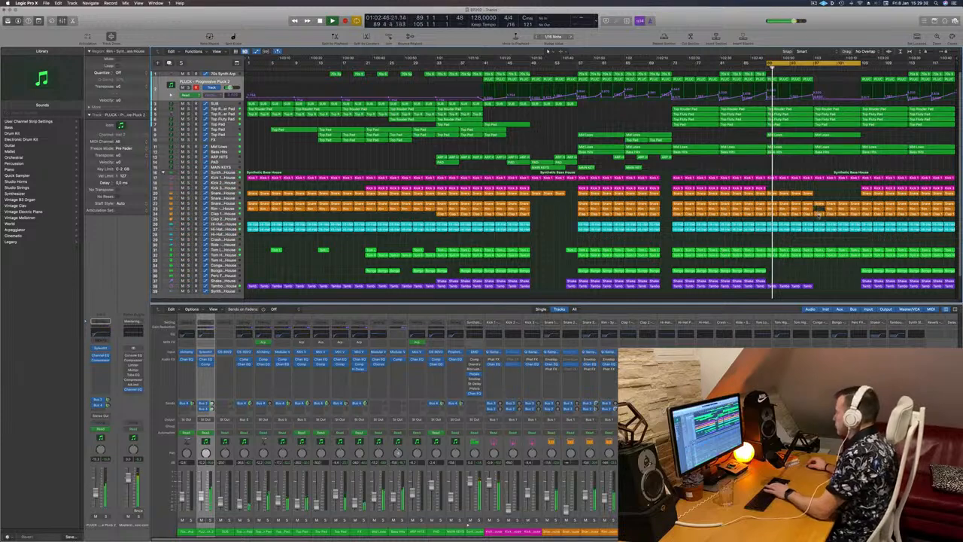
- Select the clap and hi-hat regions in that section and delete them
click(831, 209)
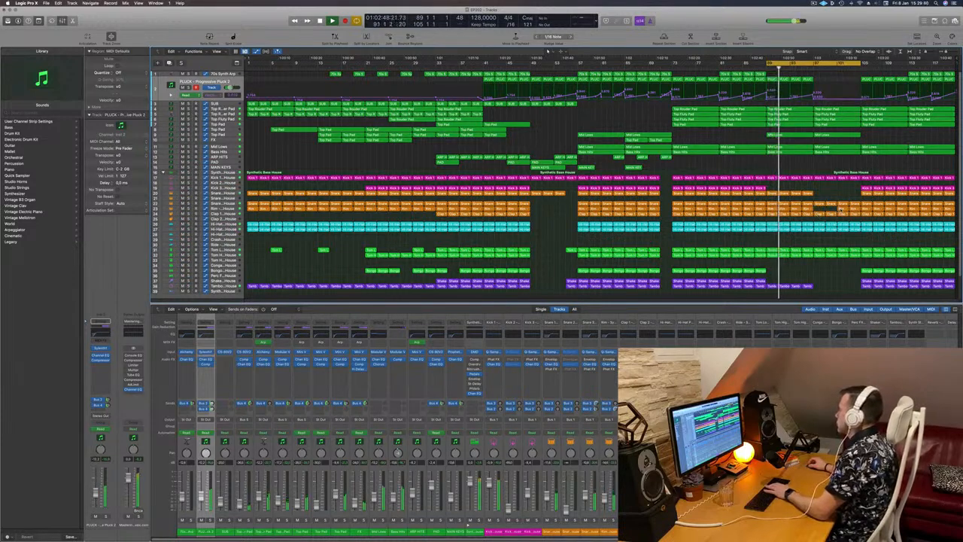
click(837, 210)
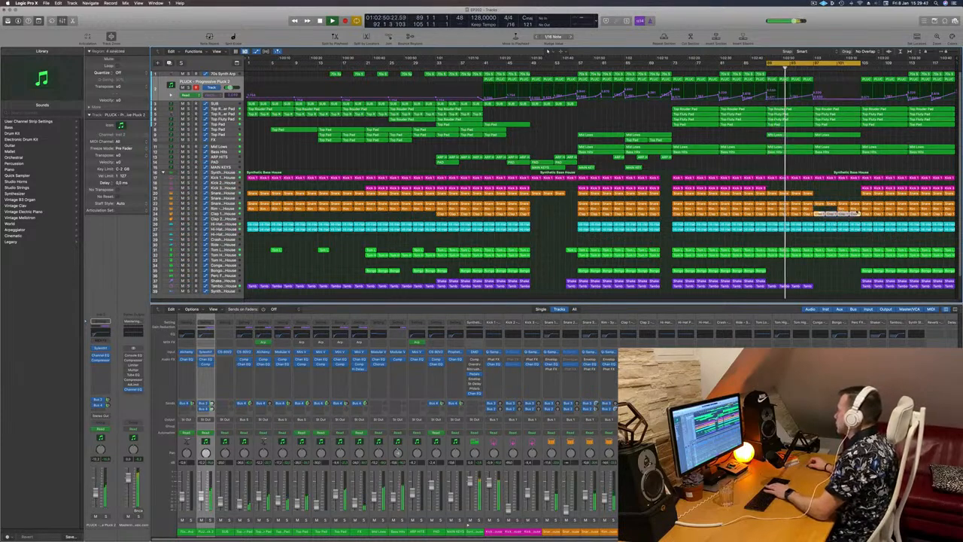
click(836, 211)
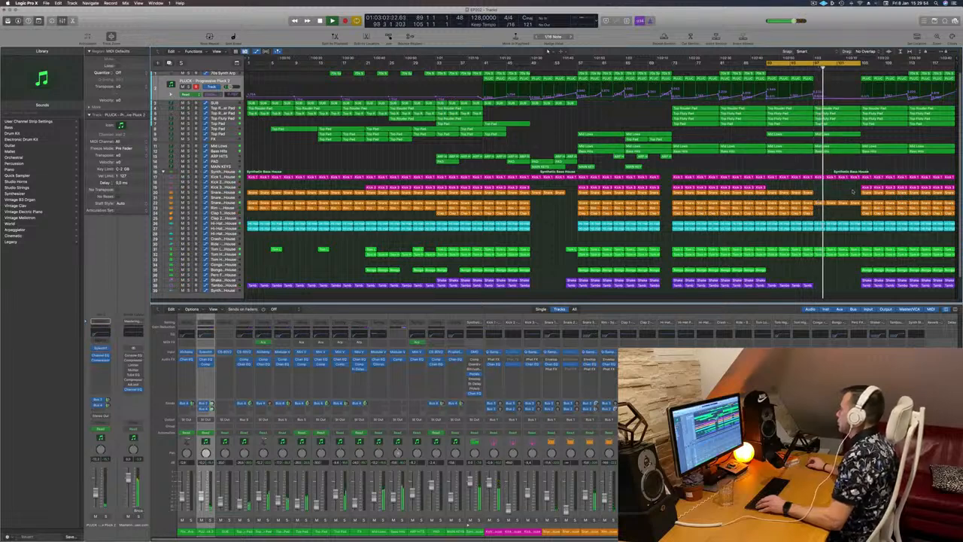
click(851, 226)
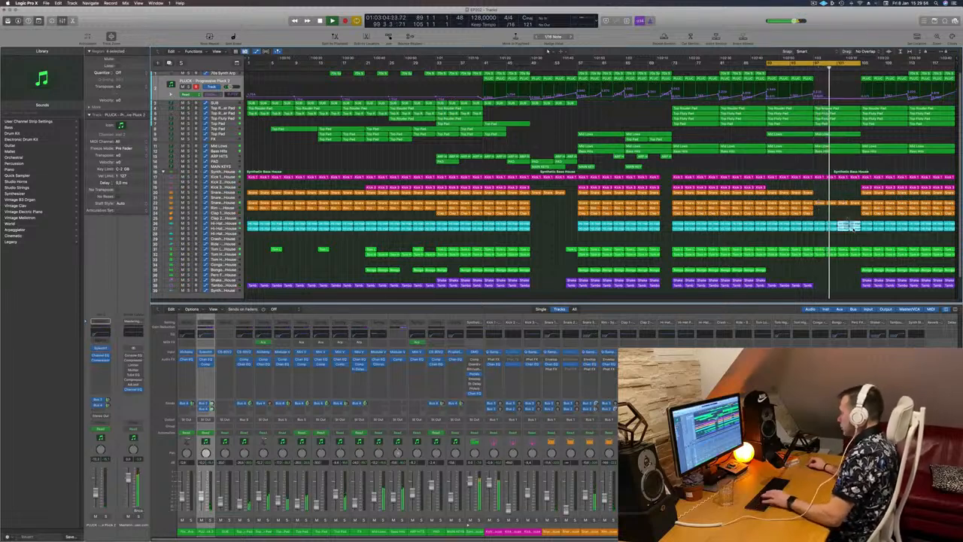
key(Delete)
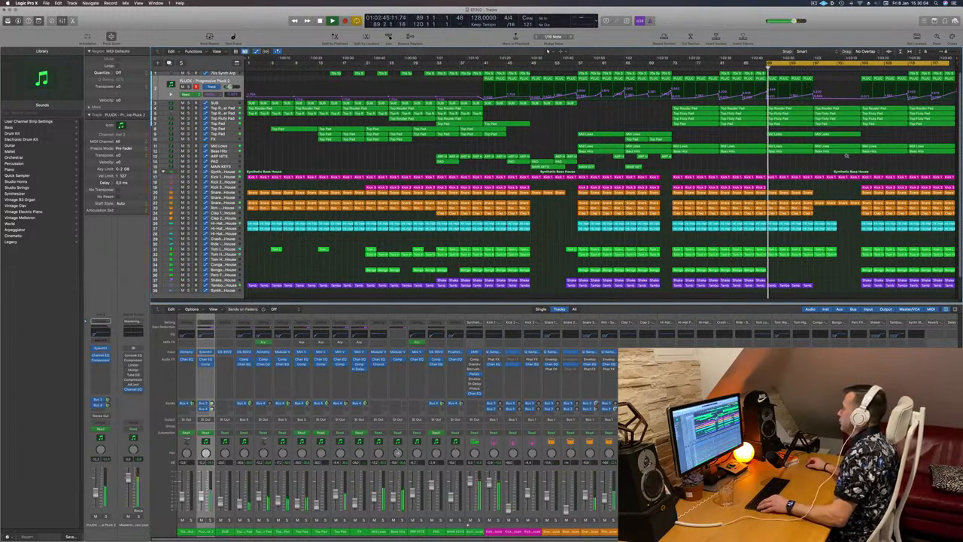
- Select all drum and percussion regions in the bar near the end, delete them, and replay from before it
key(super+Right)
key(super+Left)
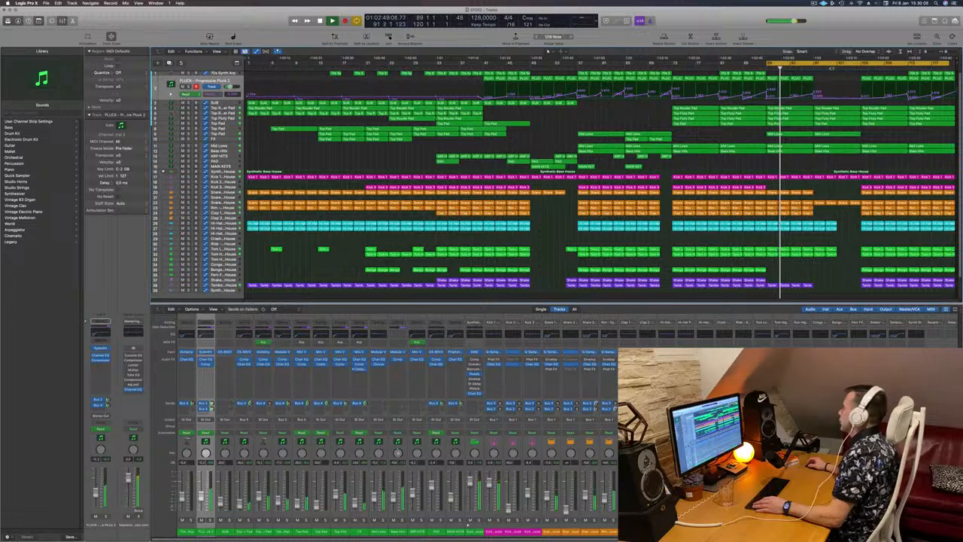
drag(867, 169, 903, 290)
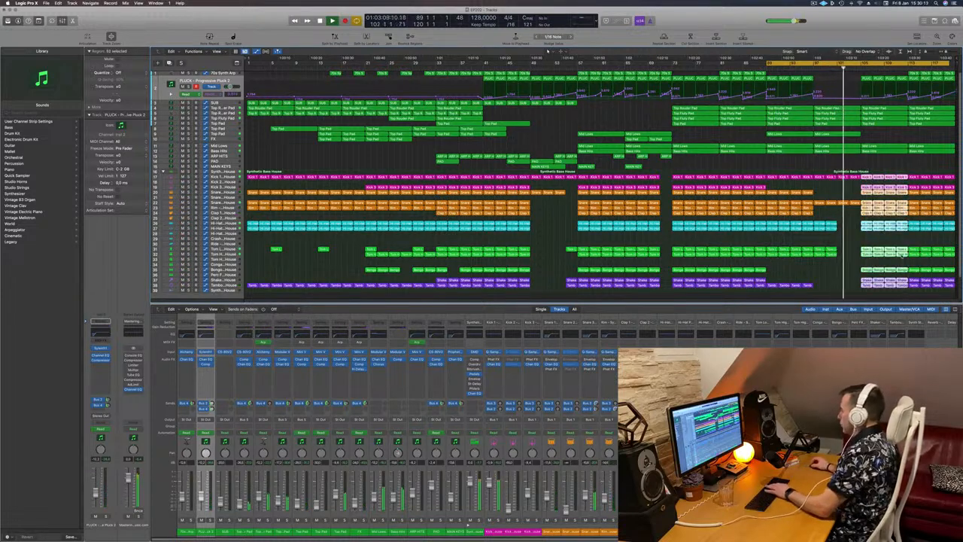
key(Delete)
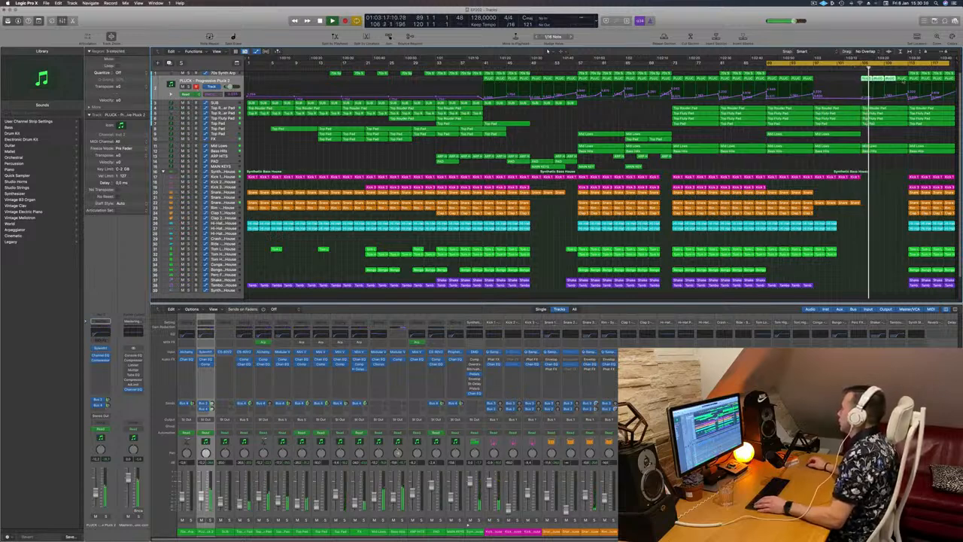
key(Delete)
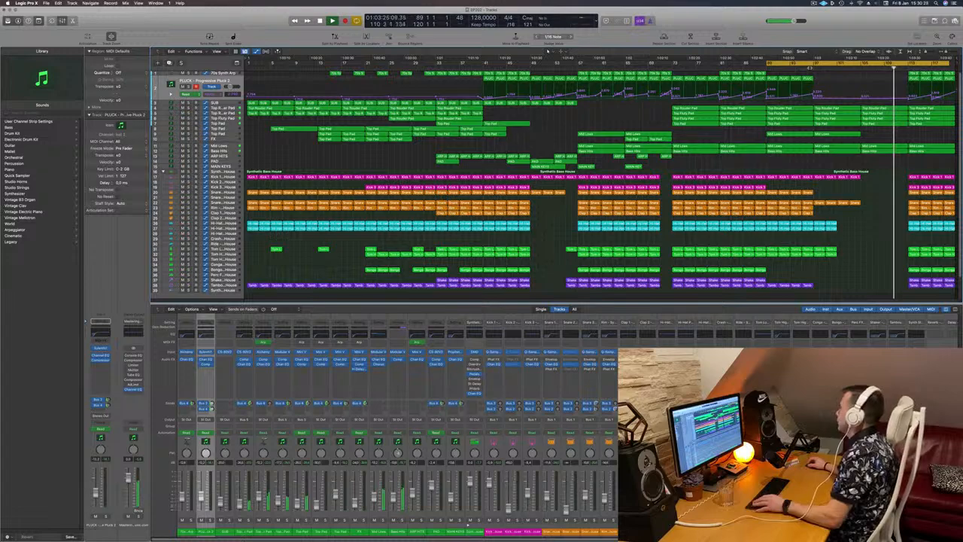
click(810, 67)
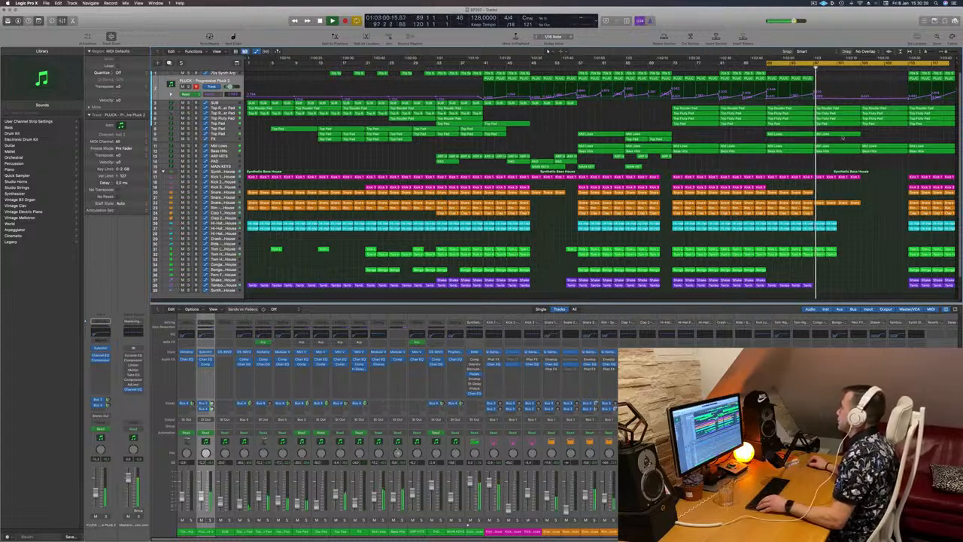
- Delete the Mid Lows region just before the playhead in the late section of the arrangement
key(super+Right)
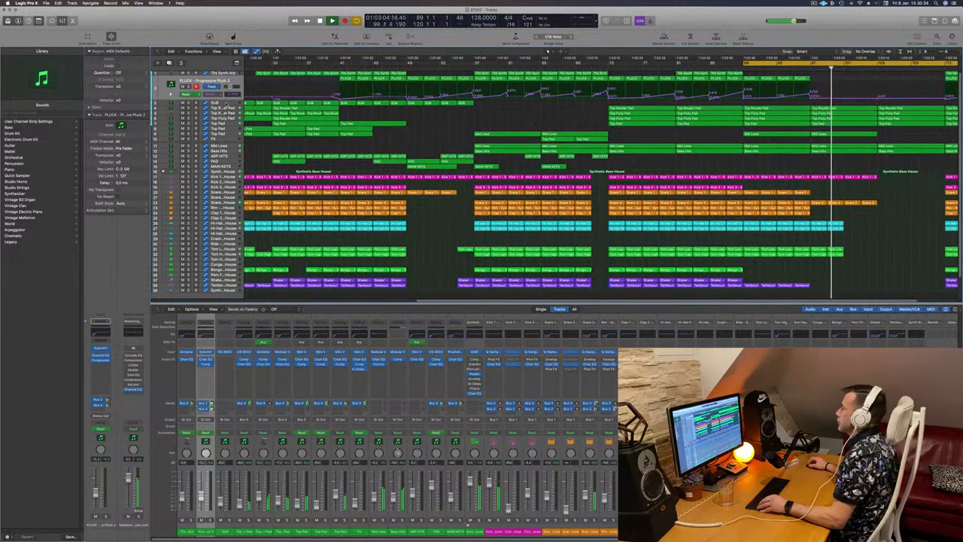
click(227, 104)
key(super+Left)
key(super+Left)
key(super+Left)
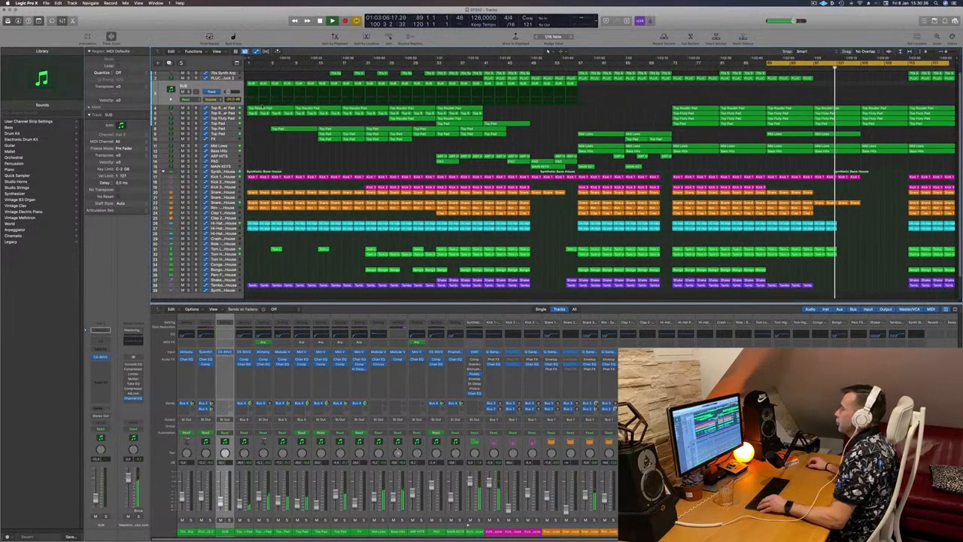
click(225, 108)
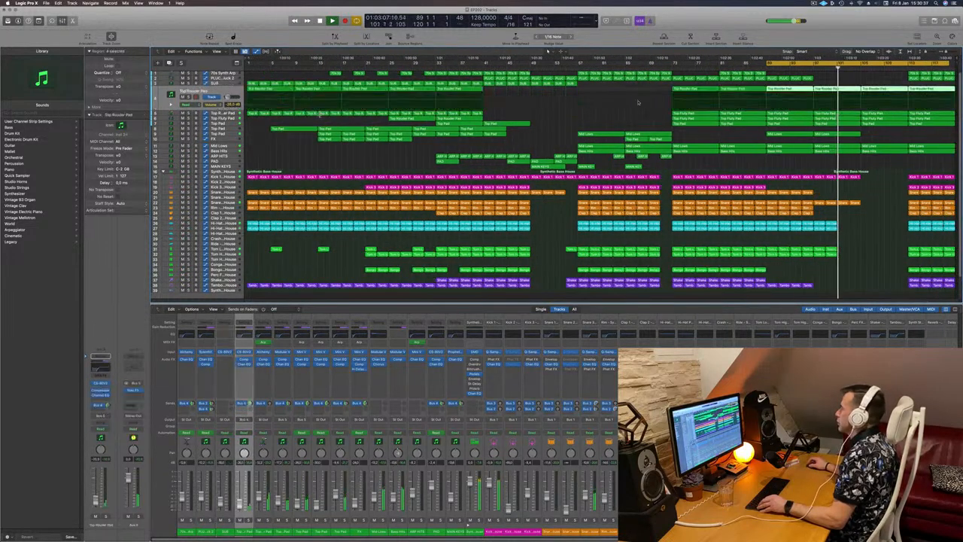
click(880, 152)
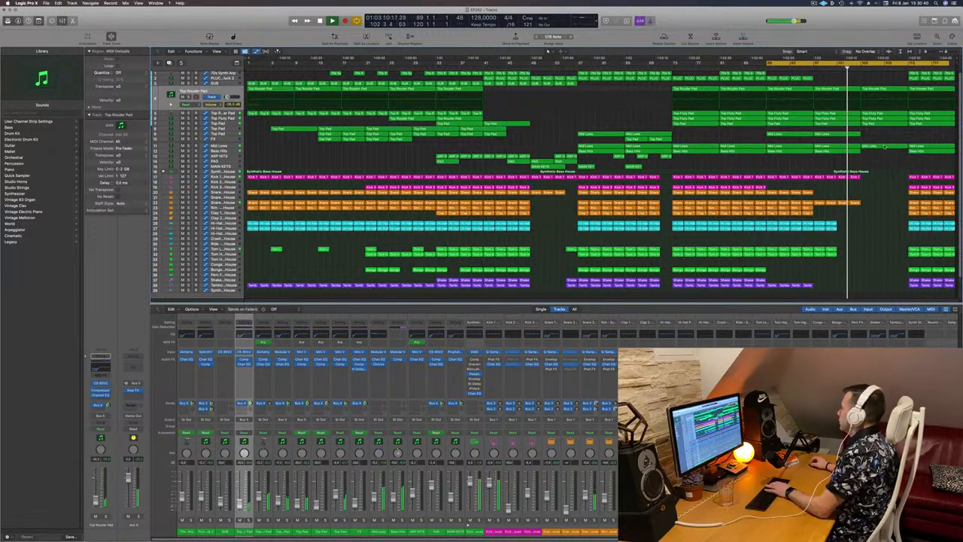
click(884, 146)
key(Delete)
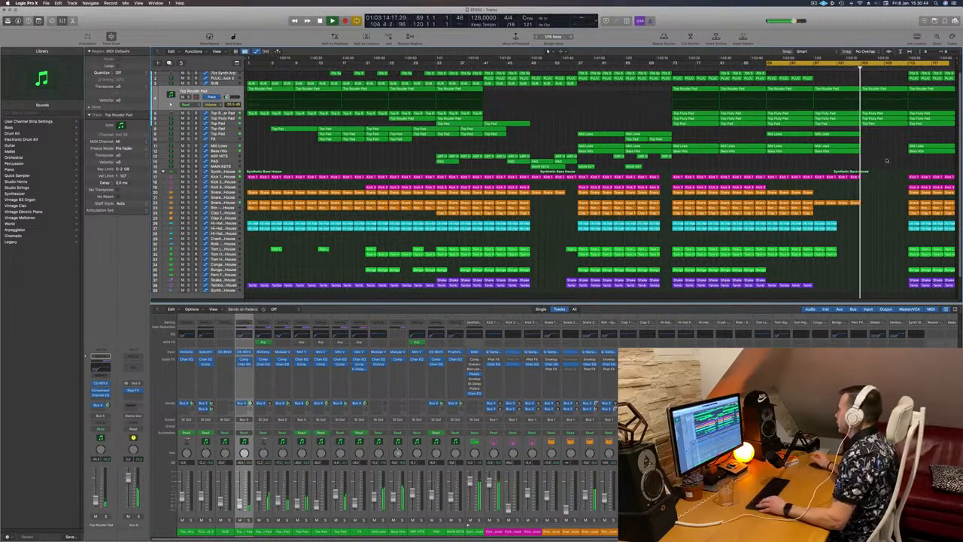
- Open the Step FX plug-in on the Aux 5 channel and reposition its window
scroll(884, 156, right, 10)
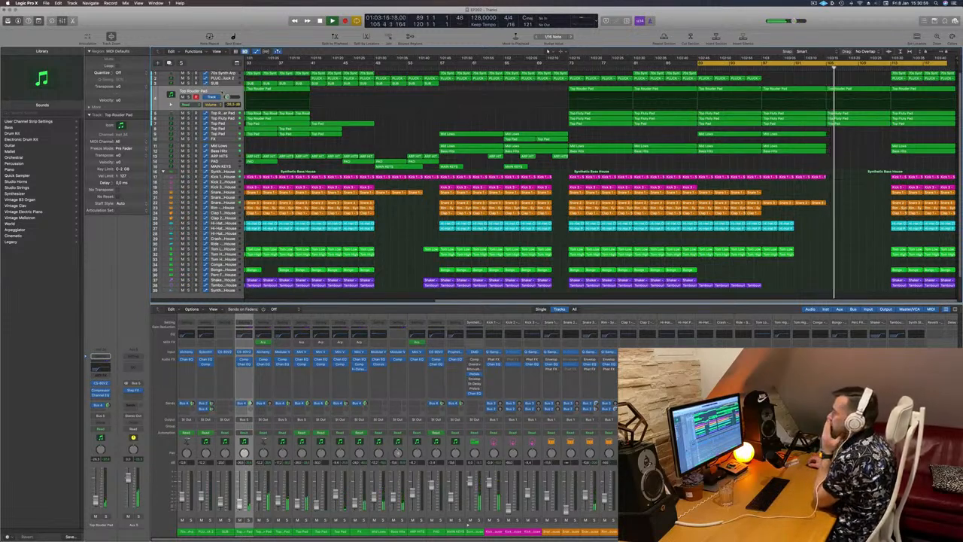
click(193, 95)
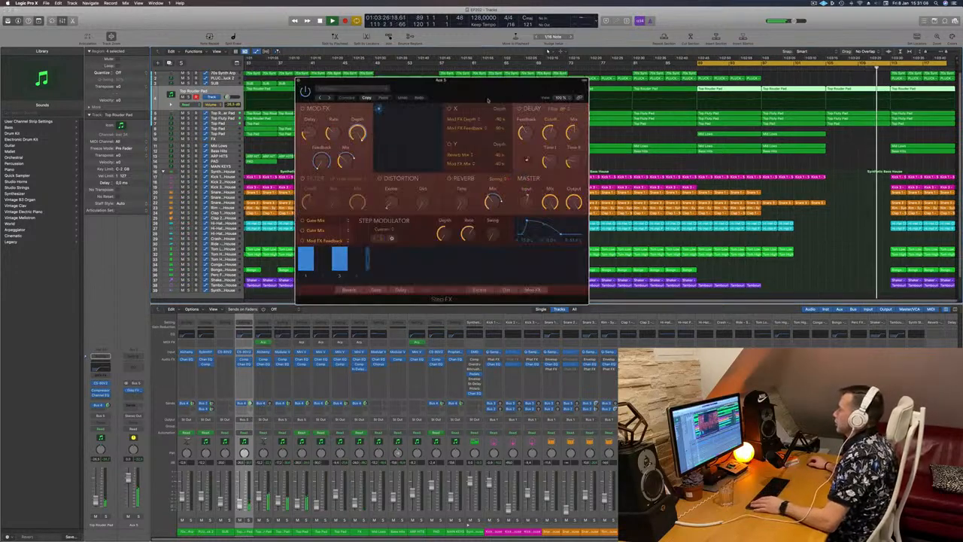
drag(349, 85, 317, 129)
click(266, 126)
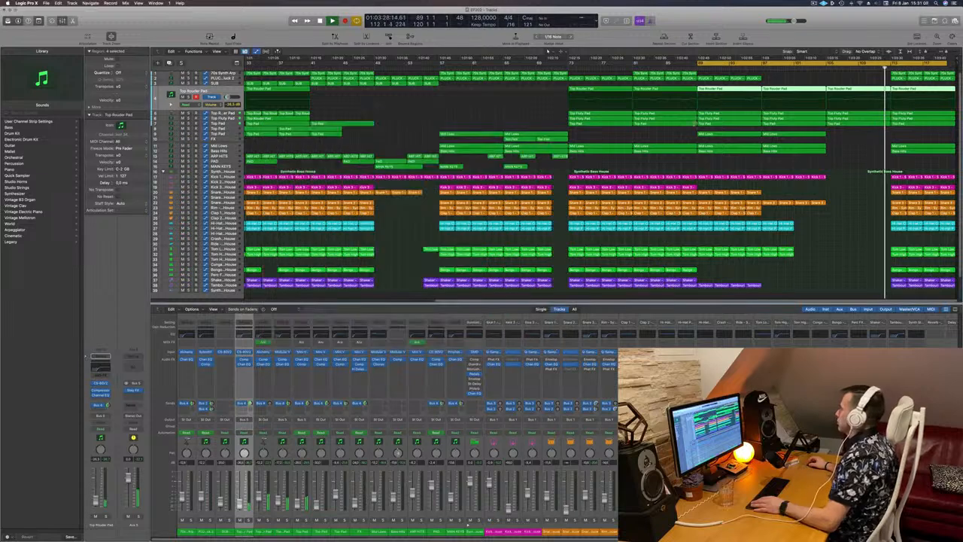
click(817, 68)
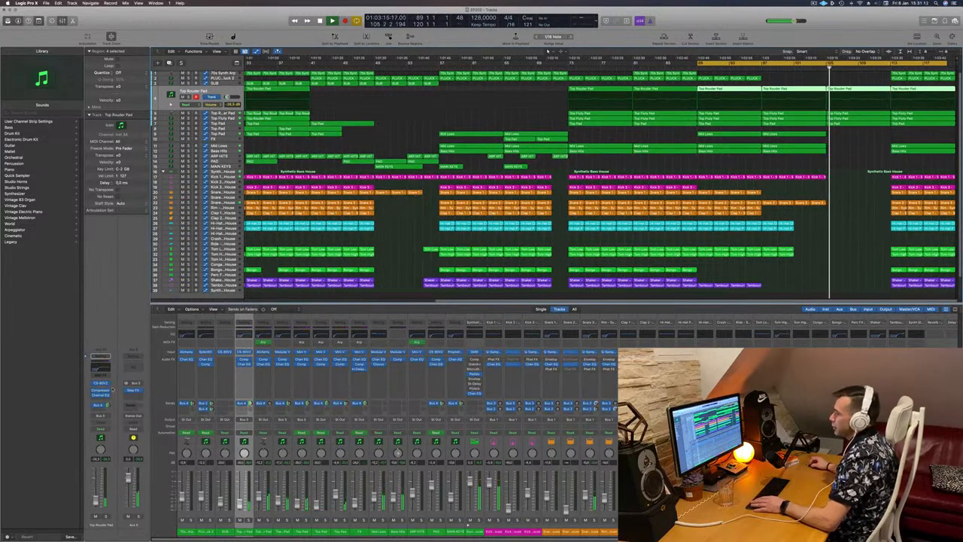
click(132, 390)
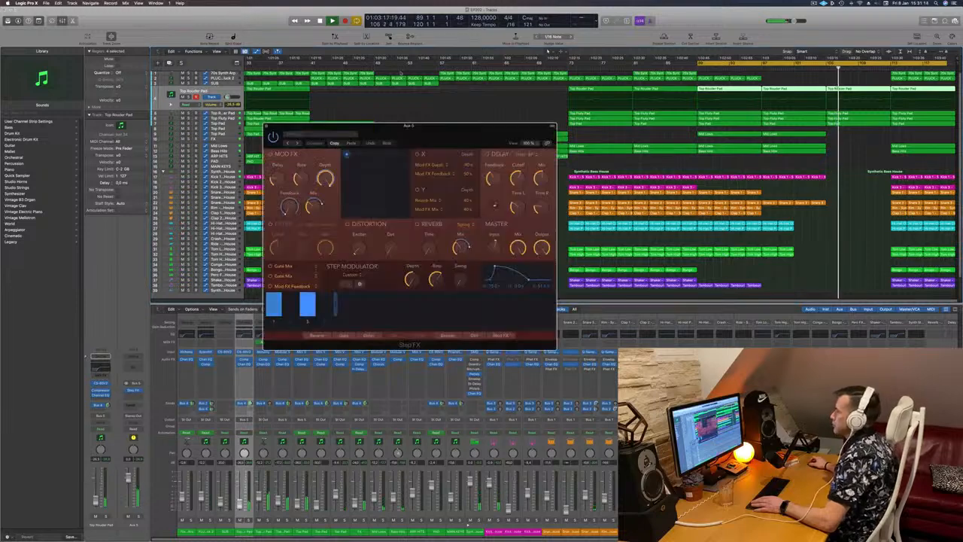
drag(447, 131, 652, 64)
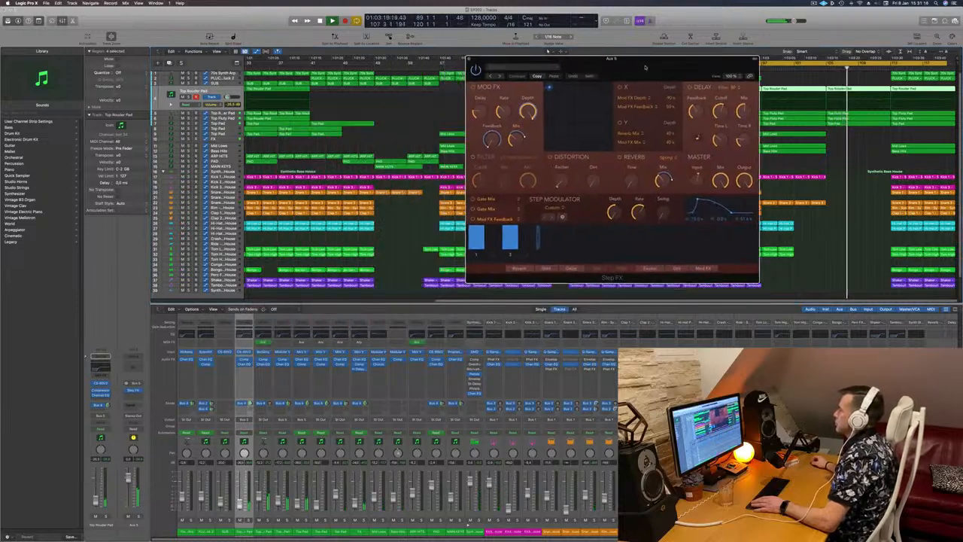
- Insert a Ringshifter modulation plug-in into an empty effect slot on the Aux 5 channel
click(133, 397)
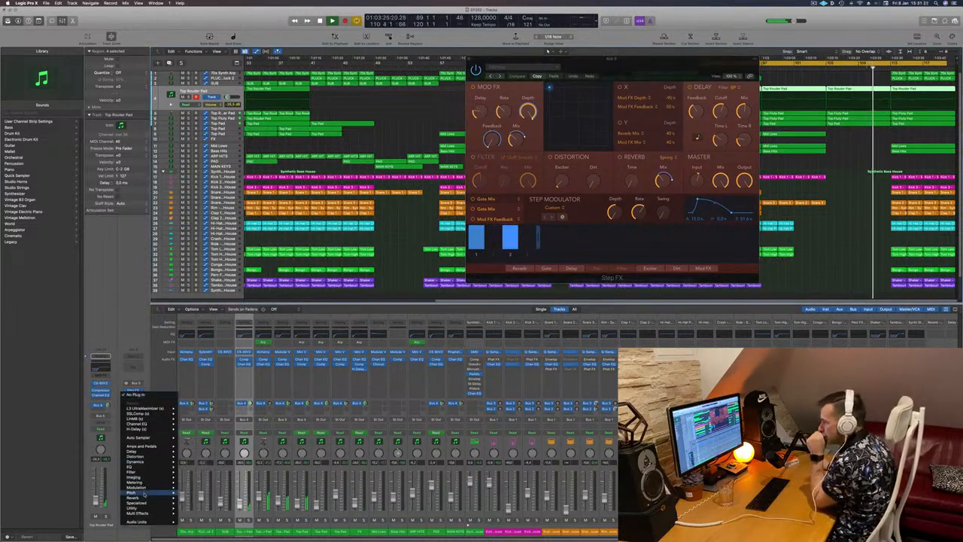
mouse_move(147, 491)
mouse_move(194, 495)
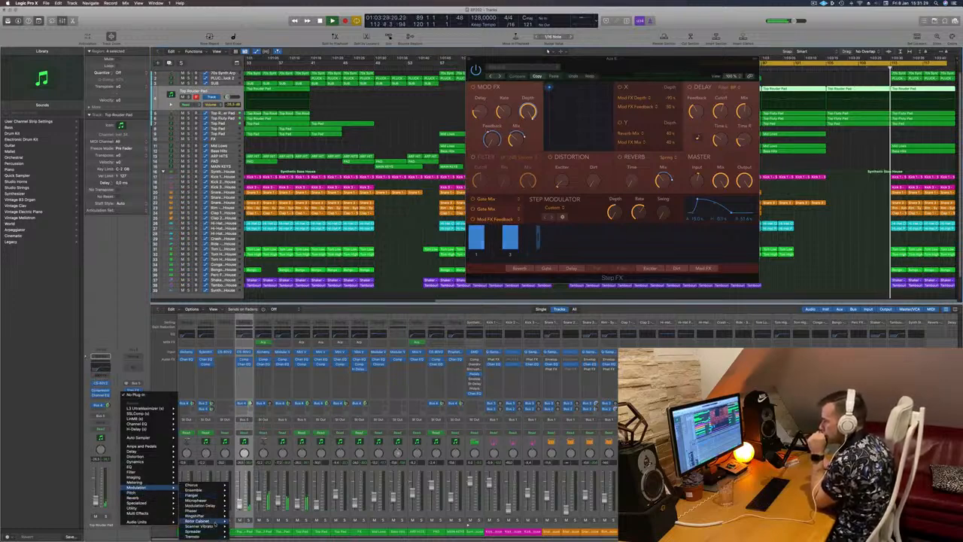
mouse_move(214, 522)
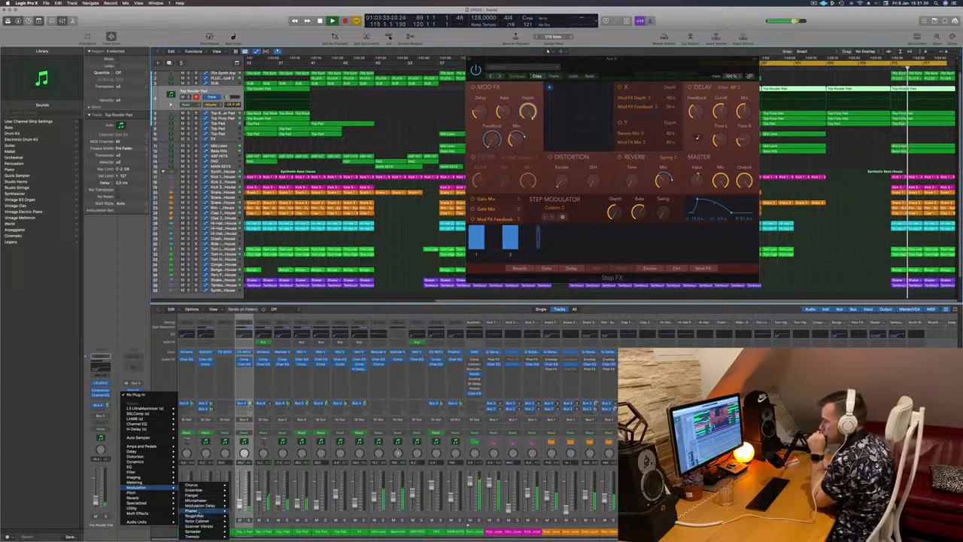
click(246, 516)
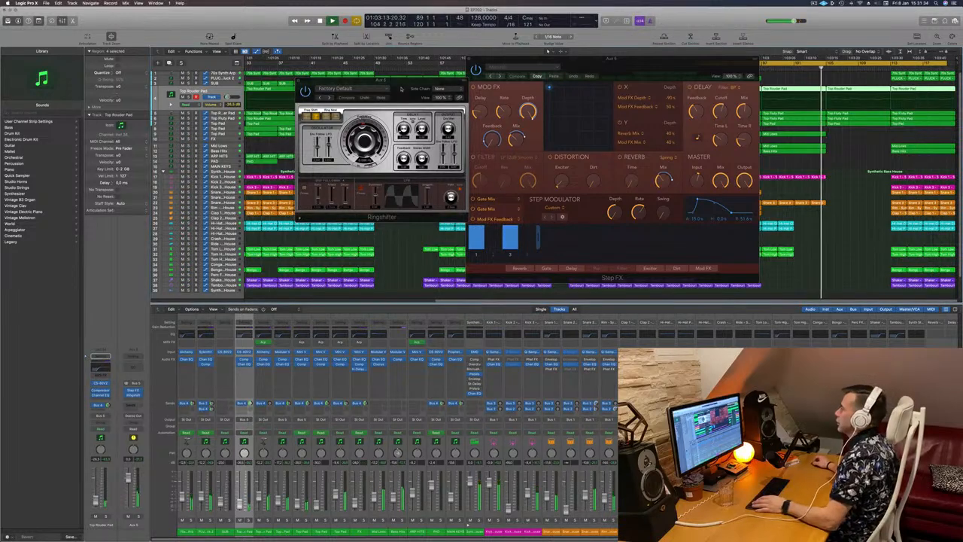
- Load the Crazy LFO preset from the Warped category in Ringshifter and replay the section
drag(364, 98, 243, 141)
click(226, 143)
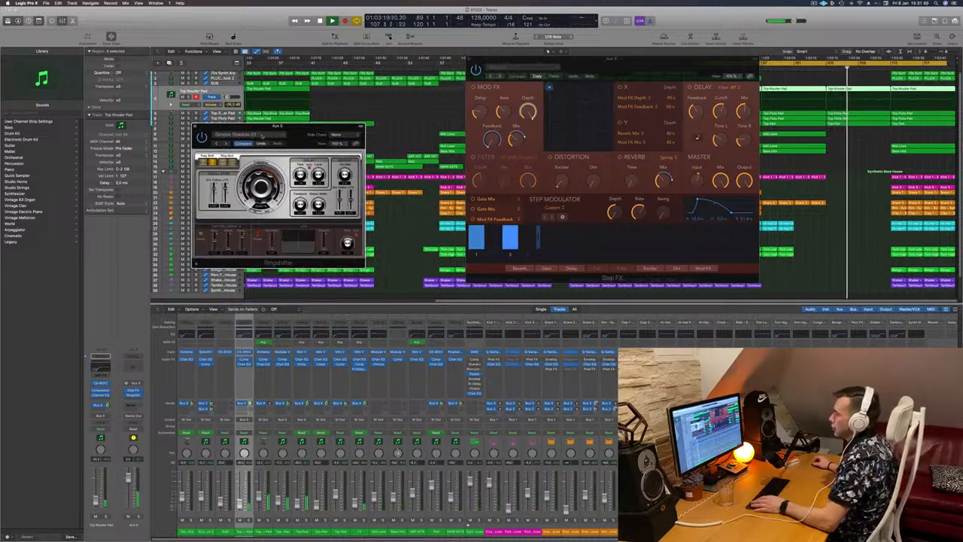
click(260, 135)
mouse_move(279, 245)
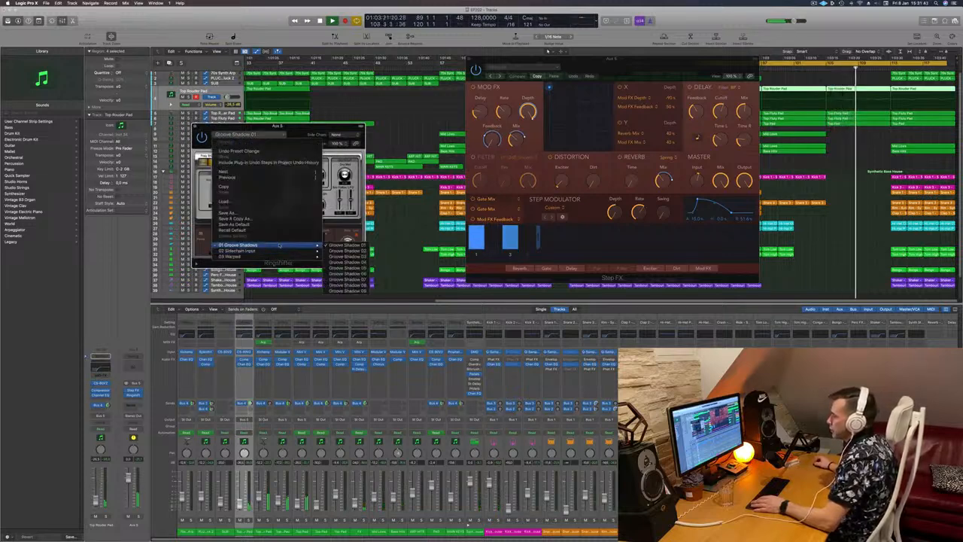
mouse_move(304, 257)
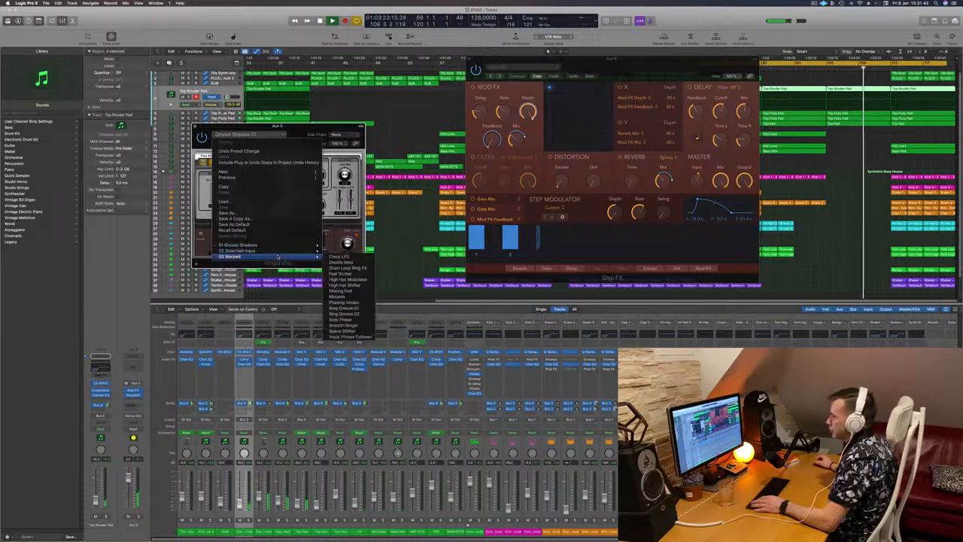
click(335, 257)
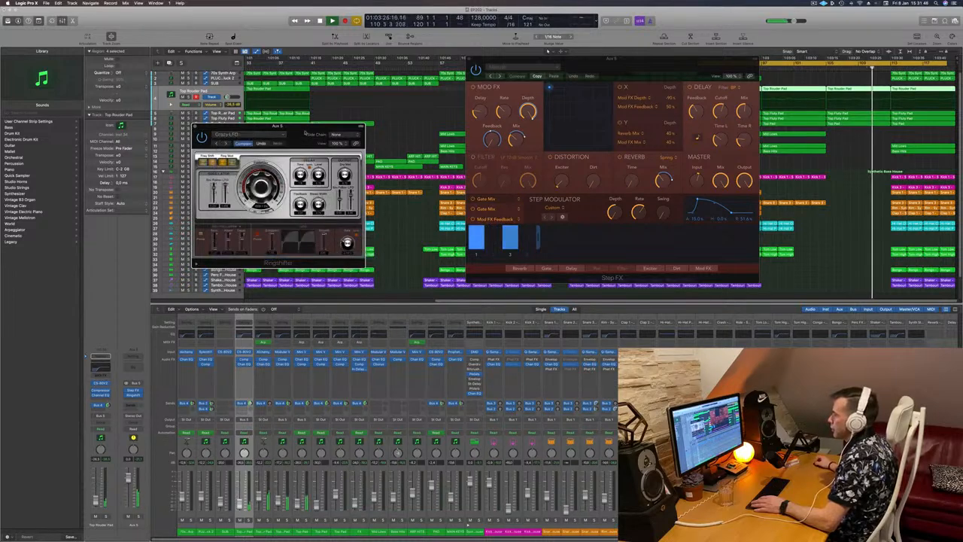
drag(312, 116, 341, 109)
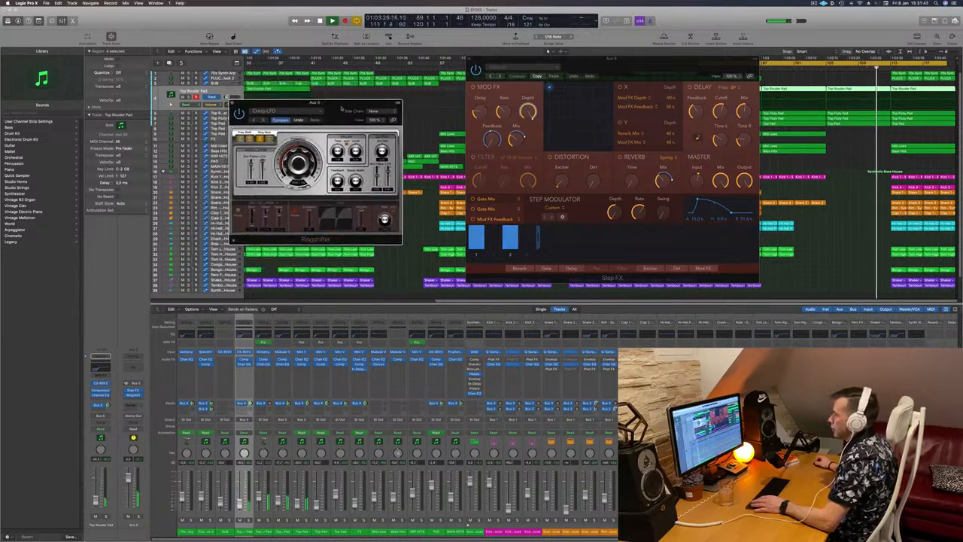
click(817, 68)
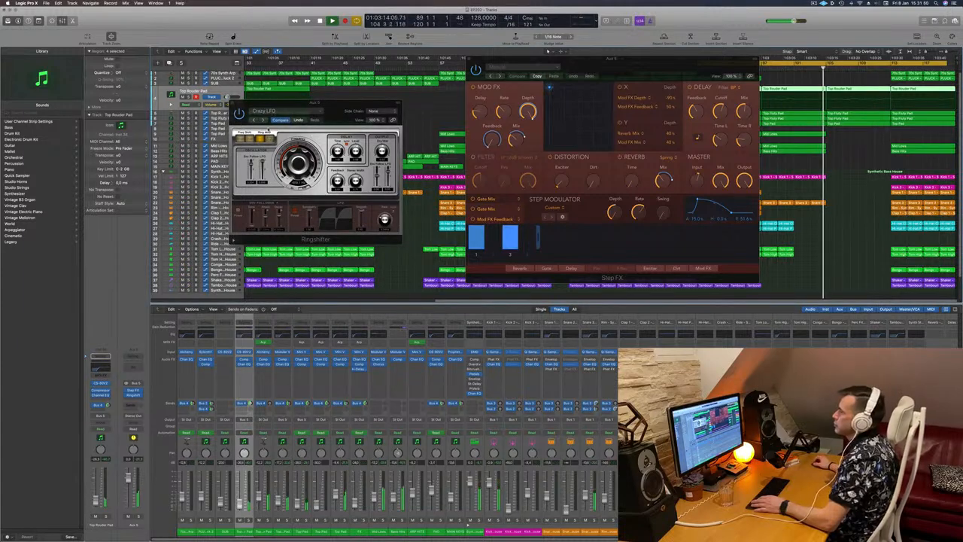
- Step through the Ringshifter presets one by one up to Ring Groove 02
click(262, 121)
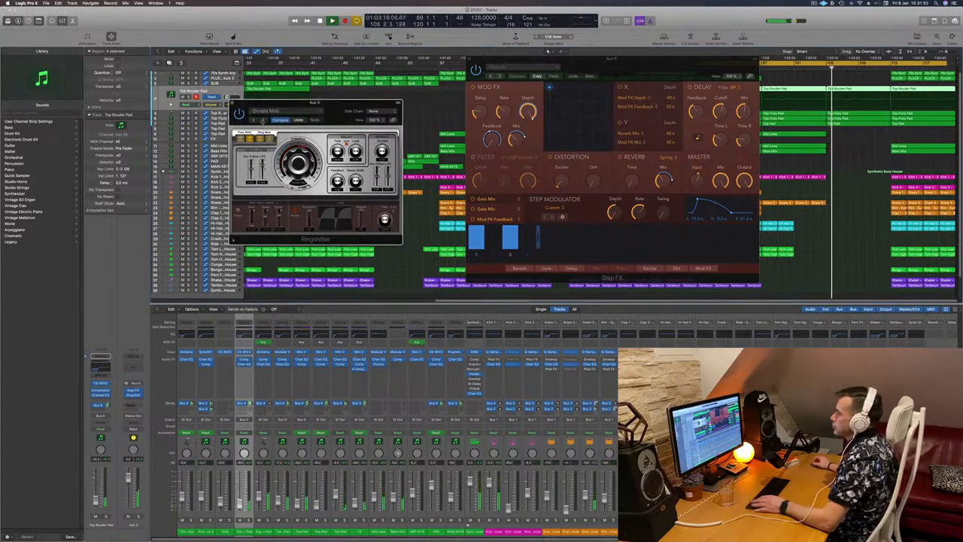
click(261, 121)
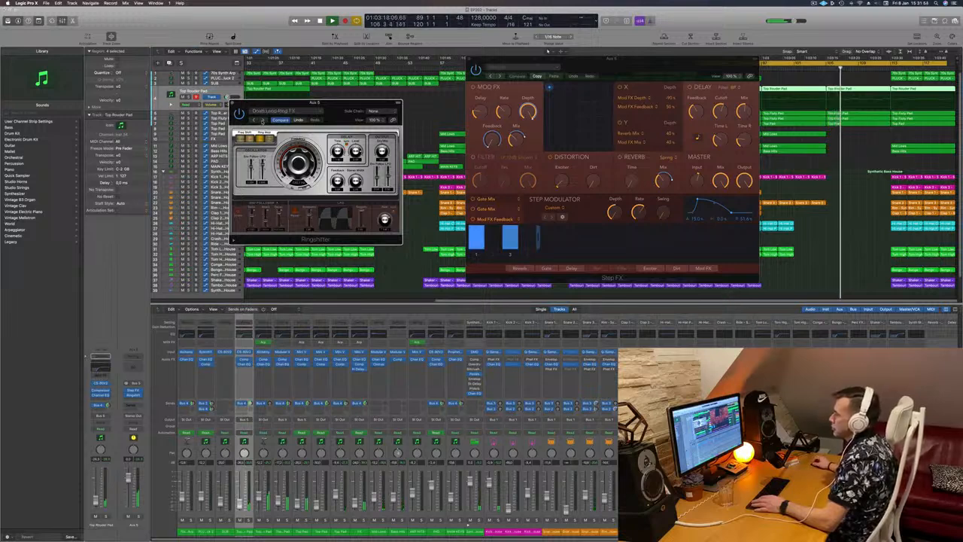
click(261, 121)
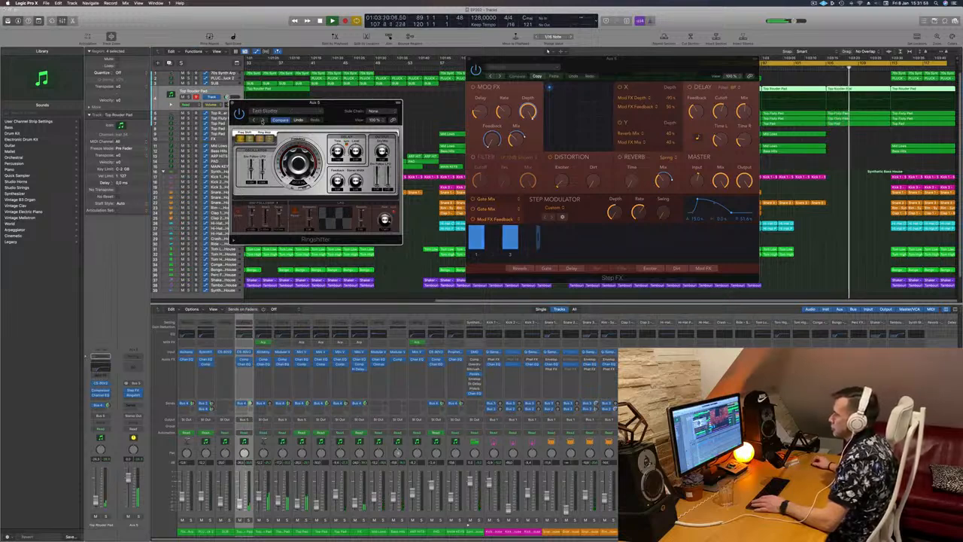
click(261, 121)
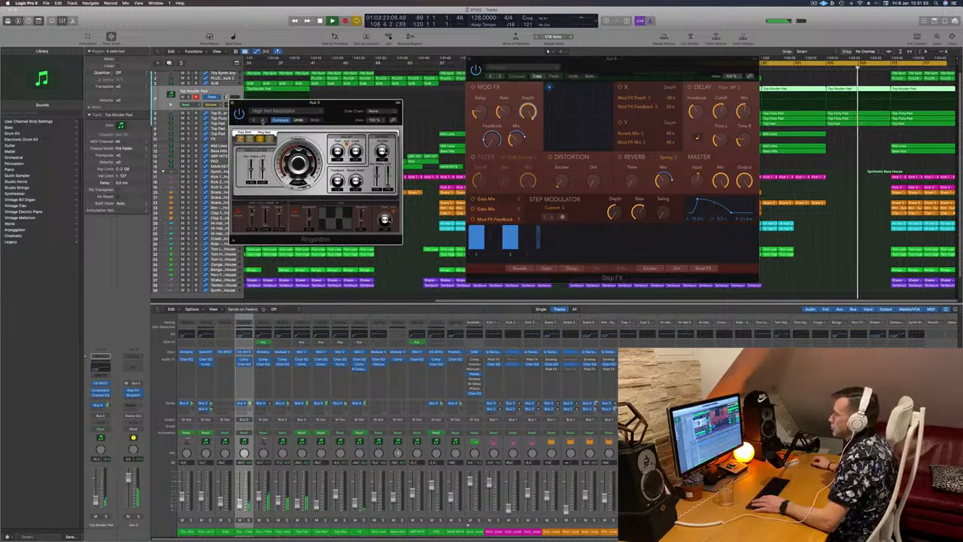
click(261, 120)
click(261, 120)
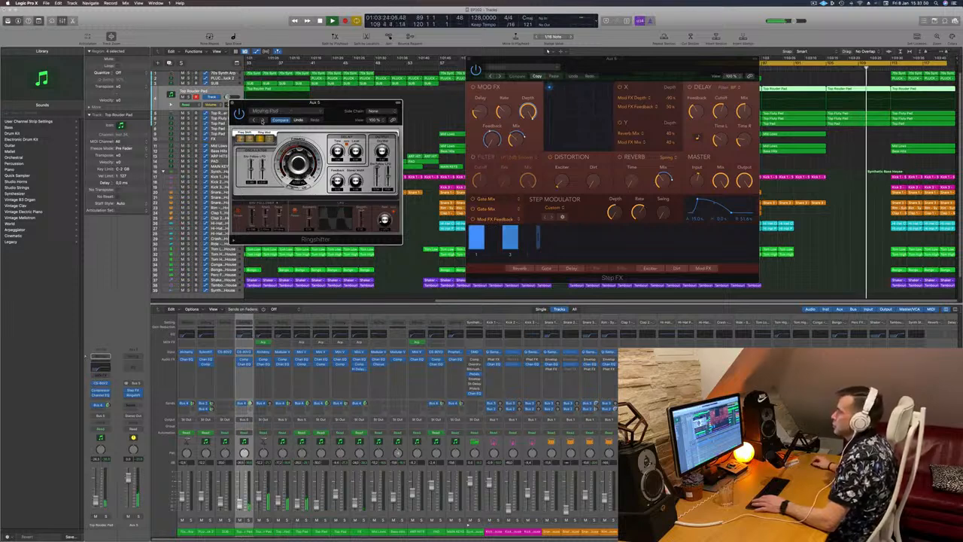
click(262, 120)
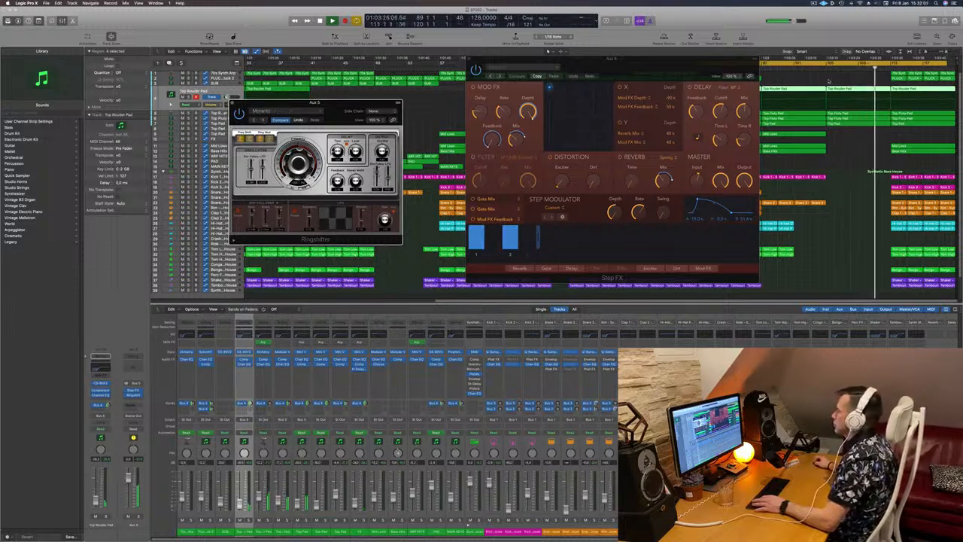
click(261, 120)
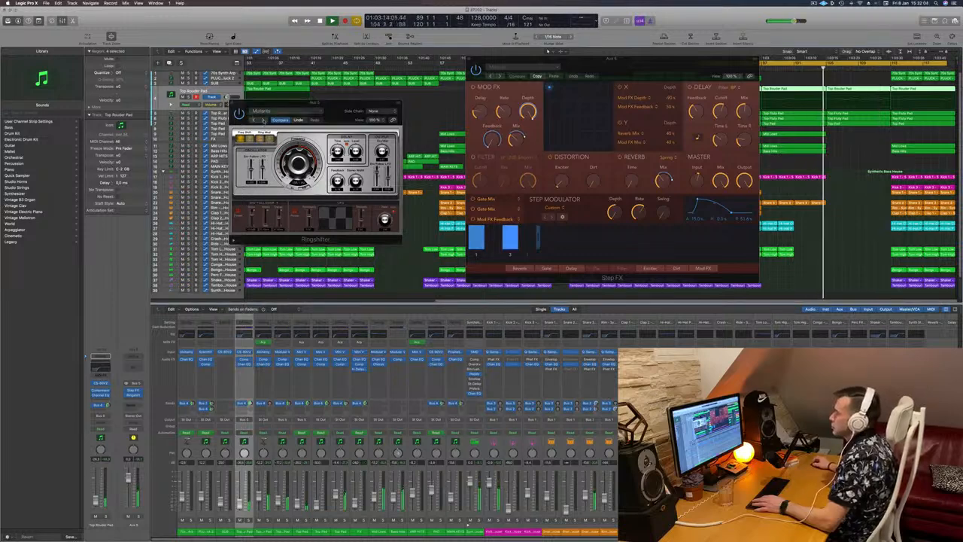
click(263, 120)
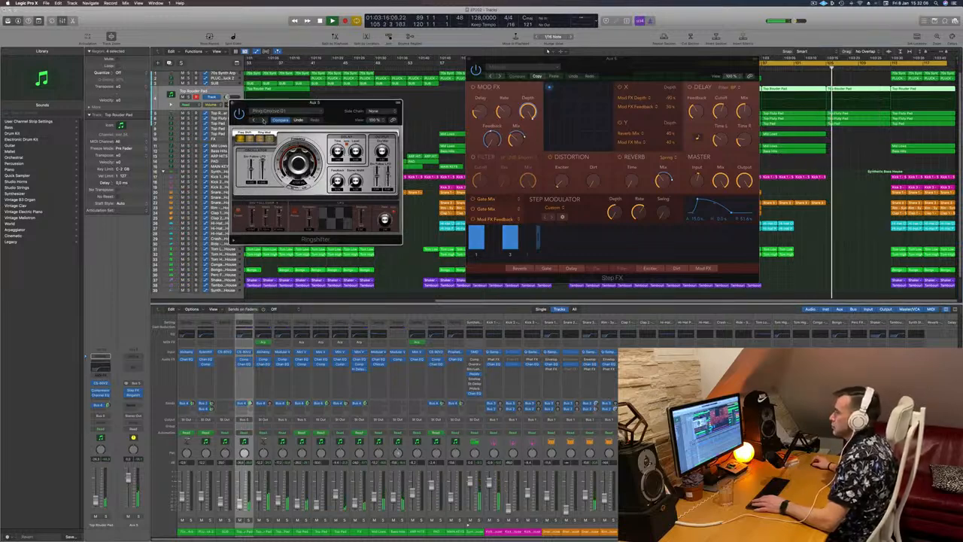
click(263, 121)
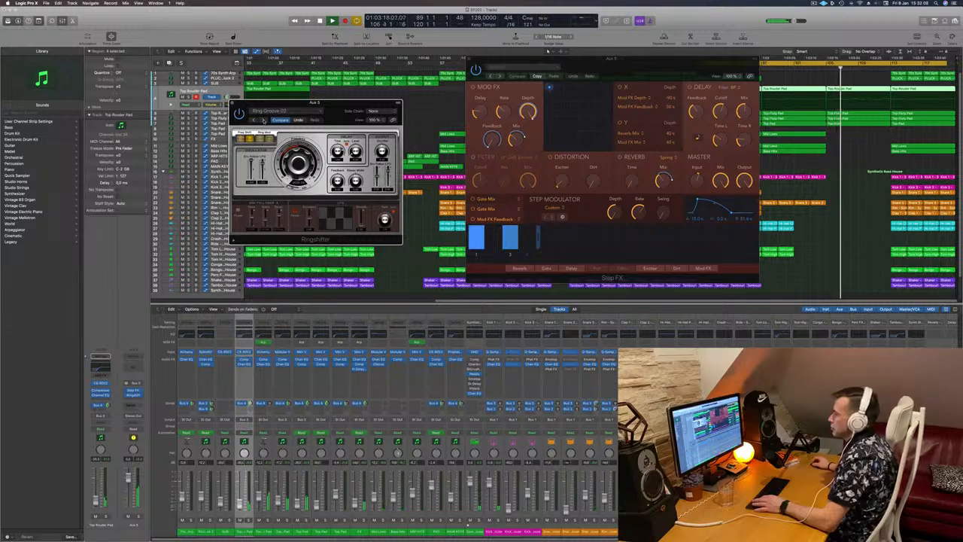
- Load the Space Shifter preset and try a Groove Shadows preset in Ringshifter
drag(308, 102, 286, 121)
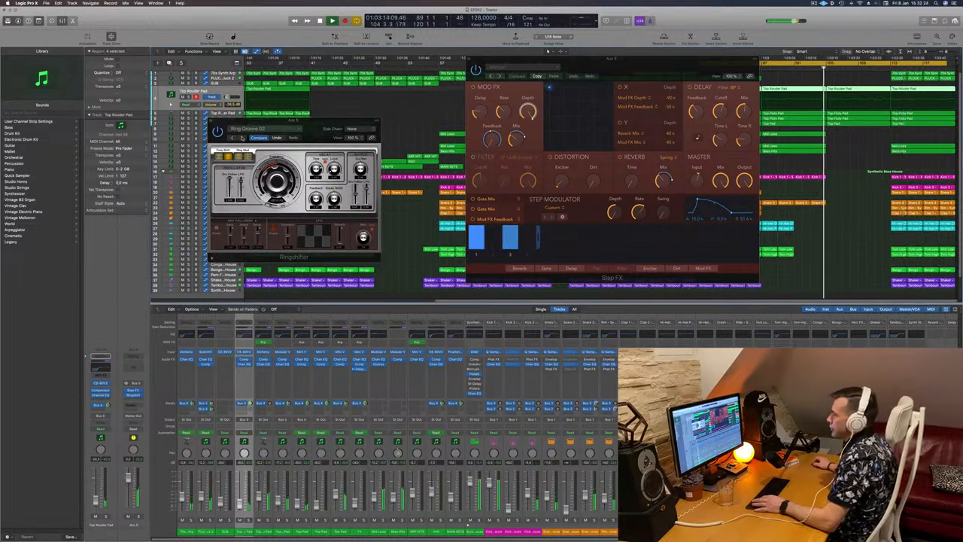
click(249, 129)
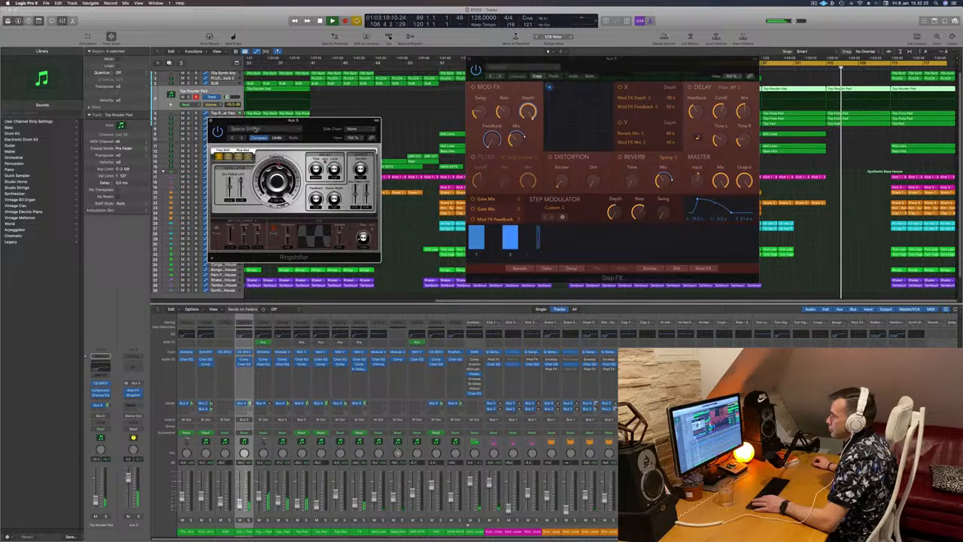
click(267, 128)
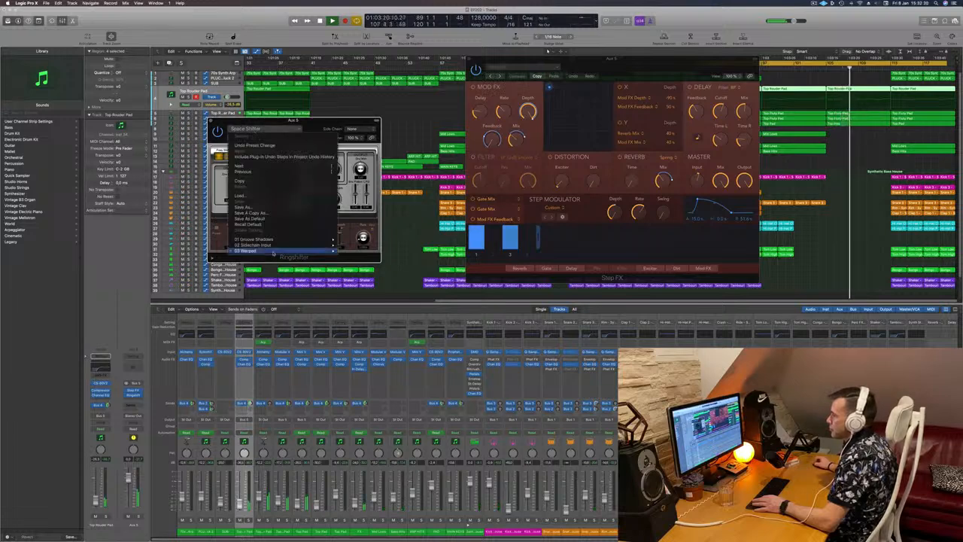
mouse_move(272, 252)
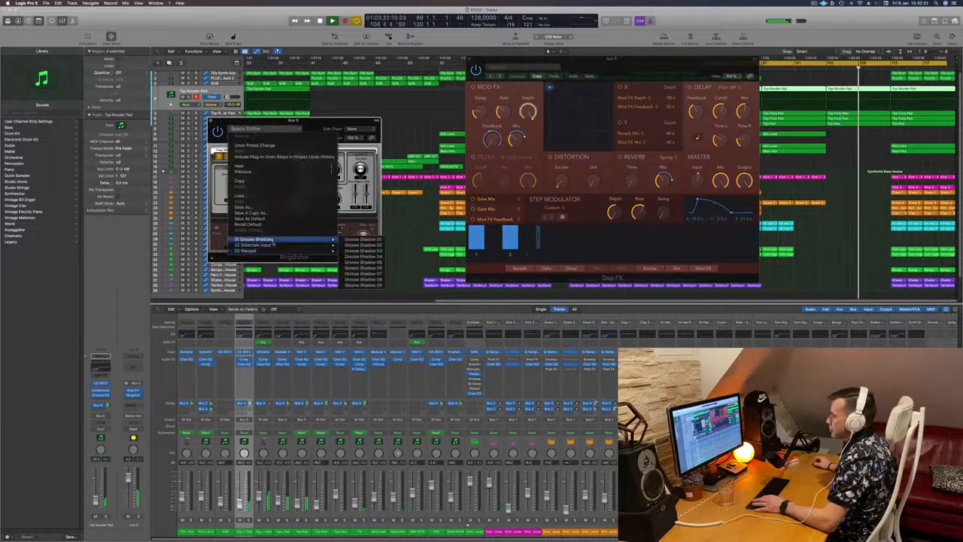
click(371, 254)
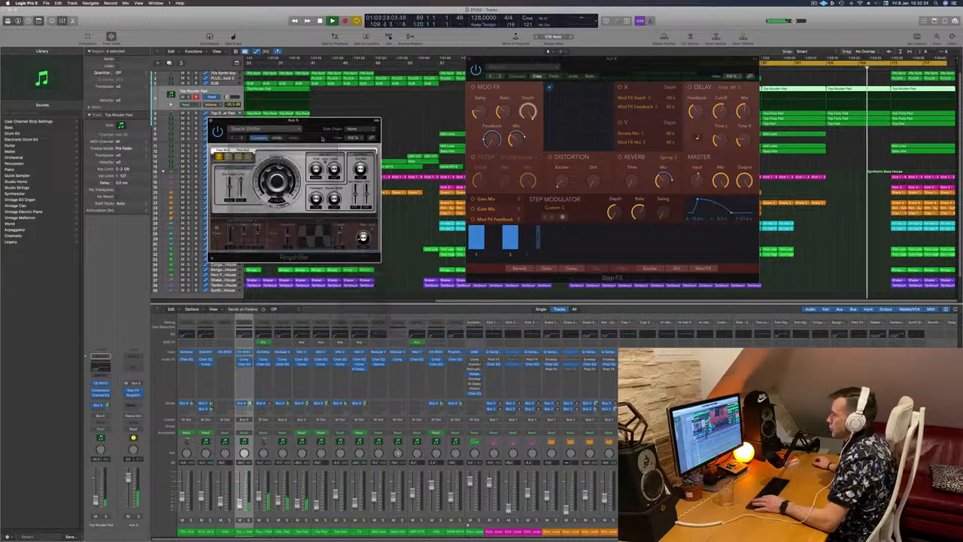
- Close the Ringshifter plug-in window and move the Step FX window aside
mouse_move(301, 121)
mouse_down()
mouse_move(254, 168)
mouse_move(273, 162)
mouse_move(285, 138)
mouse_move(299, 140)
mouse_up()
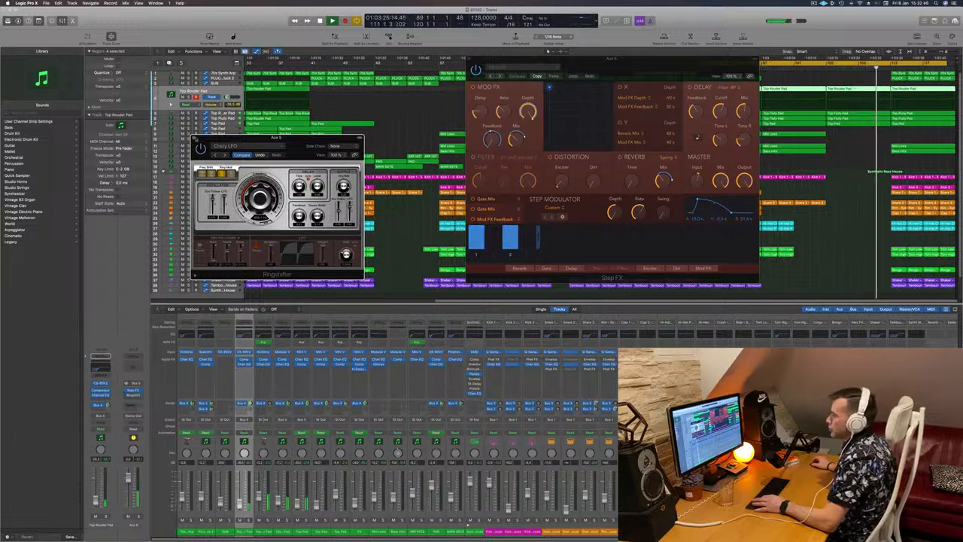
click(194, 138)
drag(686, 59, 525, 70)
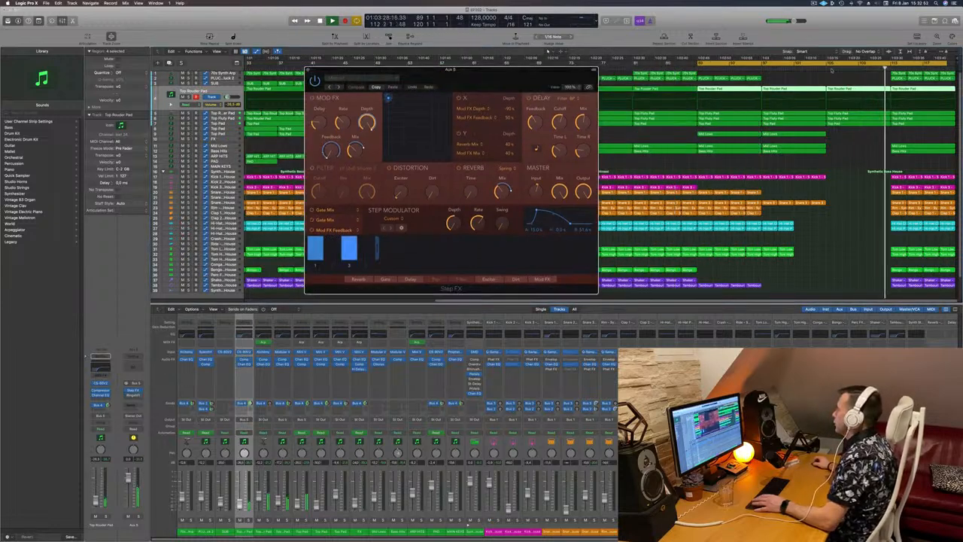
- Set the cycle range over the bars leading into the next drop and play that section back
key(Return)
drag(703, 66, 833, 68)
key(Return)
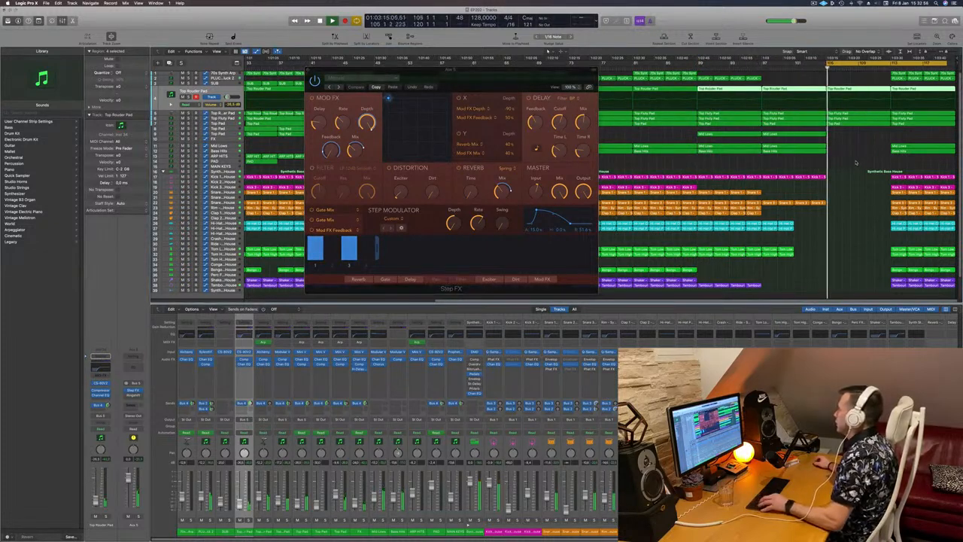
scroll(855, 161, left, 3)
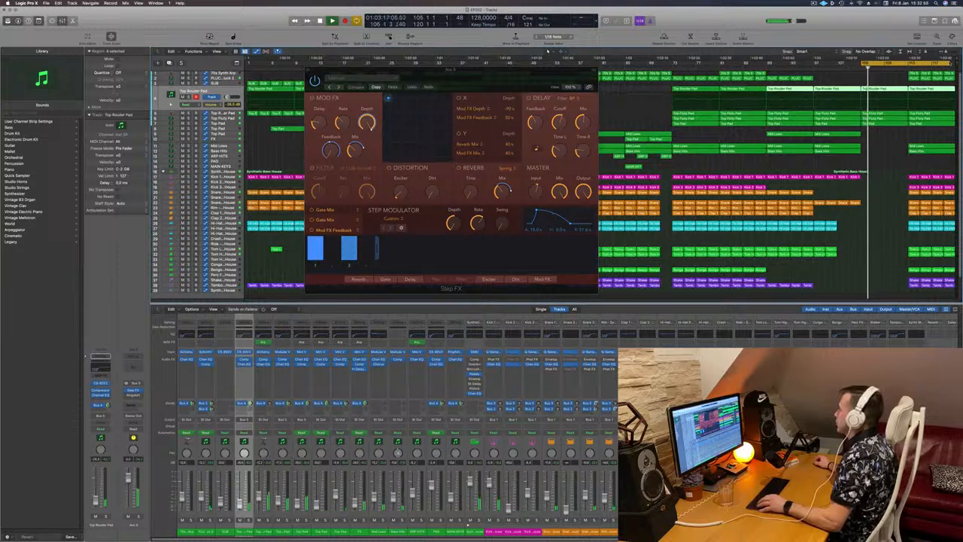
drag(908, 65, 956, 68)
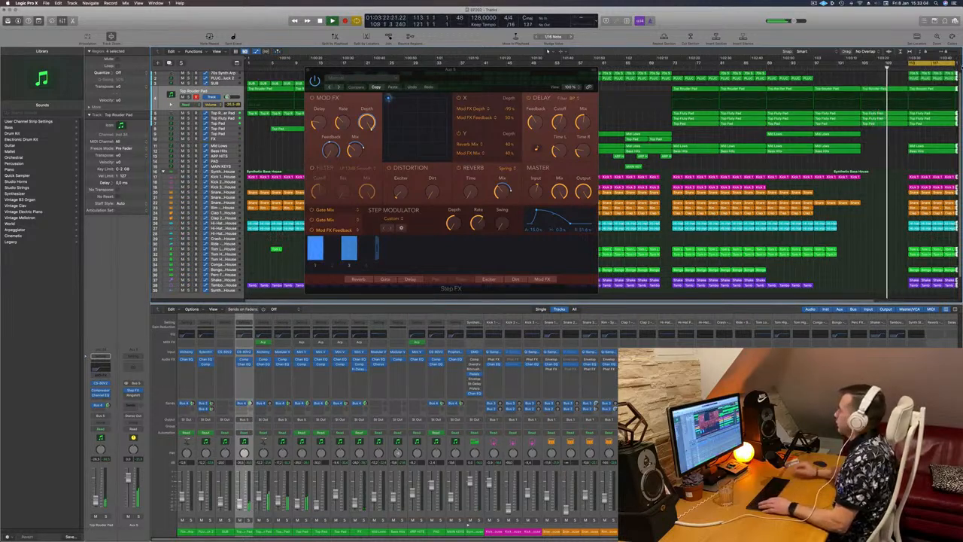
key(super+Left)
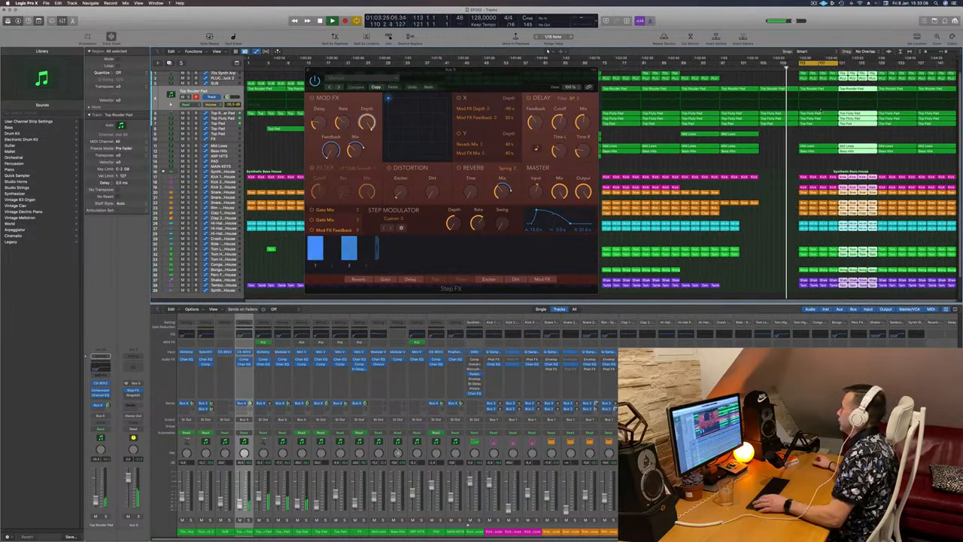
drag(585, 71, 615, 71)
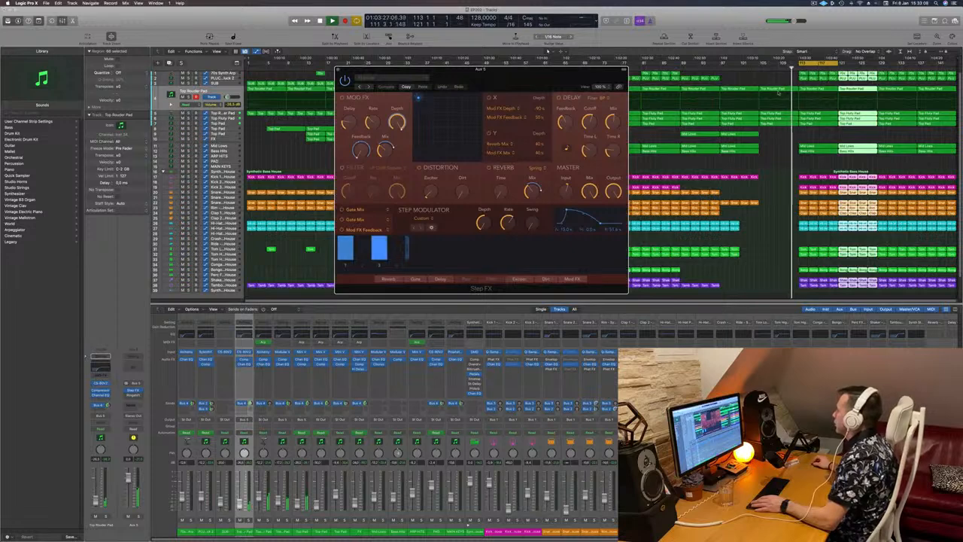
key(space)
click(754, 68)
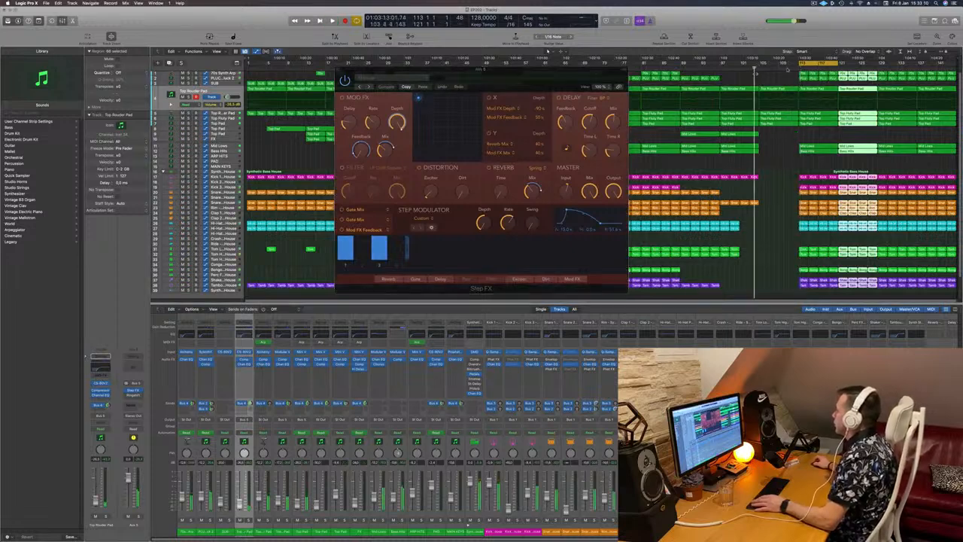
drag(801, 63, 761, 64)
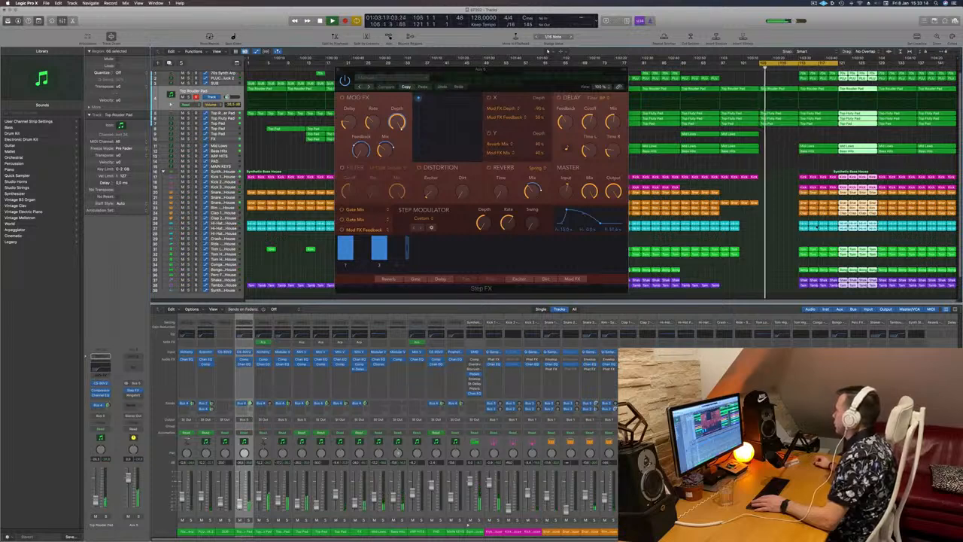
- Delete the drum and percussion regions in the bars before the next section, then close the Step FX window
drag(791, 168, 873, 295)
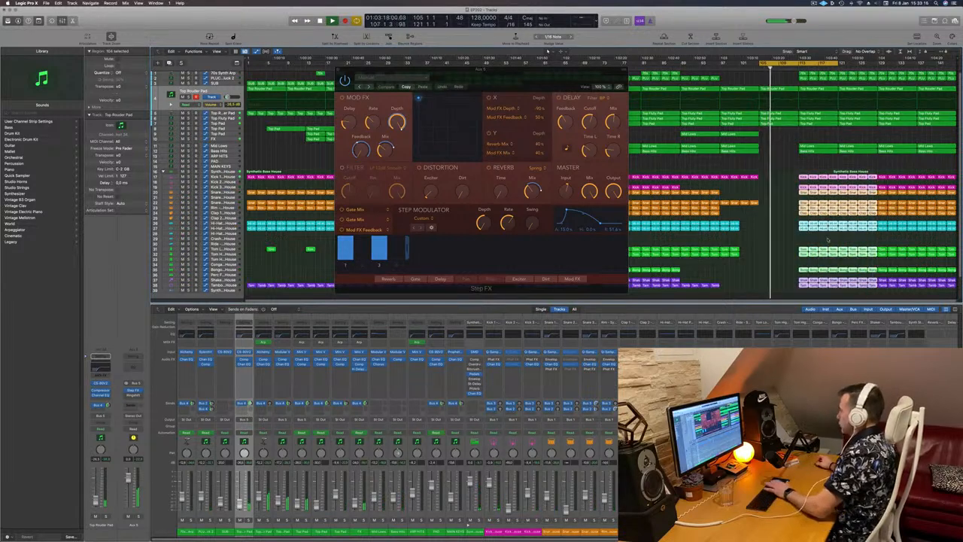
key(Delete)
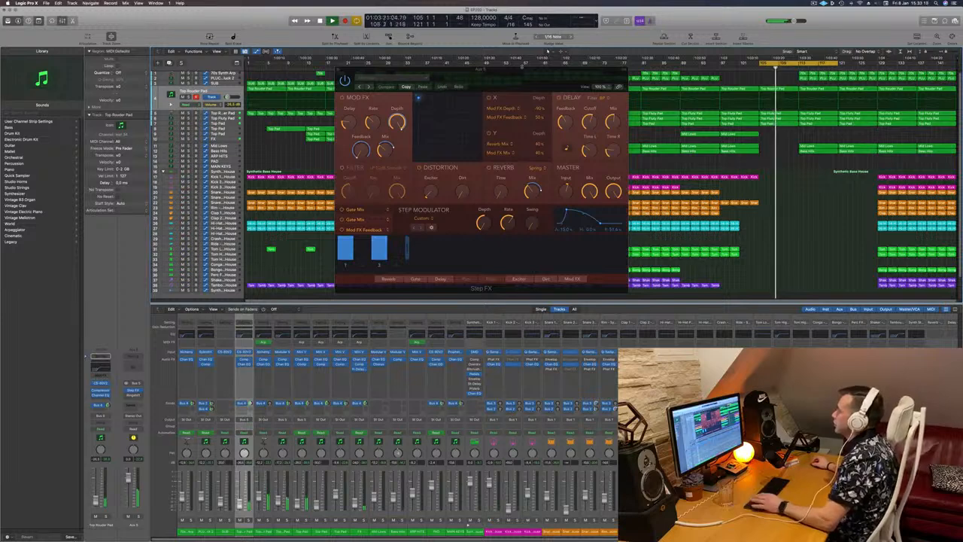
drag(518, 81, 467, 70)
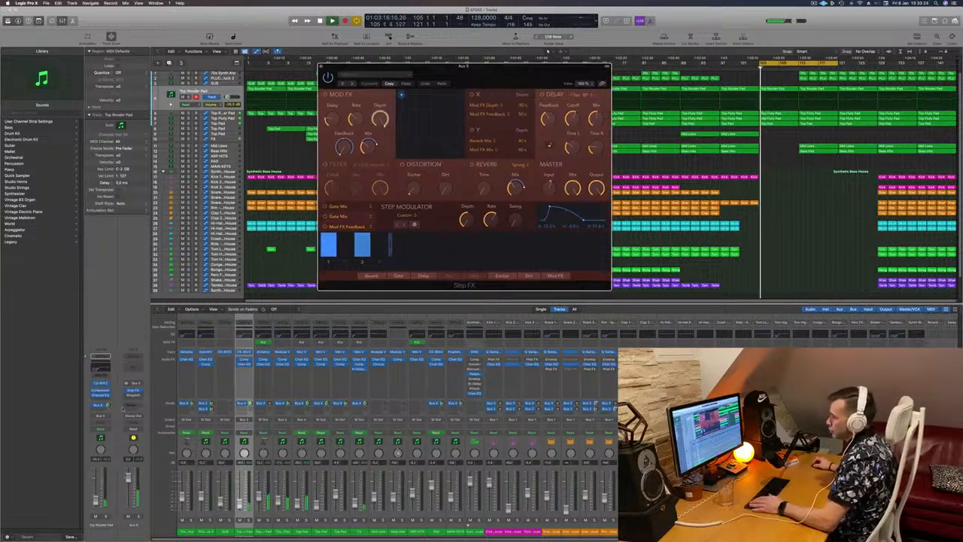
click(321, 67)
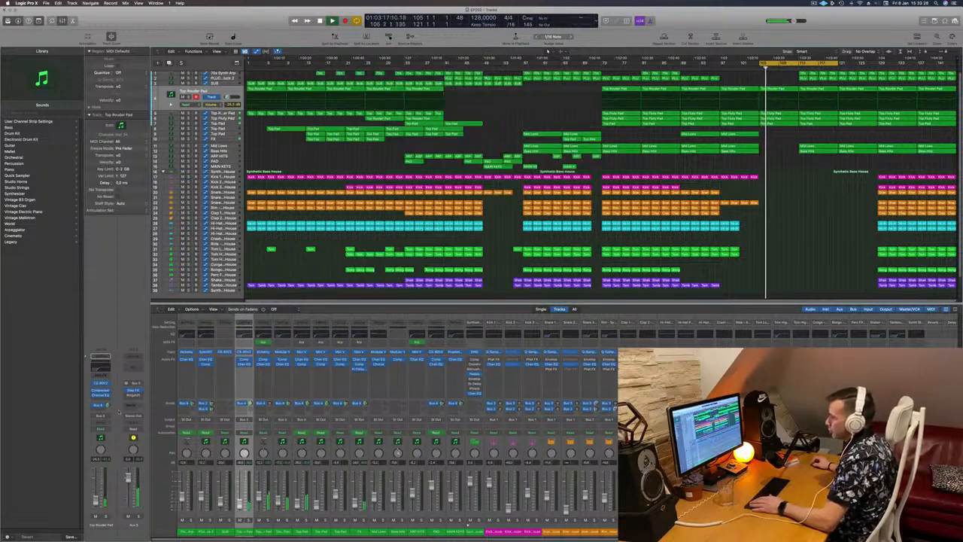
- Add a send to Bus 4 on the aux channel strip
click(130, 405)
mouse_move(129, 413)
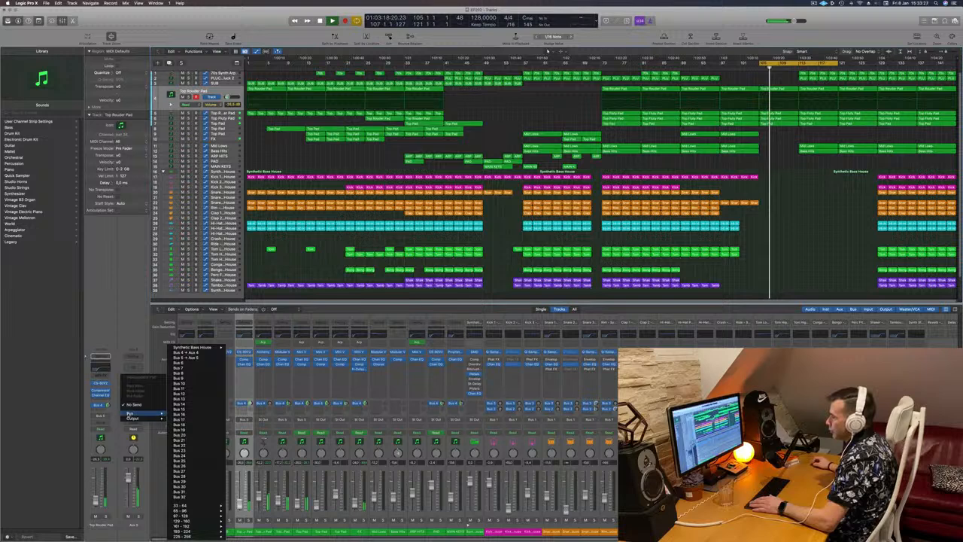
click(187, 353)
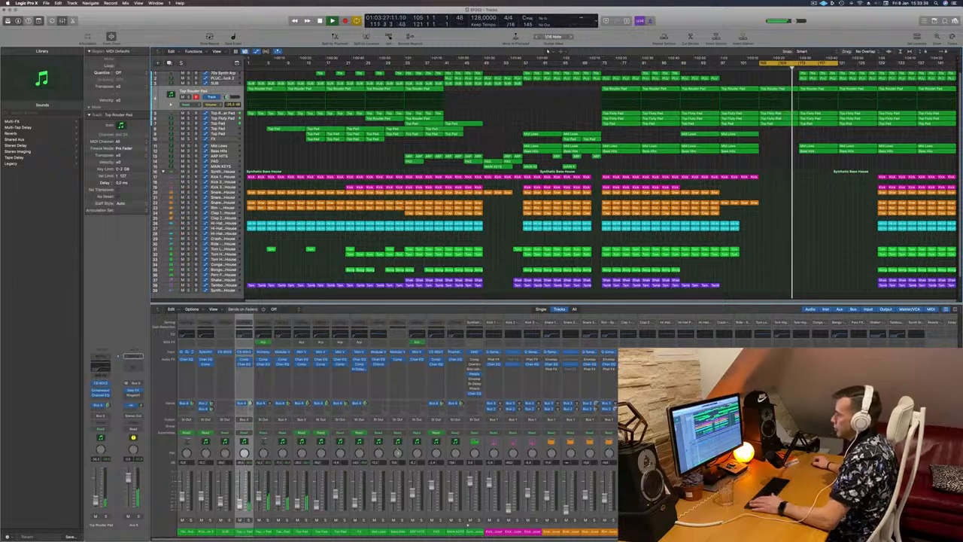
- Set the aux channel's automation mode to Touch and replay the section
key(space)
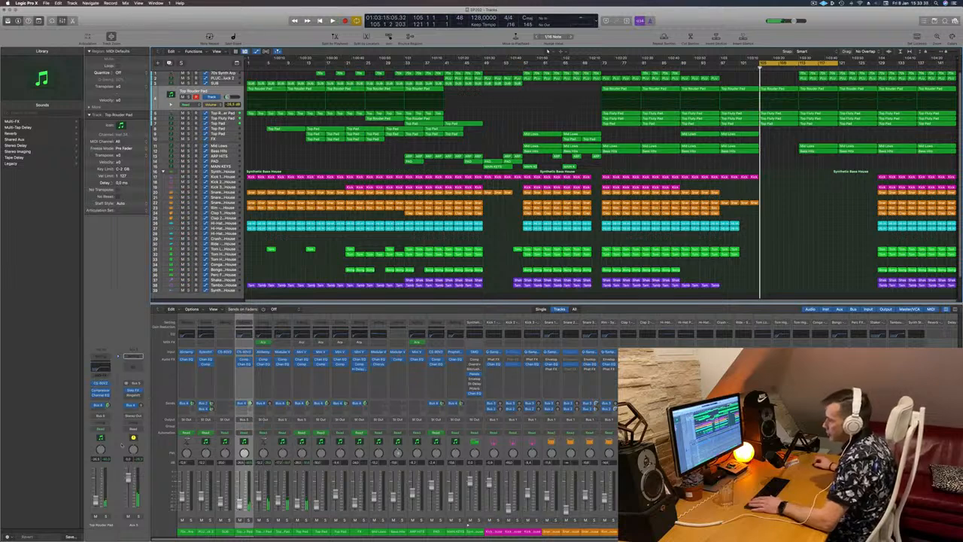
click(133, 432)
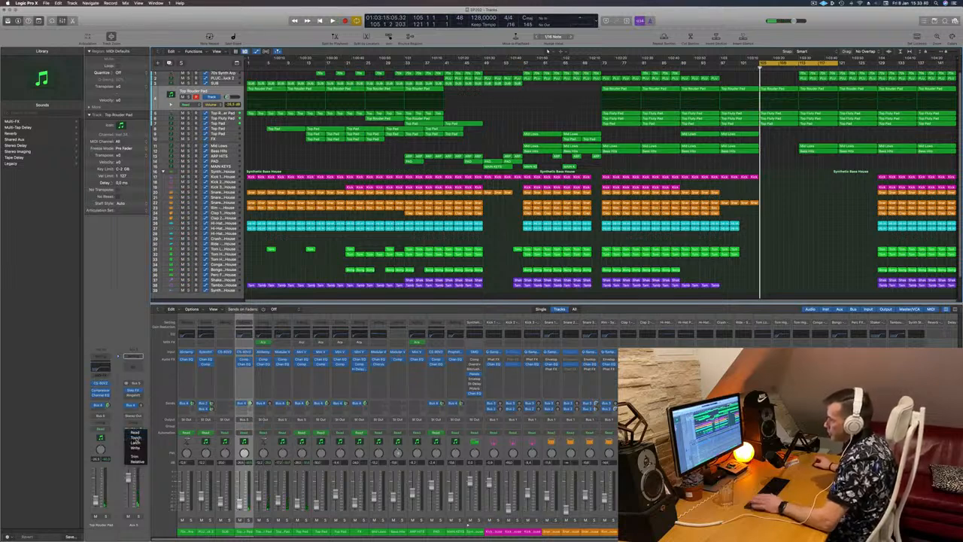
click(136, 436)
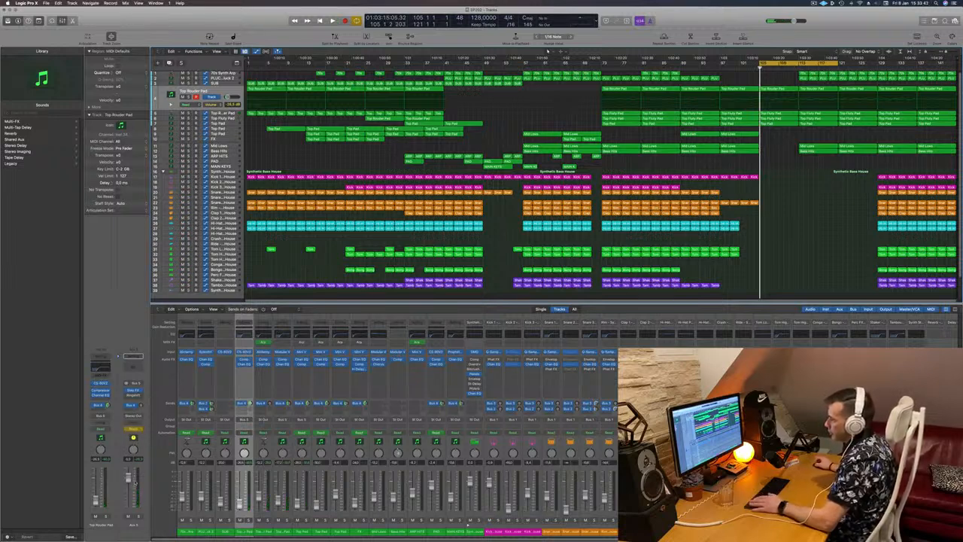
key(space)
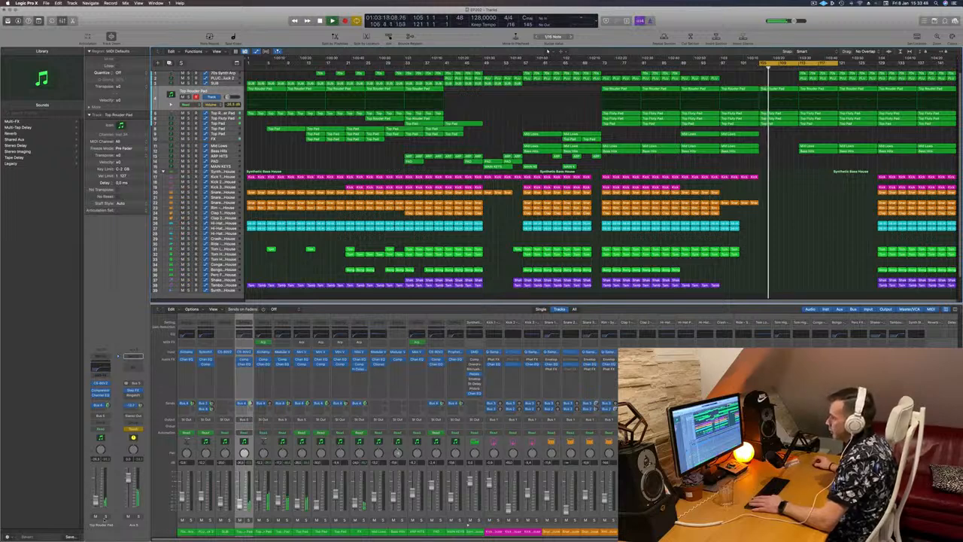
- Create a track for the Aux 5 channel strip and move it near the top of the track list
right_click(129, 526)
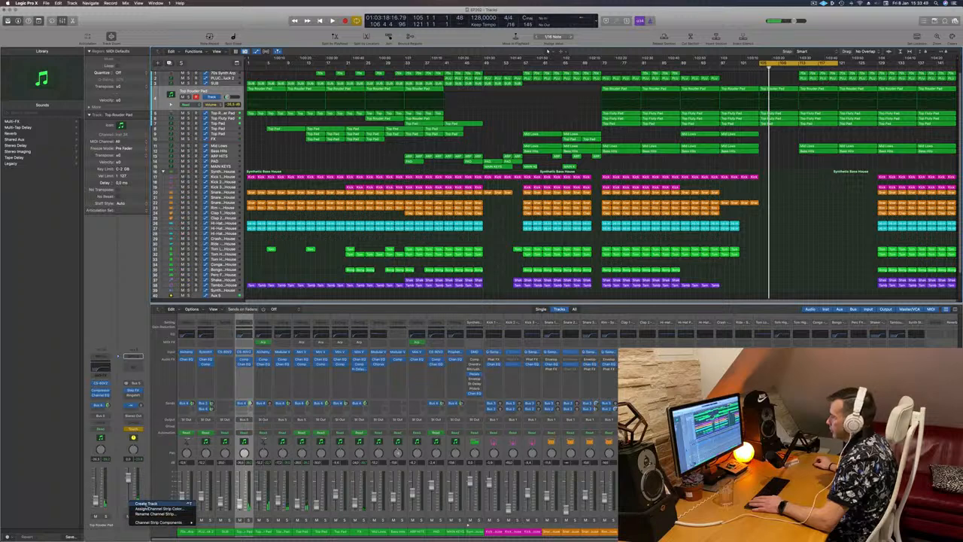
click(148, 502)
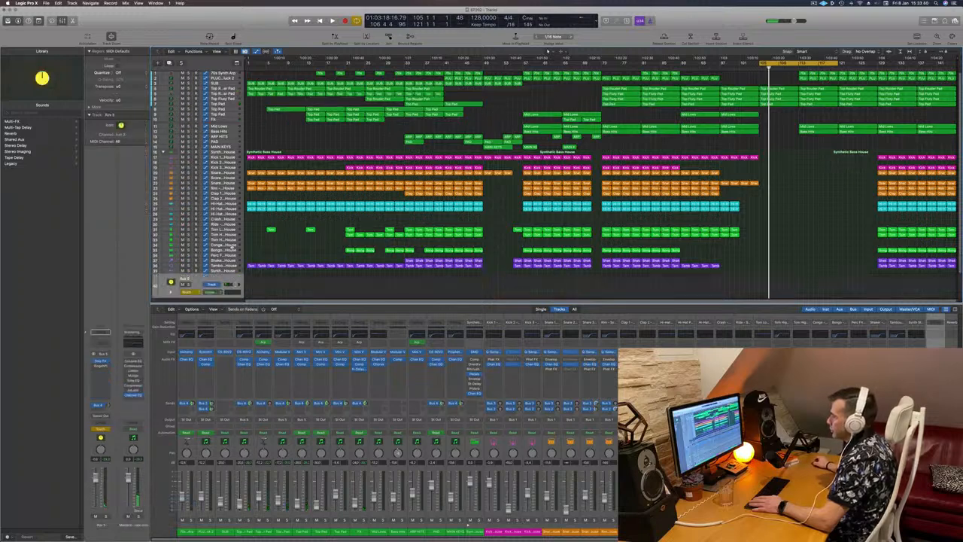
drag(211, 284, 230, 88)
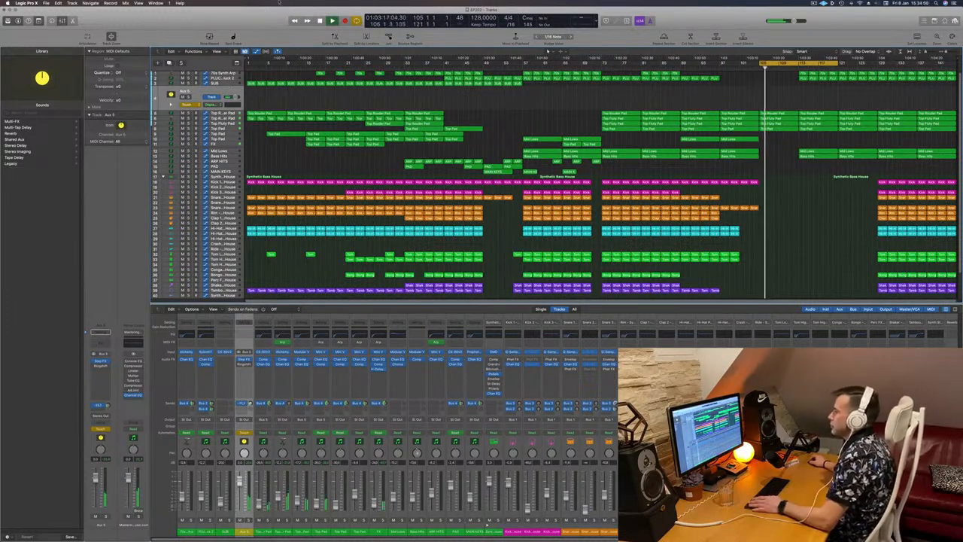
- Show the Send 1 → Aux 4 automation lane on the new aux track and enable automation
click(214, 103)
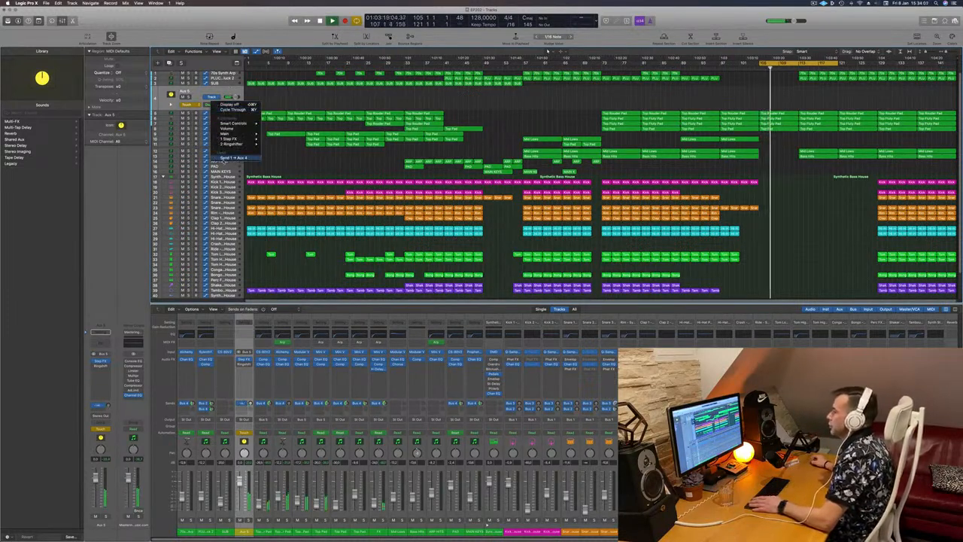
click(234, 158)
click(187, 105)
click(187, 99)
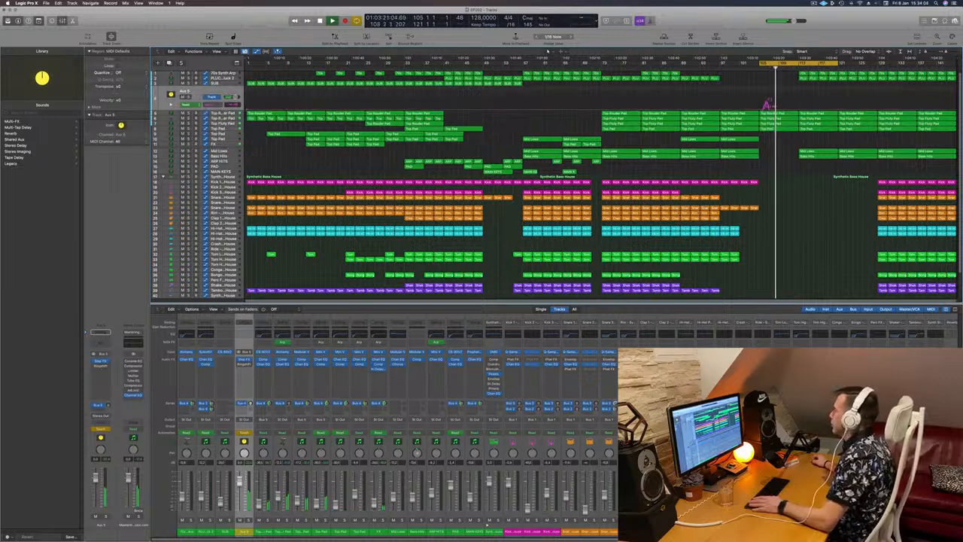
- Draw a rising send-level automation ramp on the aux track leading into the drop
key(space)
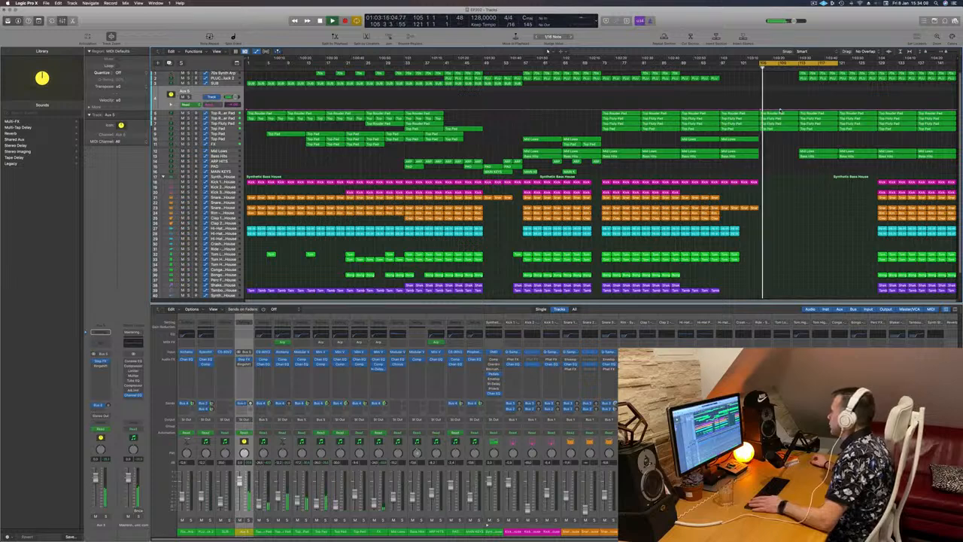
drag(781, 110, 781, 98)
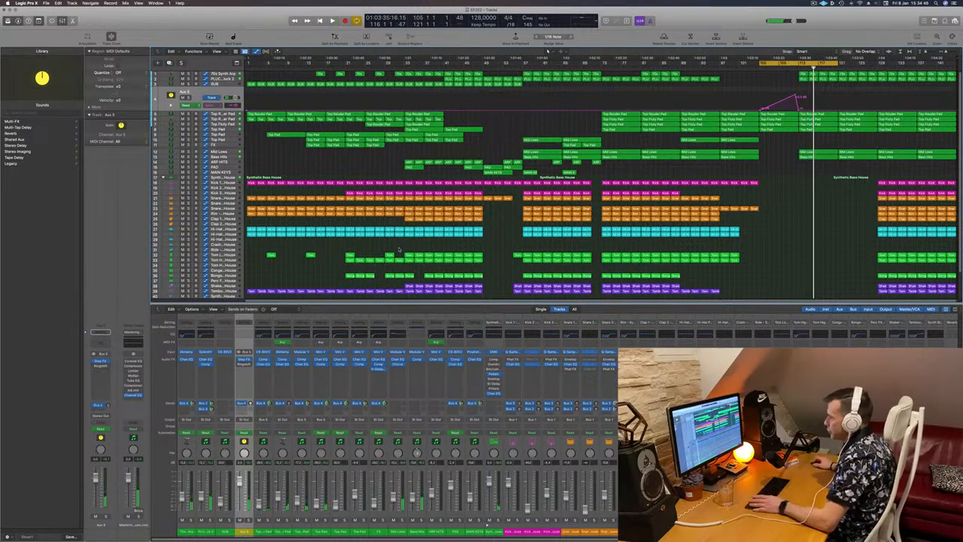
click(100, 405)
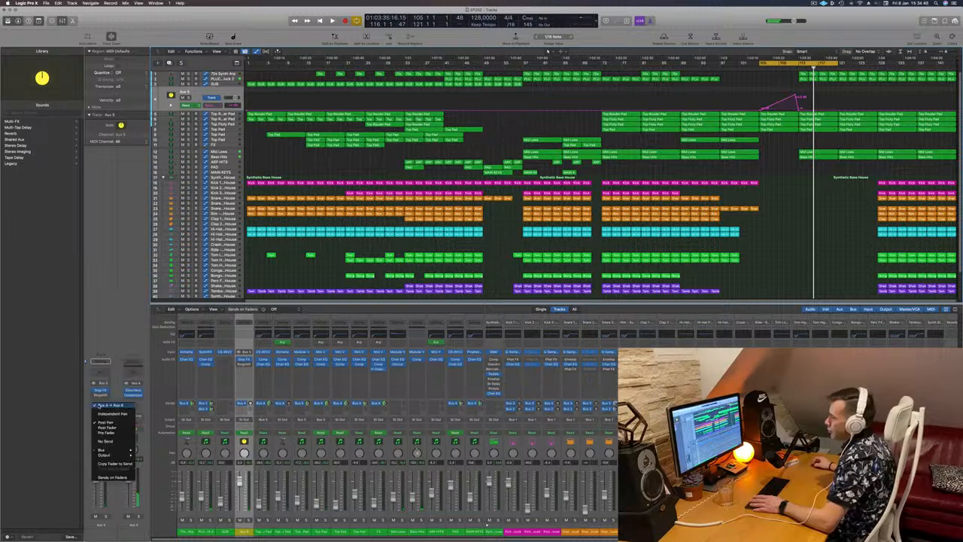
click(130, 288)
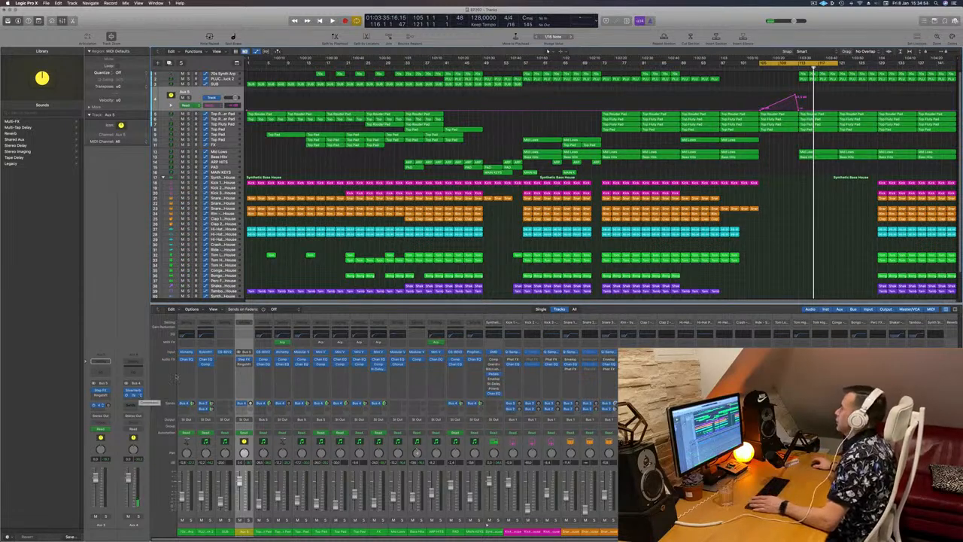
key(space)
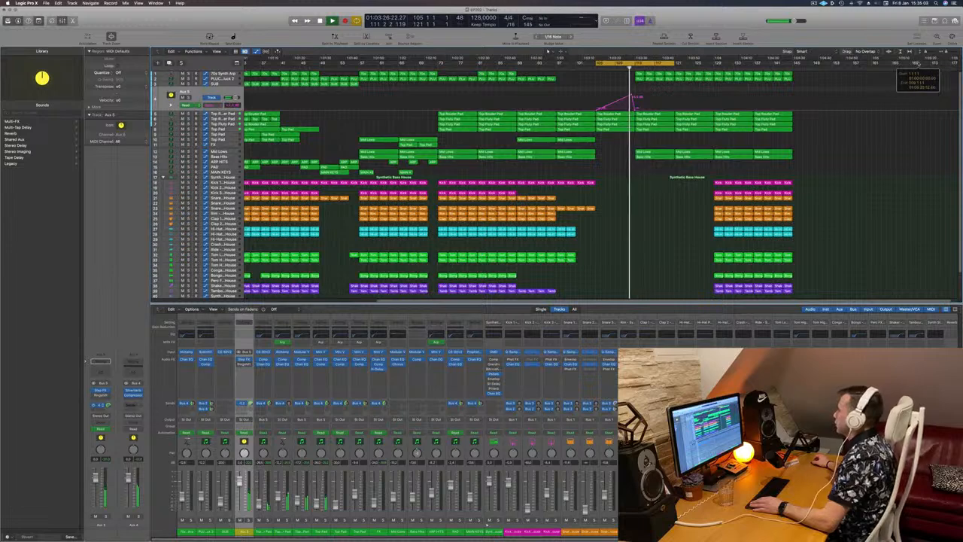
- Zoom in and copy a Kick 1 region into the break just before the drop
key(super+Right)
key(super+Right)
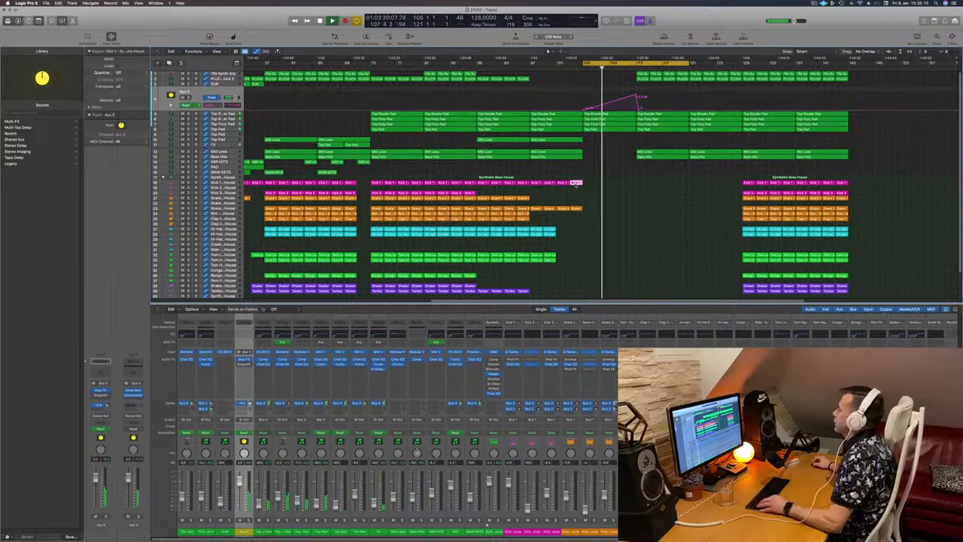
drag(579, 185, 642, 184)
- Open the copied kick region in the Piano Roll and delete its last two notes
double_click(641, 182)
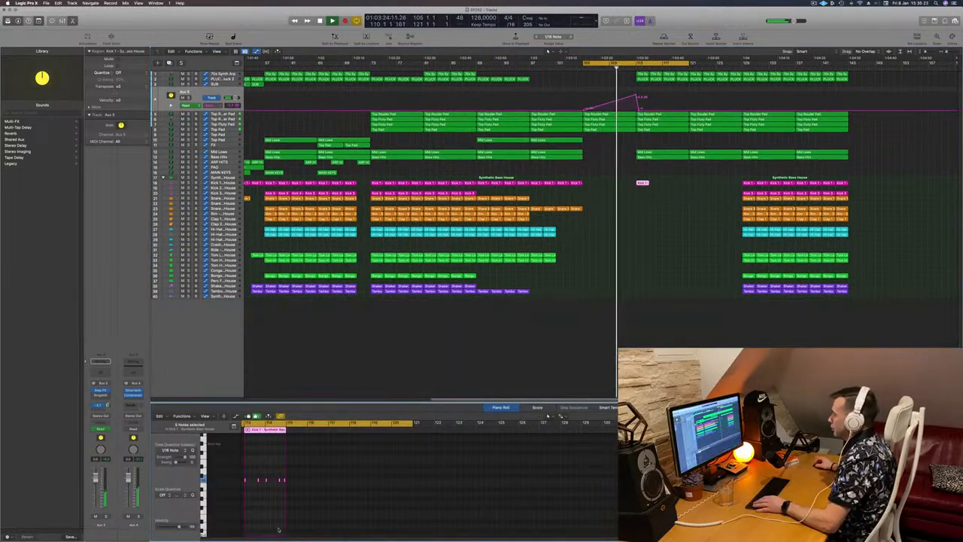
drag(263, 474, 287, 485)
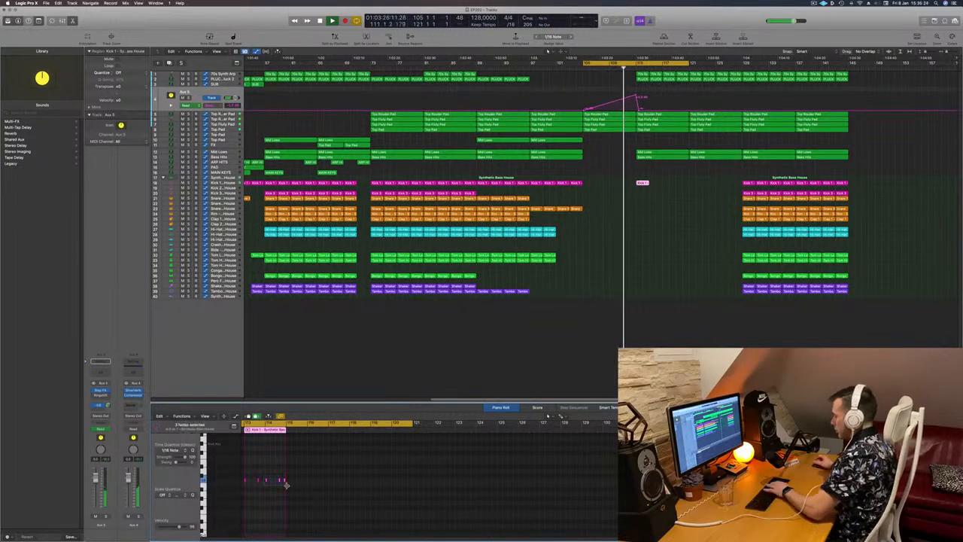
key(Delete)
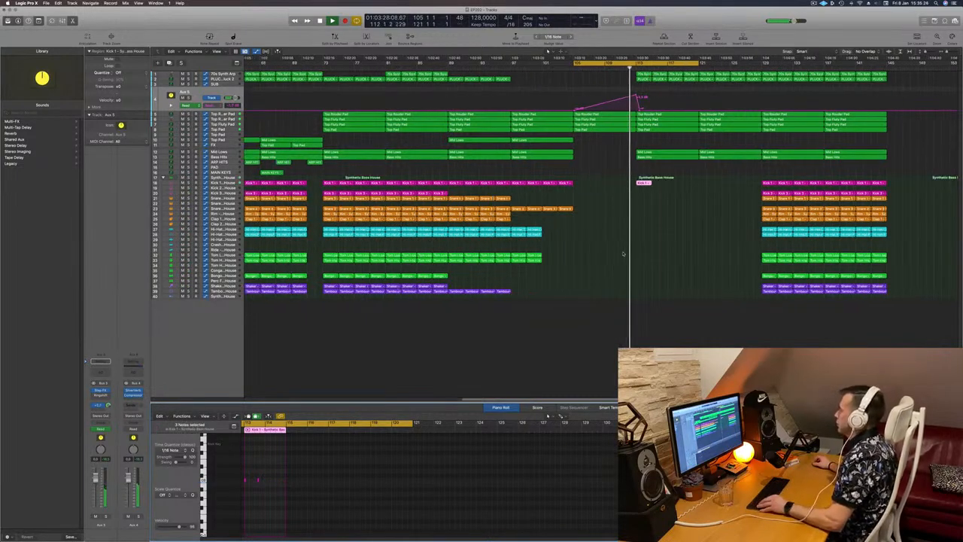
scroll(620, 254, up, 5)
scroll(674, 253, left, 2)
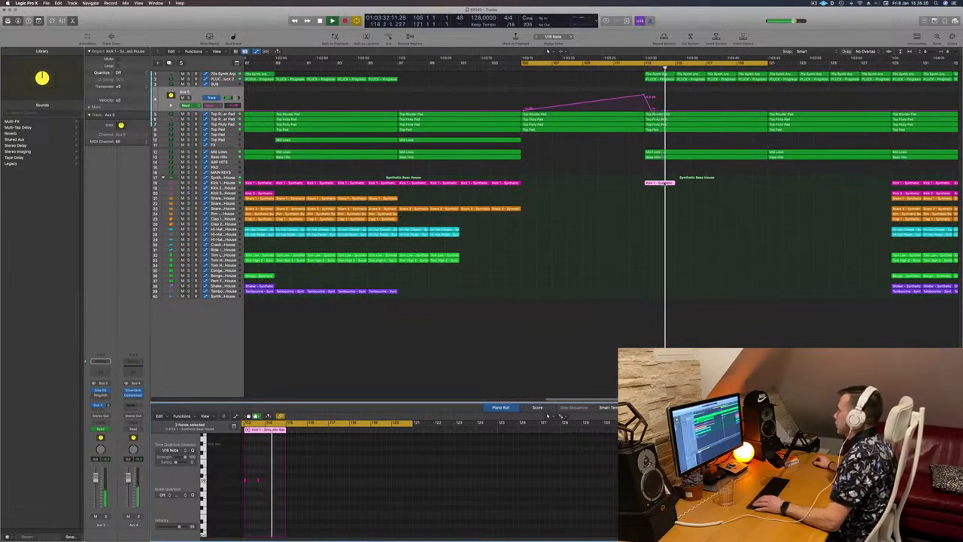
scroll(602, 488, left, 5)
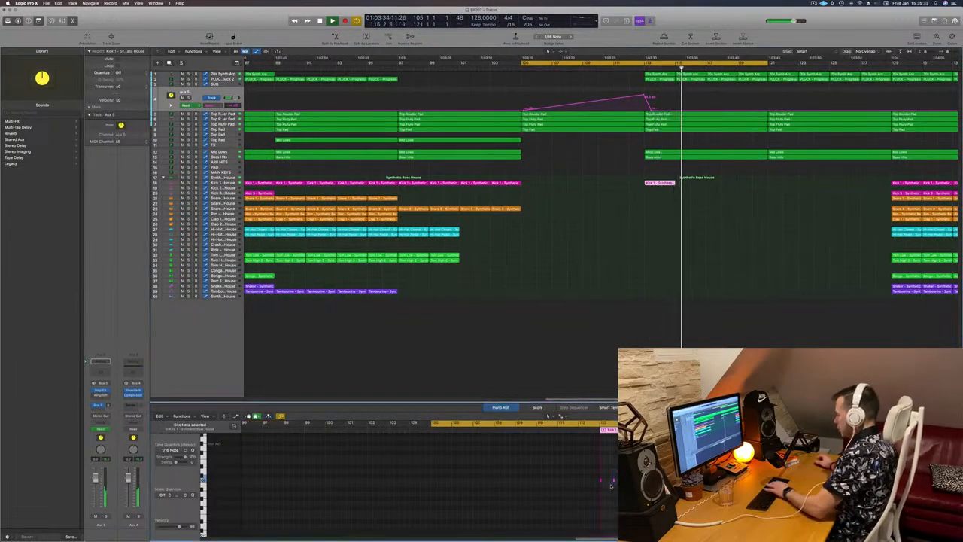
- Duplicate the kick fill region to a second position later in the break before the drop
click(660, 183)
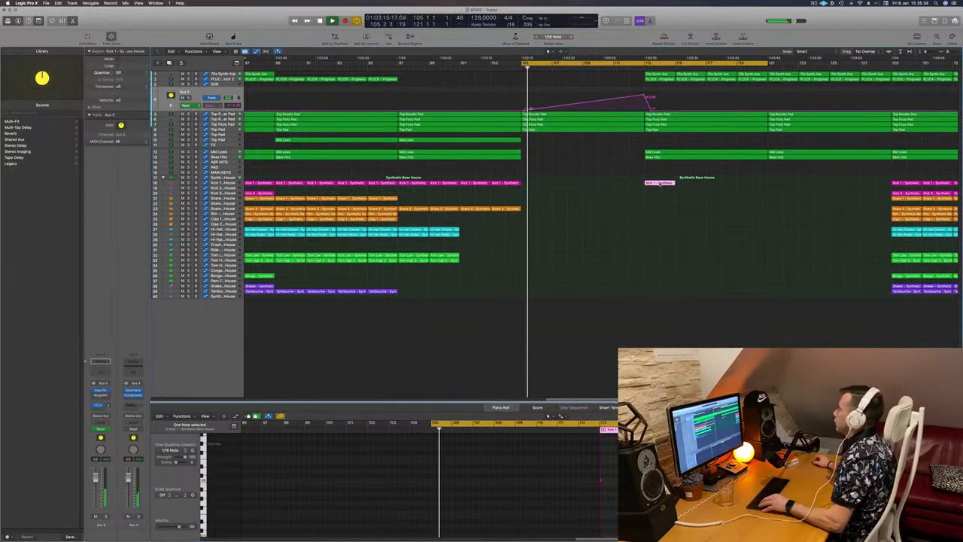
drag(661, 183, 702, 187)
key(super+Left)
key(super+Left)
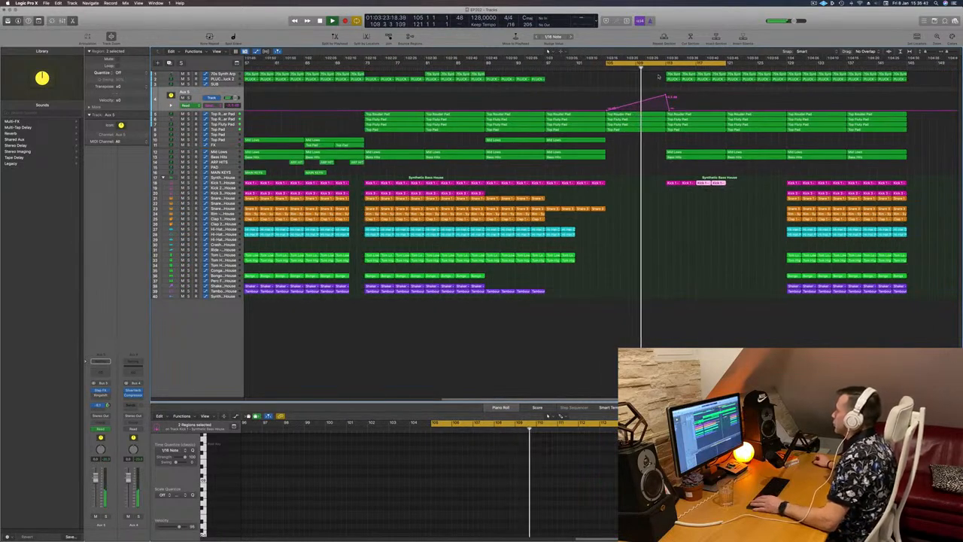
- Select and delete the synth arp regions at the start of the drop section
drag(658, 74, 717, 75)
key(Delete)
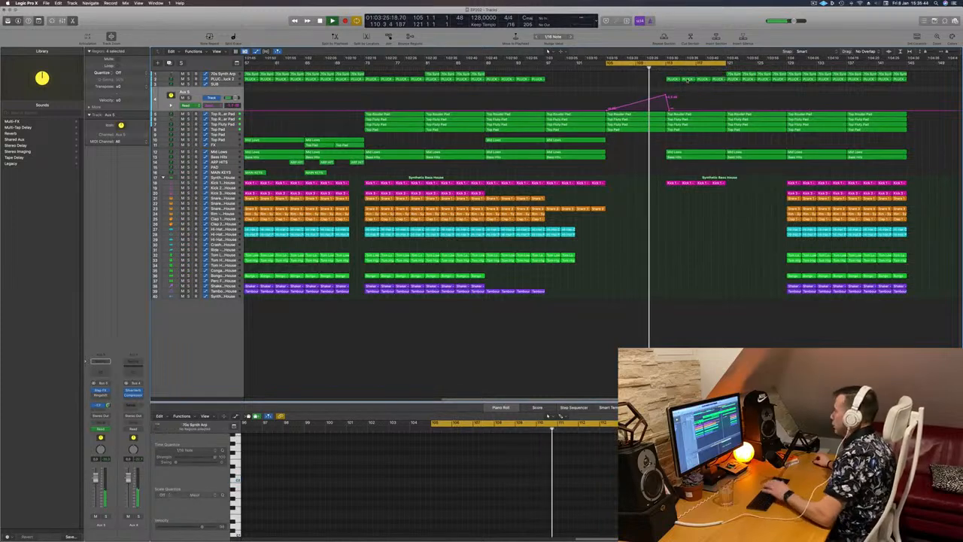
- Add a raised send-level automation point on the aux track right after the drop
click(686, 154)
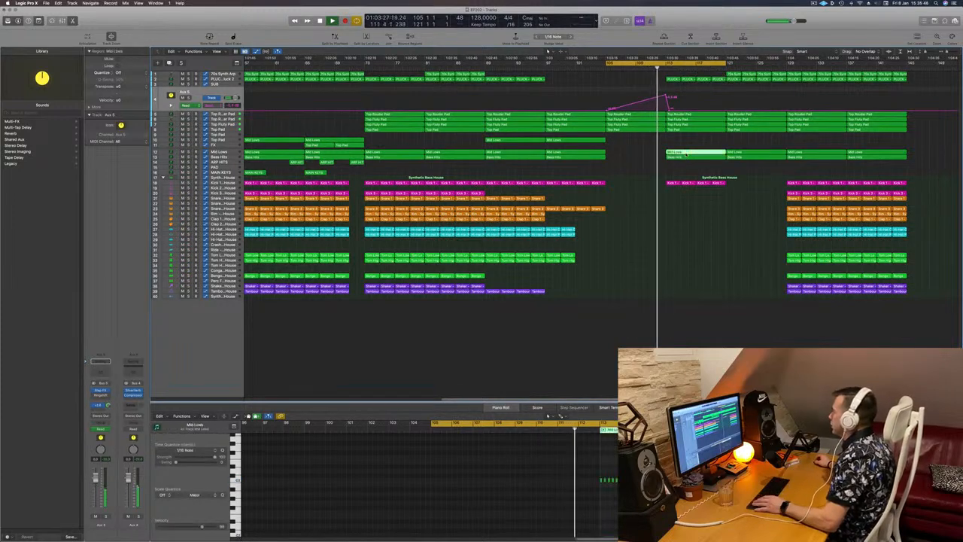
key(super+Left)
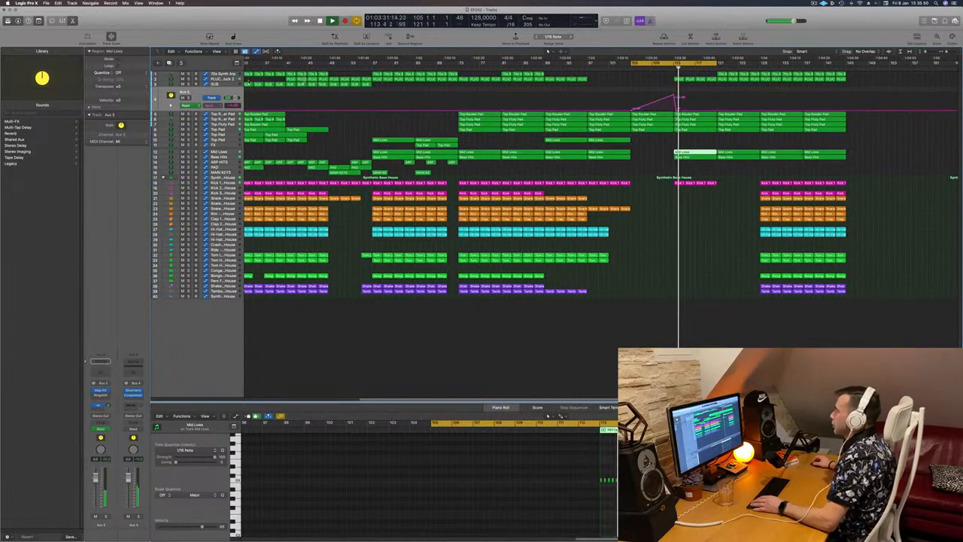
key(Up)
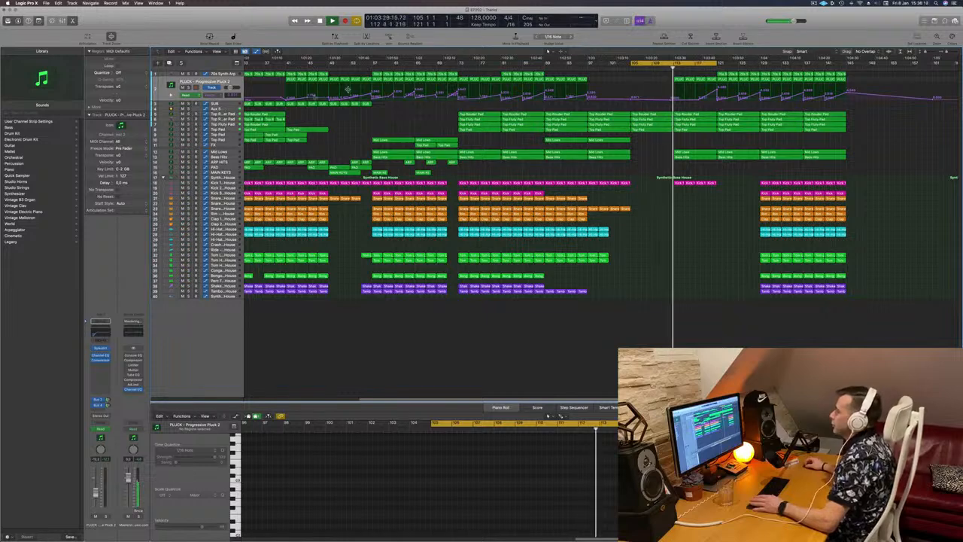
click(229, 110)
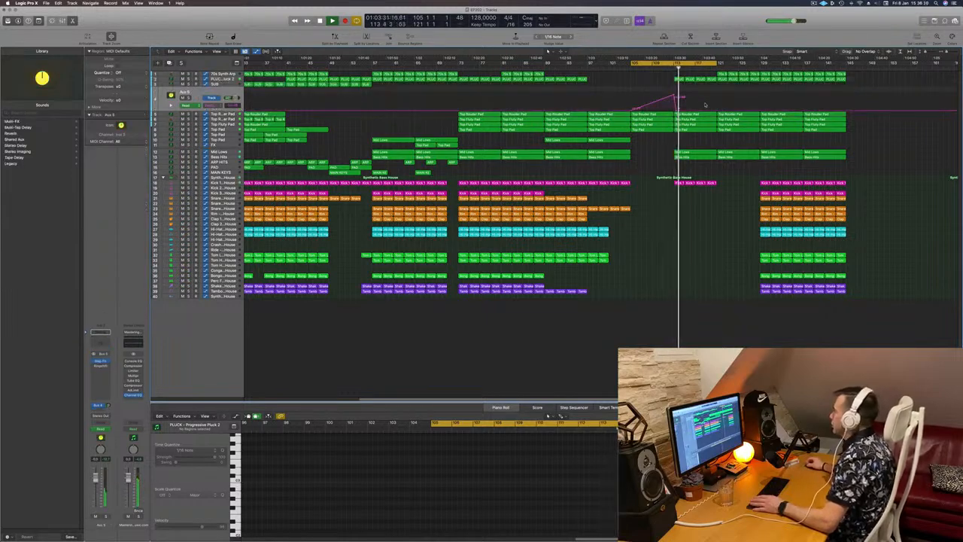
drag(715, 111, 716, 98)
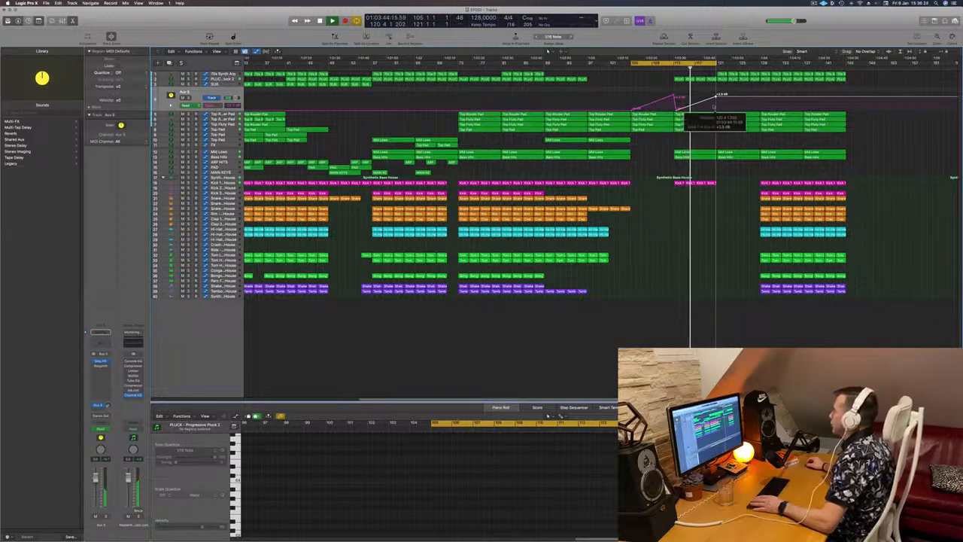
- Move the second kick fill region closer to the drop
click(688, 183)
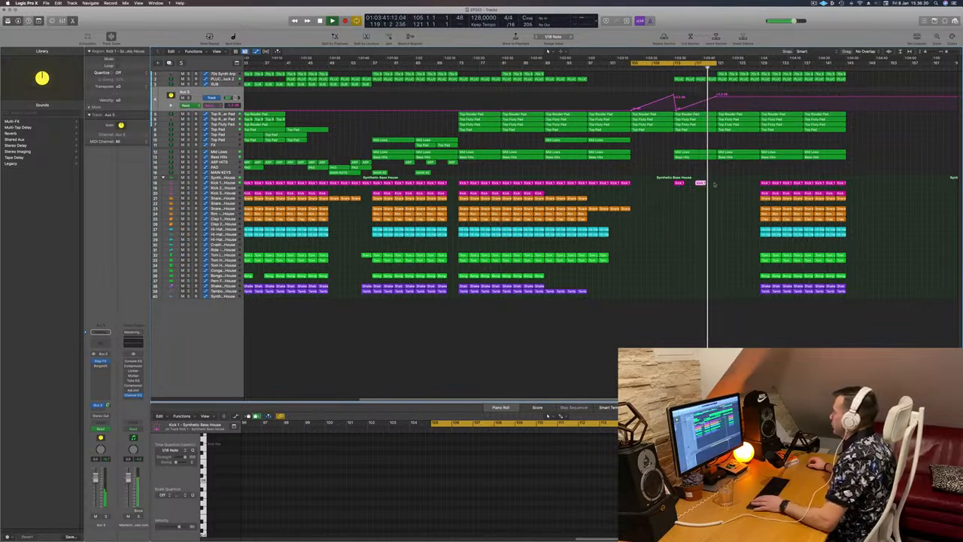
drag(702, 183, 722, 183)
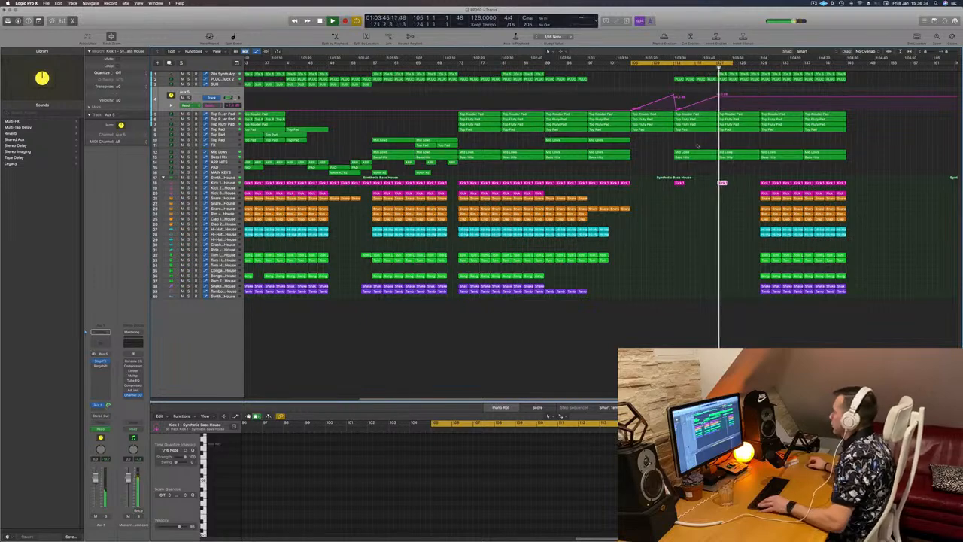
scroll(702, 139, down, 2)
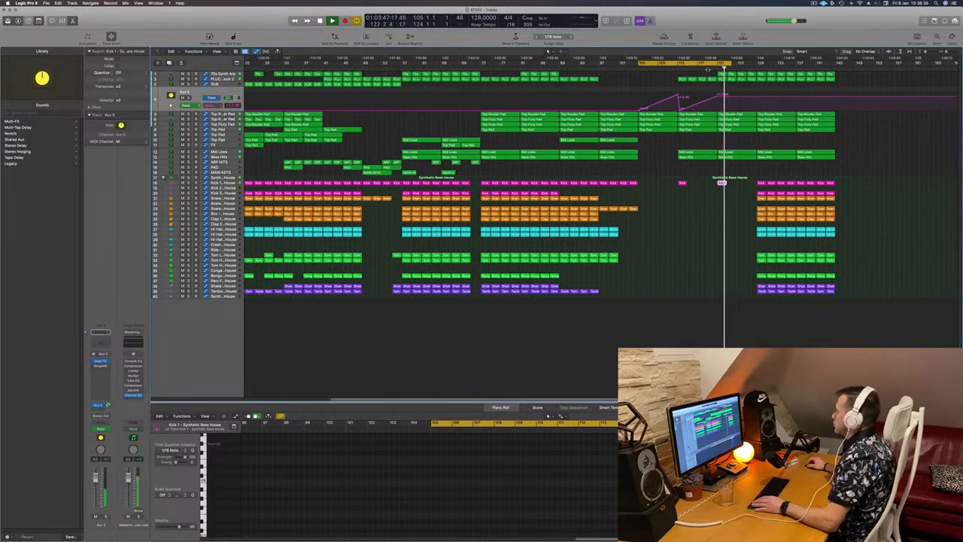
- Copy the Top Pad regions into the break just before the drop
click(224, 79)
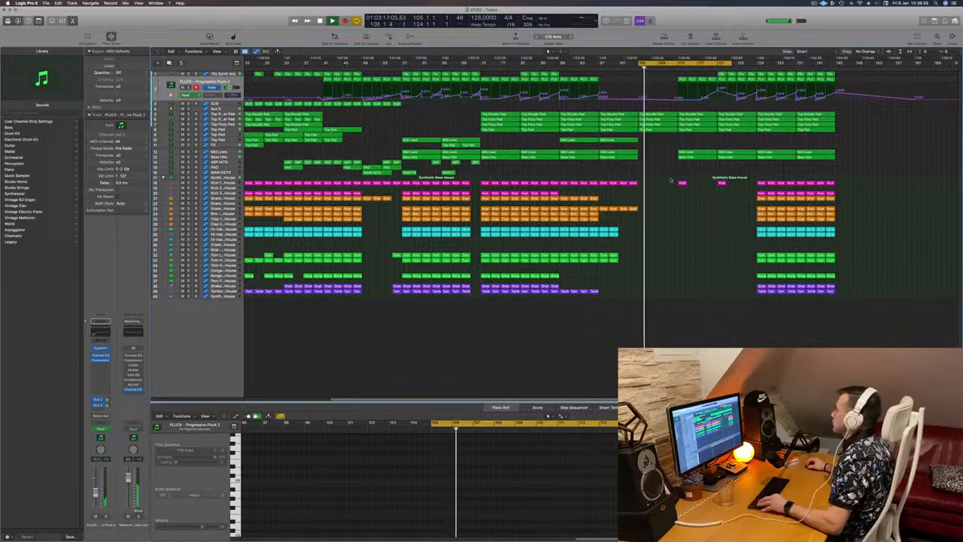
scroll(669, 178, down, 3)
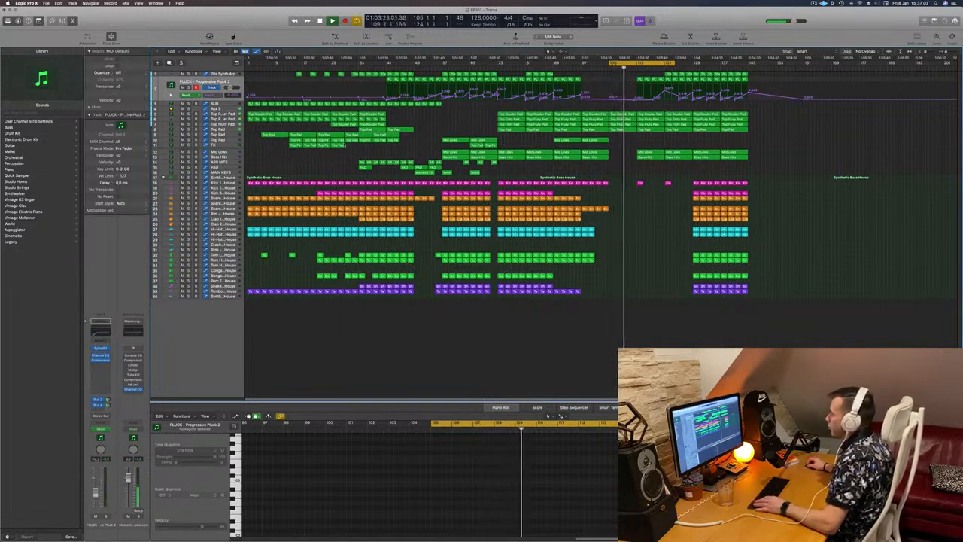
drag(275, 147, 647, 149)
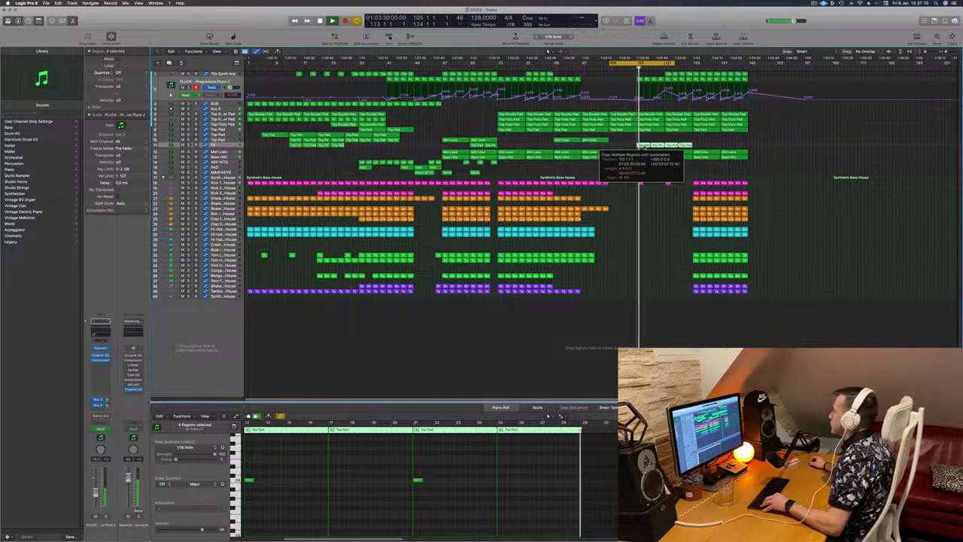
drag(639, 145, 647, 145)
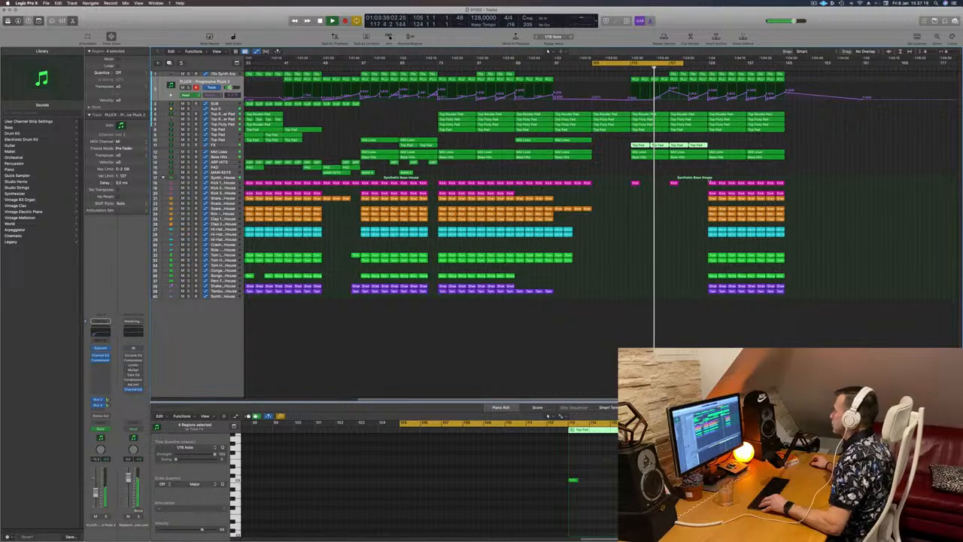
- Adjust the aux send automation point at the drop so the level falls back down
drag(697, 290, 681, 279)
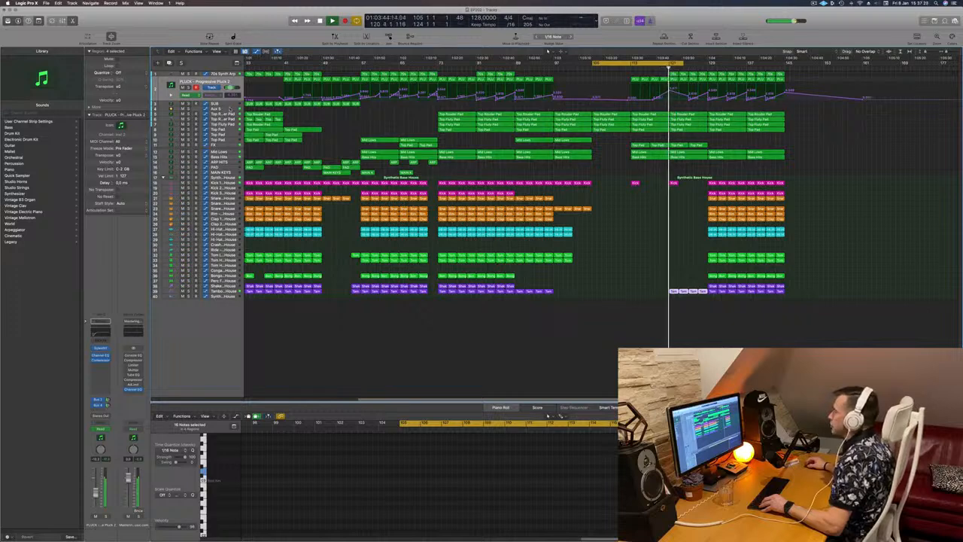
click(226, 108)
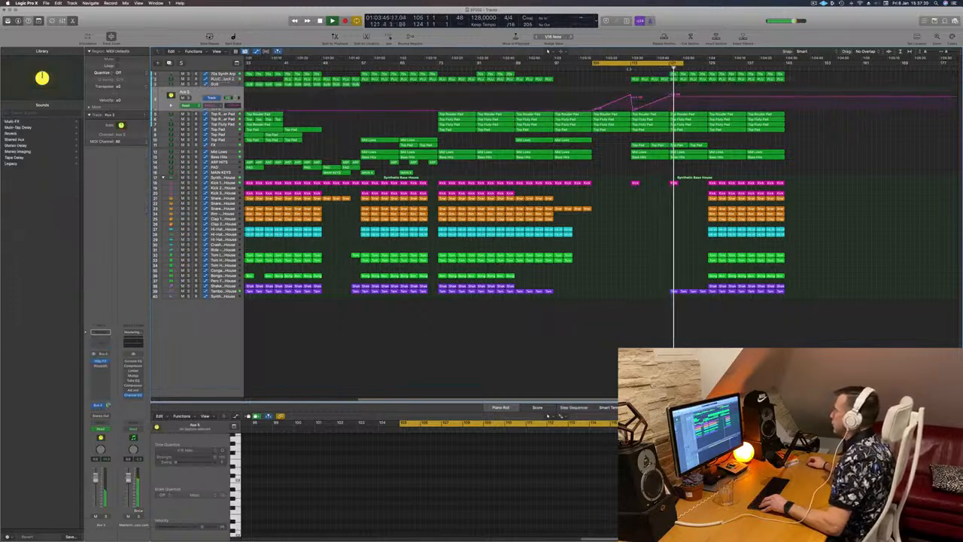
drag(671, 98, 670, 102)
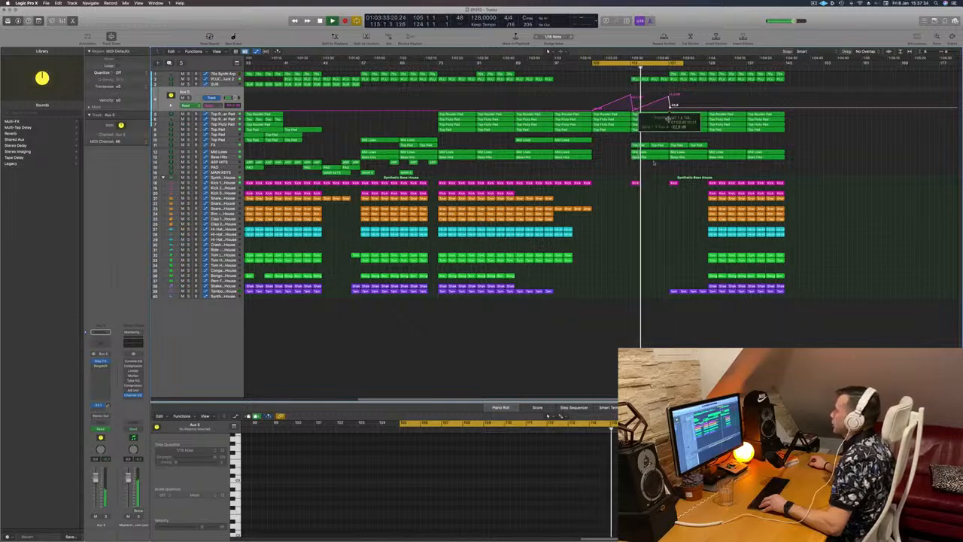
- Inspect the 70s Synth Arp track's automation and regions around the drop
scroll(629, 228, down, 4)
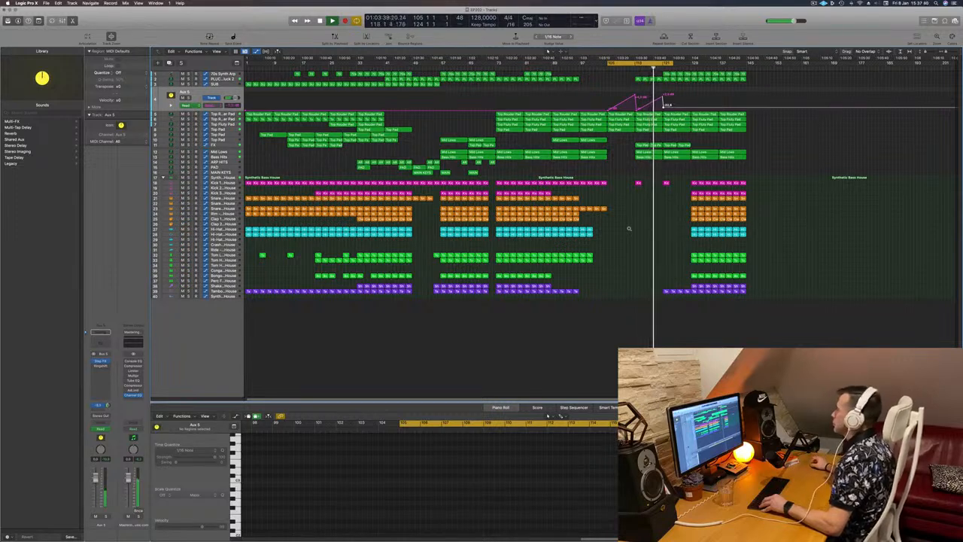
scroll(628, 229, up, 1)
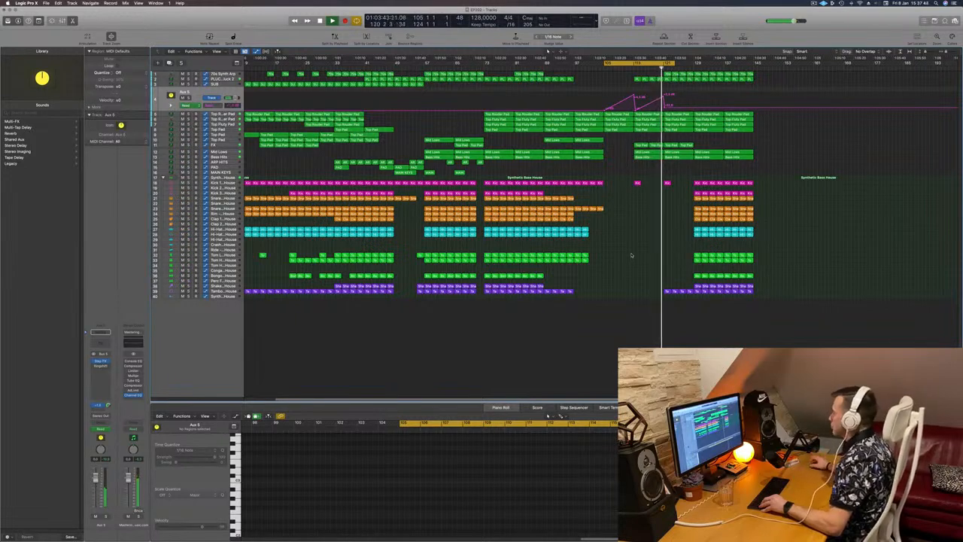
click(228, 77)
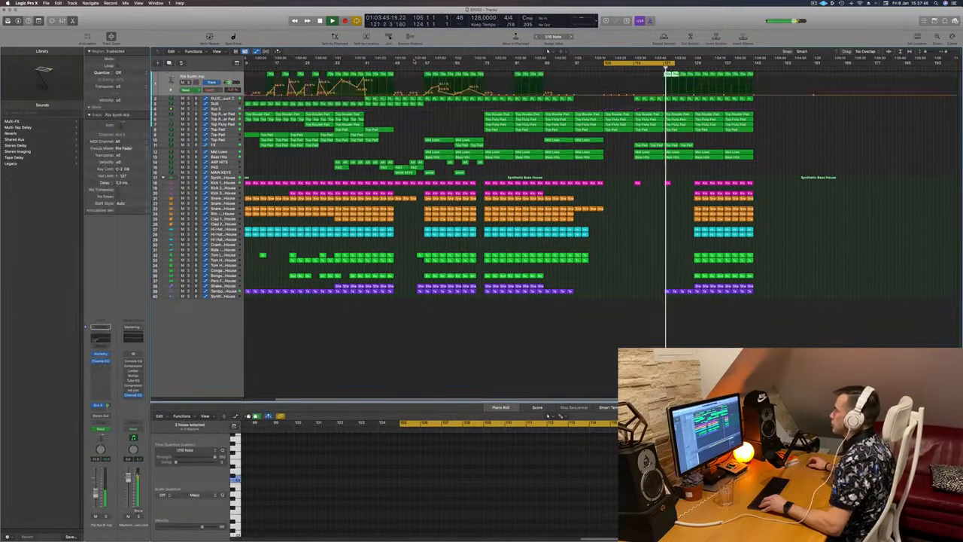
click(678, 95)
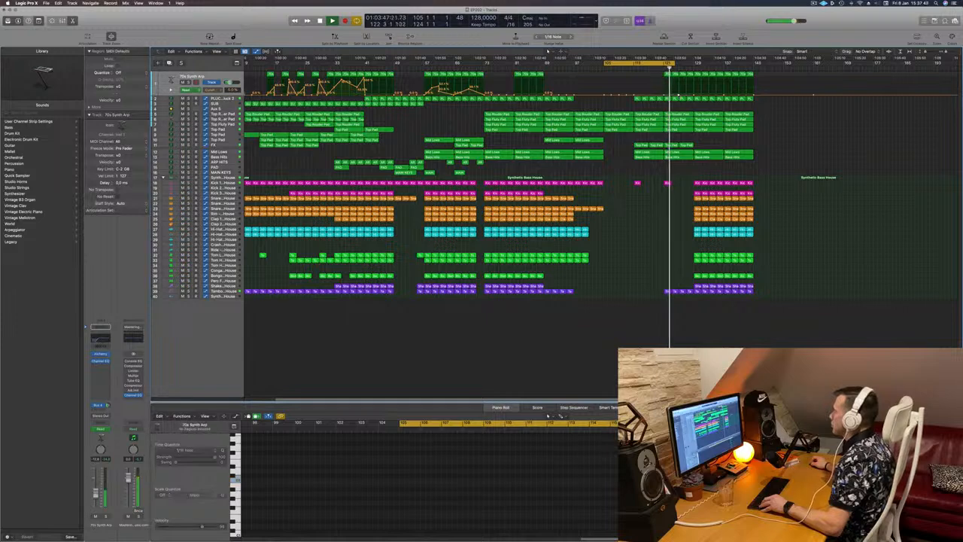
drag(675, 65, 694, 75)
scroll(637, 235, down, 1)
scroll(641, 222, down, 1)
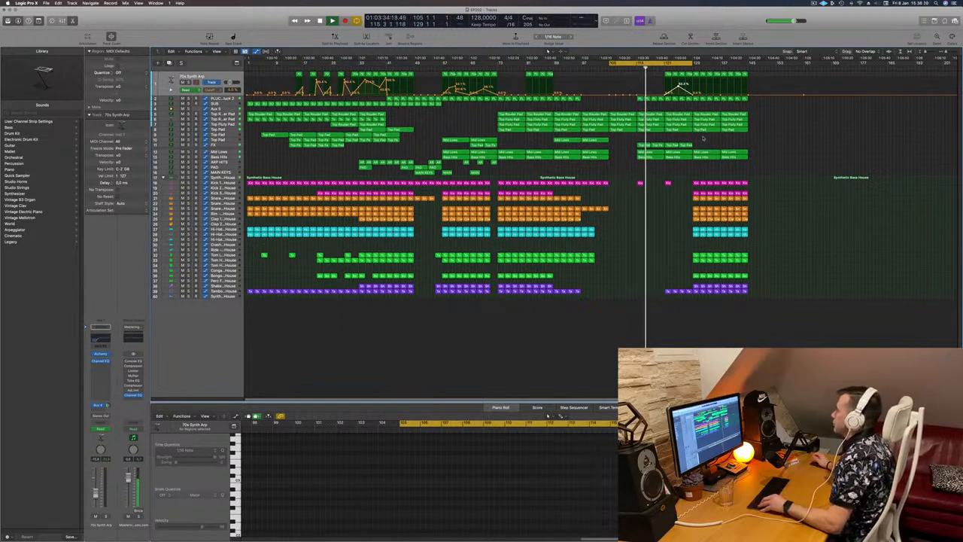
scroll(705, 137, up, 5)
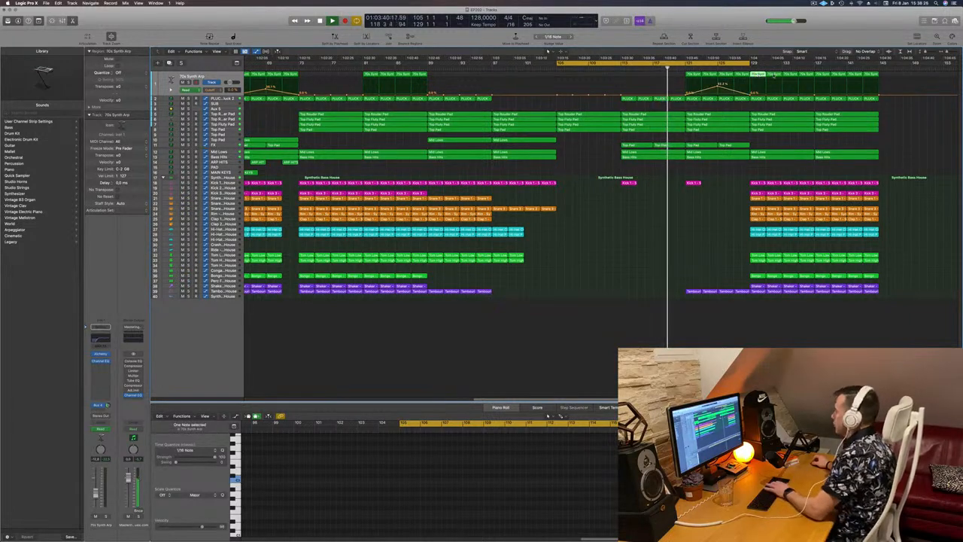
- Select and delete the 70s Synth Arp regions after the drop
click(777, 73)
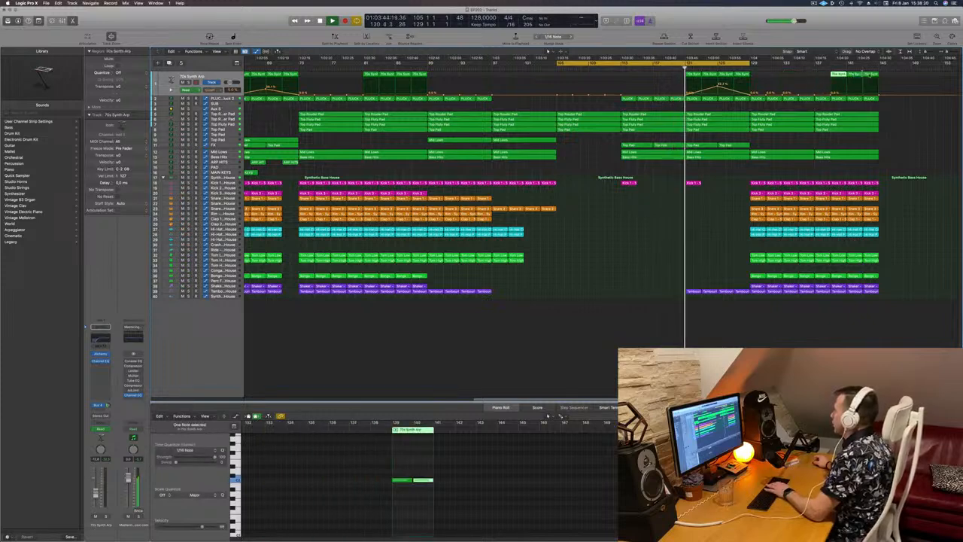
drag(885, 77, 829, 73)
key(Delete)
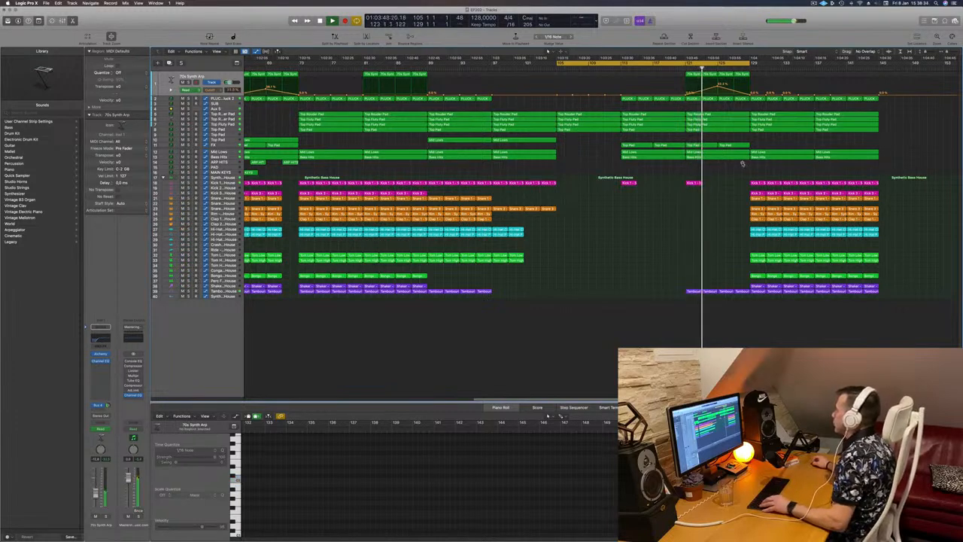
- Remove a short slice across the upper tracks right before the drop, splitting notes that cross the cut
drag(746, 164, 749, 61)
key(Delete)
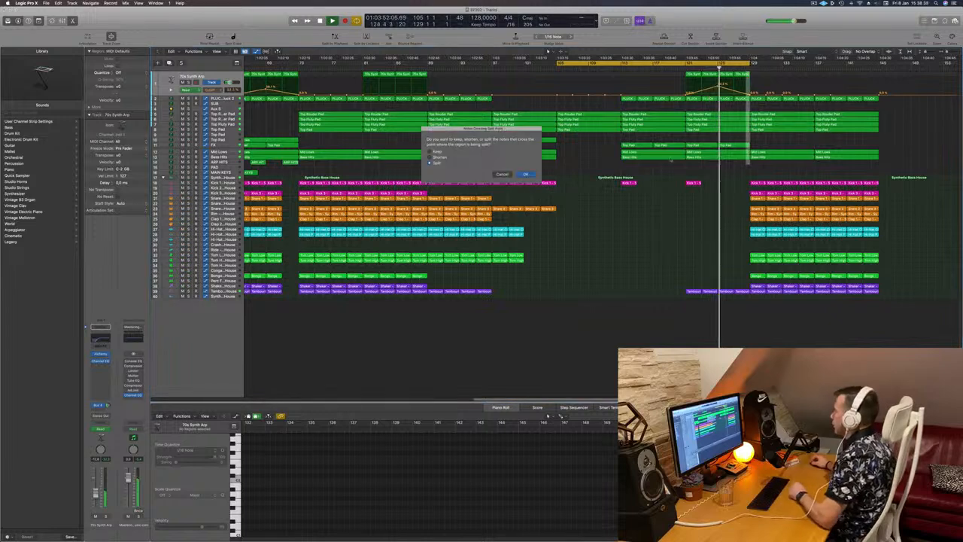
click(525, 174)
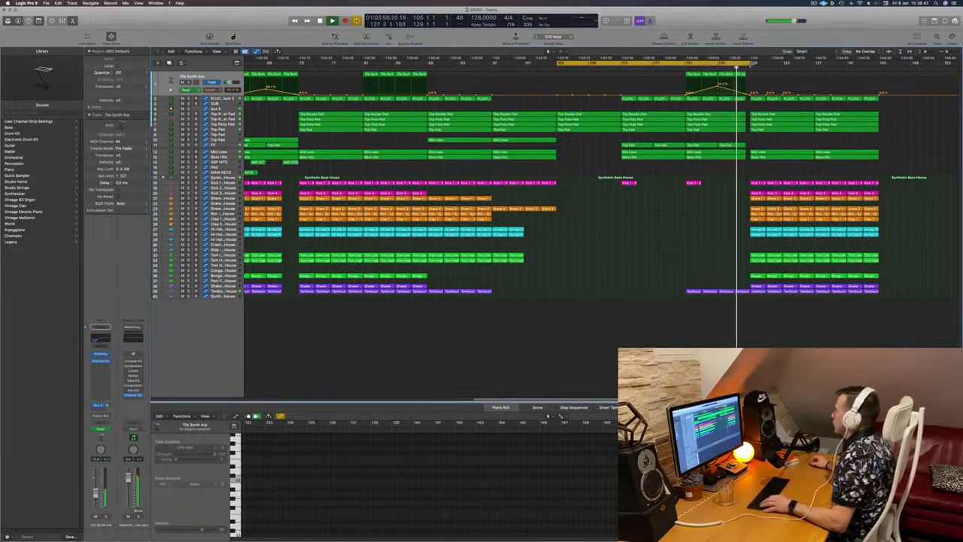
- Review the pad and pluck regions and the pluck automation around the drop
drag(751, 64, 799, 66)
key(super+Left)
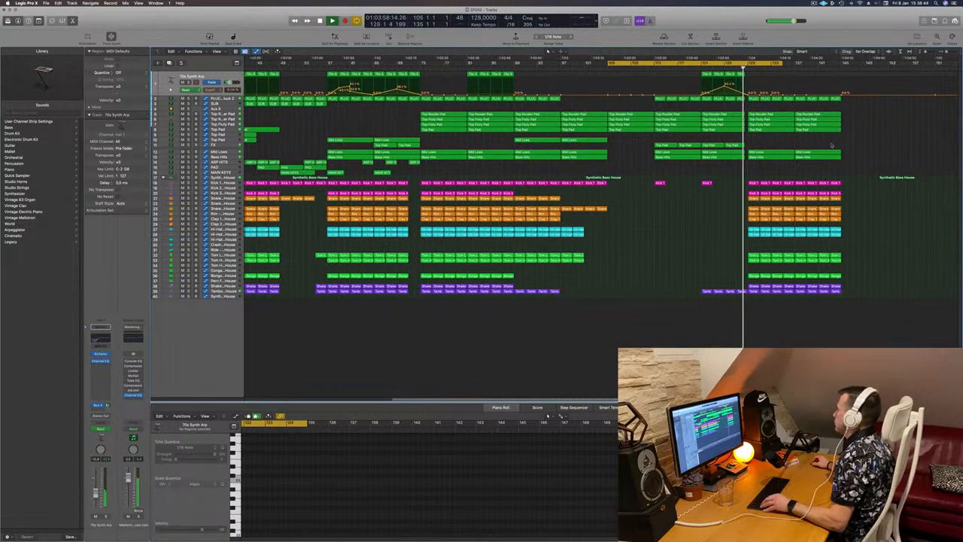
key(super+Right)
key(super+Right)
key(super+Left)
key(super+Left)
key(super+Left)
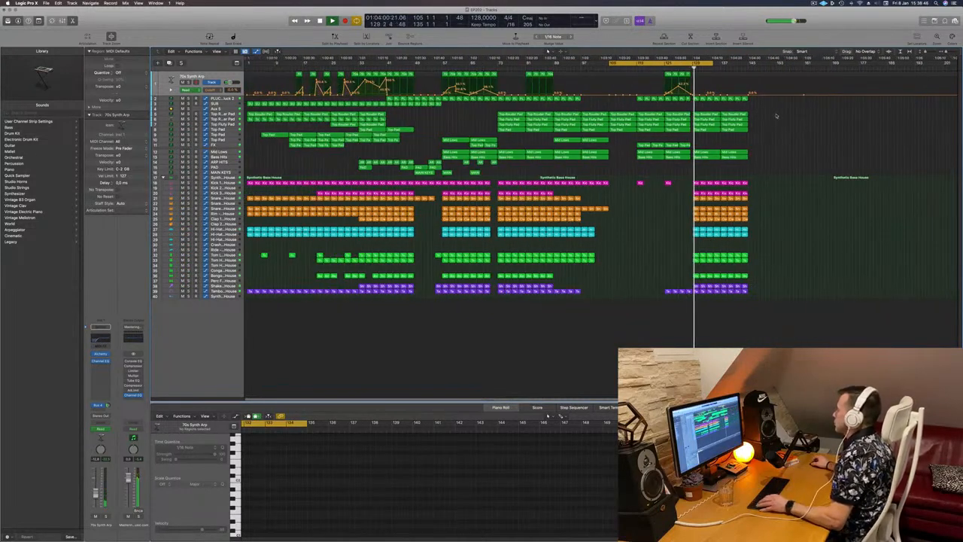
key(super+Right)
key(super+Right)
key(super+Right)
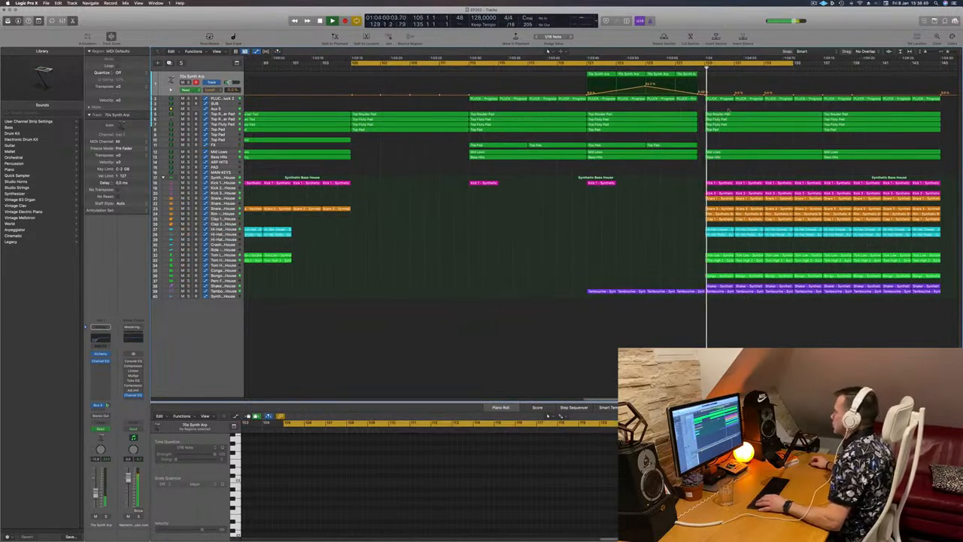
drag(728, 111, 728, 131)
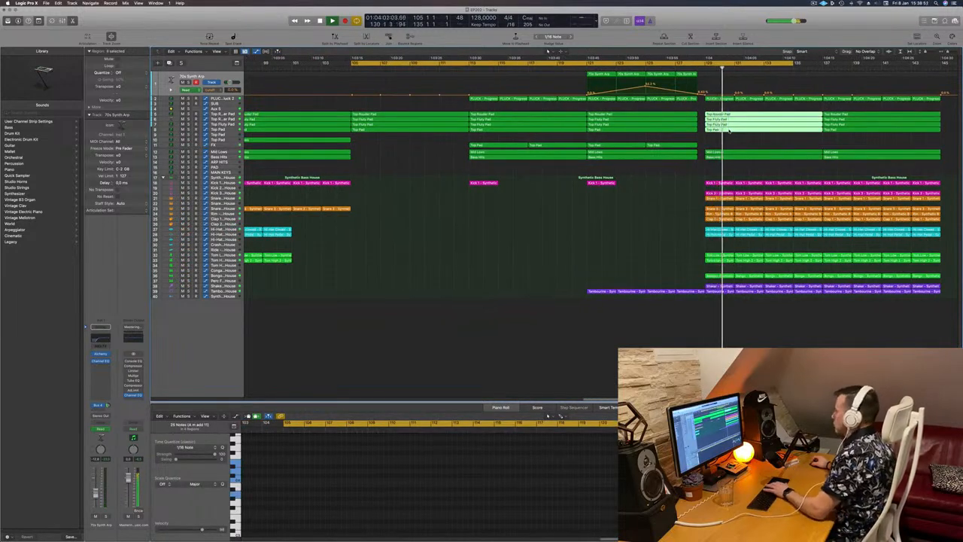
click(662, 69)
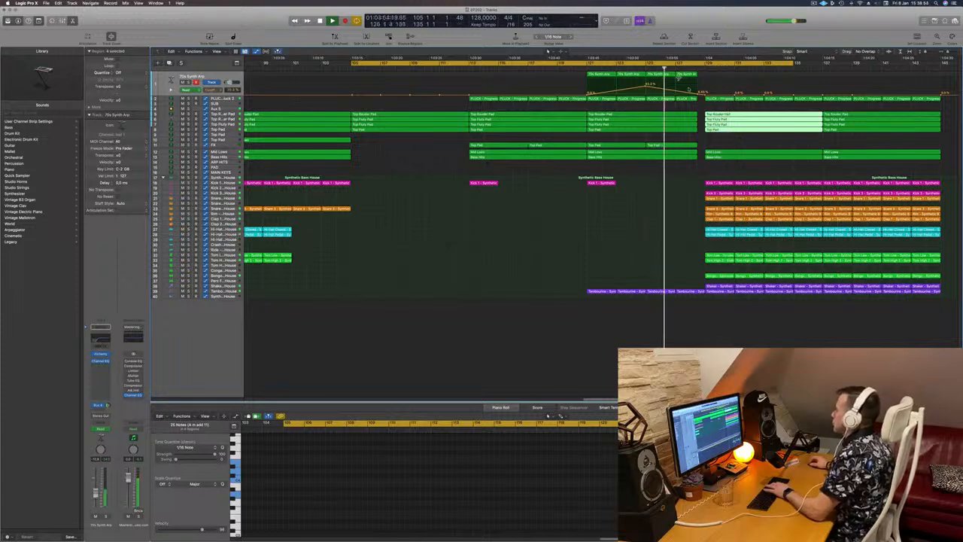
click(719, 99)
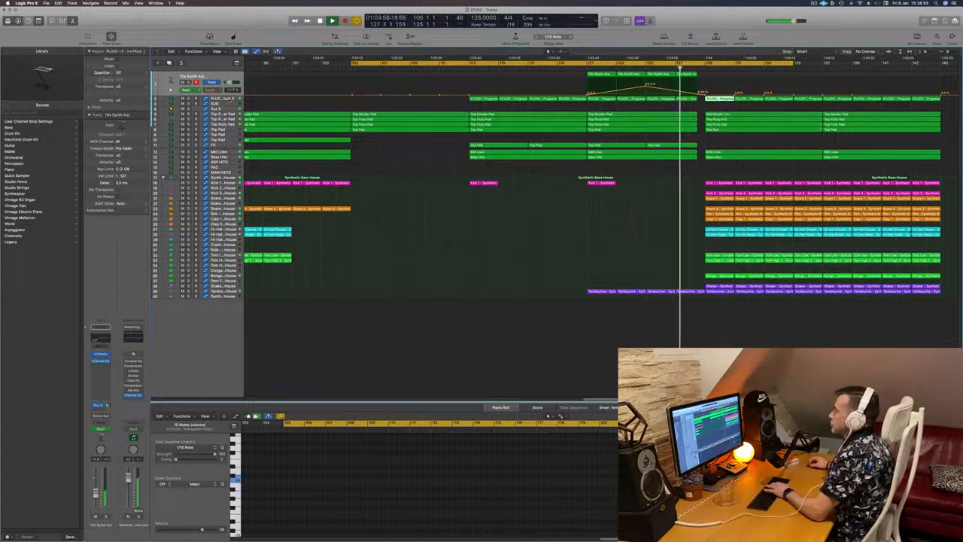
click(223, 99)
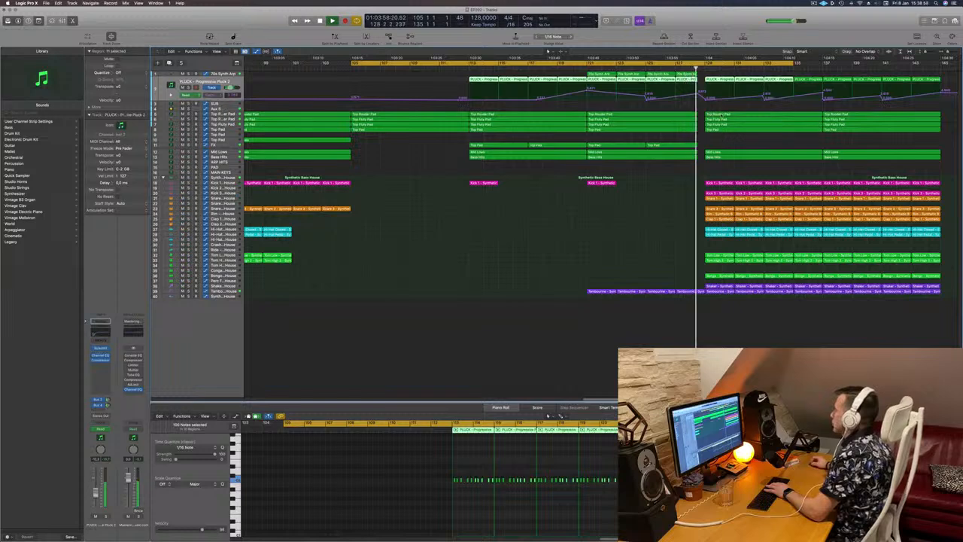
- Solo the Top Fluffy Pad track and play it around the drop to audition it
click(720, 115)
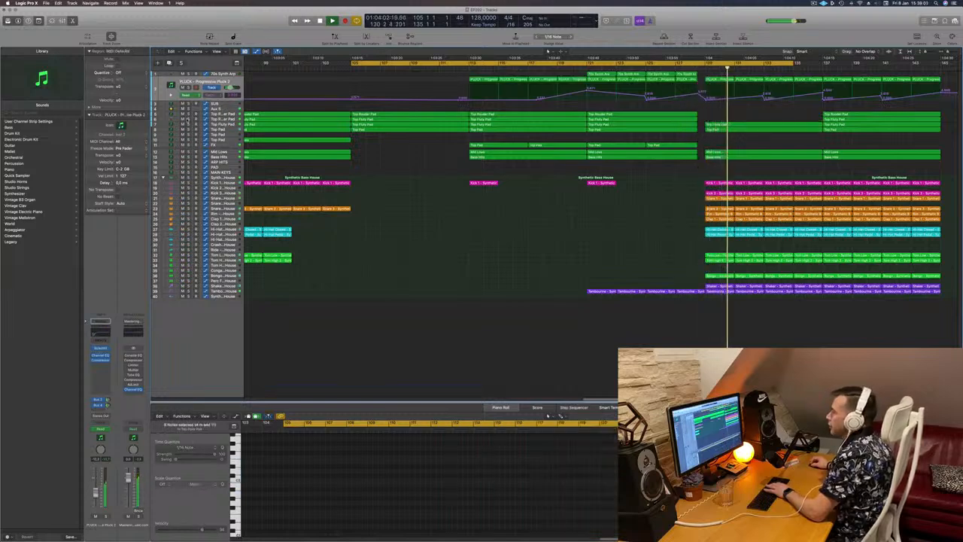
click(188, 120)
click(188, 120)
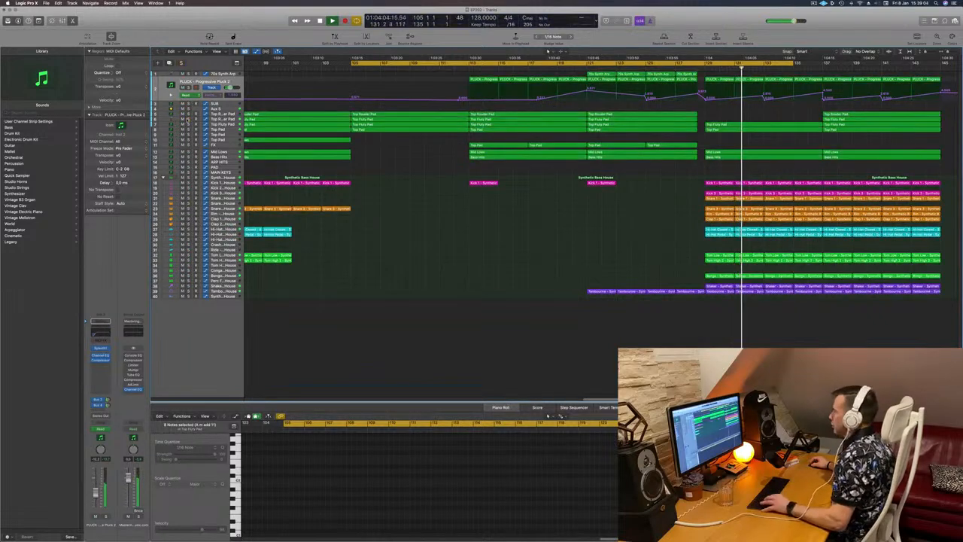
key(shift+space)
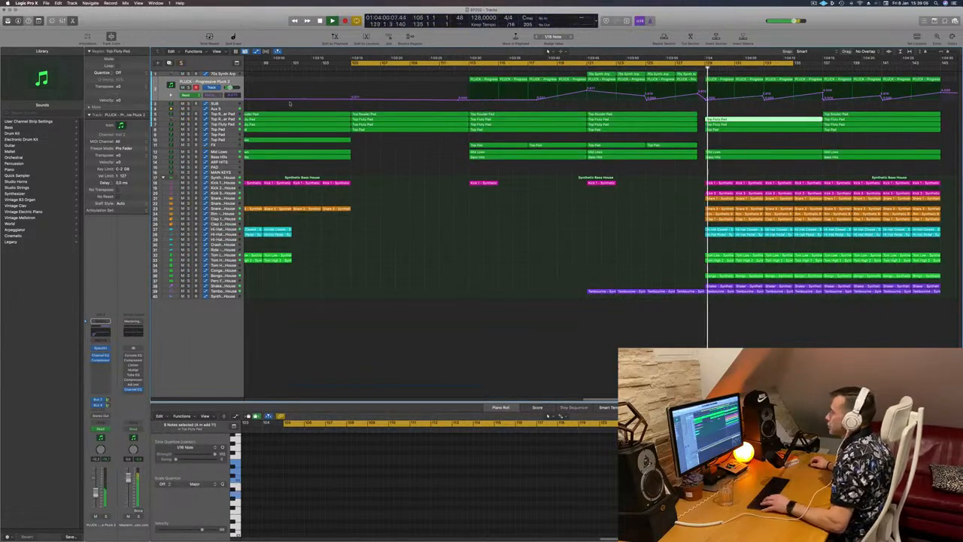
key(s)
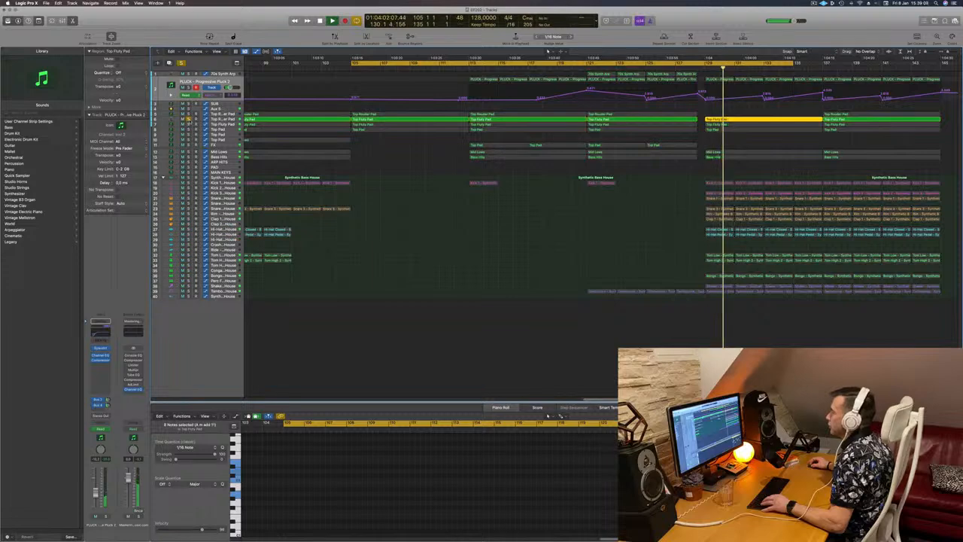
key(s)
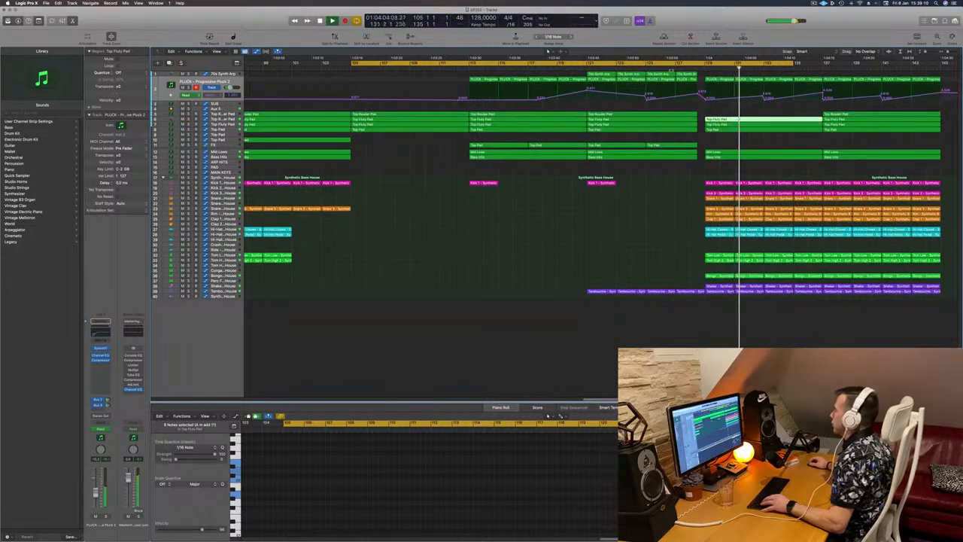
key(comma)
key(comma)
key(comma)
click(743, 128)
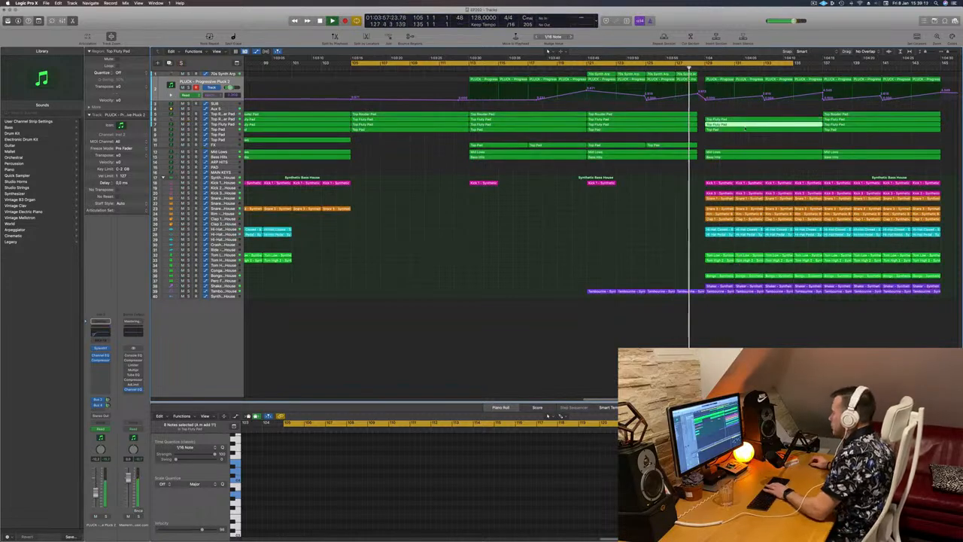
- Copy the Top Pad regions from before the drop into the section right after the drop
scroll(735, 146, down, 6)
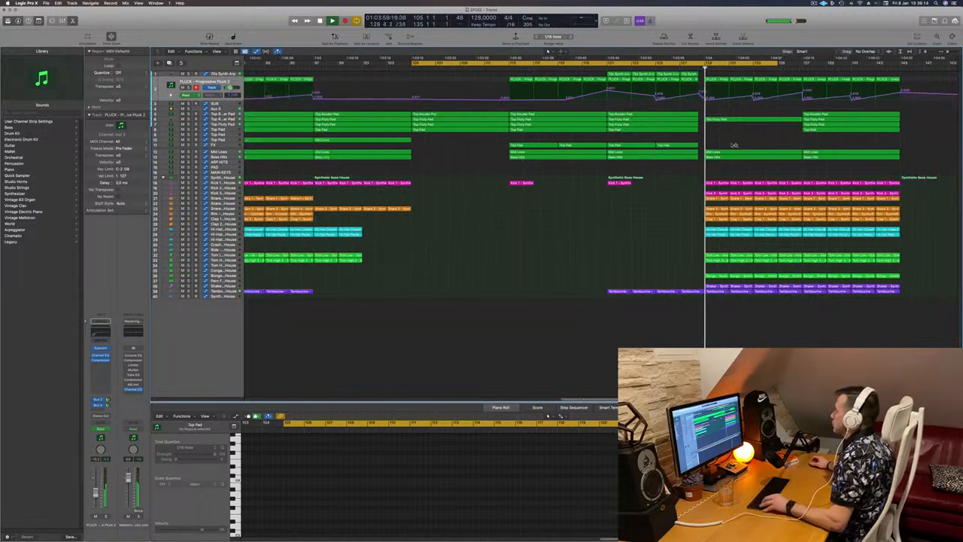
scroll(731, 146, down, 5)
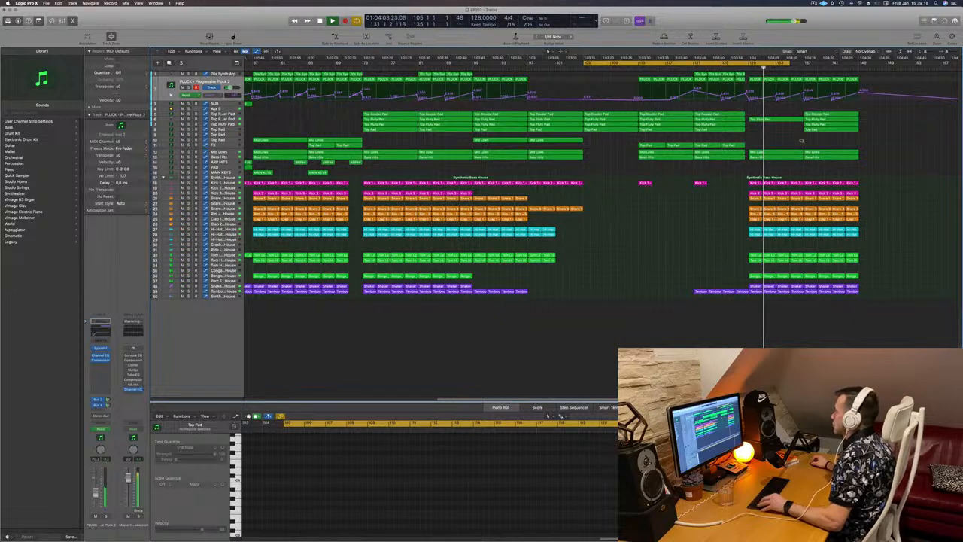
scroll(801, 140, down, 2)
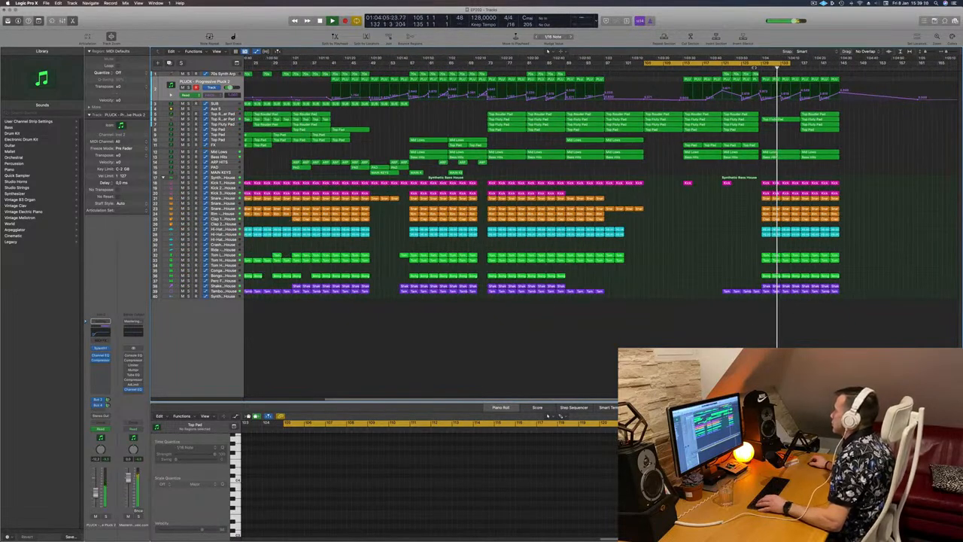
click(758, 139)
scroll(766, 139, down, 1)
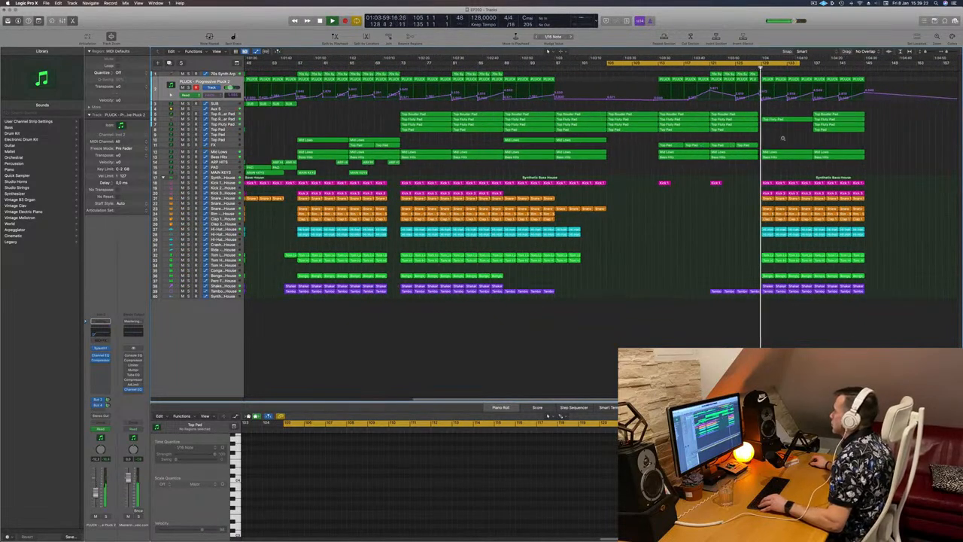
scroll(783, 139, down, 1)
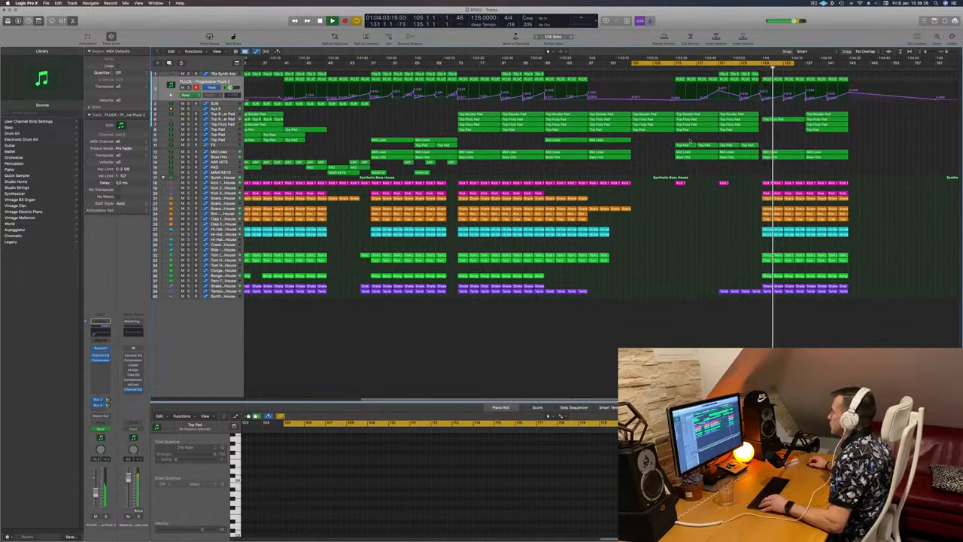
drag(671, 139, 783, 146)
- Nudge the copied pad regions slightly earlier to line up with the drop
click(756, 67)
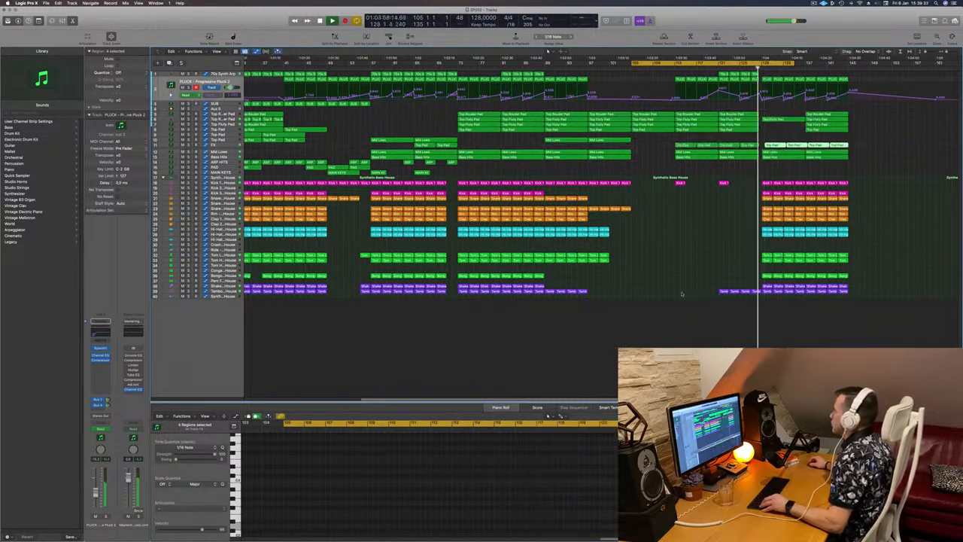
key(super+Right)
key(super+Left)
key(super+Left)
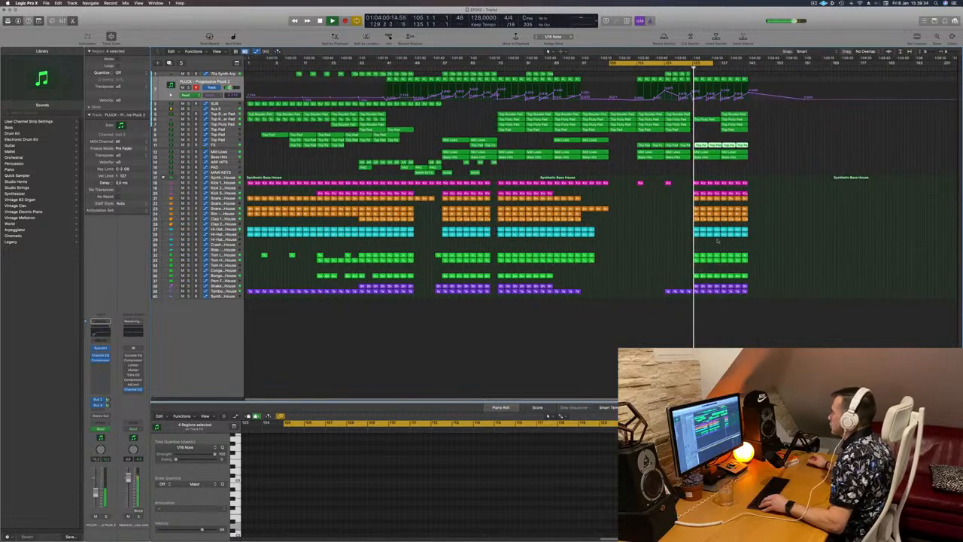
key(super+Right)
key(super+Right)
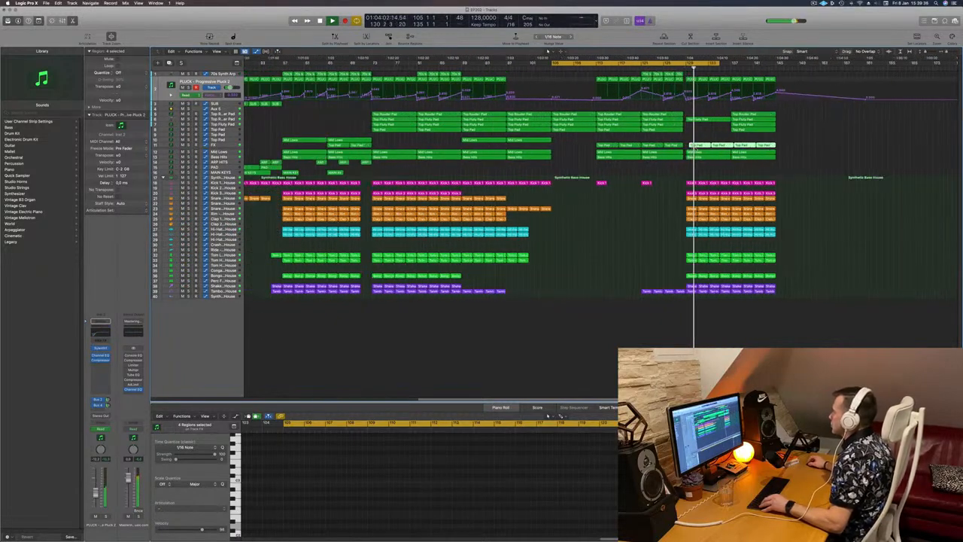
drag(701, 146, 695, 147)
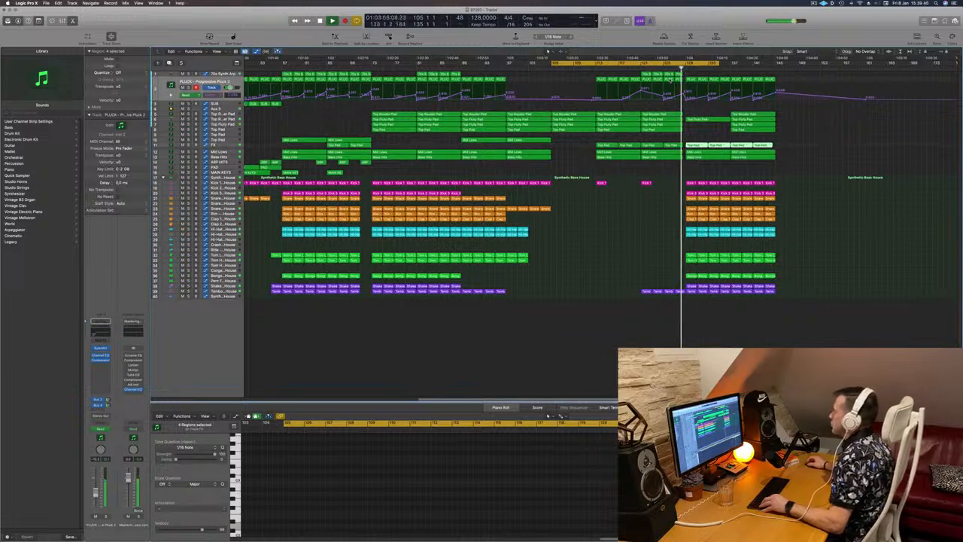
- Select and delete the regions on all tracks in the section after the drop
key(super+Left)
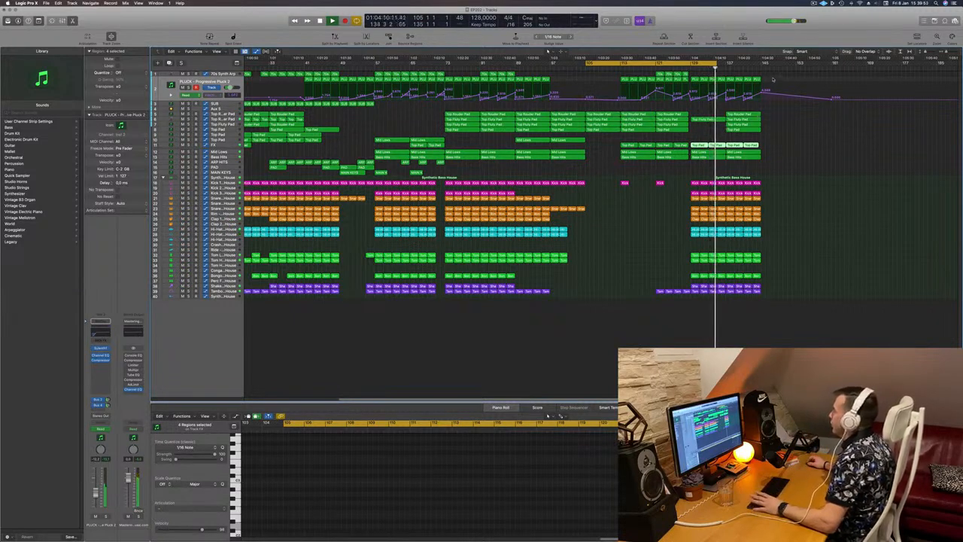
drag(772, 79, 728, 305)
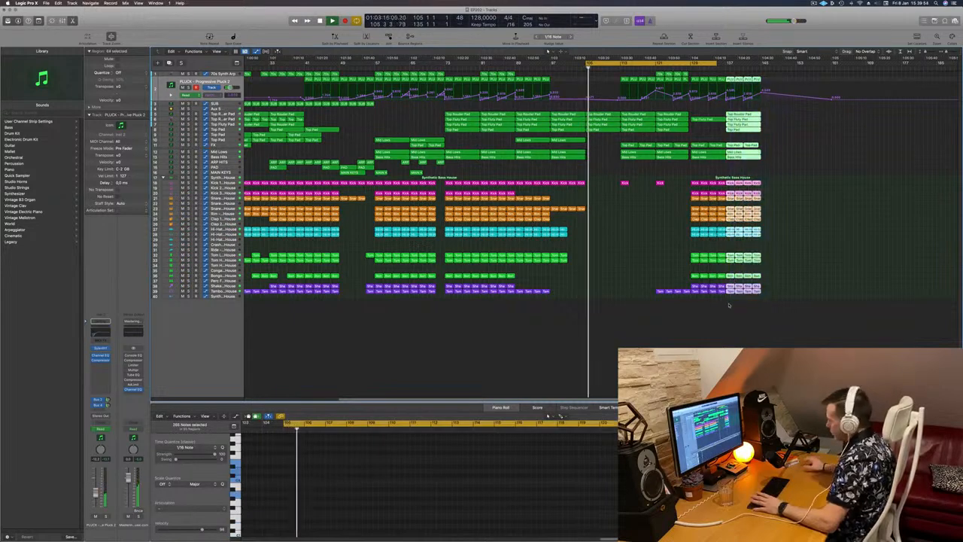
key(Delete)
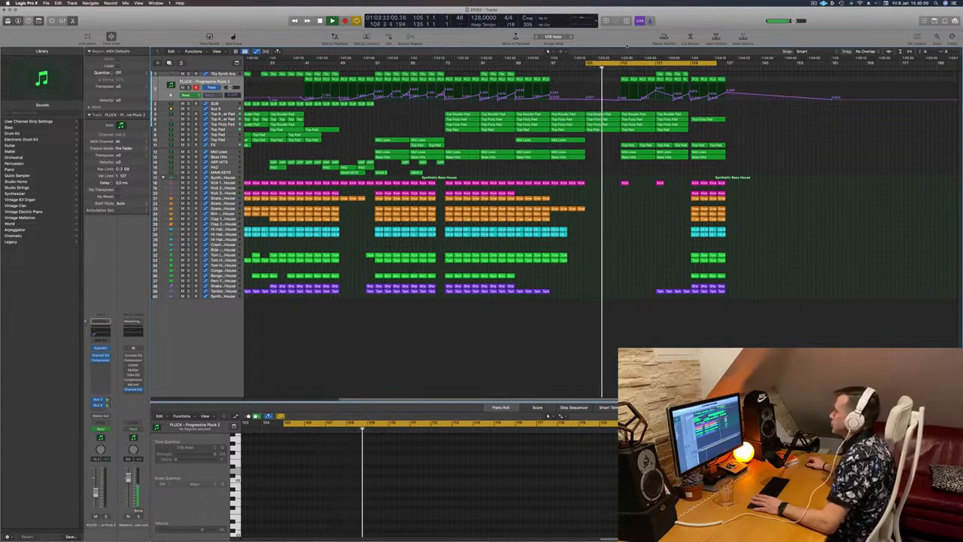
- Move the playhead and zoom around the drop to review the end of the arrangement
click(656, 68)
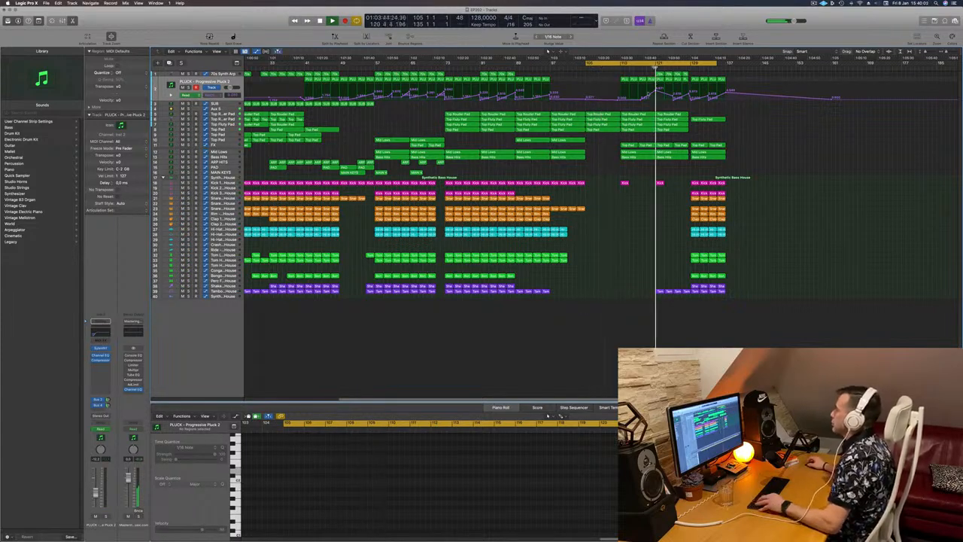
key(super+Left)
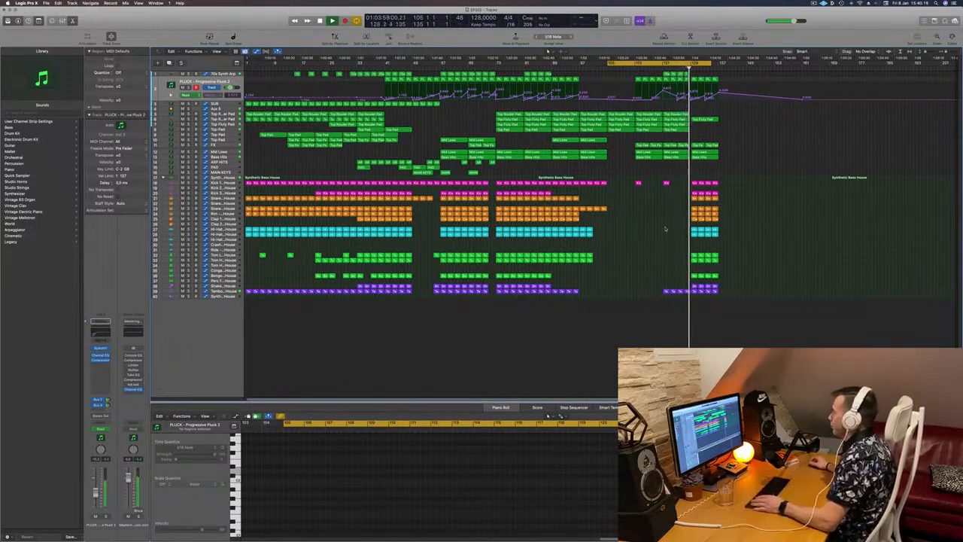
key(super+Right)
key(super+Right)
key(super+Right)
key(super+Right)
key(super+Right)
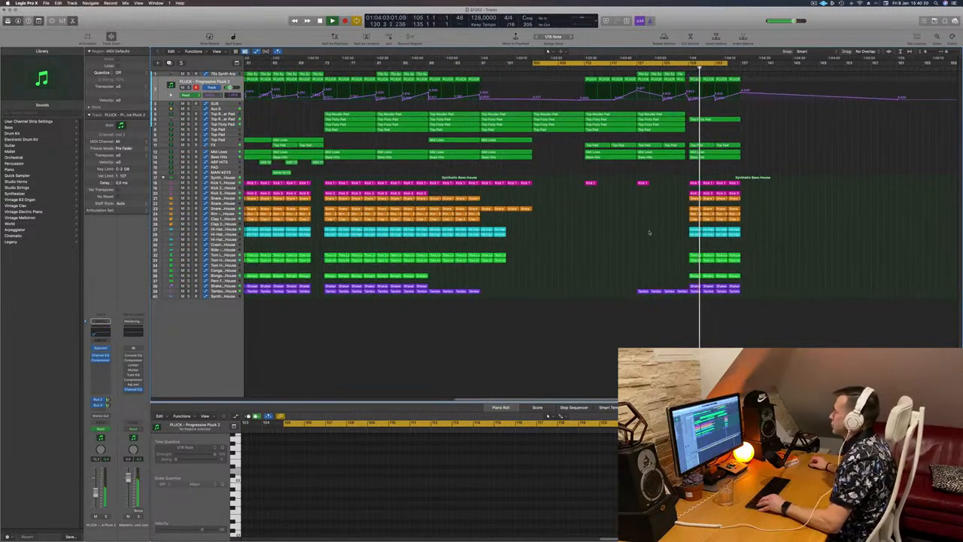
key(super+Left)
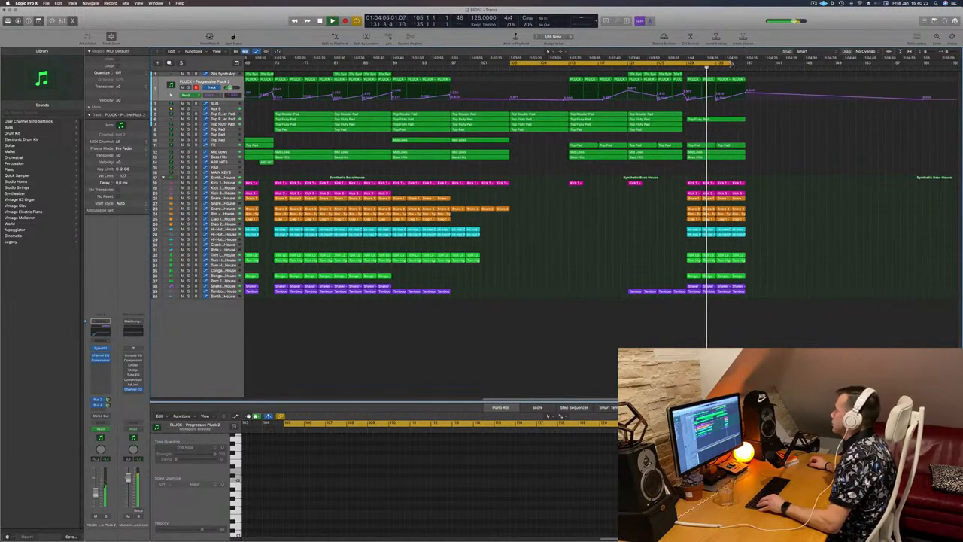
drag(731, 65, 746, 64)
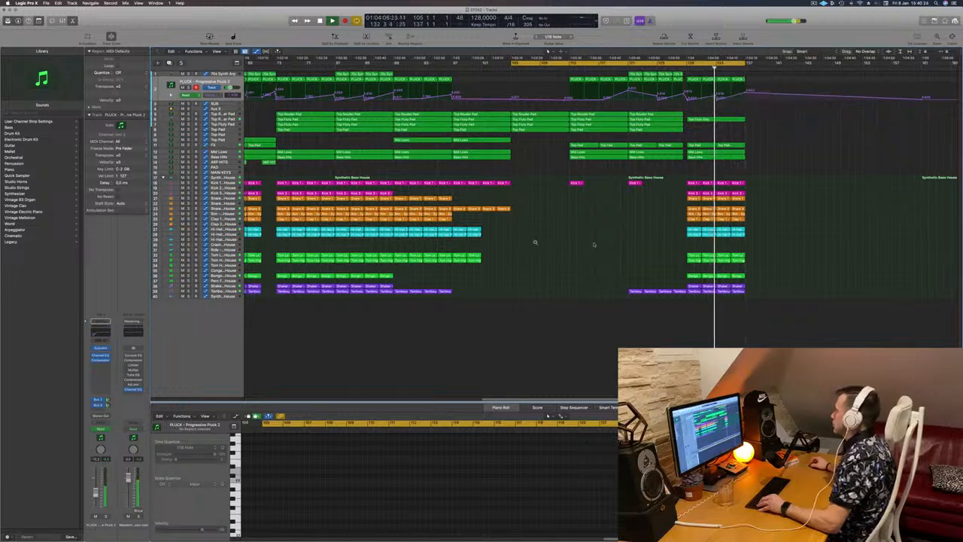
key(super+Left)
key(super+Left)
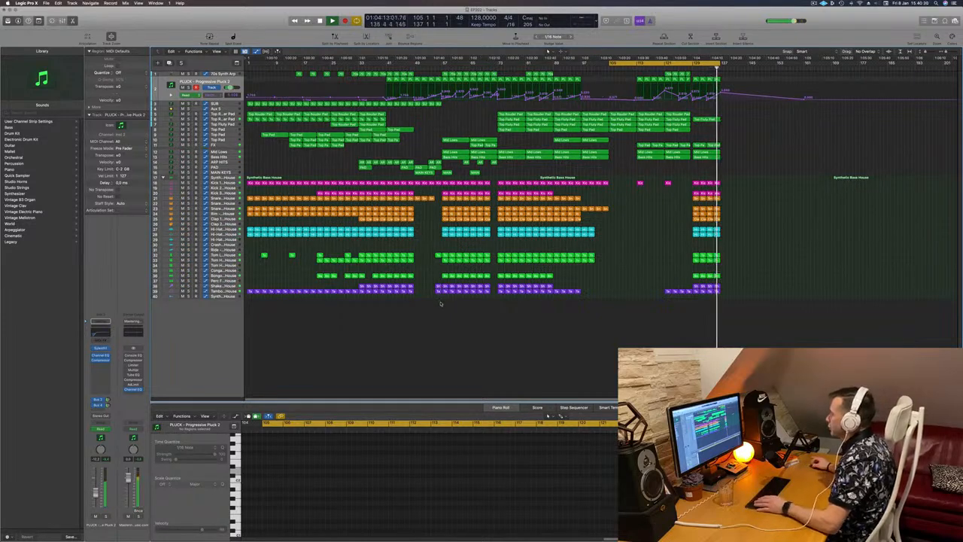
- Copy a short multi-track section to follow the drop, then undo the copy
drag(437, 304, 491, 77)
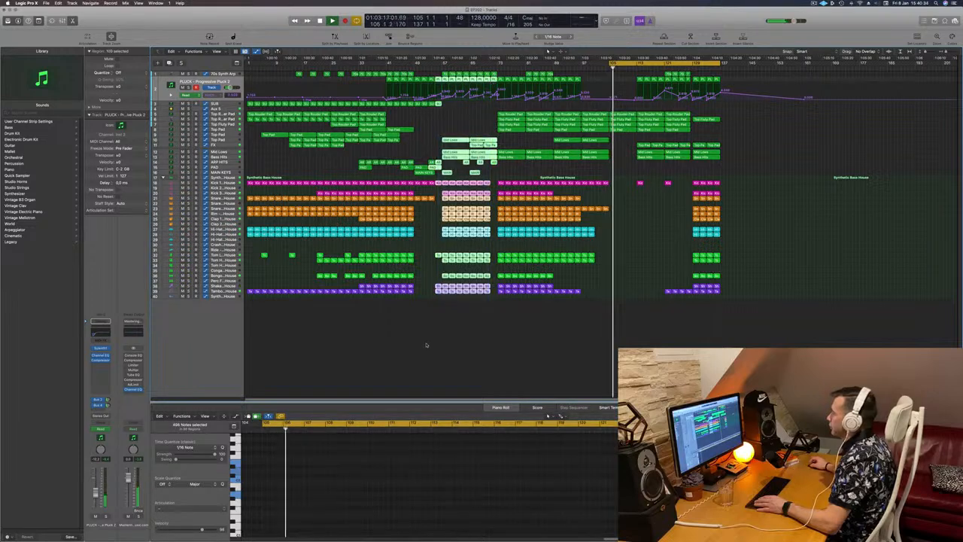
drag(442, 302, 731, 80)
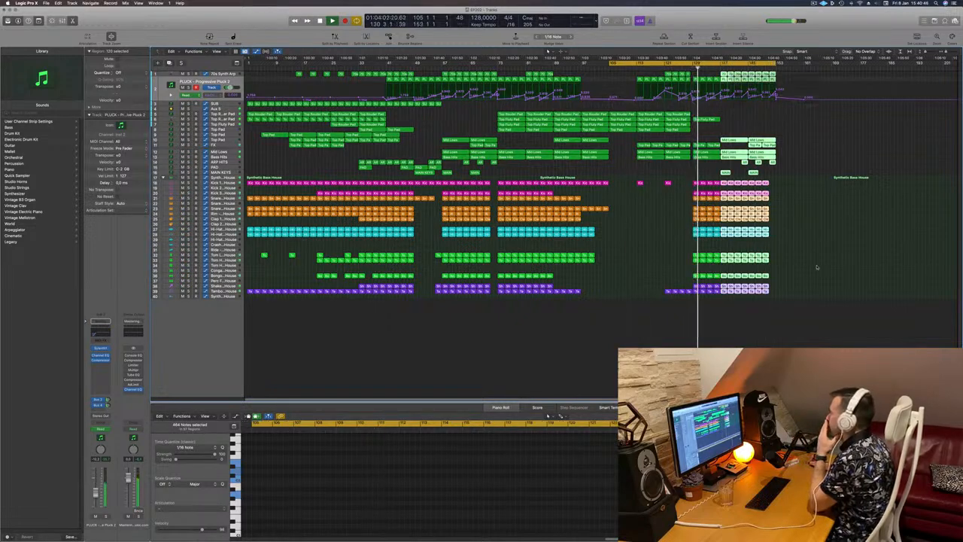
click(794, 239)
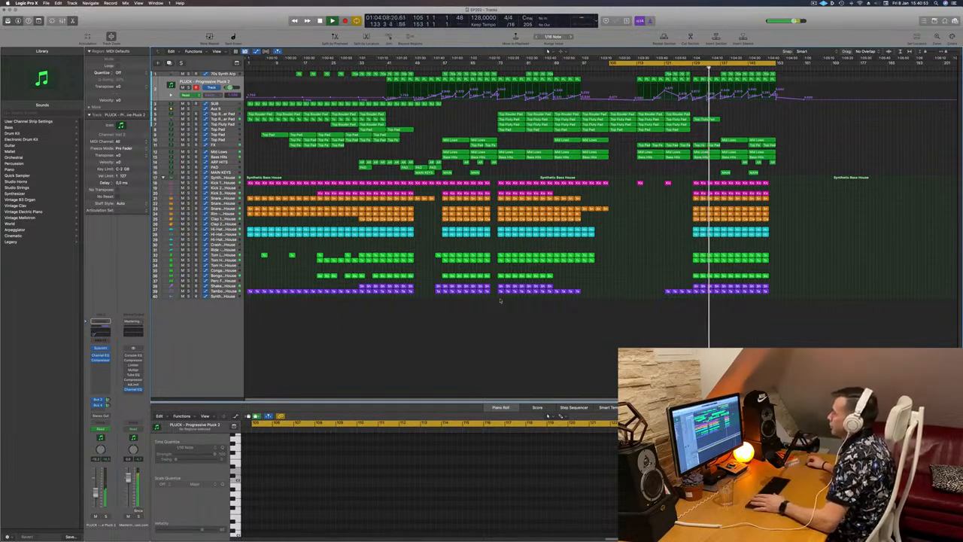
drag(505, 306, 534, 295)
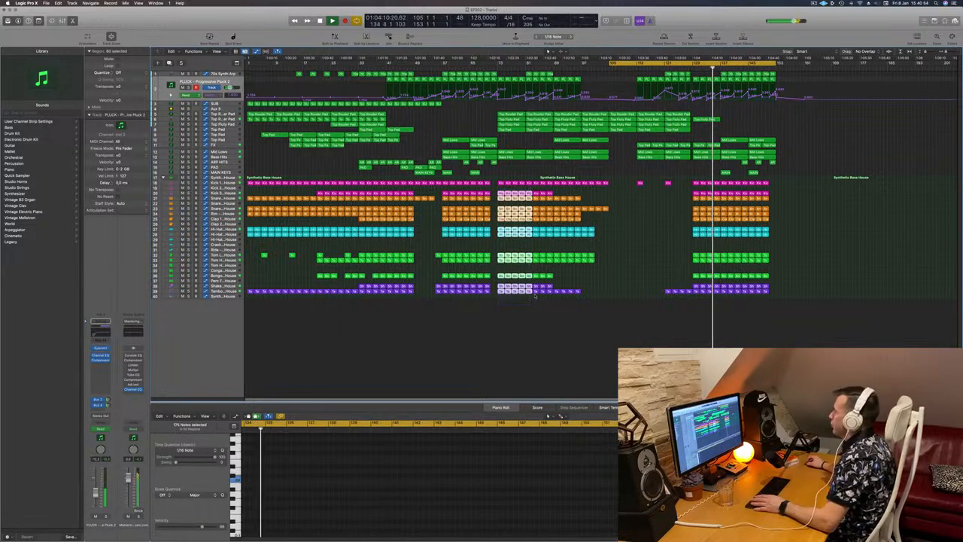
key(super+z)
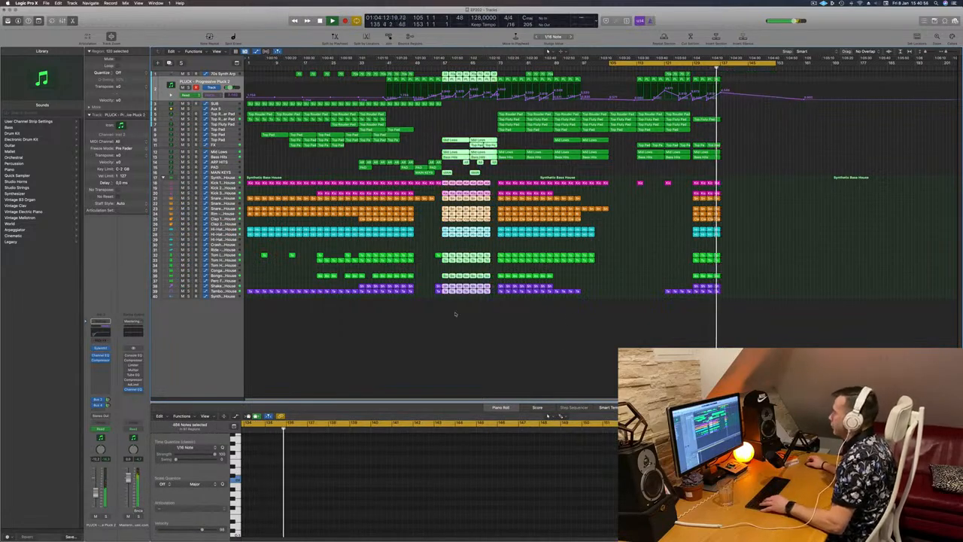
- Select a longer section across all tracks and copy it to follow the drop
drag(445, 305, 552, 67)
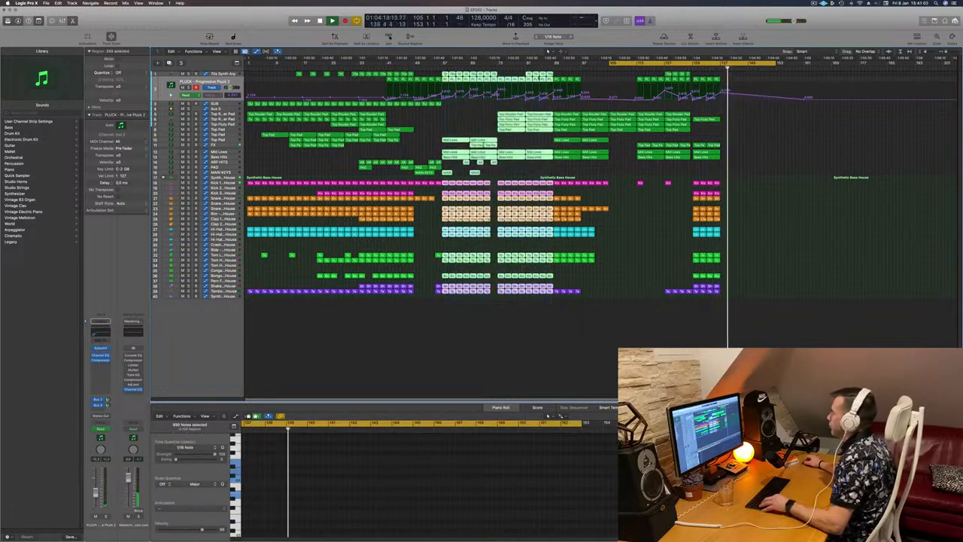
drag(445, 74, 725, 75)
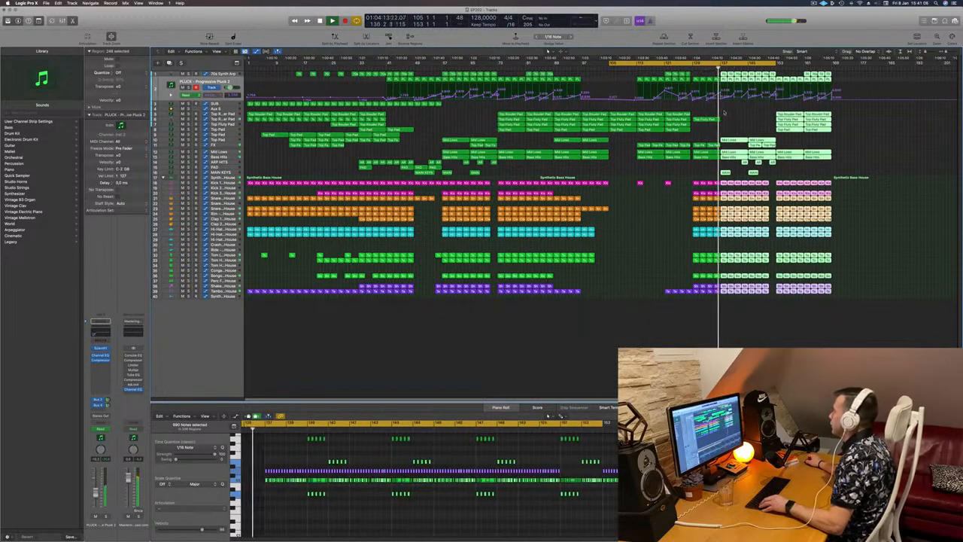
click(739, 126)
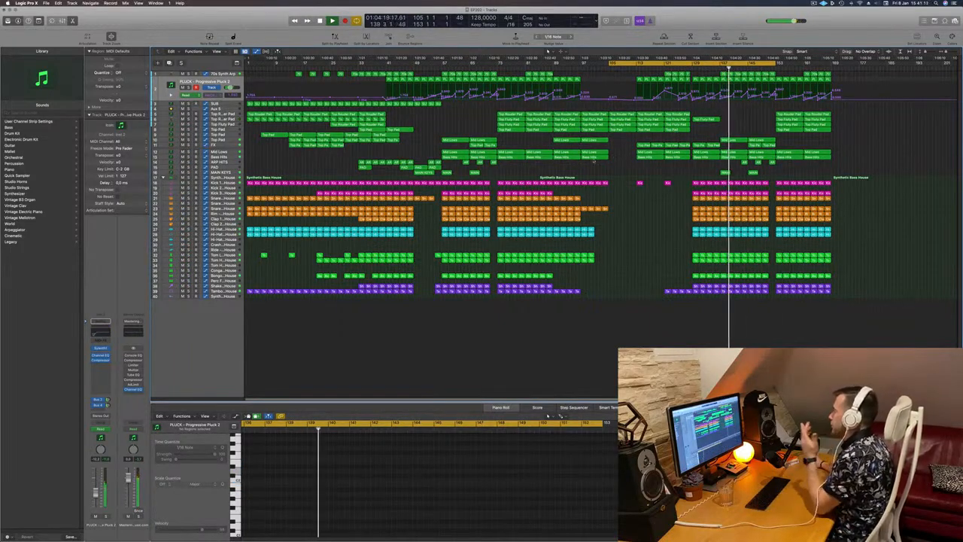
- Copy the MAIN KEYS region to the start of the drop section
click(426, 172)
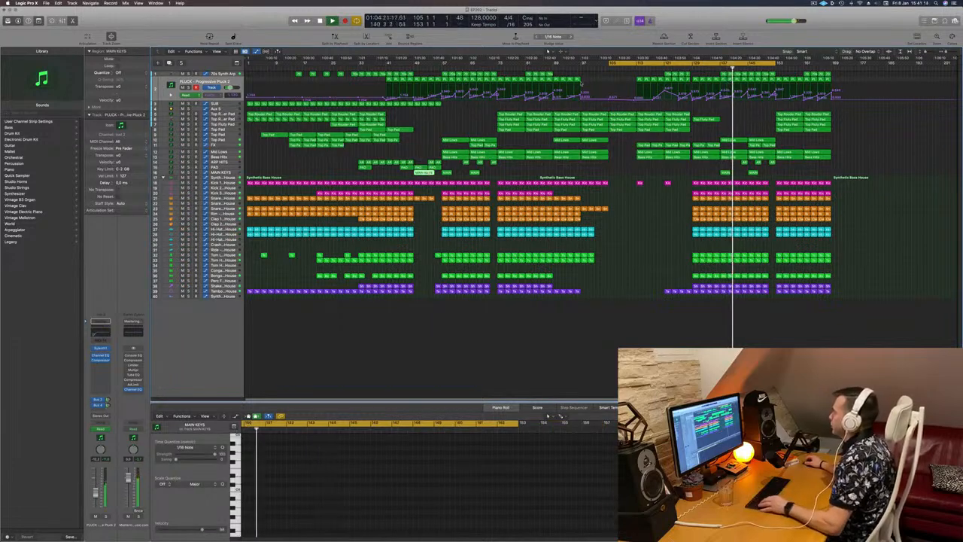
click(607, 69)
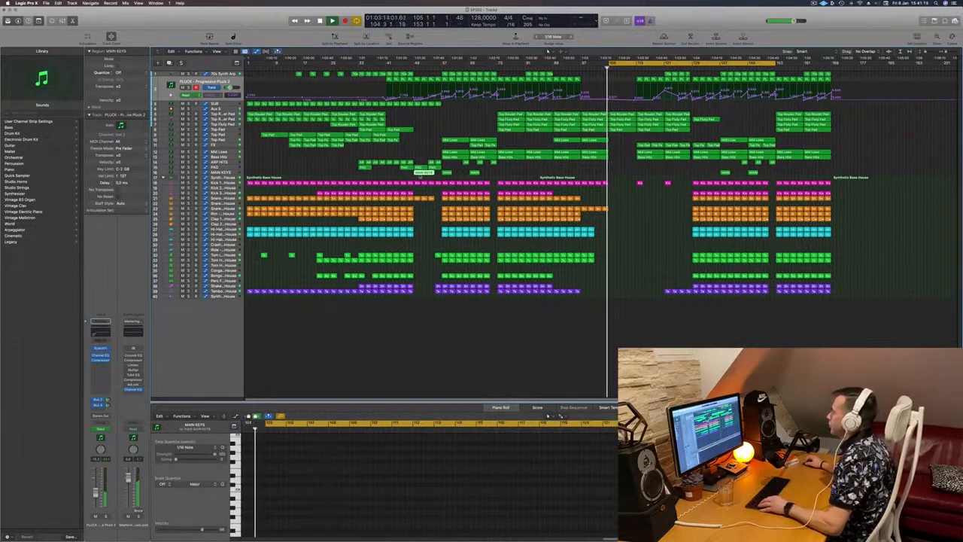
drag(426, 172, 649, 174)
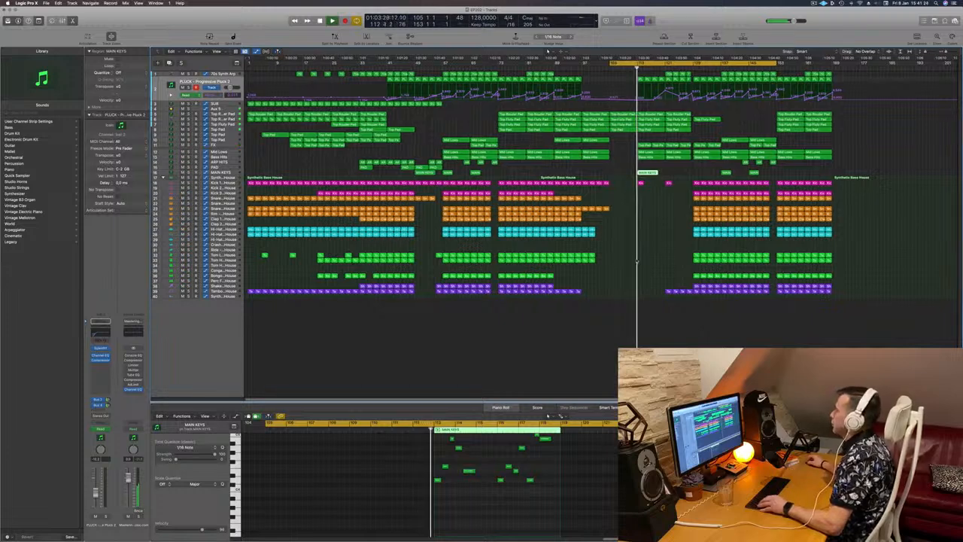
- Copy a MAIN KEYS region from the earlier section into the drop section
scroll(675, 240, up, 5)
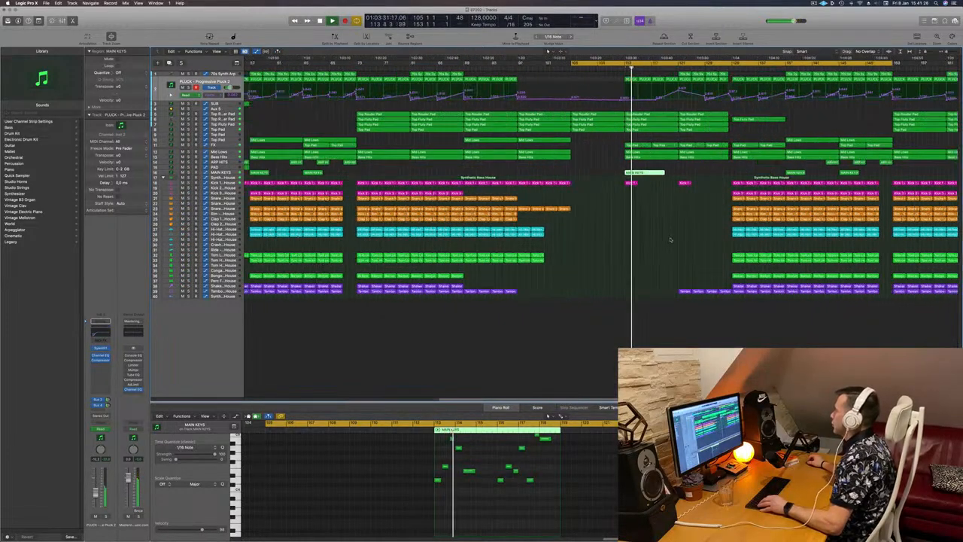
scroll(670, 238, down, 5)
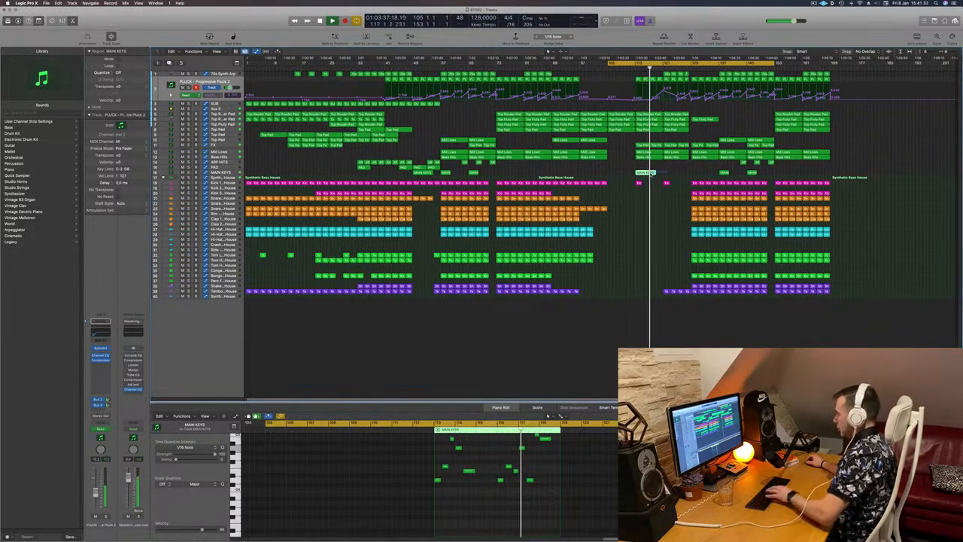
drag(502, 170, 640, 173)
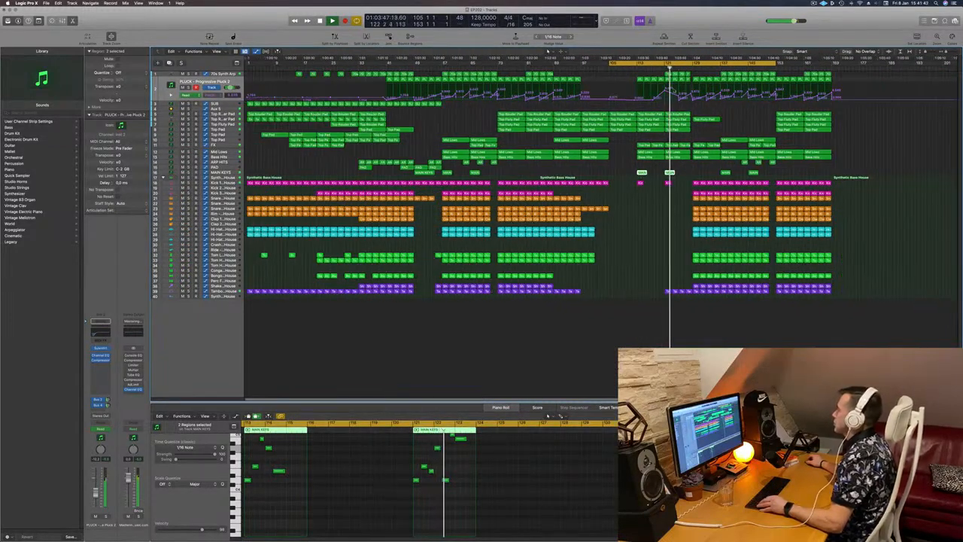
click(633, 67)
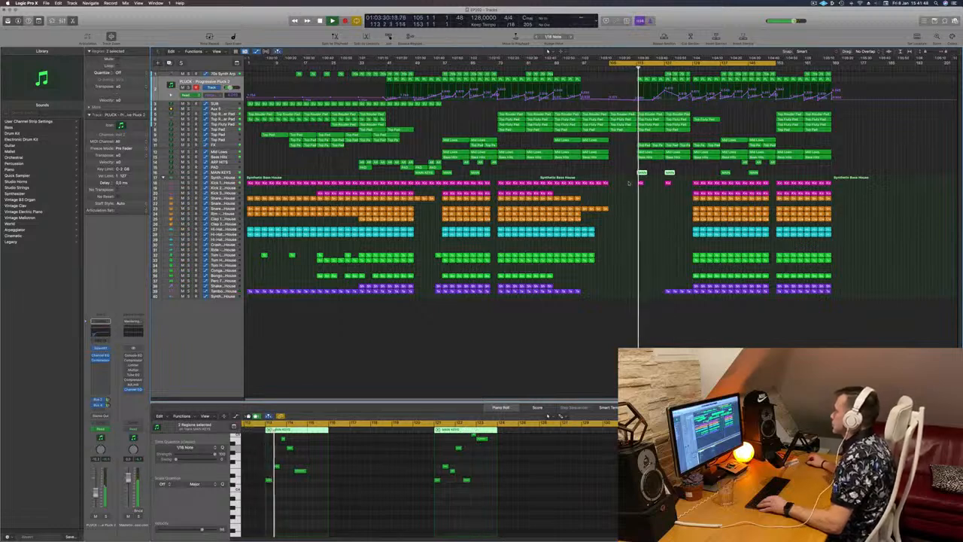
click(652, 185)
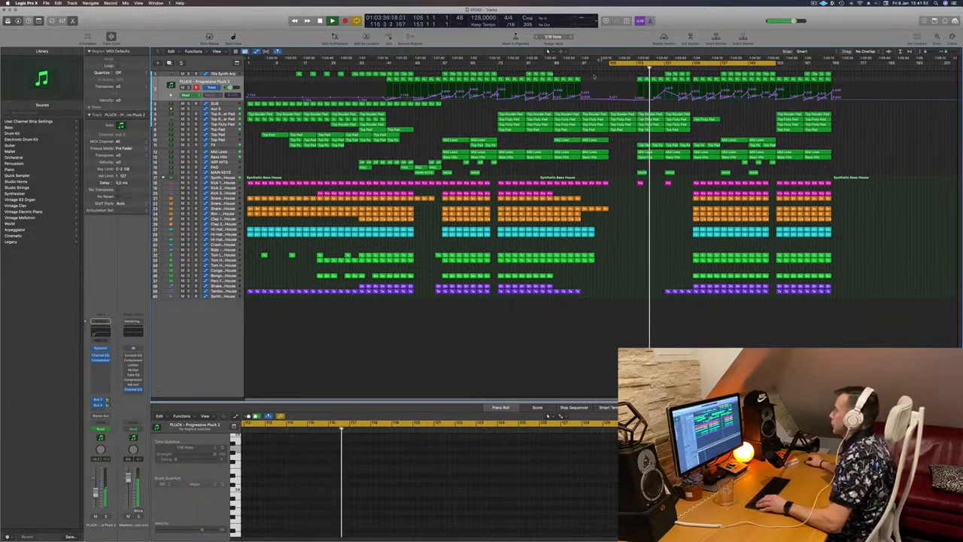
- Restart playback and move the second MAIN KEYS region to just before the drop
key(space)
key(space)
drag(685, 174, 613, 173)
key(super+Right)
click(568, 66)
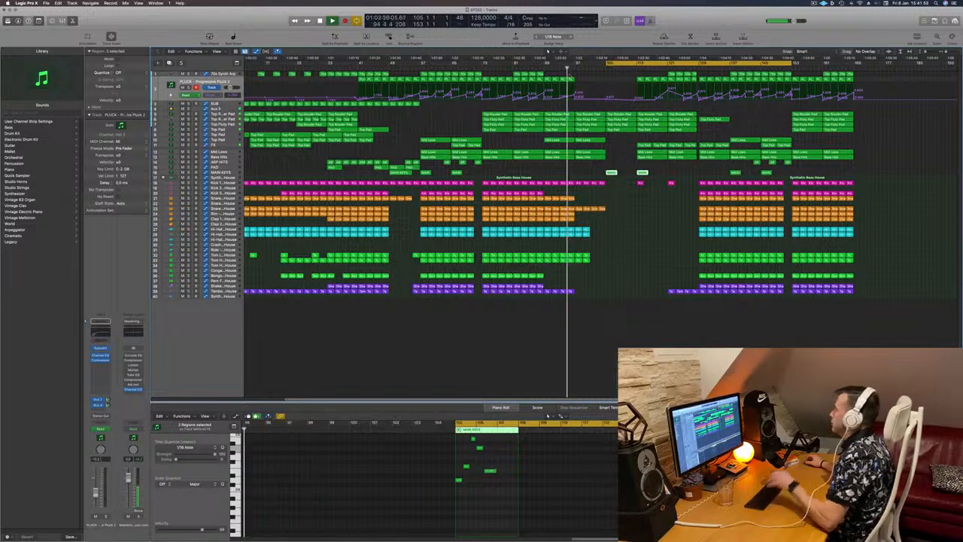
click(622, 197)
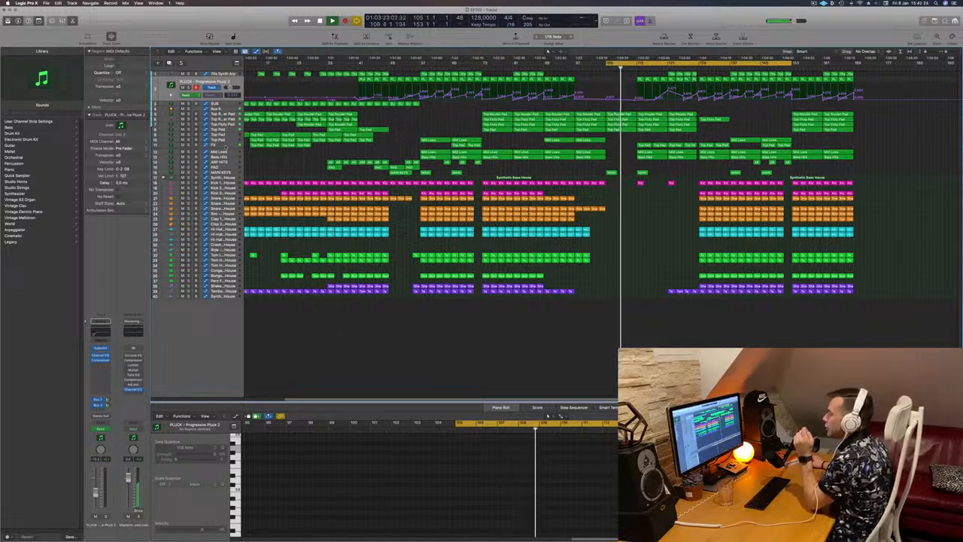
- Open the FX track's delay feedback automation lane and undo the last edit
click(324, 145)
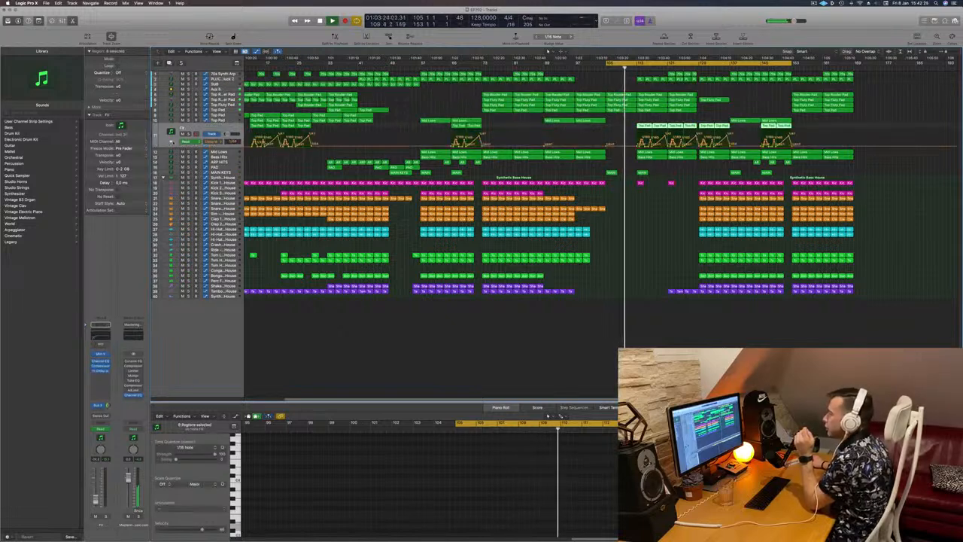
click(171, 141)
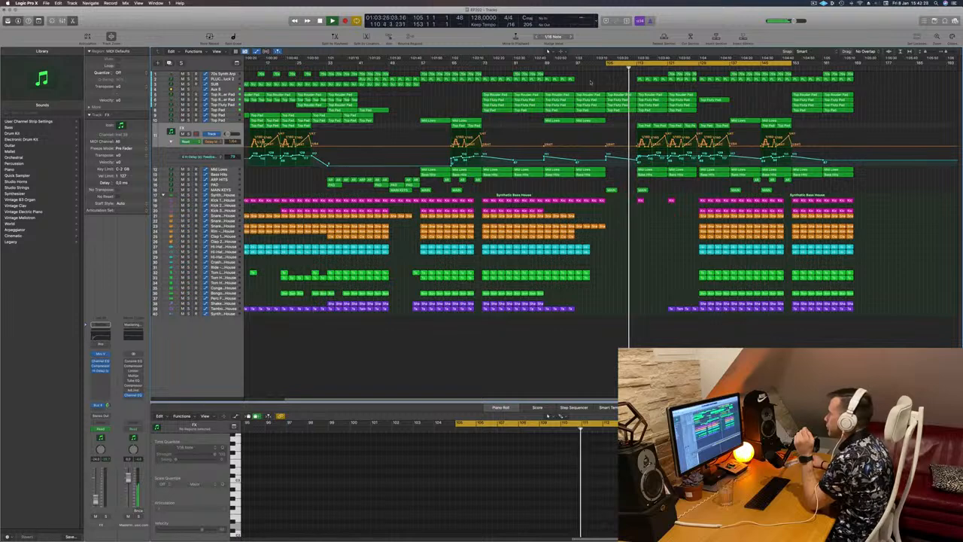
key(shift+comma)
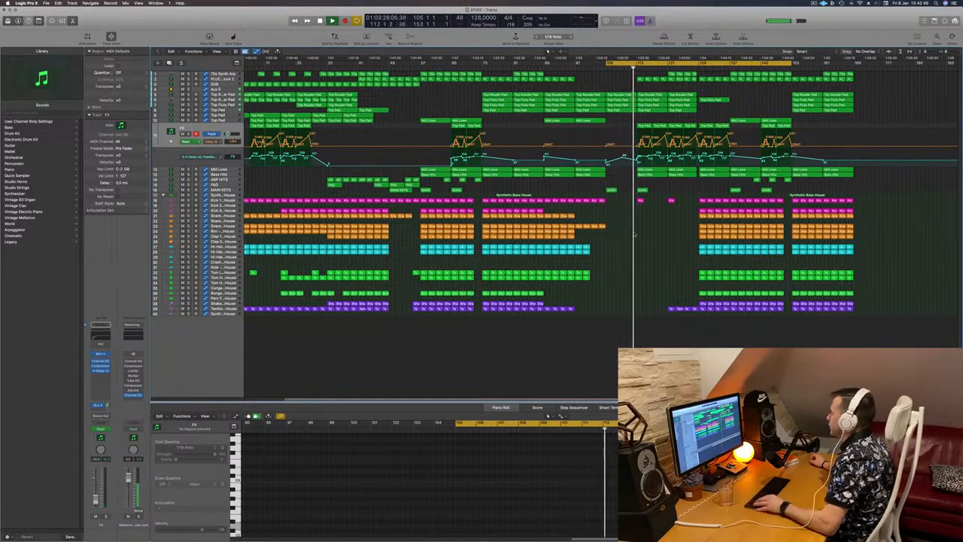
key(super+z)
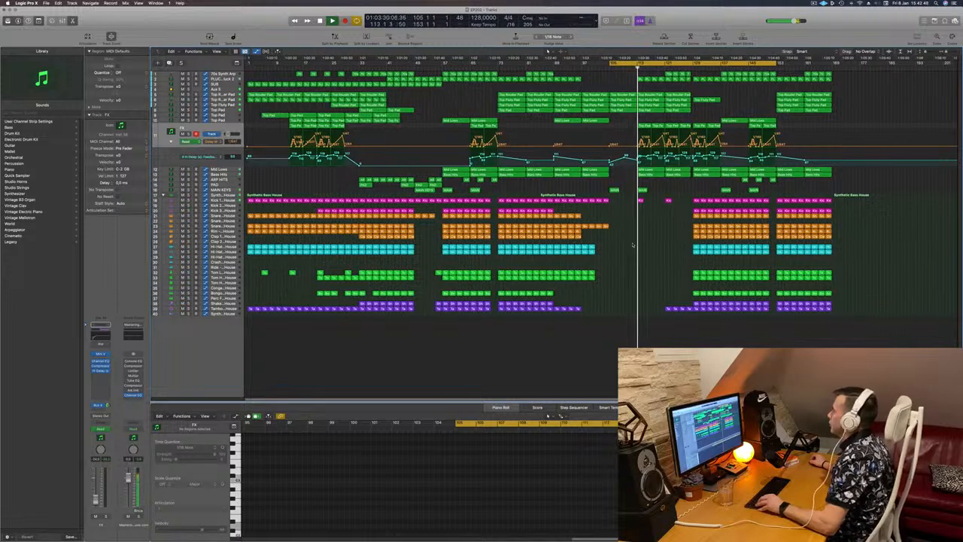
- Scroll and zoom around the drop during playback to review the Mid Lows and surrounding regions
scroll(626, 262, down, 1)
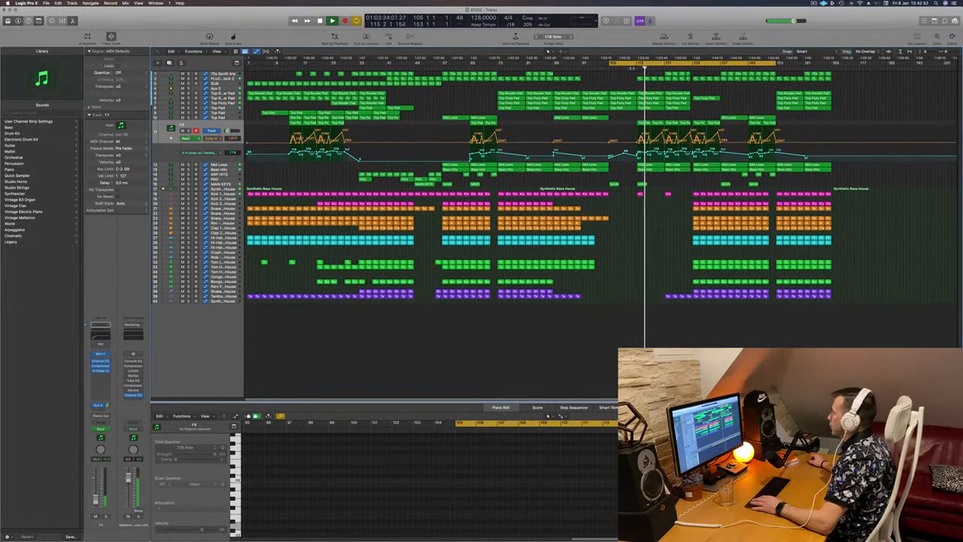
click(651, 166)
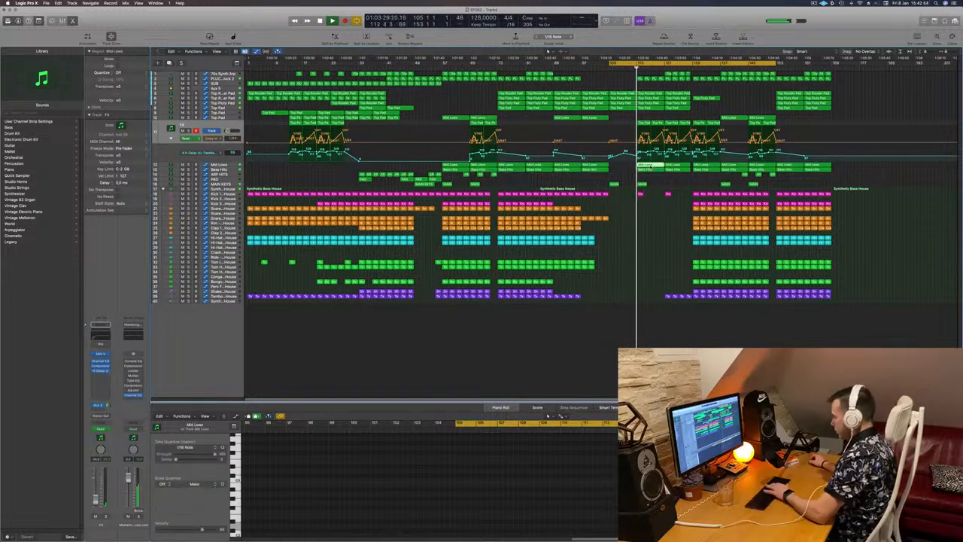
scroll(659, 181, up, 3)
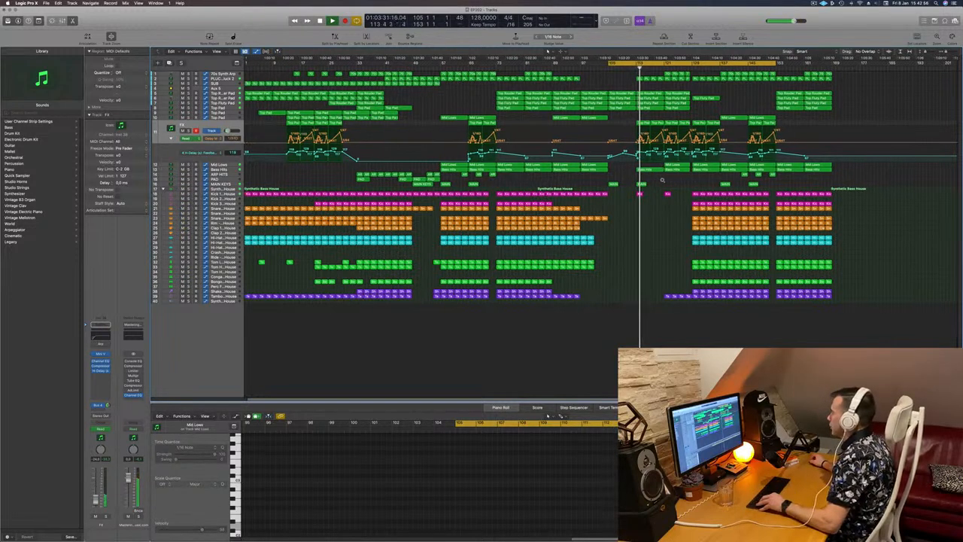
scroll(665, 180, down, 2)
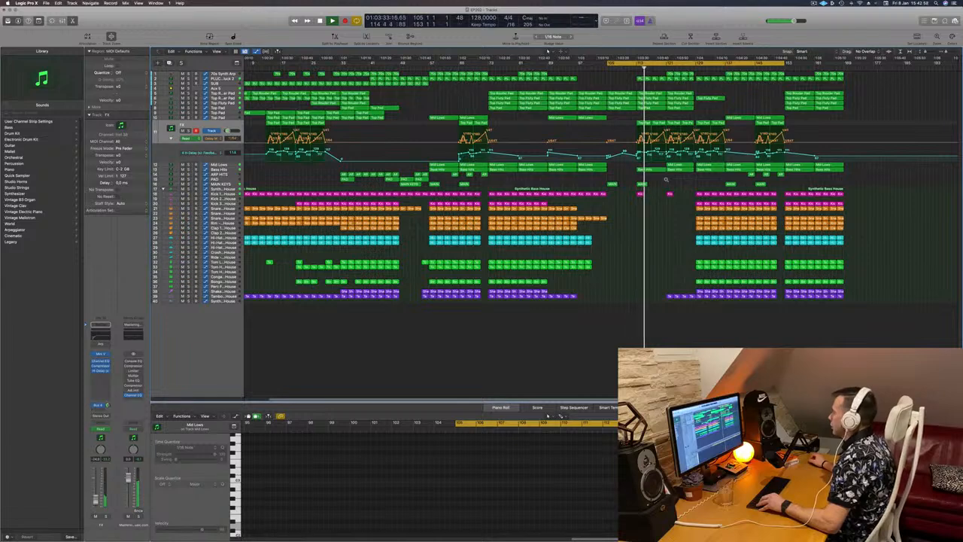
scroll(665, 179, down, 1)
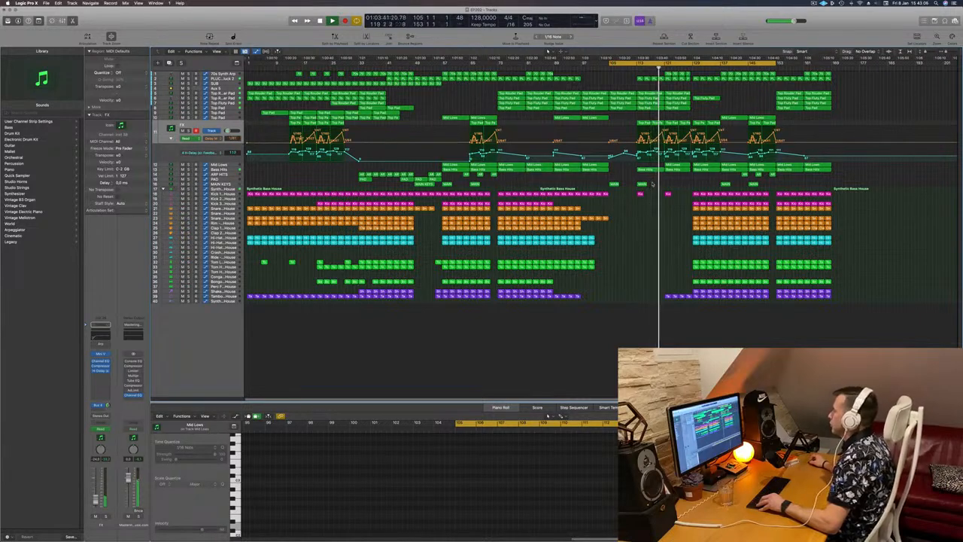
scroll(652, 183, up, 5)
scroll(659, 184, down, 4)
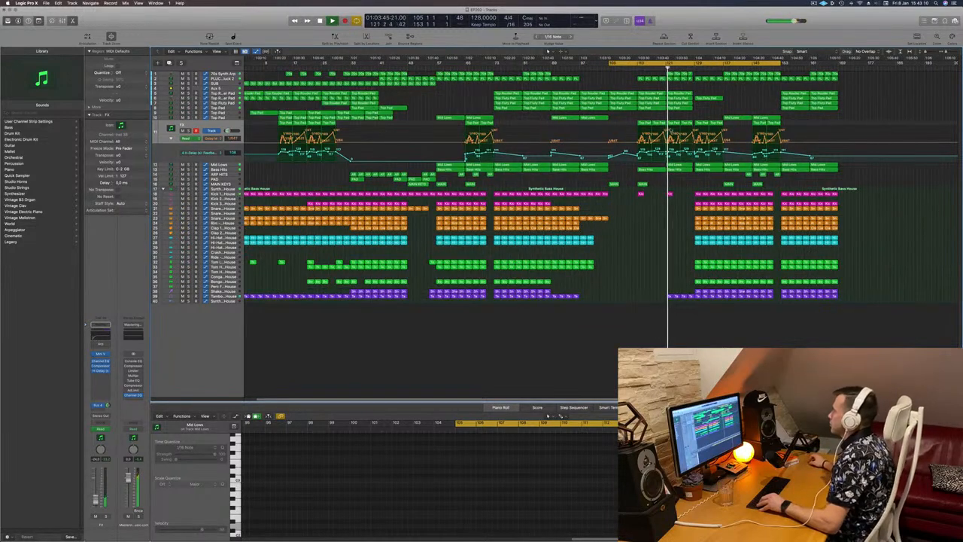
scroll(630, 75, down, 1)
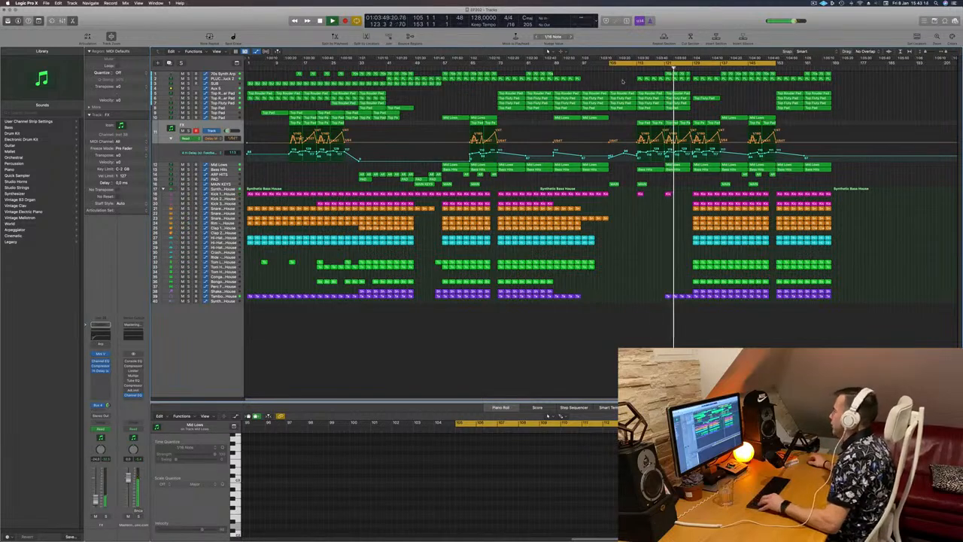
scroll(664, 218, up, 4)
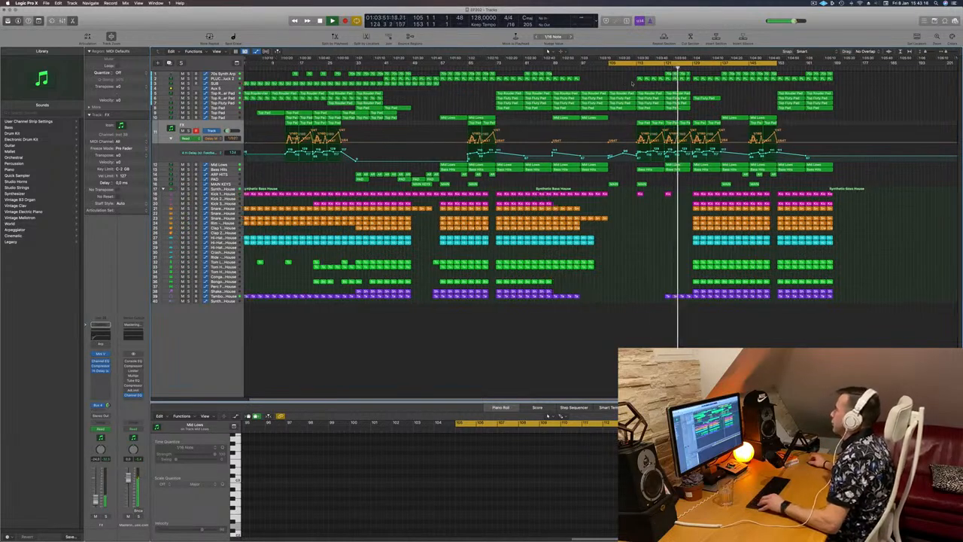
scroll(664, 218, up, 3)
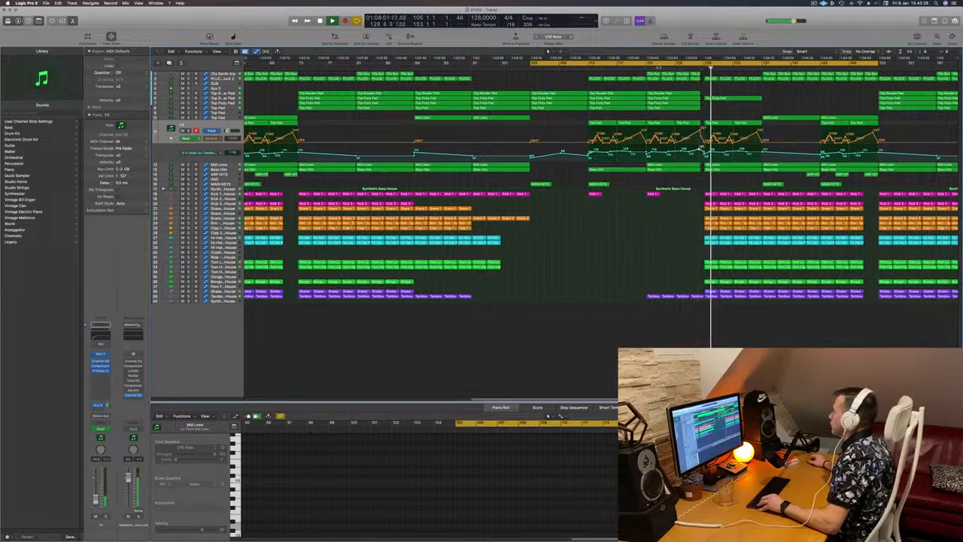
- Move the playhead back to the drop and select the 70s Synth Arp track to show its automation
click(645, 68)
key(super+Left)
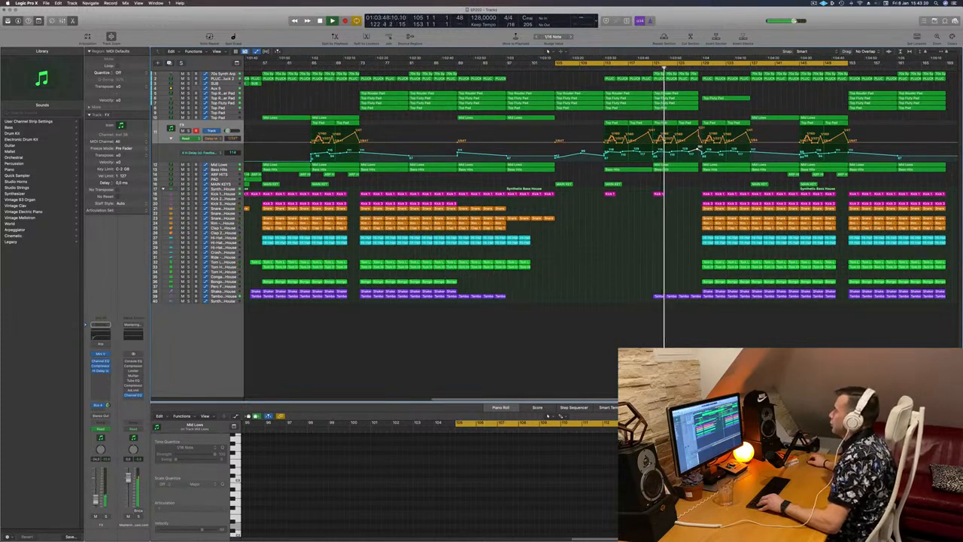
click(646, 69)
key(super+Left)
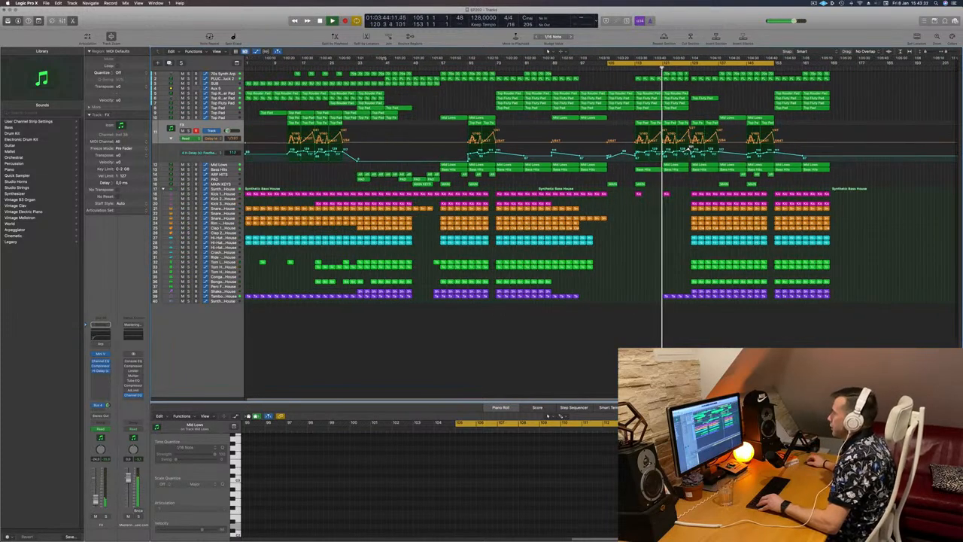
click(215, 74)
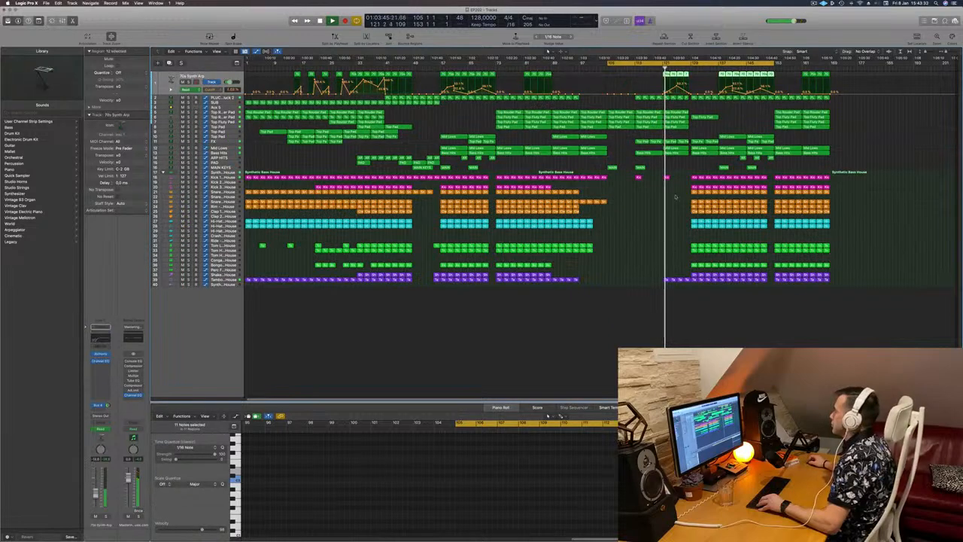
click(631, 234)
- Zoom in and out around the drop to review the arrangement of all tracks
key(super+Right)
key(super+Right)
key(super+Right)
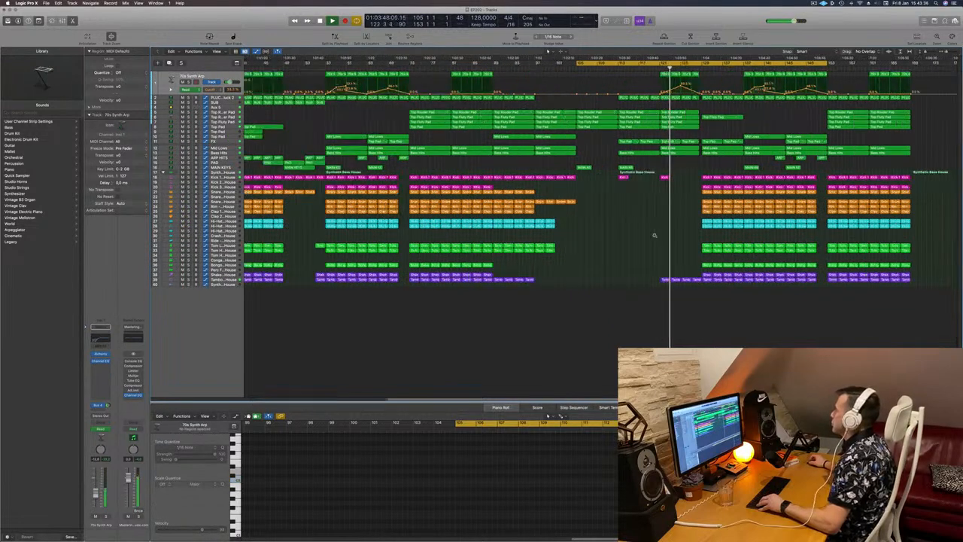
key(super+Left)
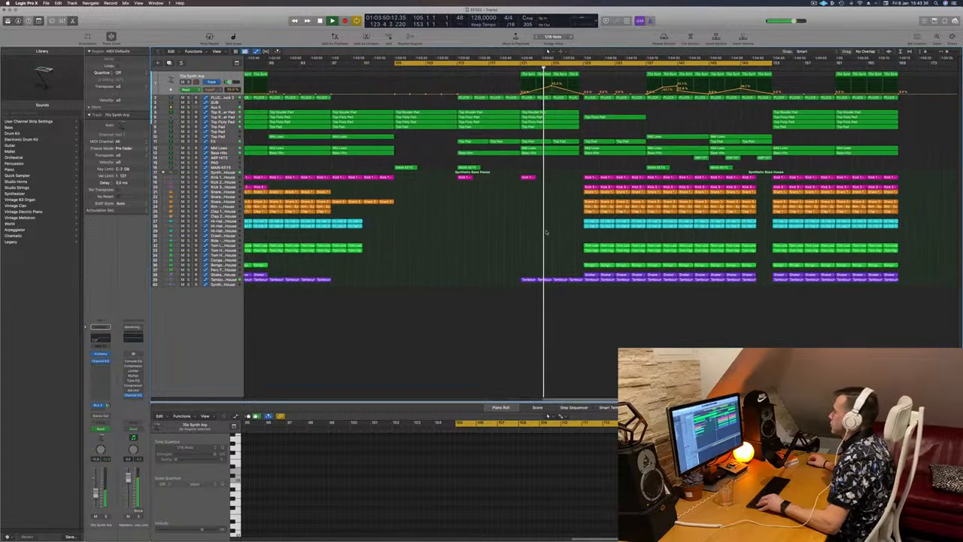
key(super+Left)
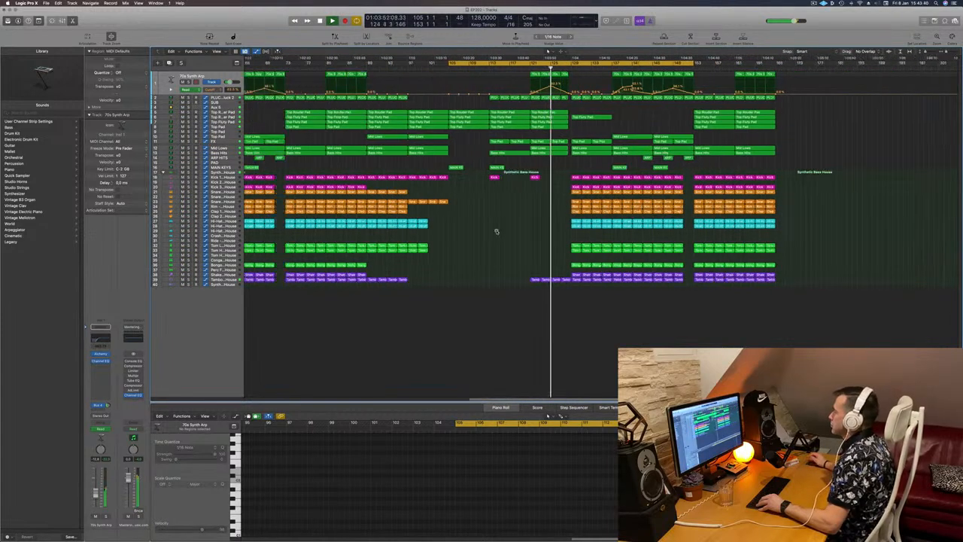
key(super+Left)
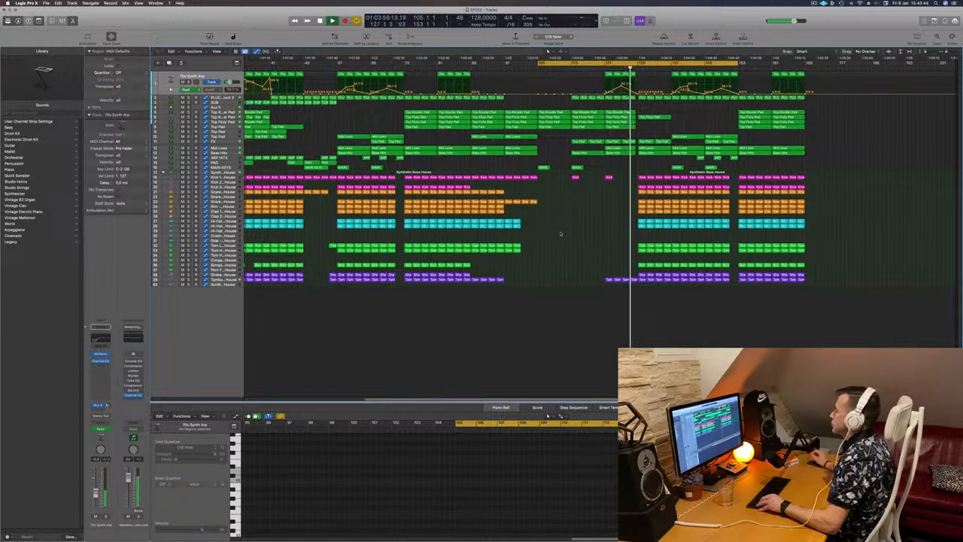
key(super+Right)
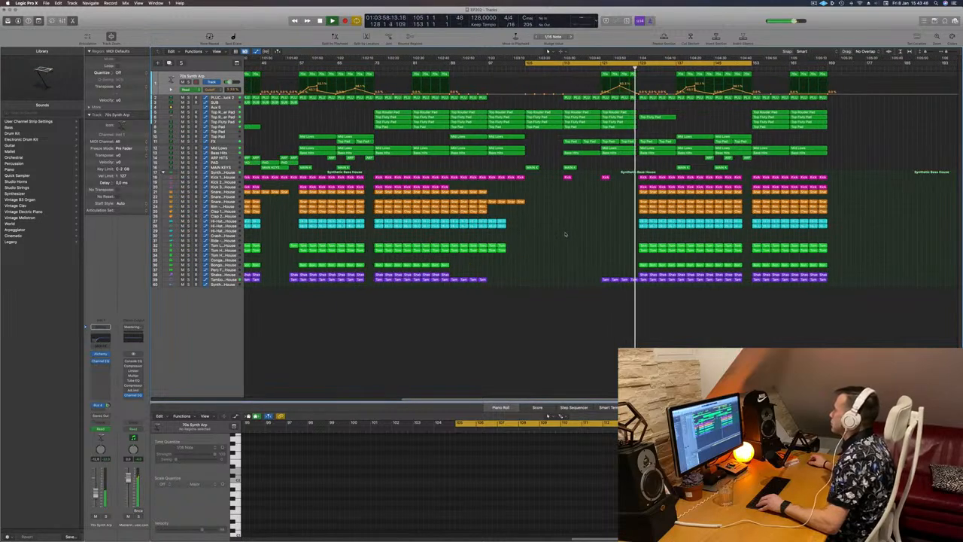
key(super+Right)
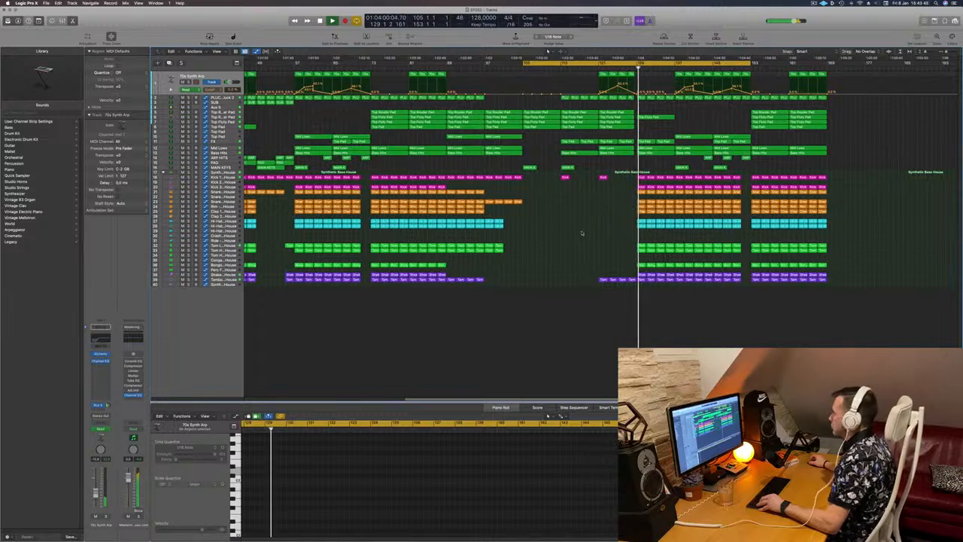
key(super+Left)
key(super+Left)
key(super+Right)
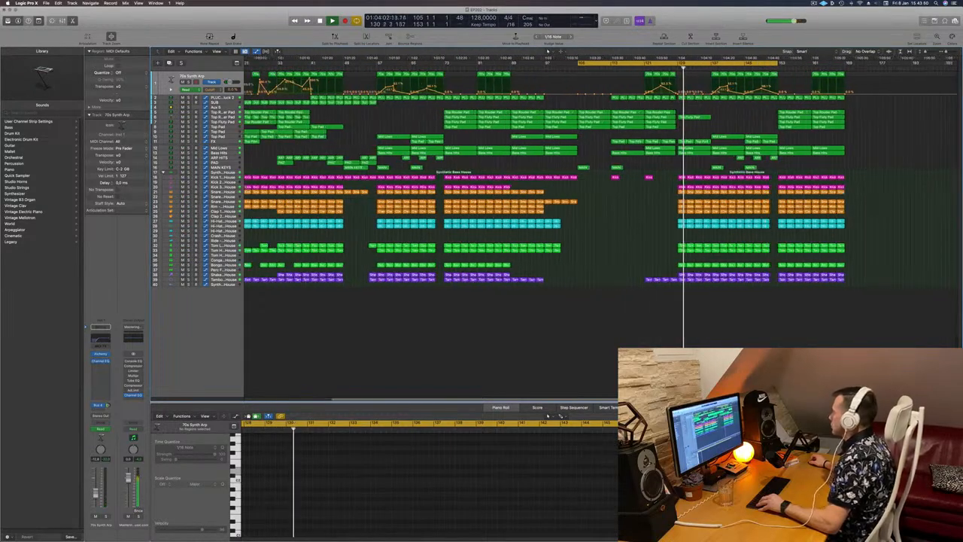
key(super+Right)
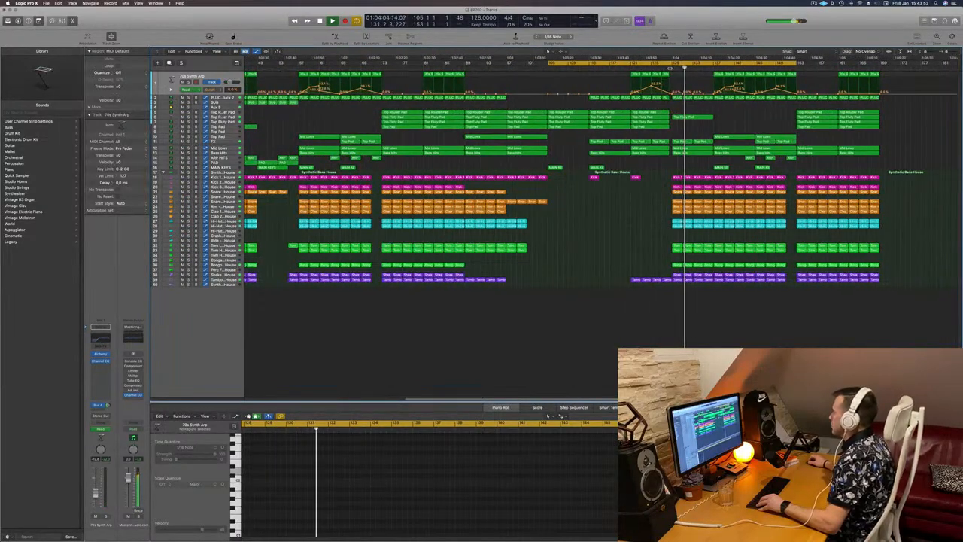
- Delete the Bass Hits region right after the drop and return the playhead there
click(670, 68)
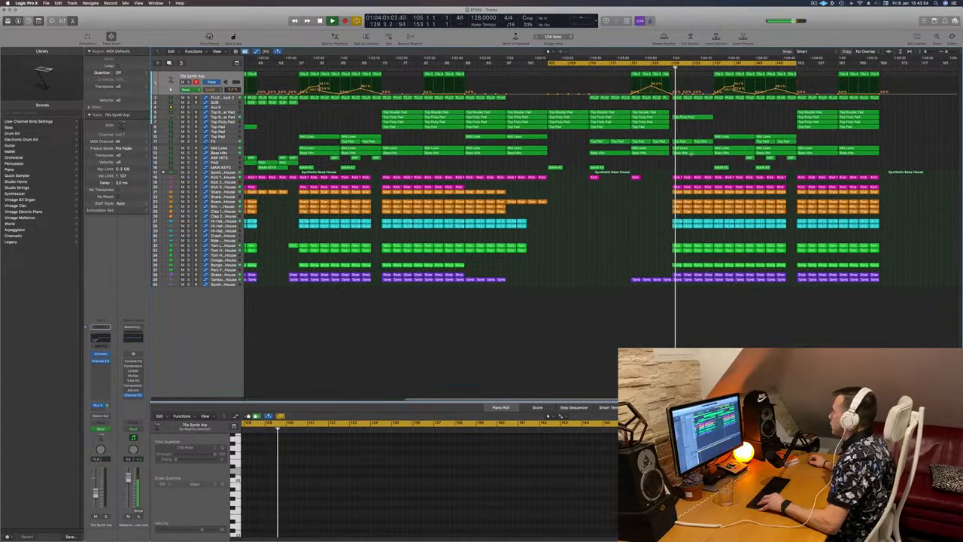
click(687, 155)
click(686, 154)
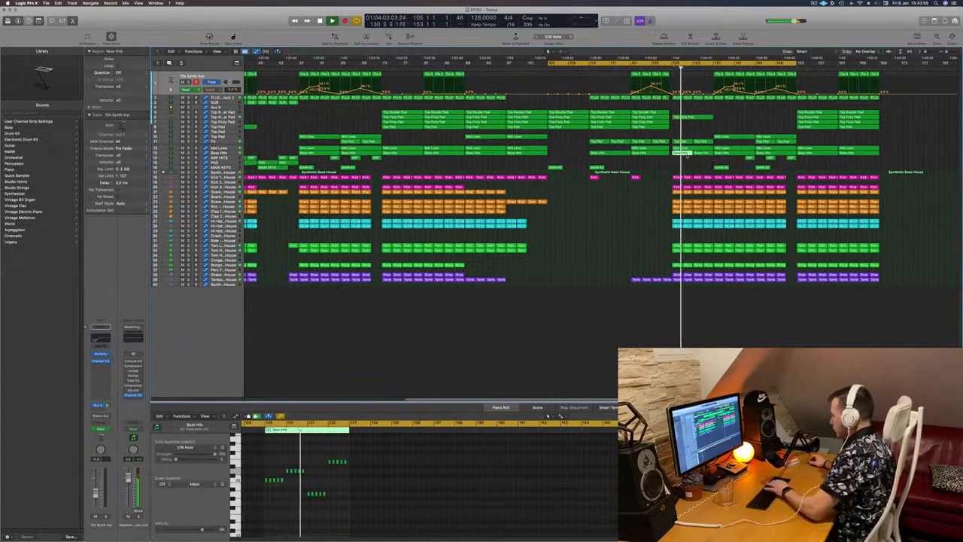
key(Delete)
click(666, 69)
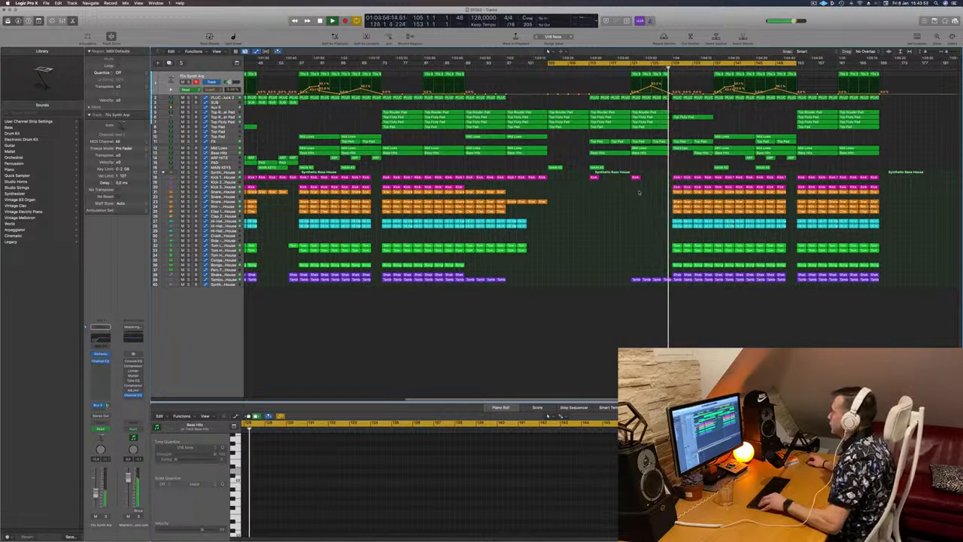
key(super+Right)
key(super+Right)
key(super+Right)
key(super+Right)
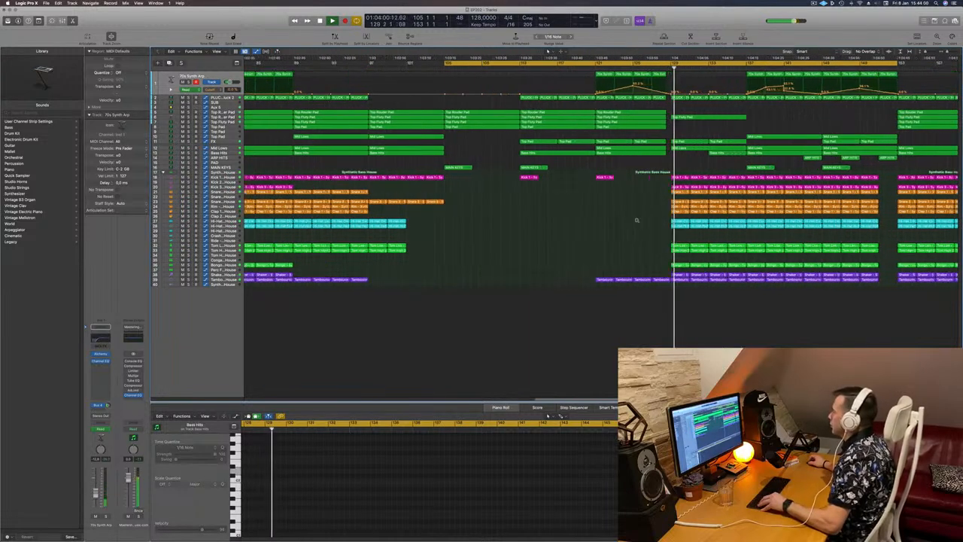
- Select the Bass Hits track and toggle its solo on and off to audition it alone during playback
key(super+Left)
key(super+Left)
key(super+Left)
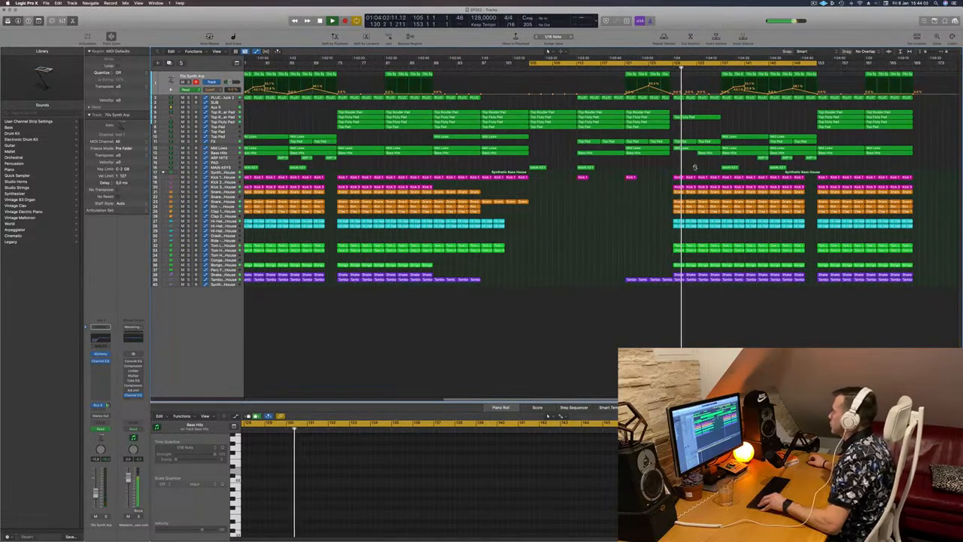
key(super+Right)
click(230, 153)
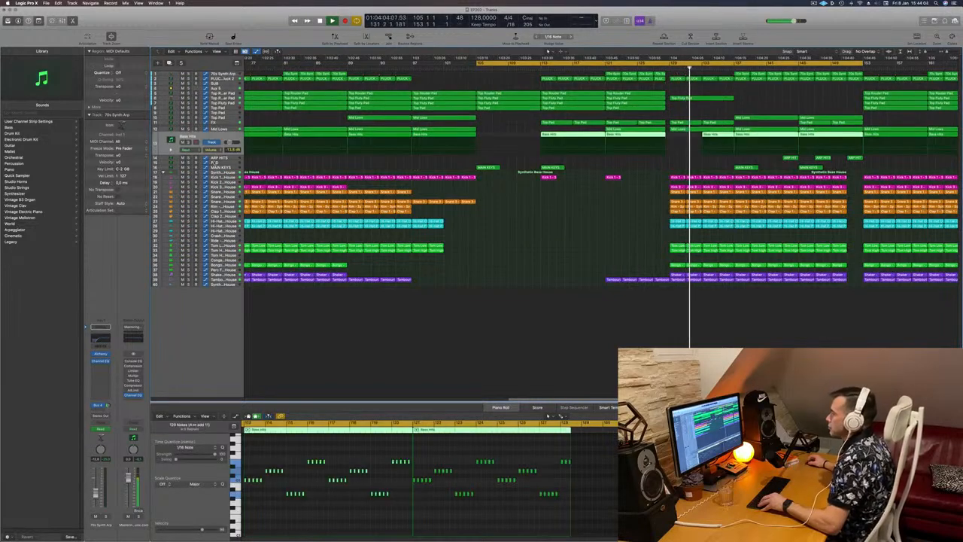
click(188, 142)
click(189, 142)
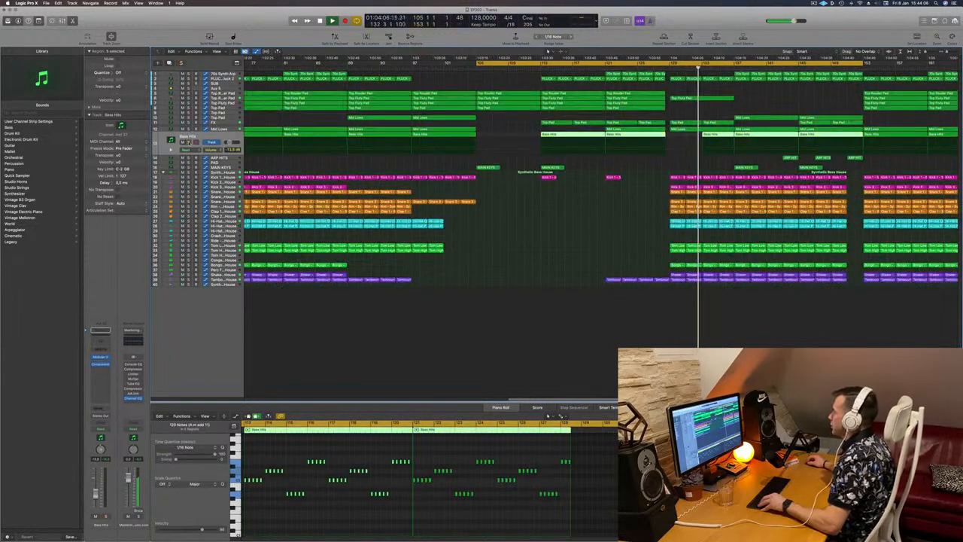
click(189, 142)
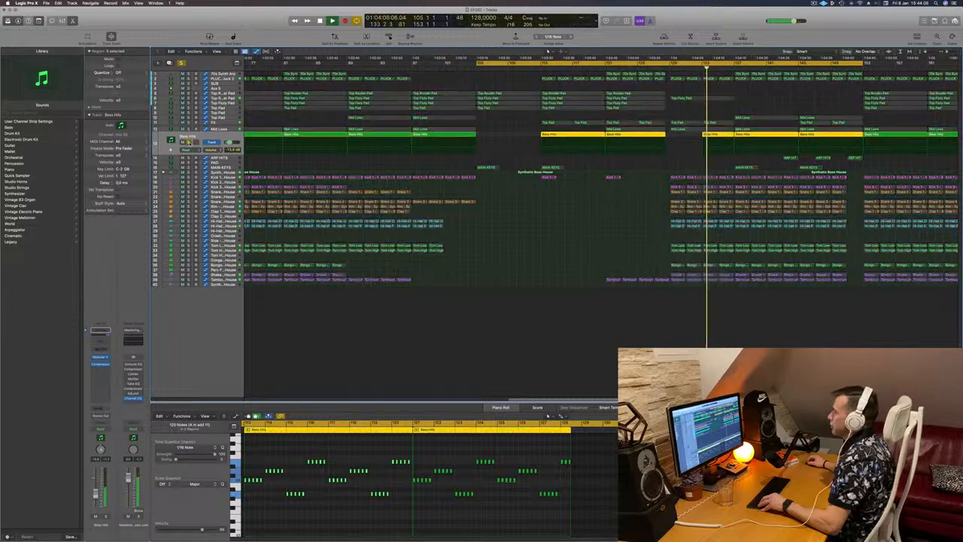
click(188, 142)
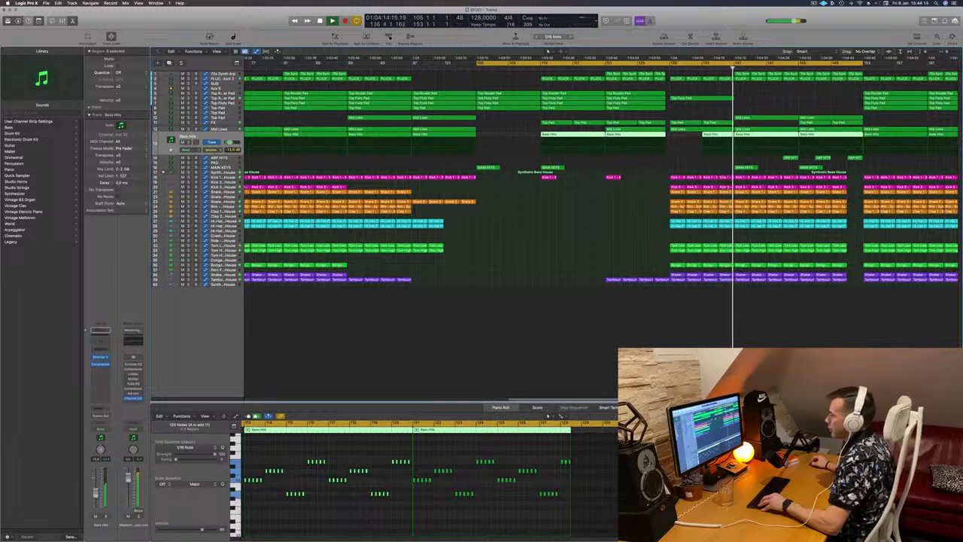
- Scroll and zoom across the arrangement around the drop during playback to review the regions
scroll(530, 304, down, 5)
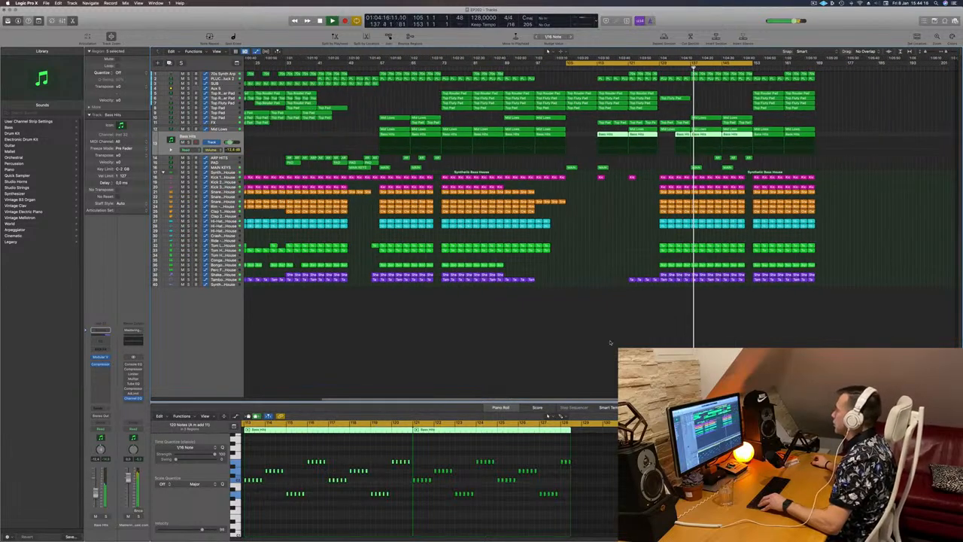
click(610, 343)
scroll(610, 343, up, 3)
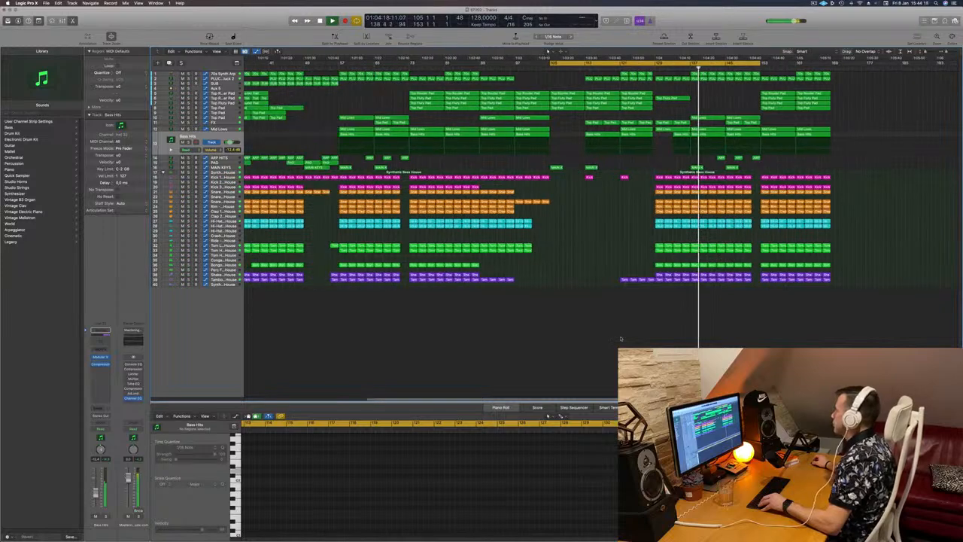
scroll(621, 338, up, 2)
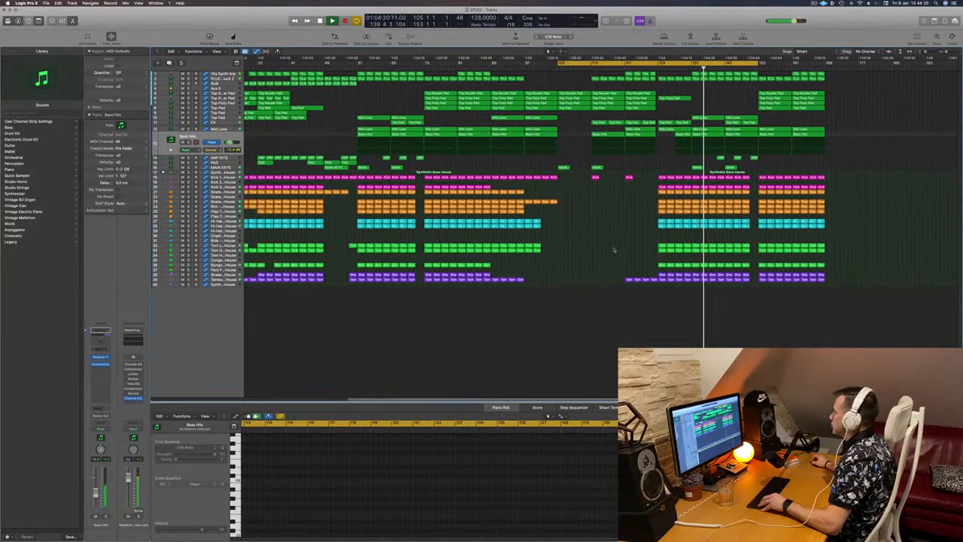
scroll(614, 253, up, 3)
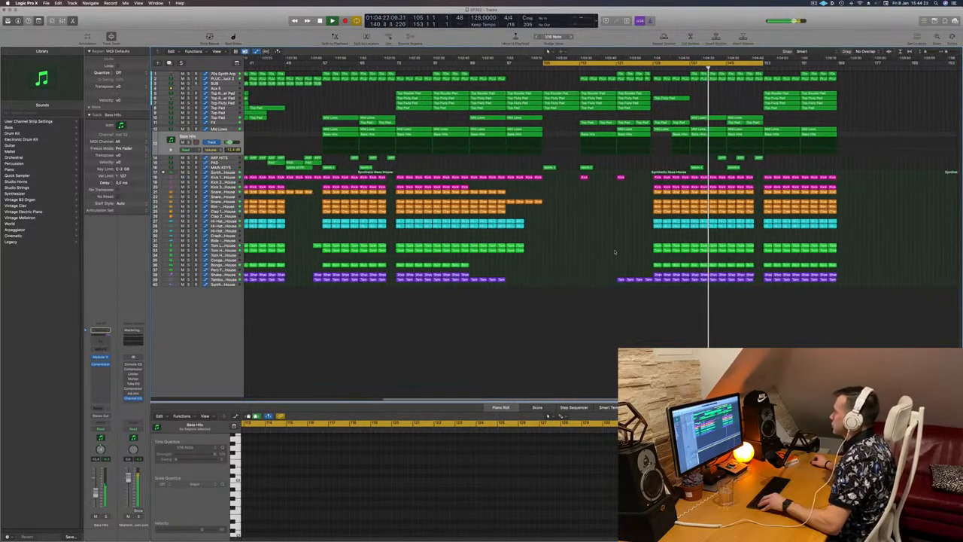
scroll(614, 252, down, 3)
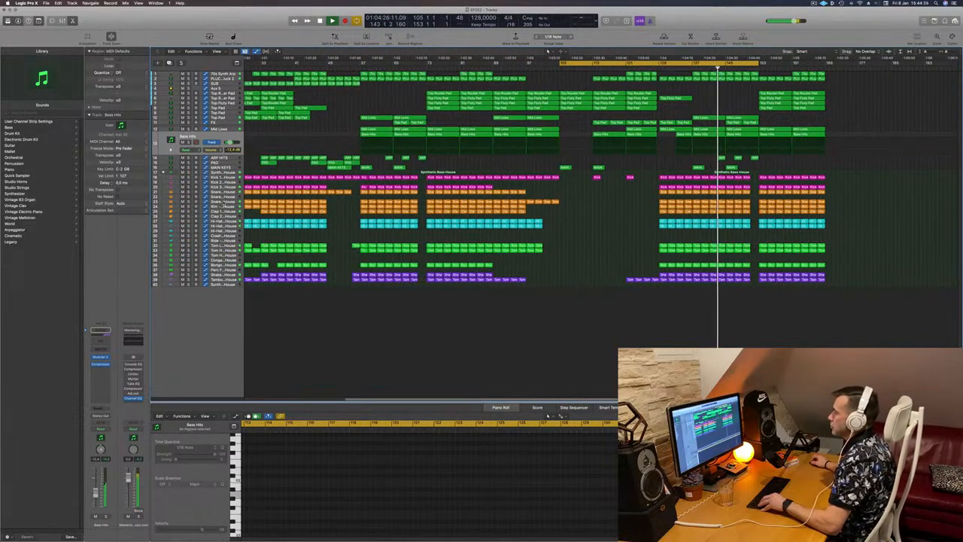
- Select the Snare 3 and Shaker tracks in turn and toggle each channel's solo to audition them
click(223, 202)
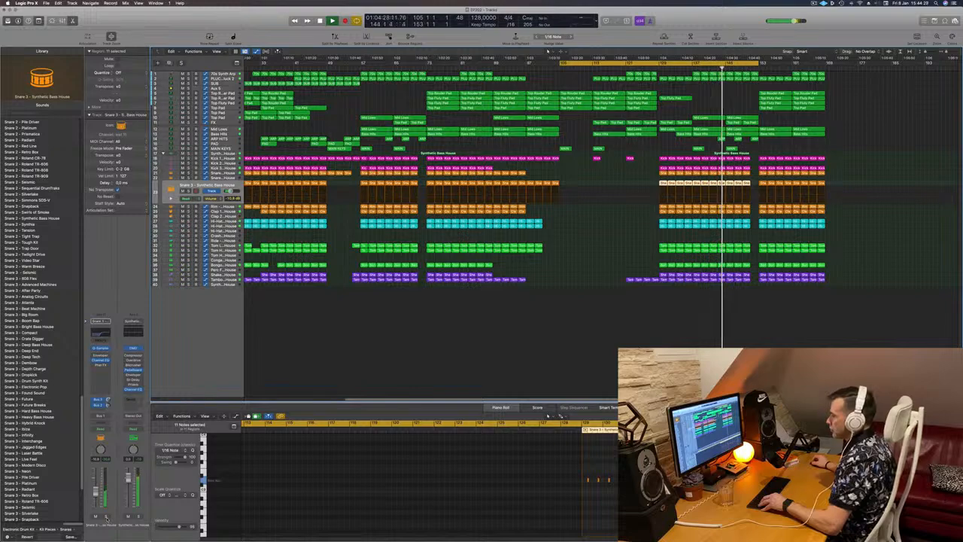
click(106, 517)
click(106, 517)
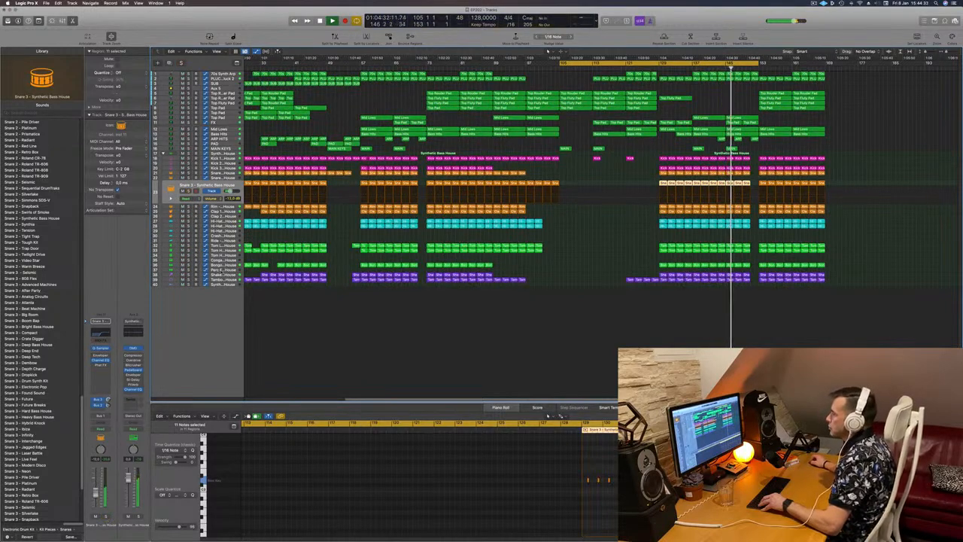
click(223, 276)
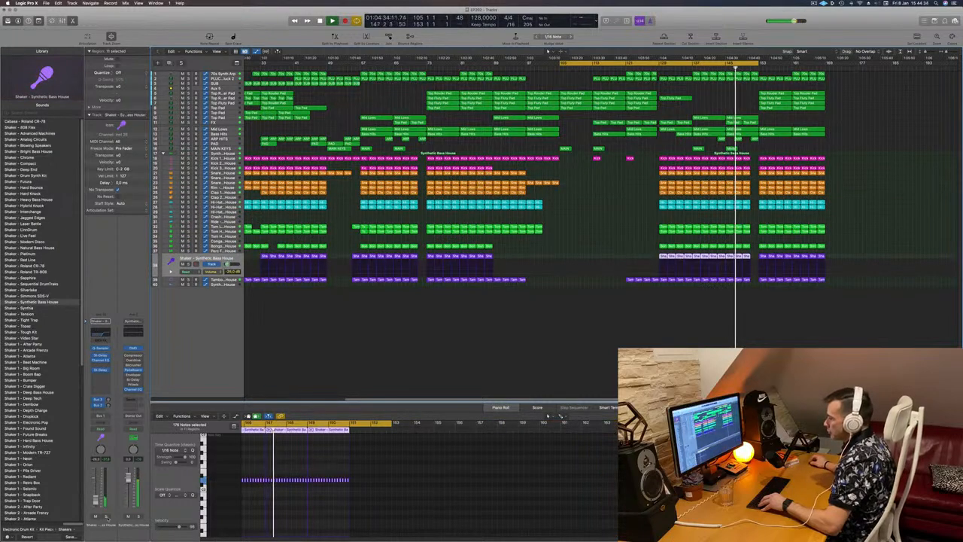
click(107, 517)
click(106, 516)
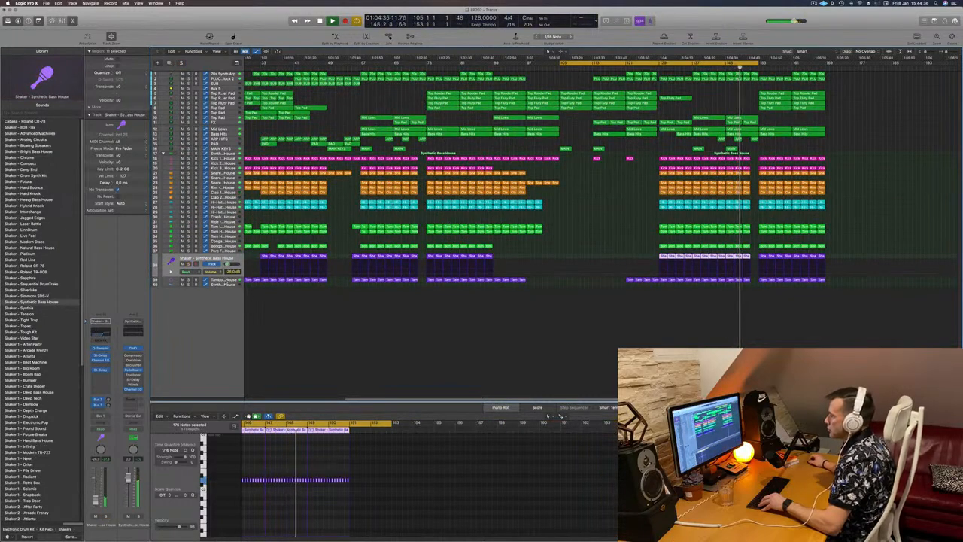
- Select the Tambourine track and zoom and scroll through the sections after the drop to review the percussion
key(Down)
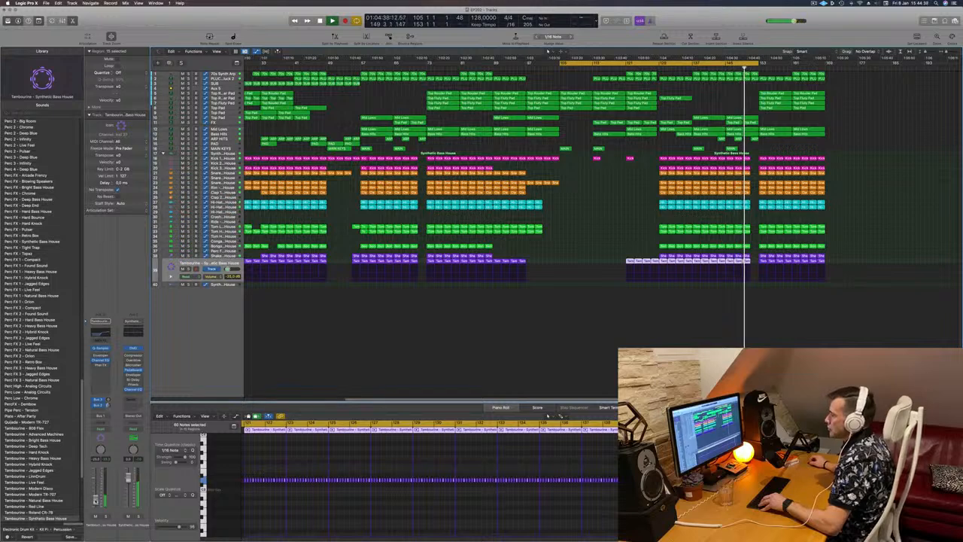
scroll(563, 379, left, 1)
click(588, 369)
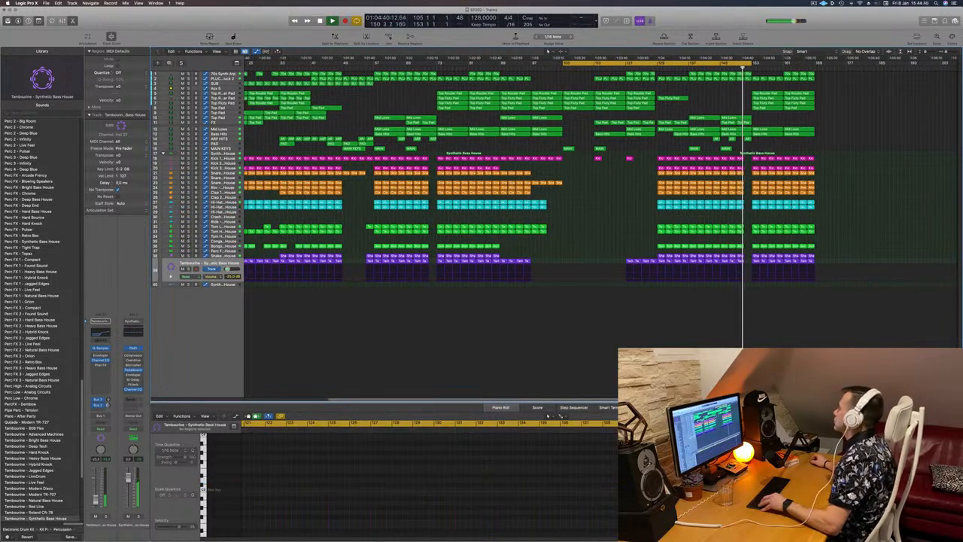
key(super+Right)
key(super+Right)
key(super+Right)
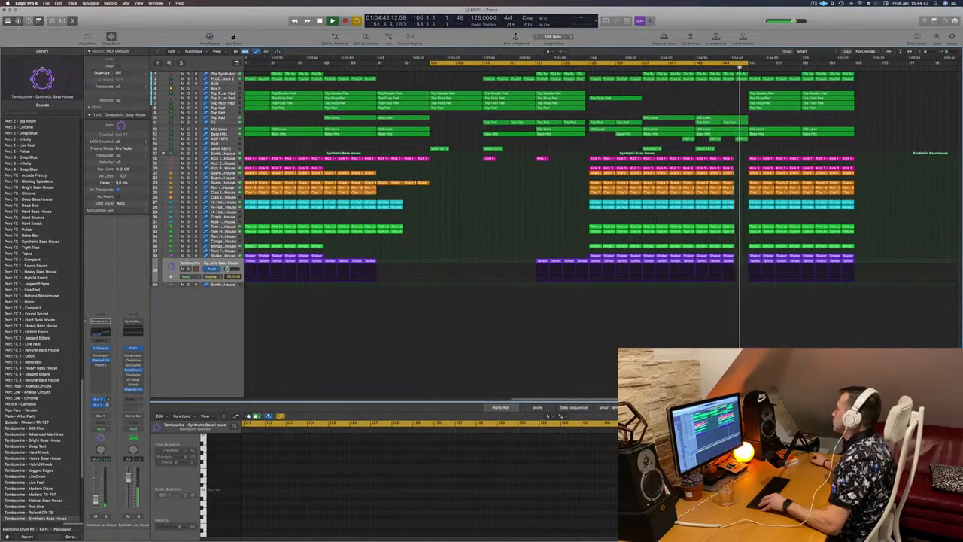
drag(748, 65, 856, 65)
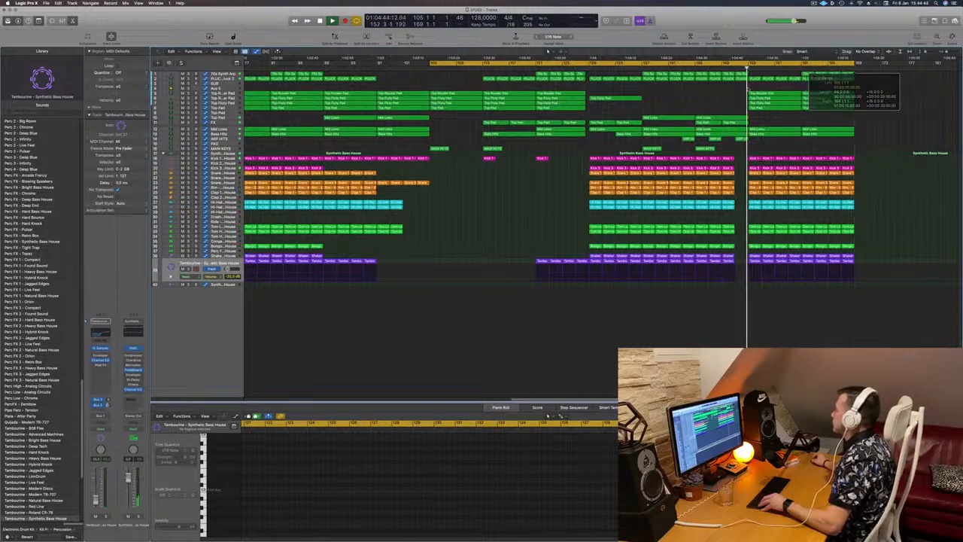
scroll(741, 87, left, 1)
scroll(742, 87, left, 5)
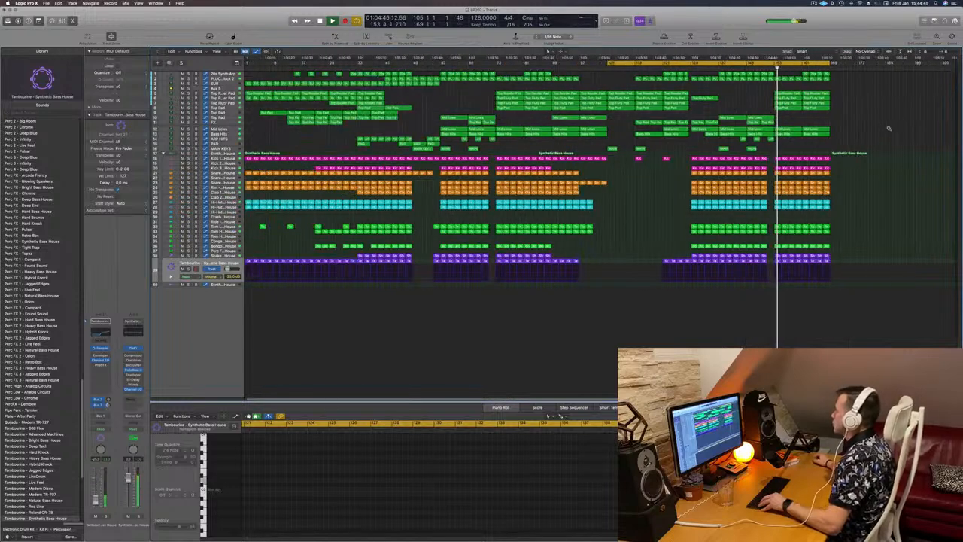
scroll(889, 128, right, 2)
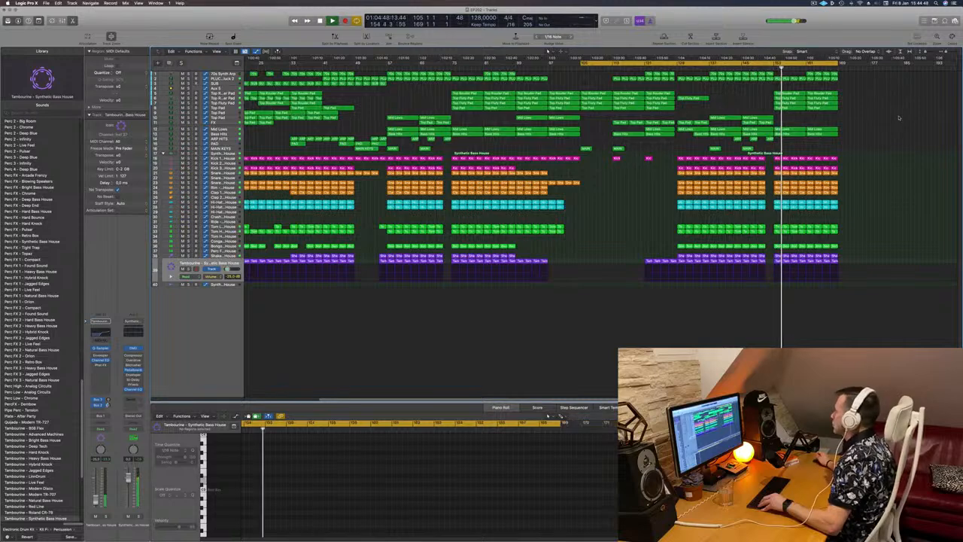
scroll(899, 124, left, 3)
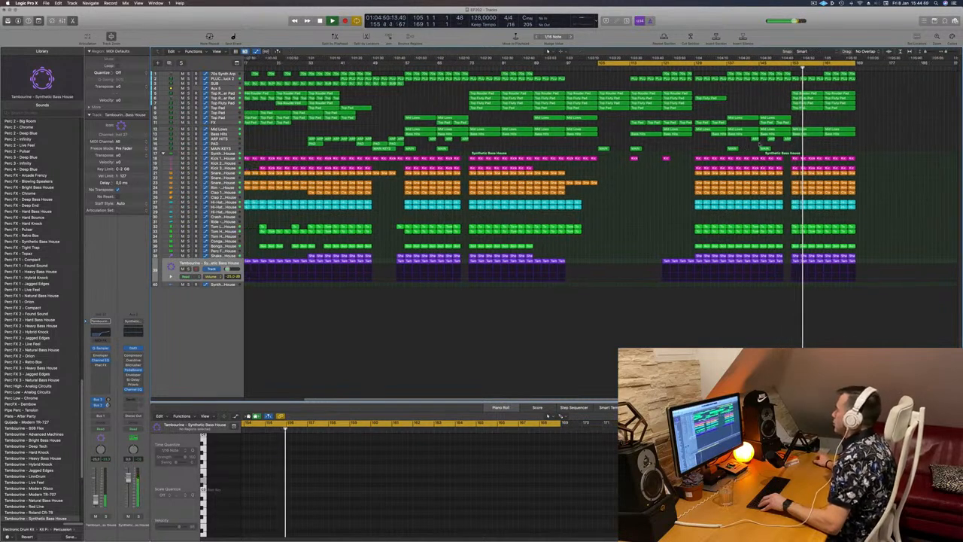
scroll(895, 124, left, 3)
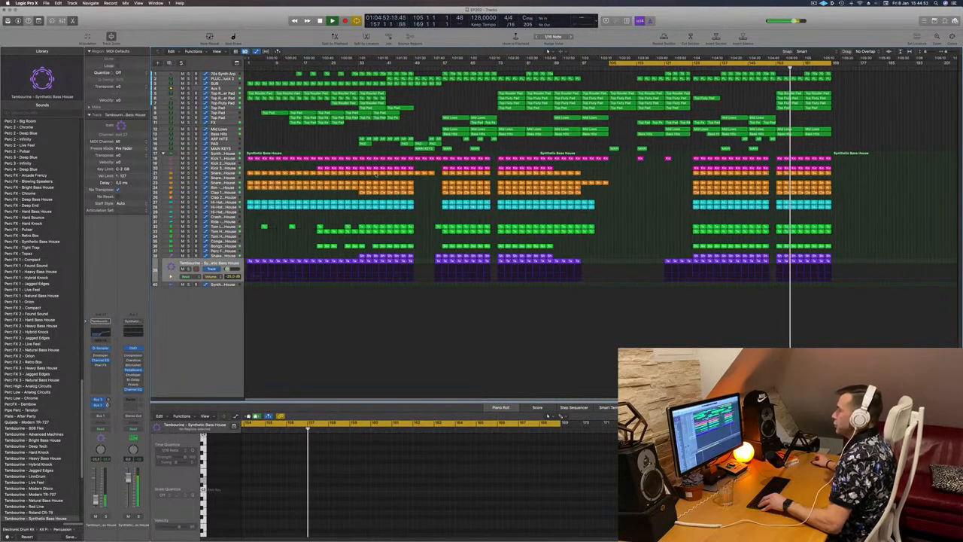
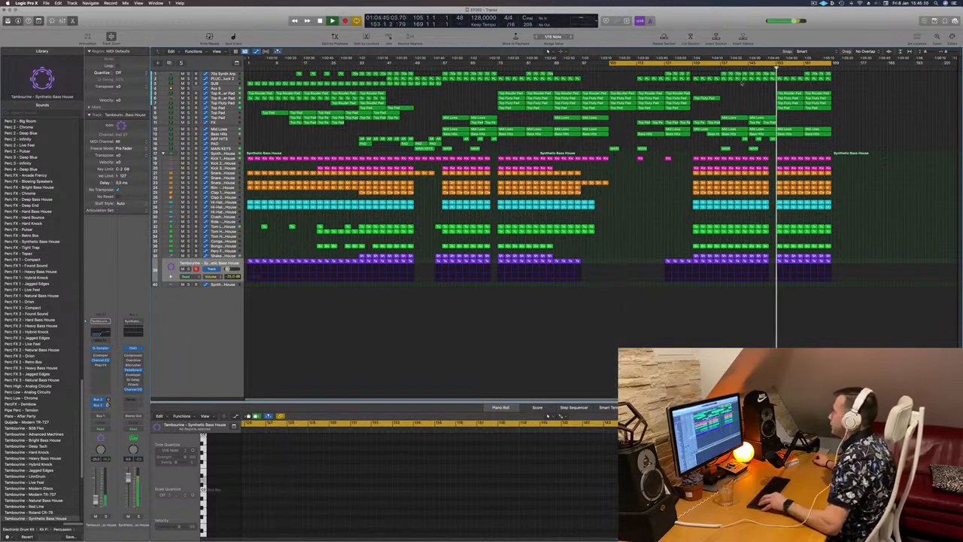
- Move the playhead around the section before the drop to audition it during playback
click(382, 67)
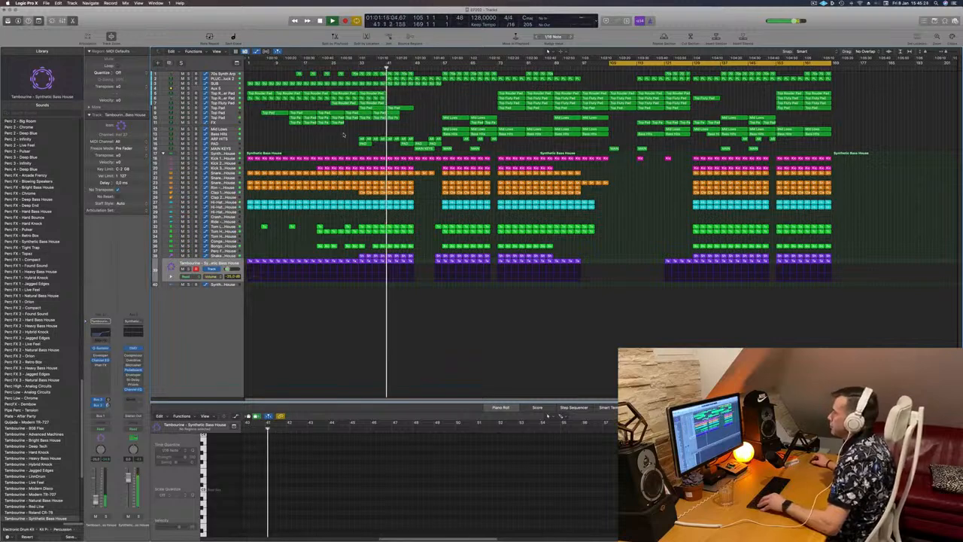
click(358, 67)
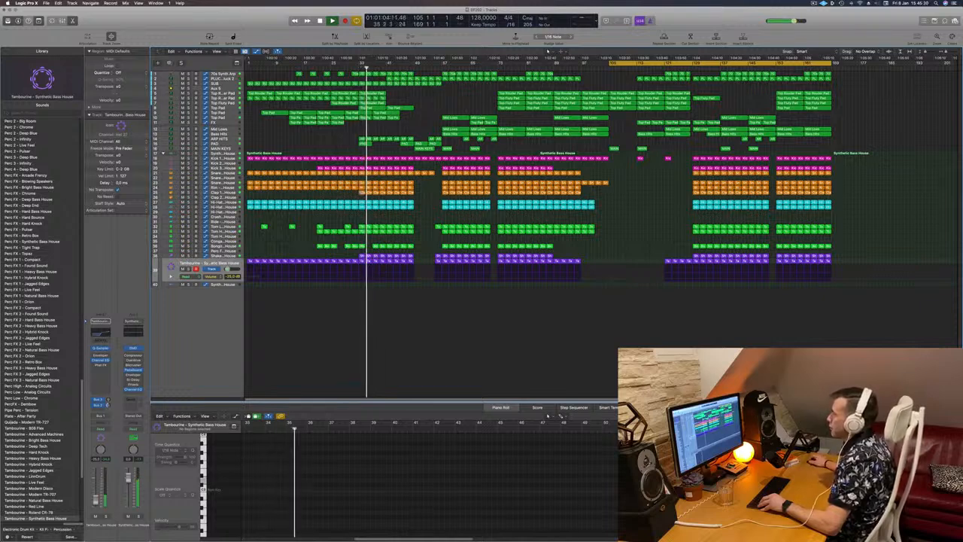
click(346, 68)
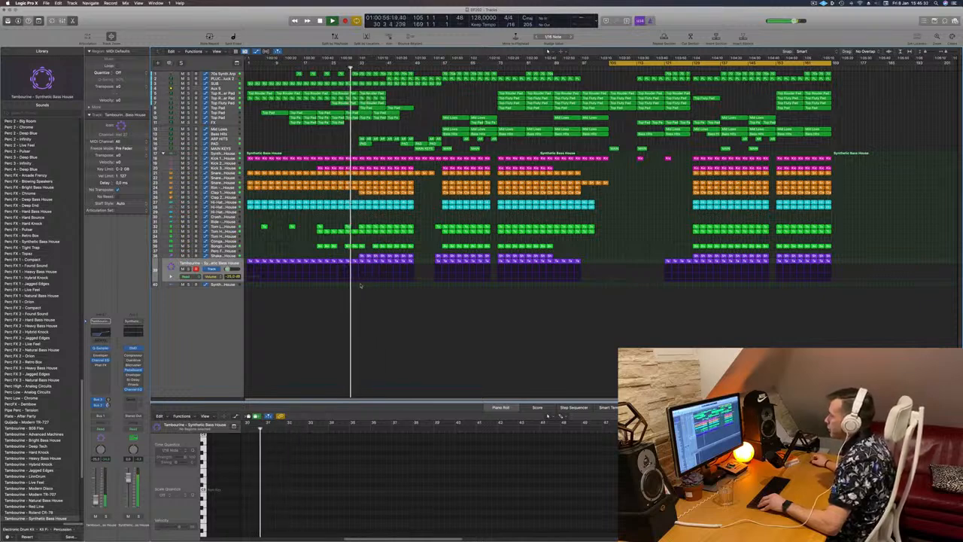
- Select the arrangement's regions and duplicate the final section after the song's end, then play it back
drag(361, 284, 831, 75)
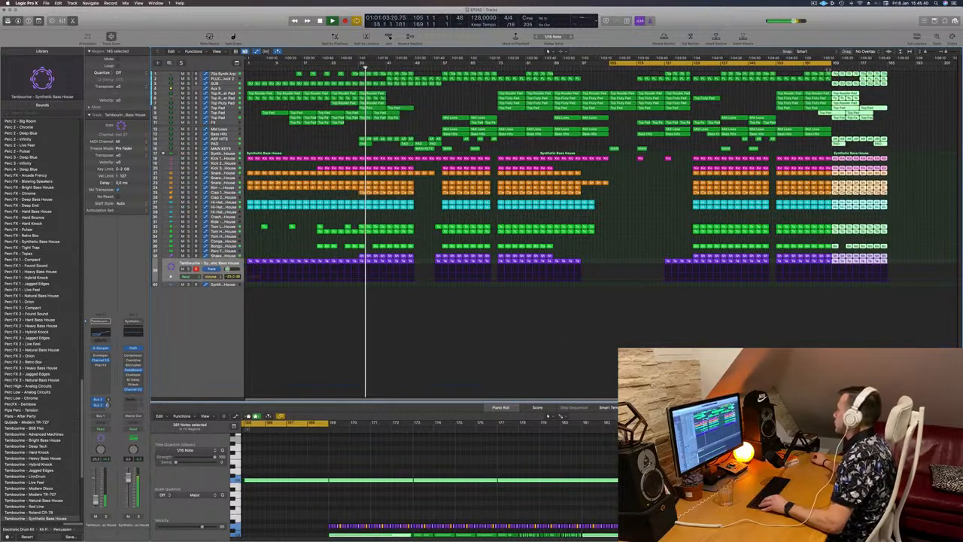
click(831, 65)
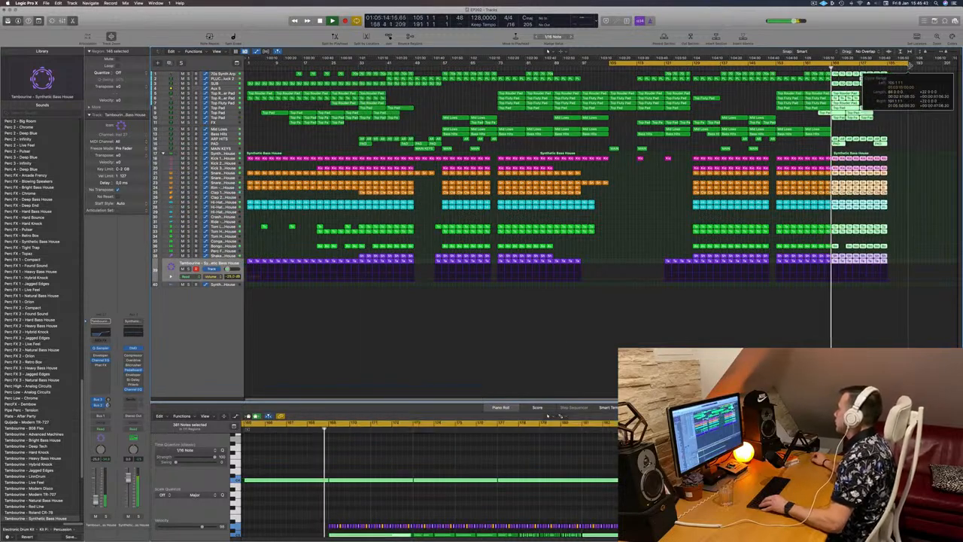
click(919, 128)
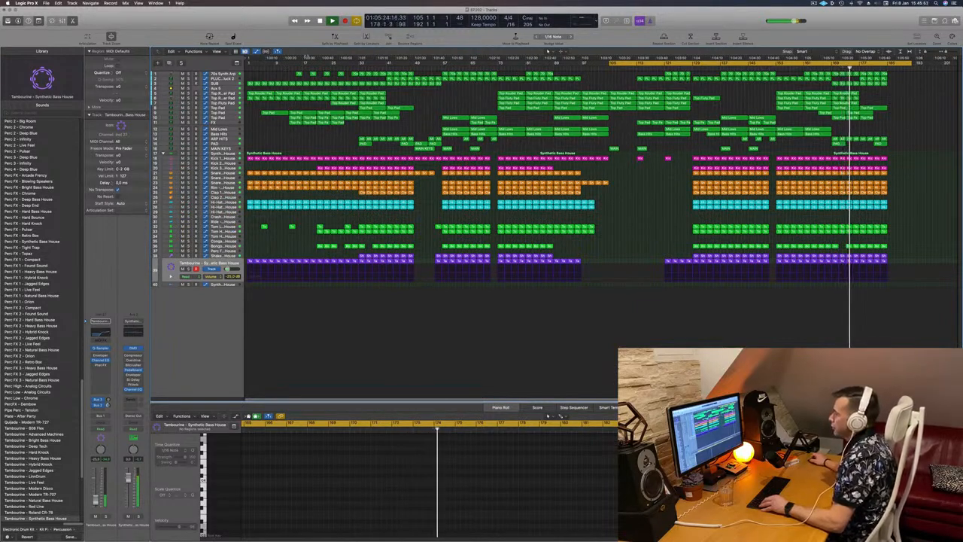
drag(319, 273, 331, 57)
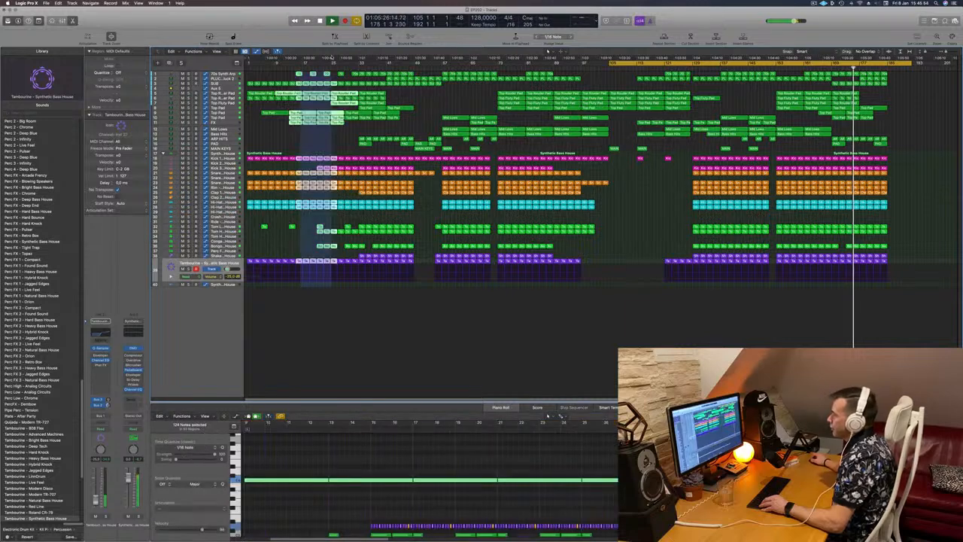
click(324, 135)
click(300, 287)
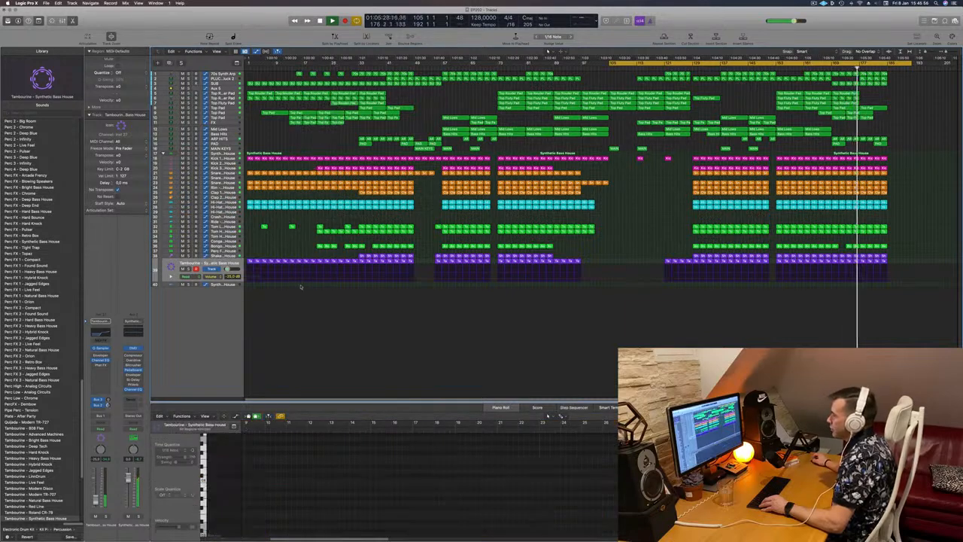
drag(319, 122, 325, 78)
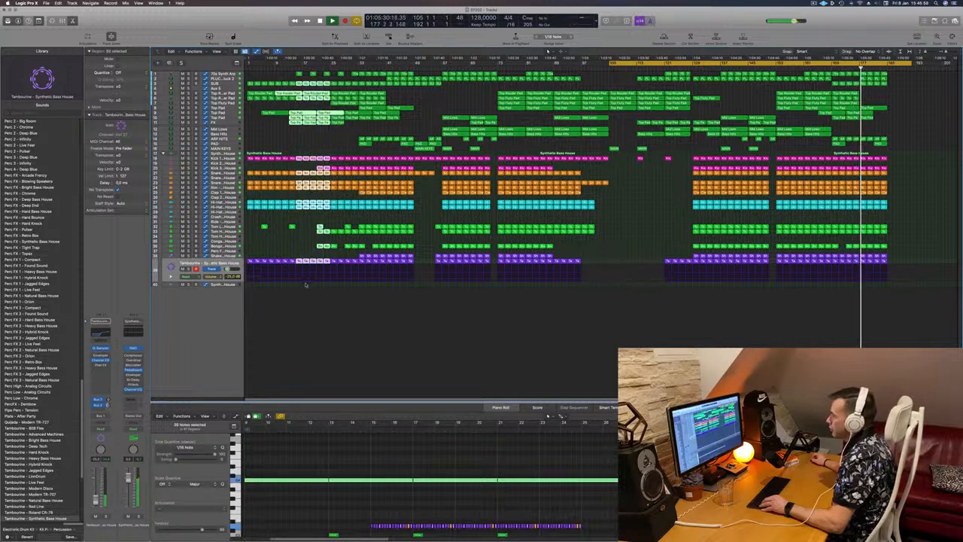
click(304, 289)
- Zoom and scroll through the final section of the arrangement to review its regions
drag(306, 288, 942, 52)
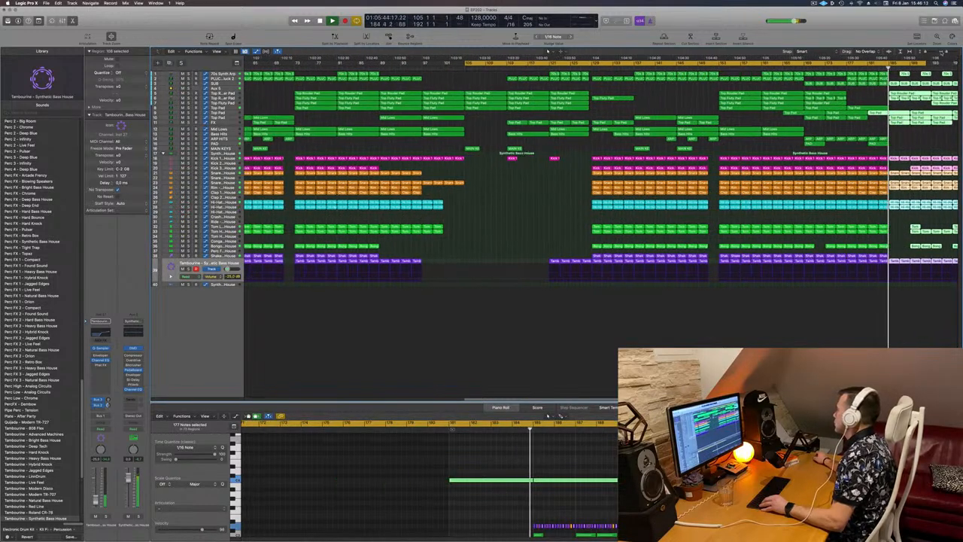
key(super+Left)
key(super+Left)
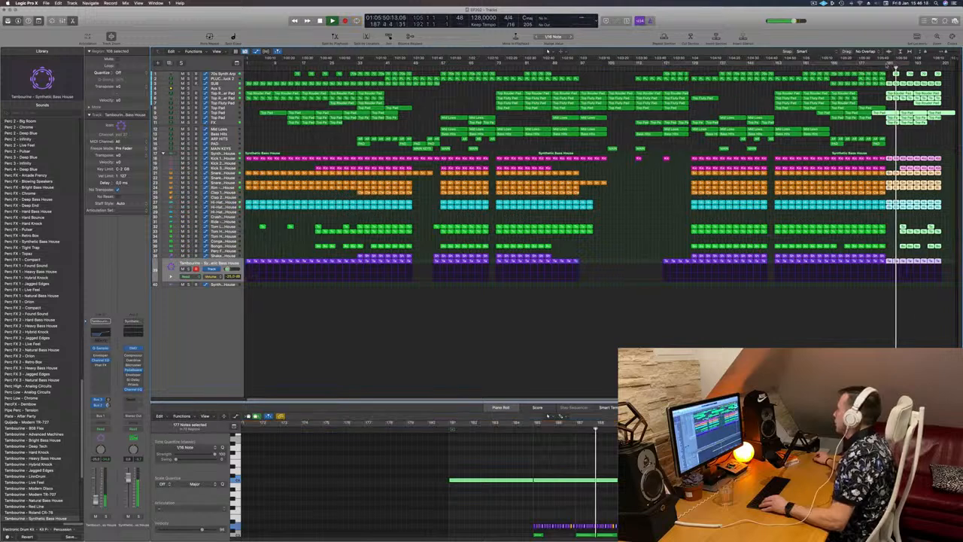
drag(888, 67, 939, 67)
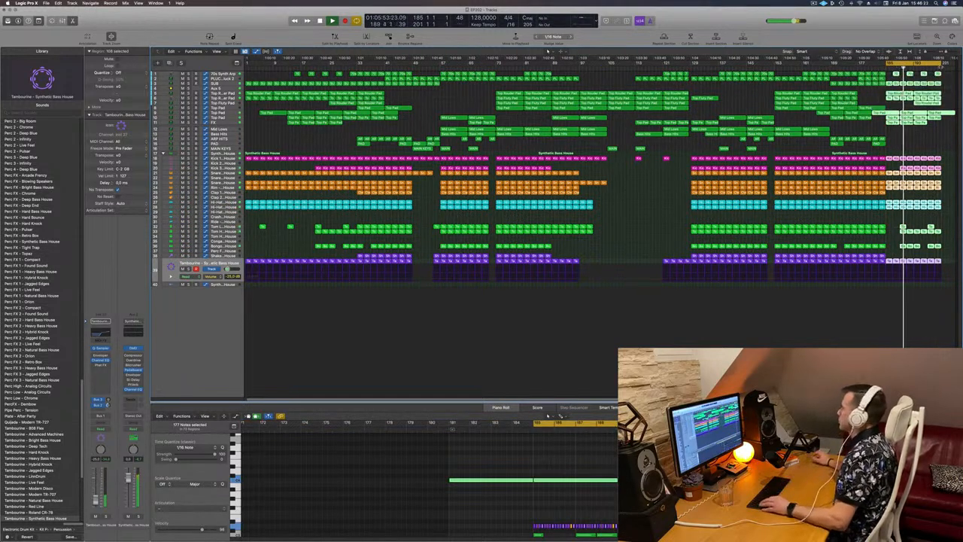
scroll(952, 193, down, 1)
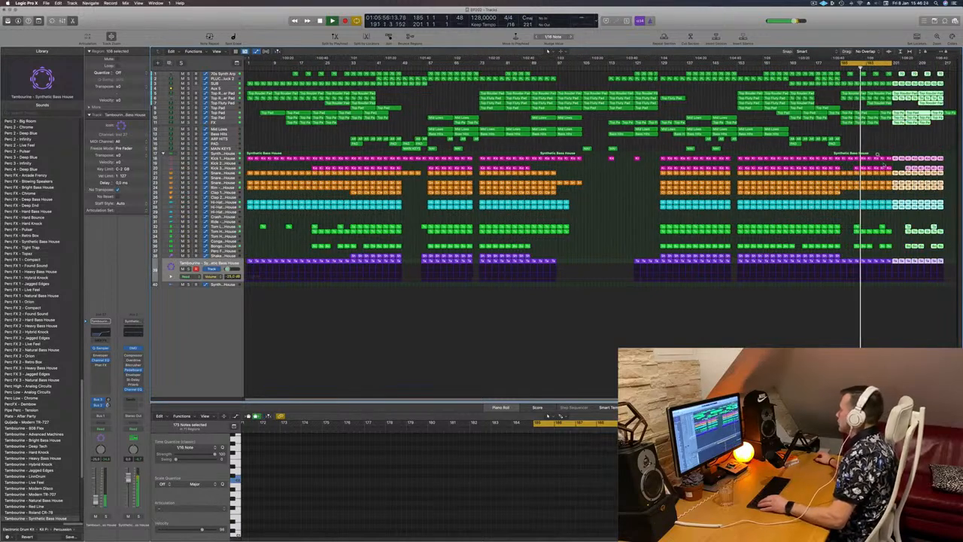
drag(894, 167, 844, 174)
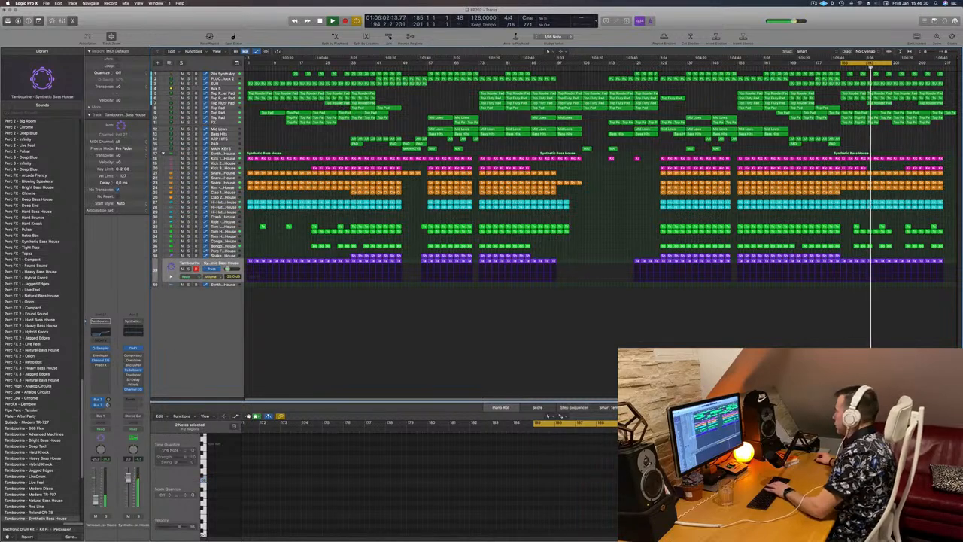
- Select the percussion regions at the end of the final section and delete them
drag(856, 222, 951, 252)
key(Delete)
key(Delete)
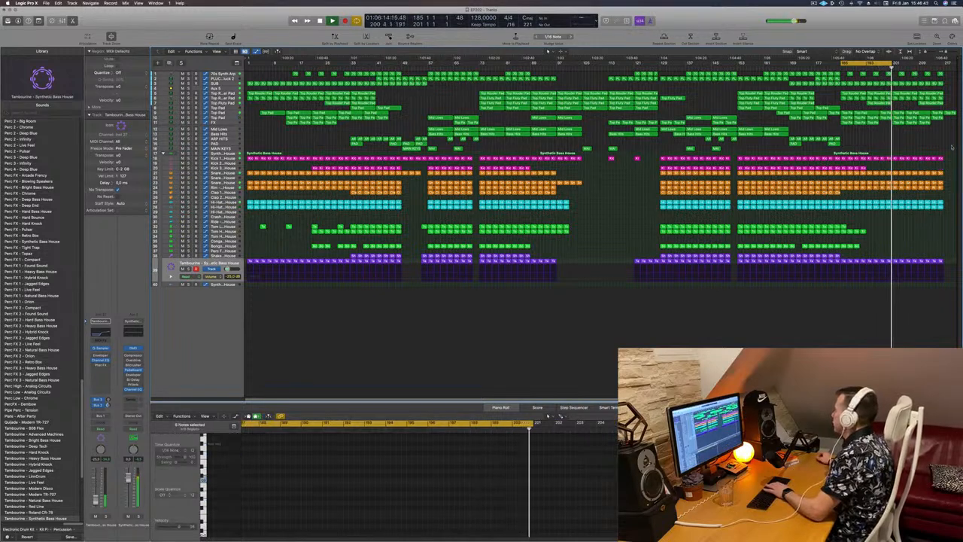
- Move the playhead across the final section to audition it during playback
drag(892, 64, 950, 64)
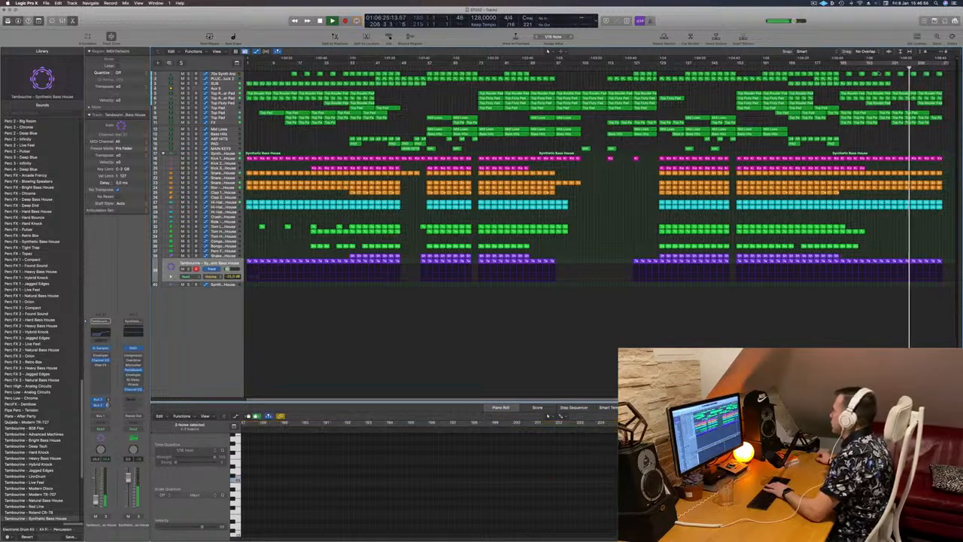
click(879, 68)
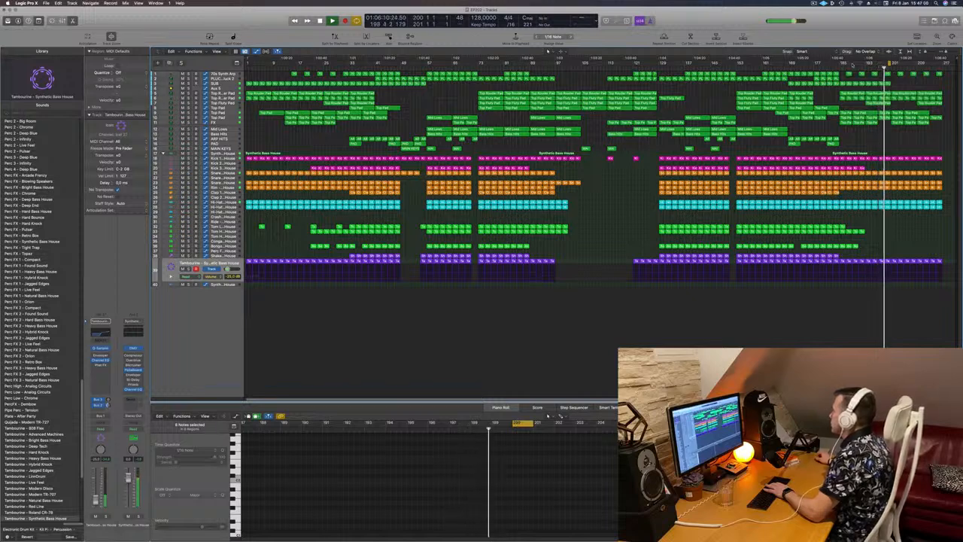
drag(905, 66, 944, 68)
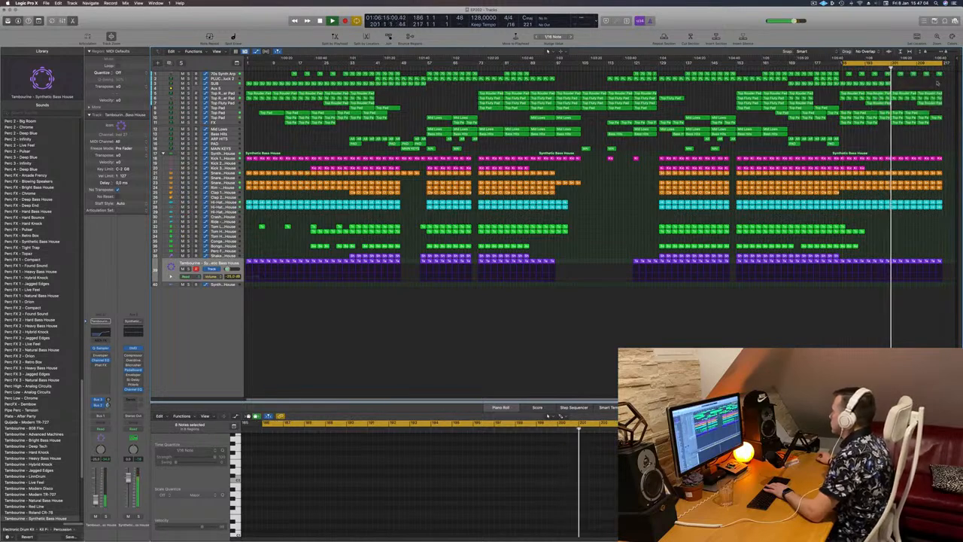
drag(927, 80, 942, 75)
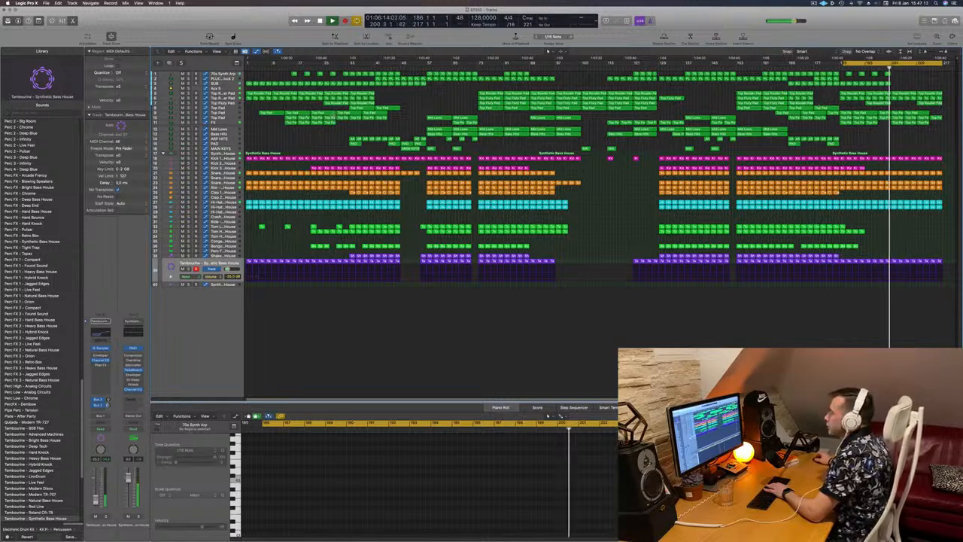
- Select the Aux 5 track and toggle its solo on and off to audition it
click(226, 123)
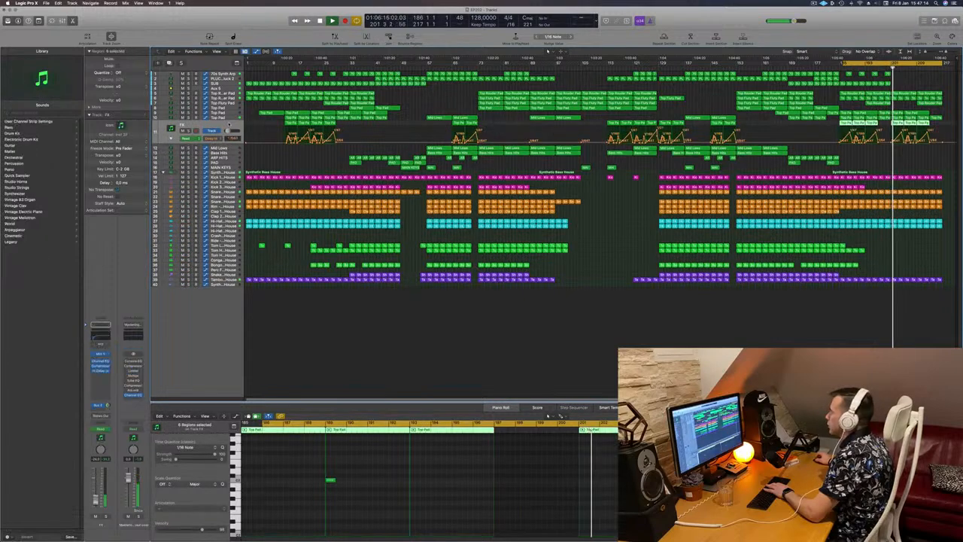
click(231, 94)
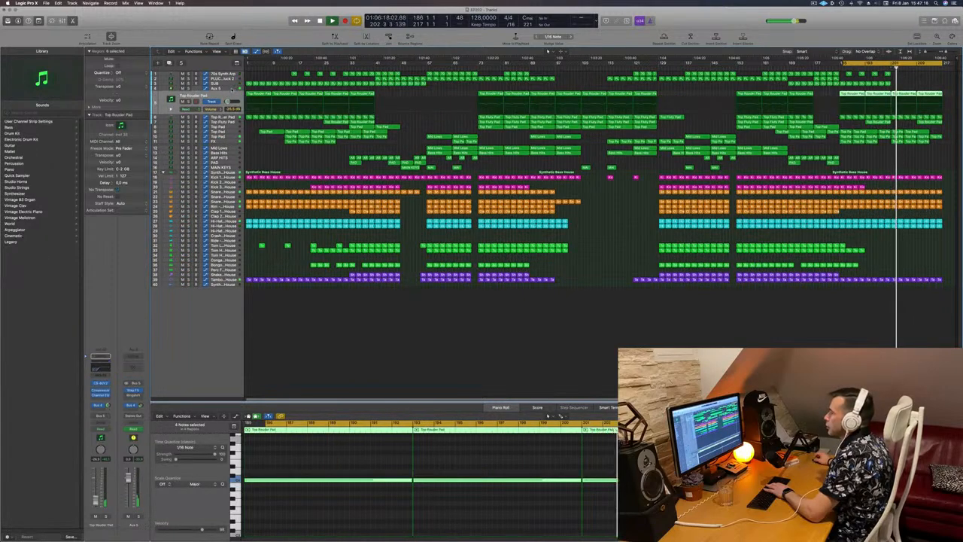
click(231, 90)
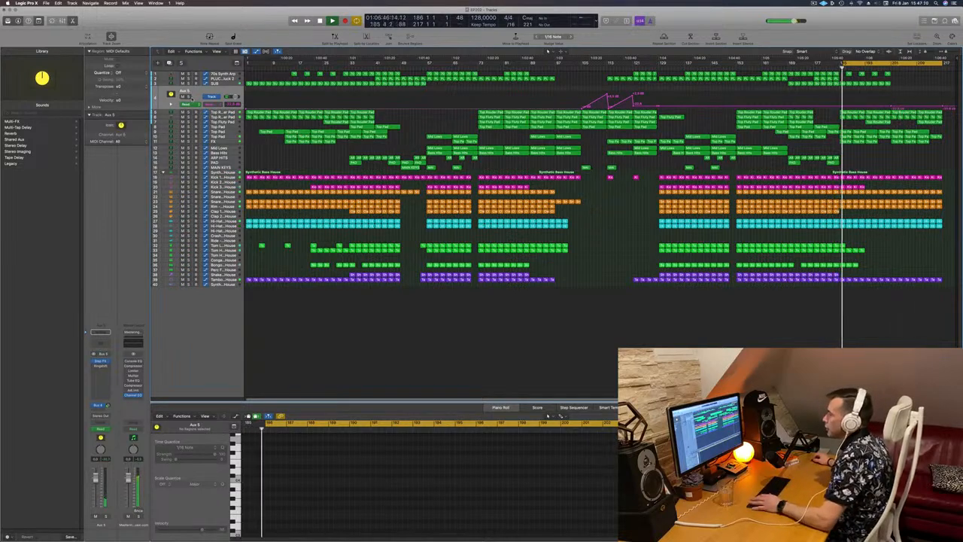
key(s)
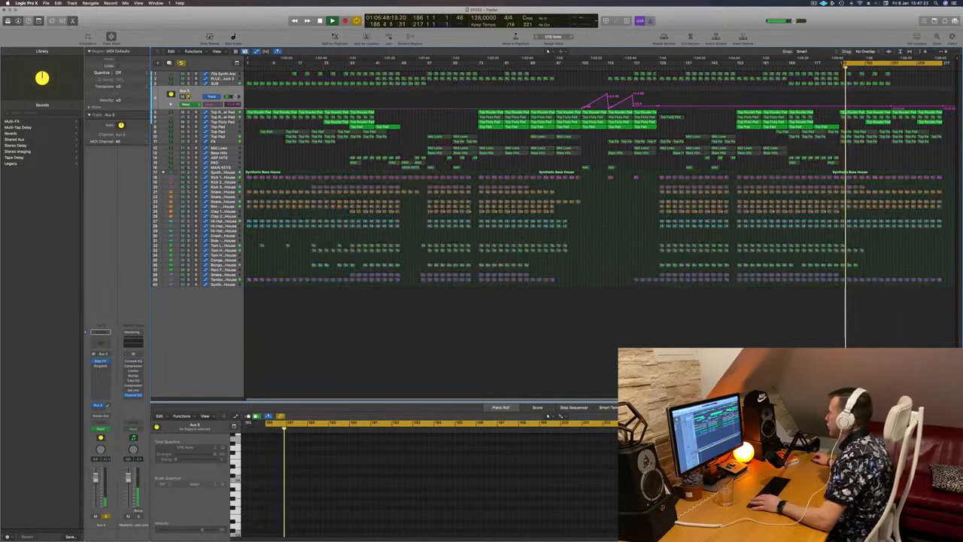
key(s)
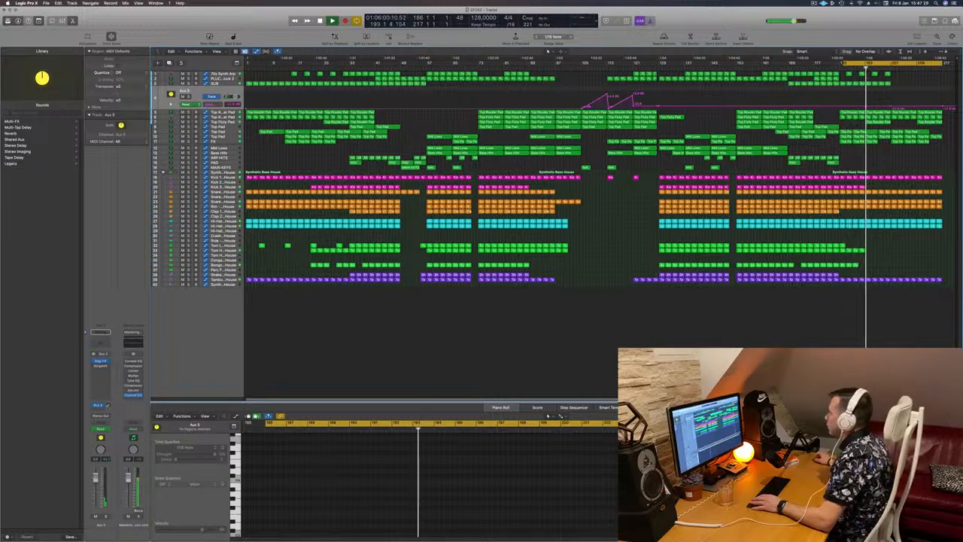
- Select the Top Fluty Pad track and toggle its solo on and off to audition it
click(226, 118)
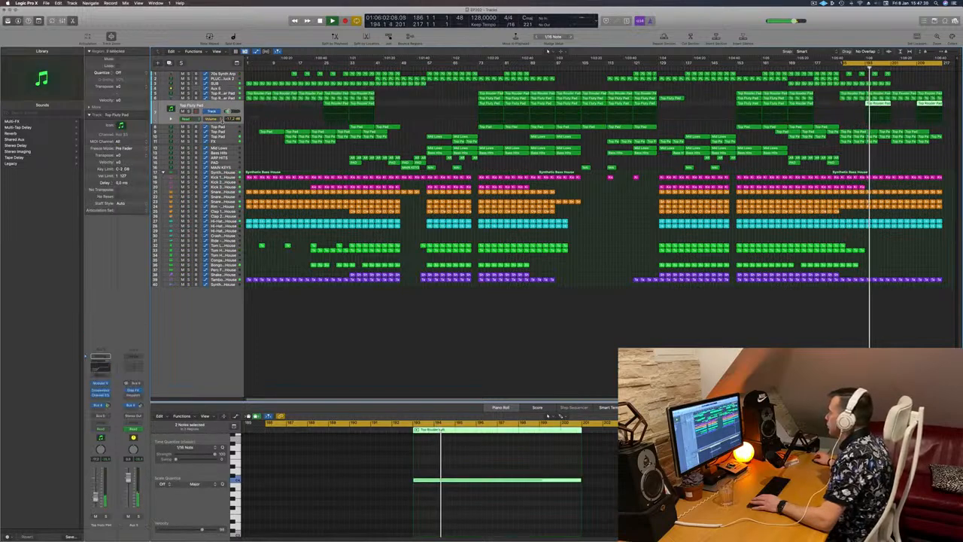
key(ctrl+s)
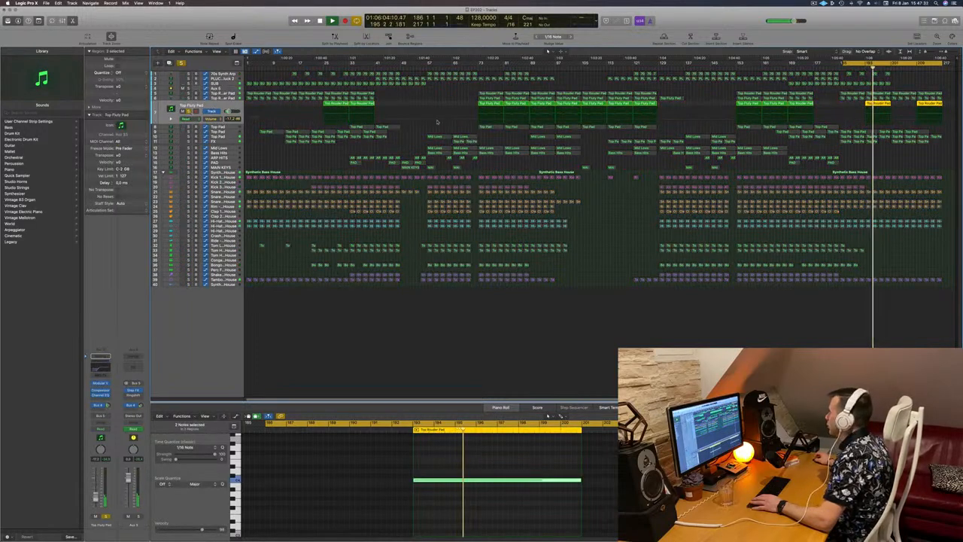
key(ctrl+s)
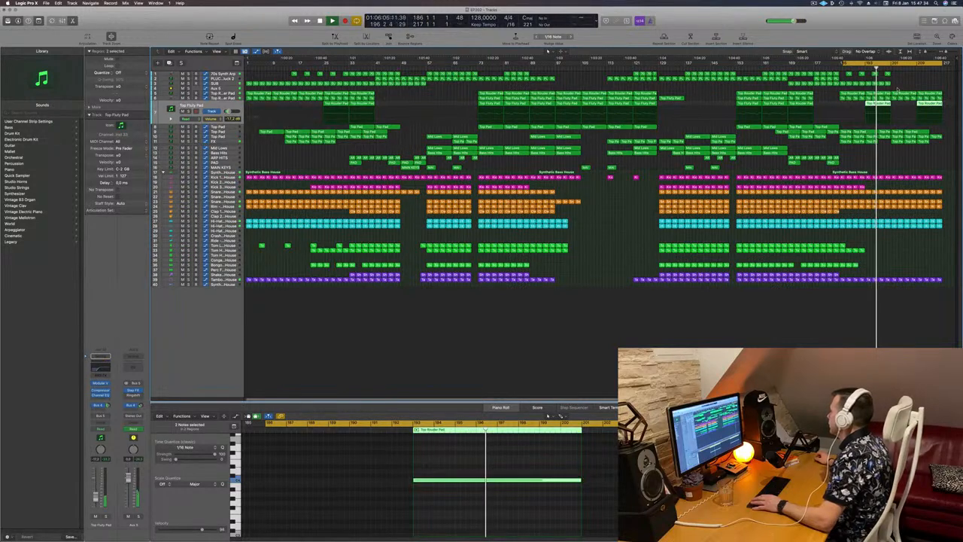
- Try deleting the pad regions at the end of the final section
drag(896, 89, 934, 107)
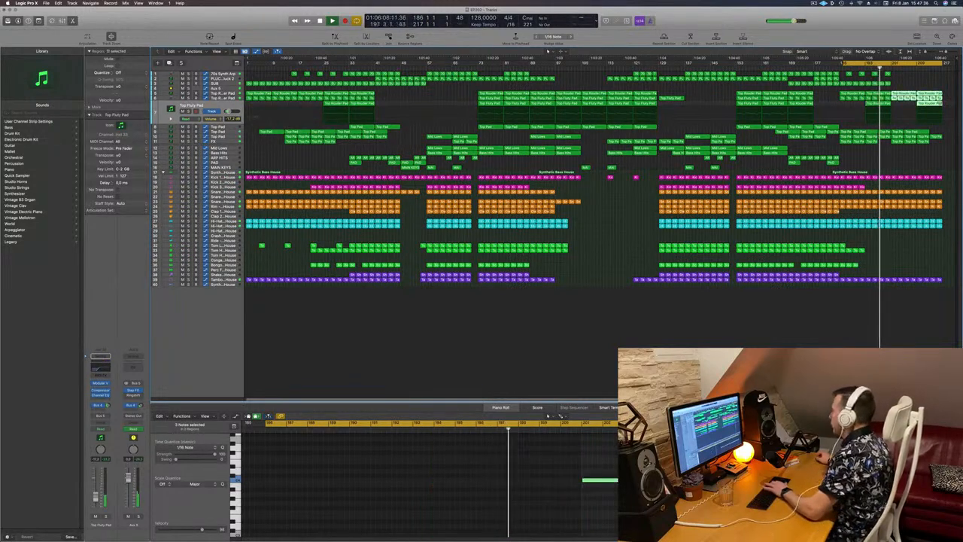
key(Delete)
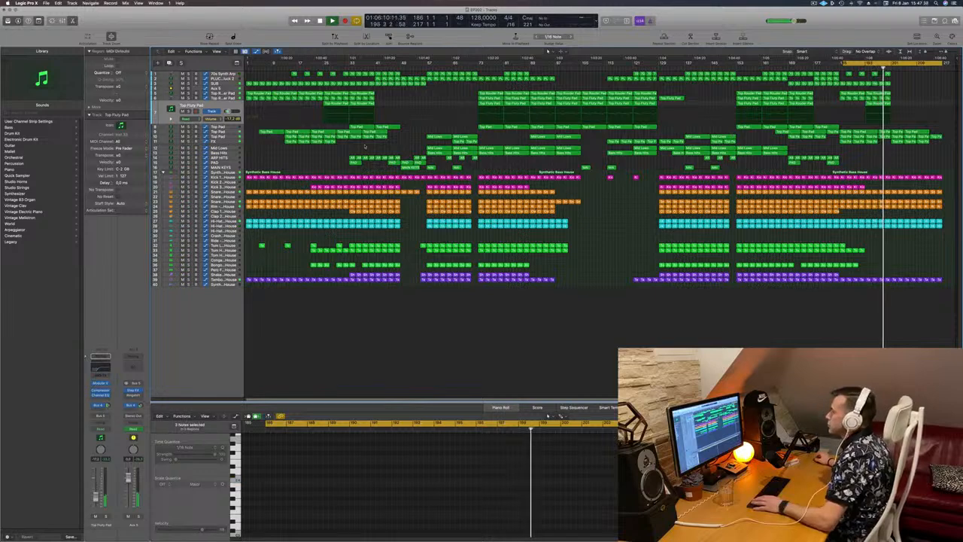
key(ctrl+z)
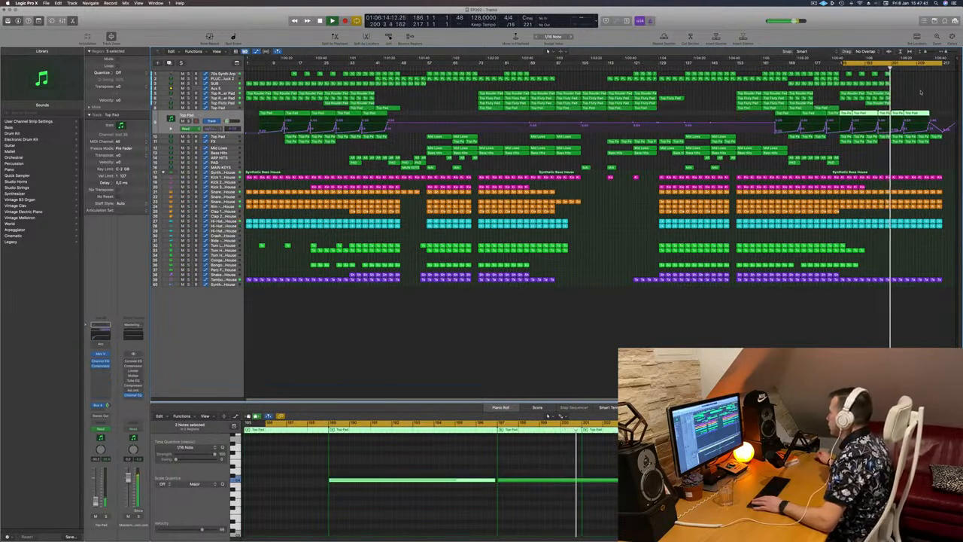
- Delete the Top Pad region and the last Tambourine regions in the final section
drag(899, 102, 914, 113)
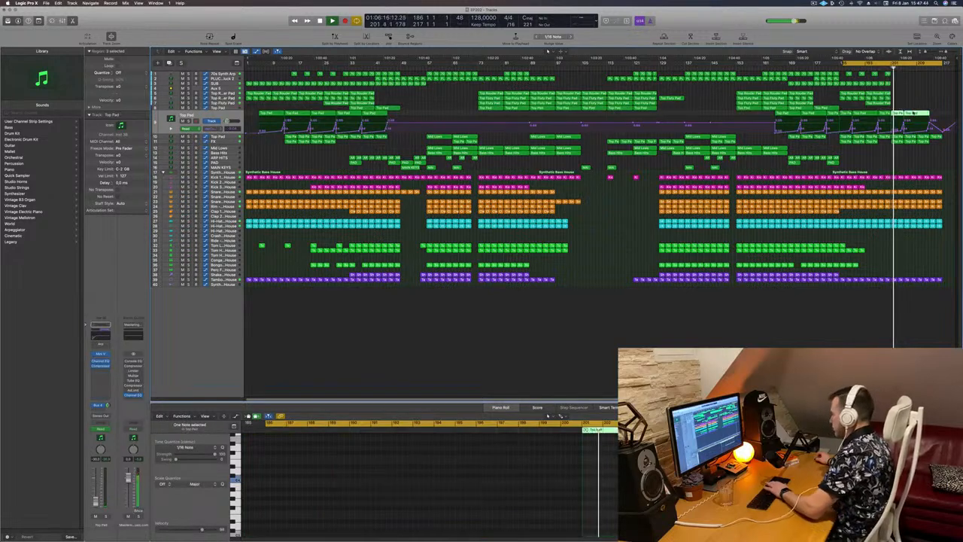
key(BackSpace)
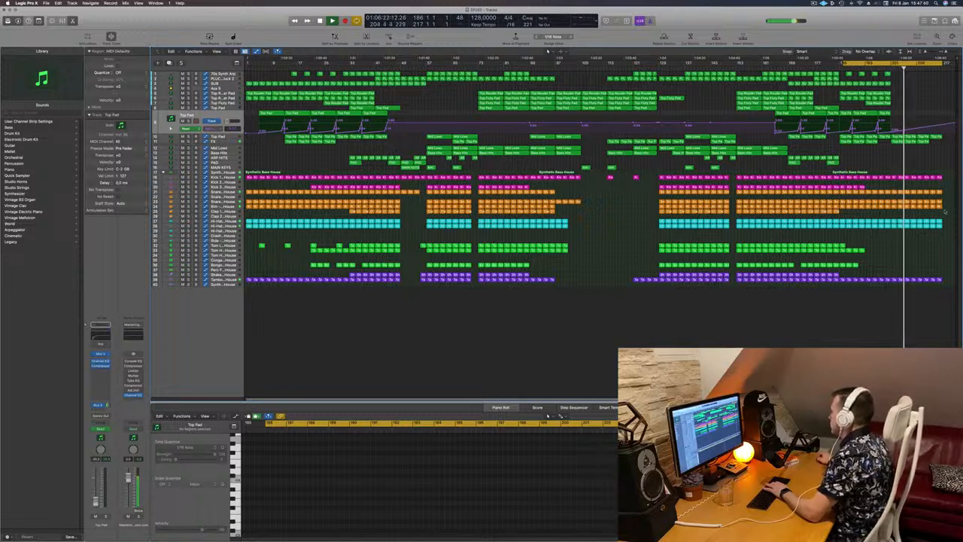
drag(945, 276, 918, 285)
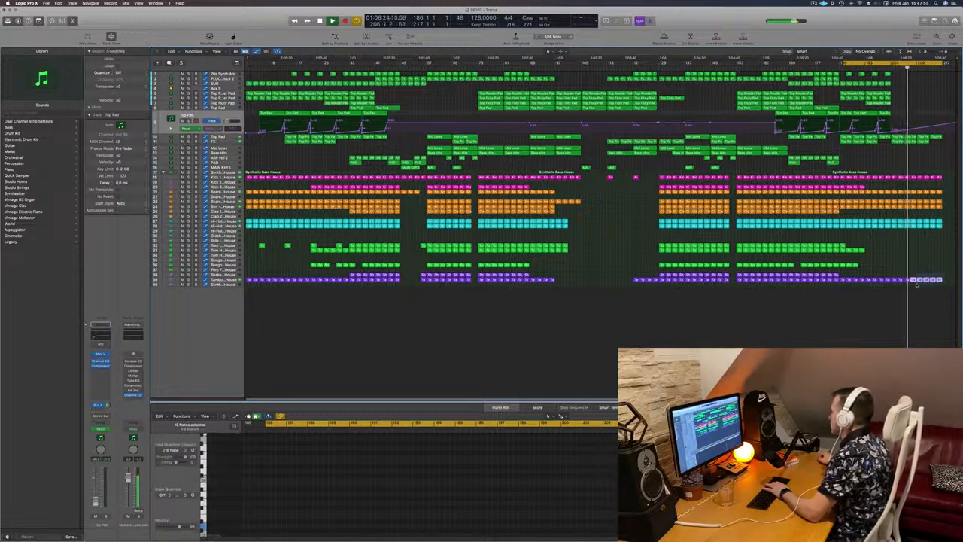
key(BackSpace)
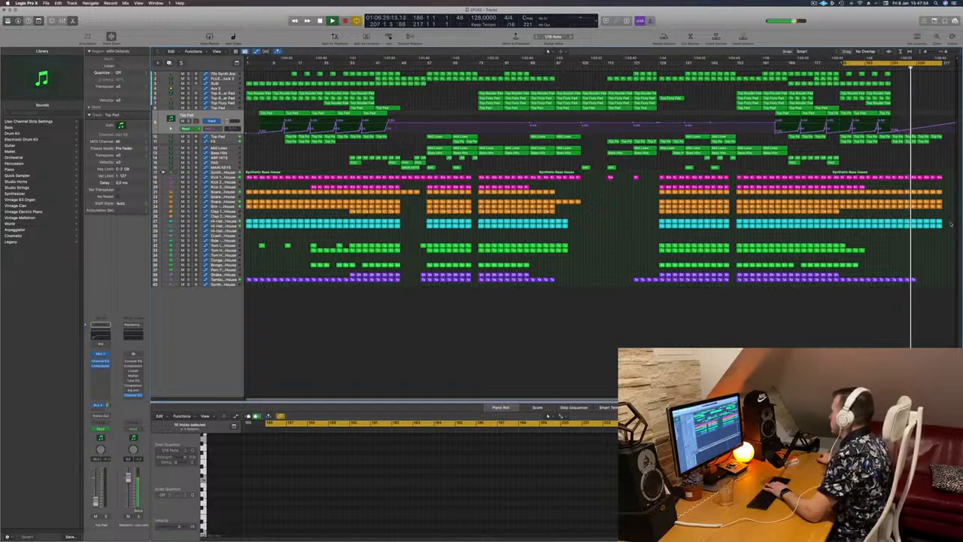
- Delete the last Snare regions at the end of the final section and play the song from the start
click(938, 205)
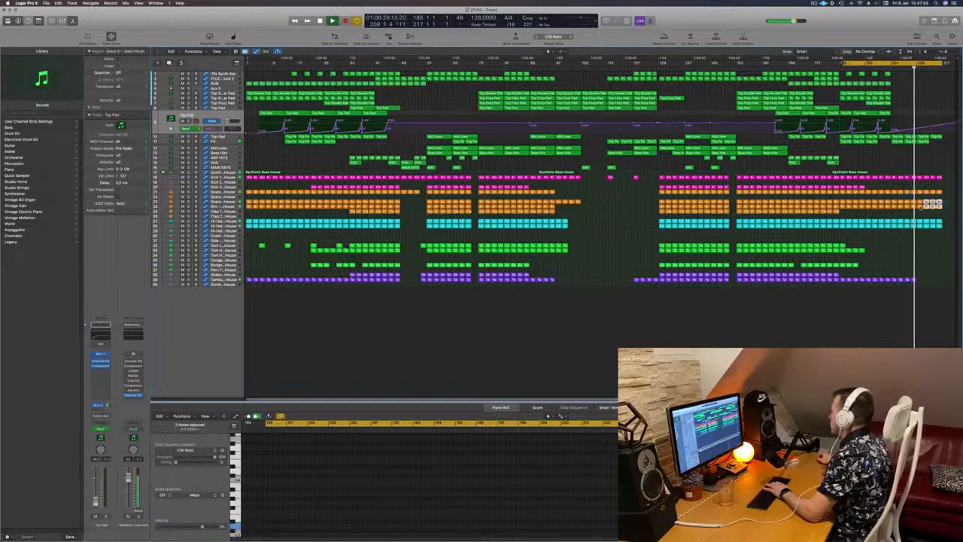
key(BackSpace)
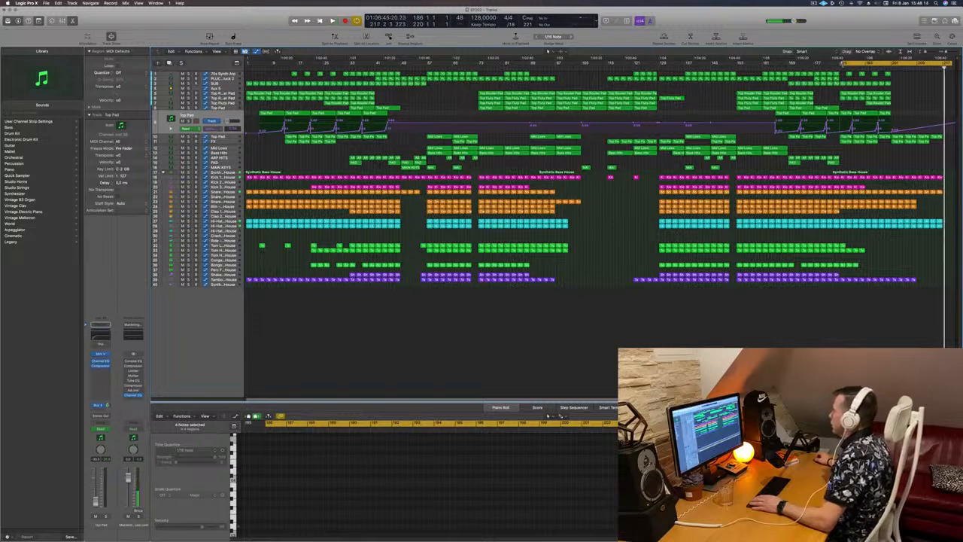
drag(842, 63, 247, 63)
key(space)
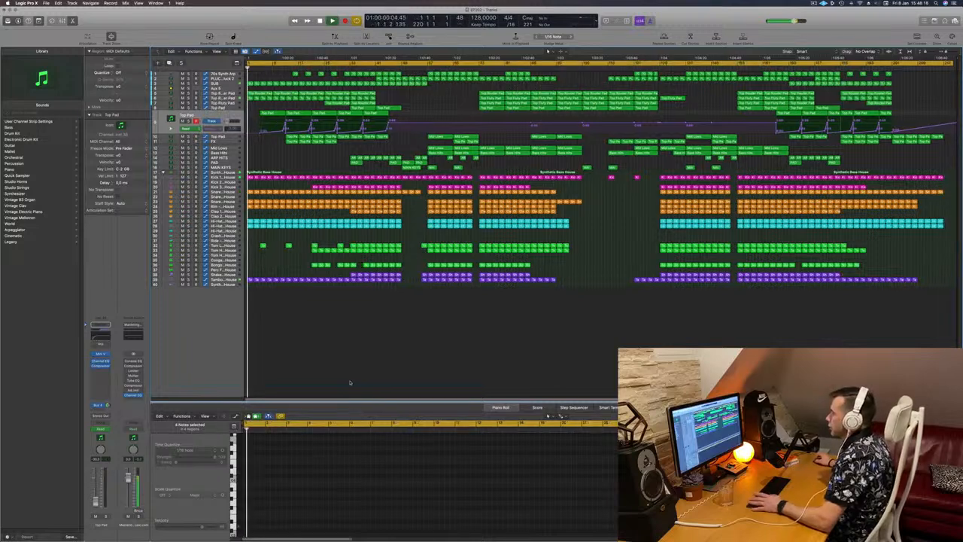
- Zoom in on the arrangement's opening bars to examine them during playback
key(super+Down)
key(super+Down)
key(super+Down)
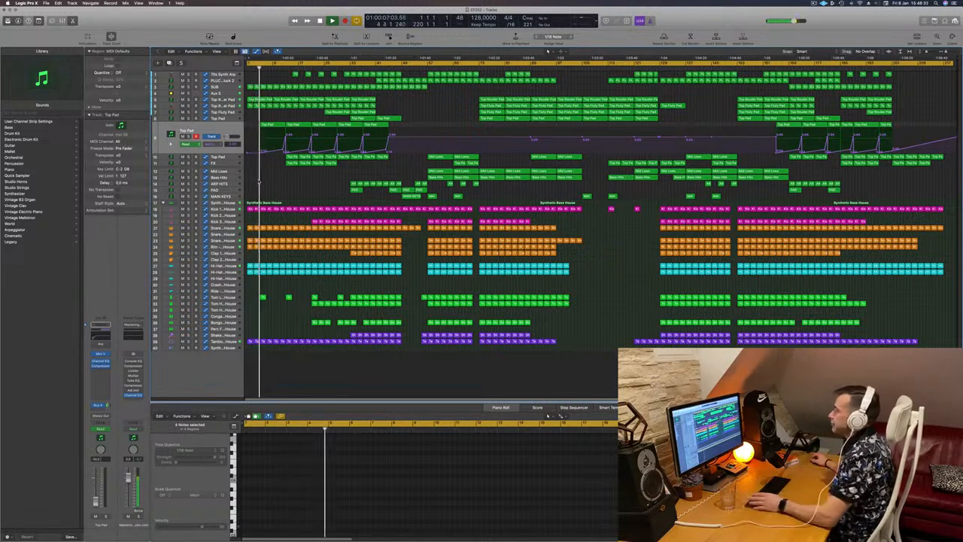
key(super+Right)
key(super+Right)
key(super+Right)
key(super+Right)
key(super+Right)
key(super+Right)
key(super+Right)
key(super+Right)
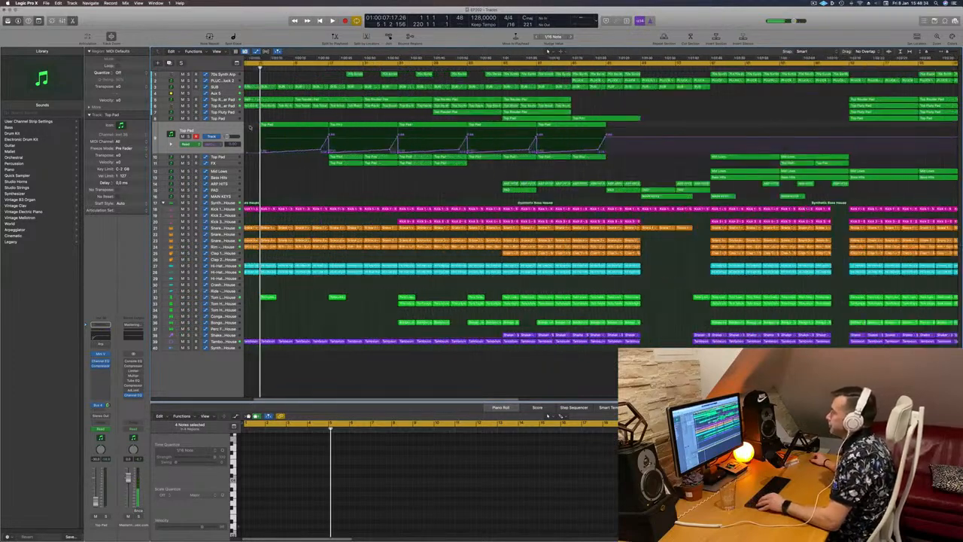
key(super+Left)
key(super+Left)
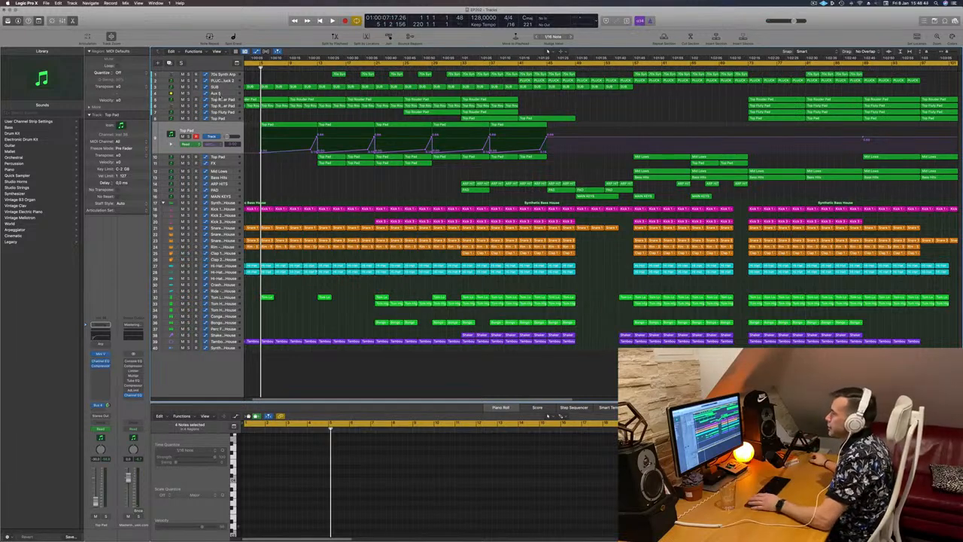
- Cut out a short slice of the Top Rowdier Pad regions near the start, choosing to split crossing notes
click(221, 93)
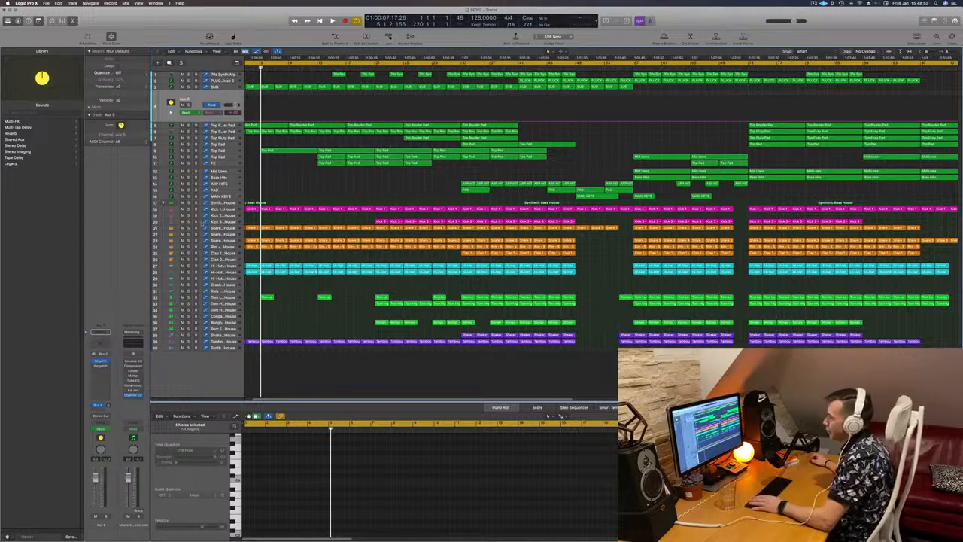
scroll(301, 186, down, 5)
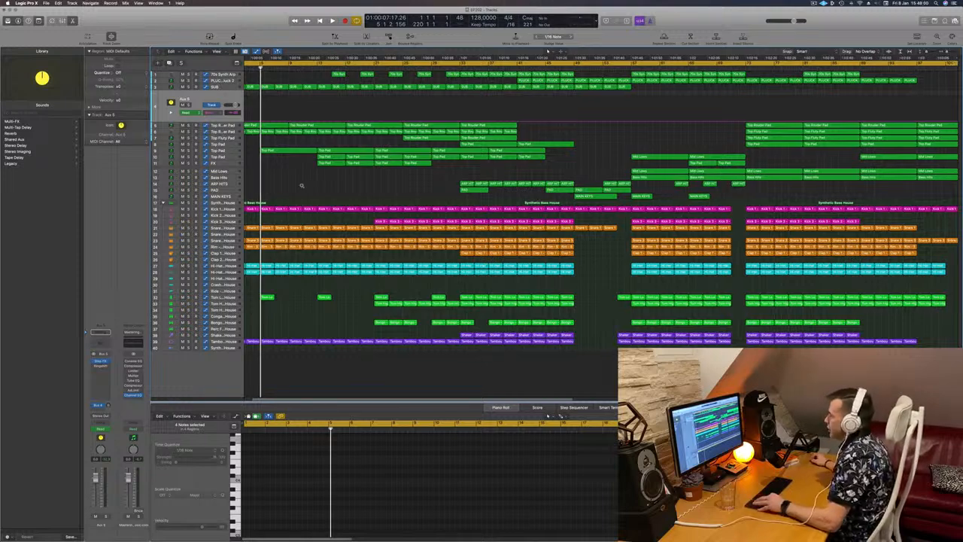
scroll(300, 186, down, 2)
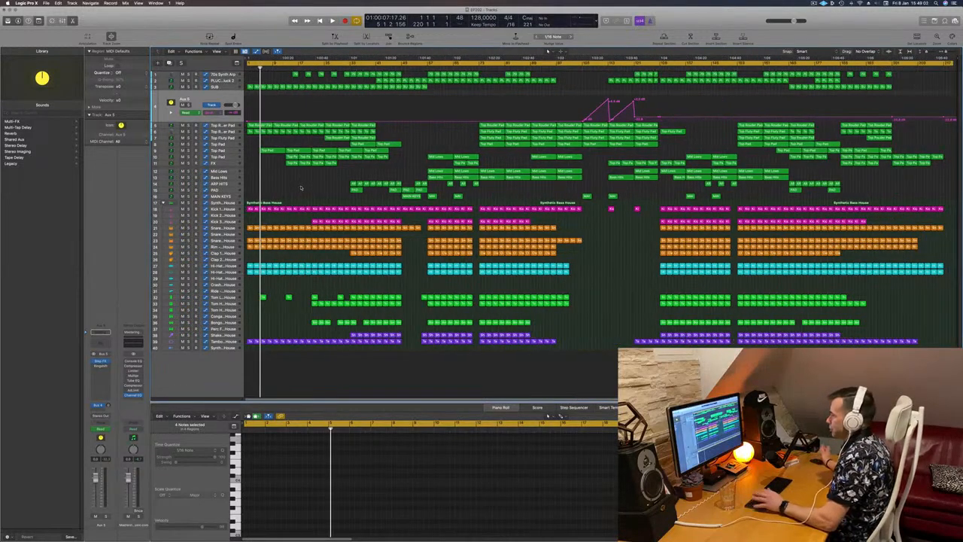
key(space)
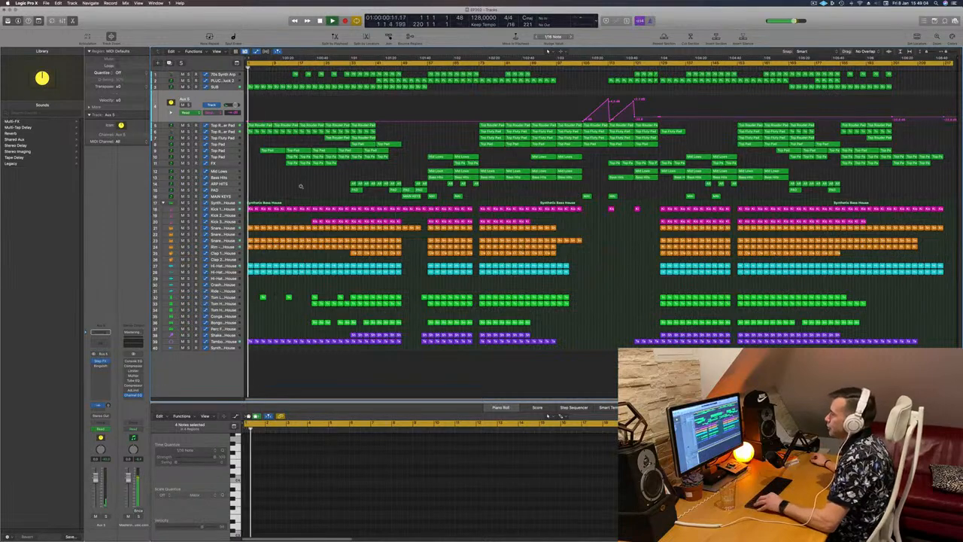
scroll(300, 186, up, 8)
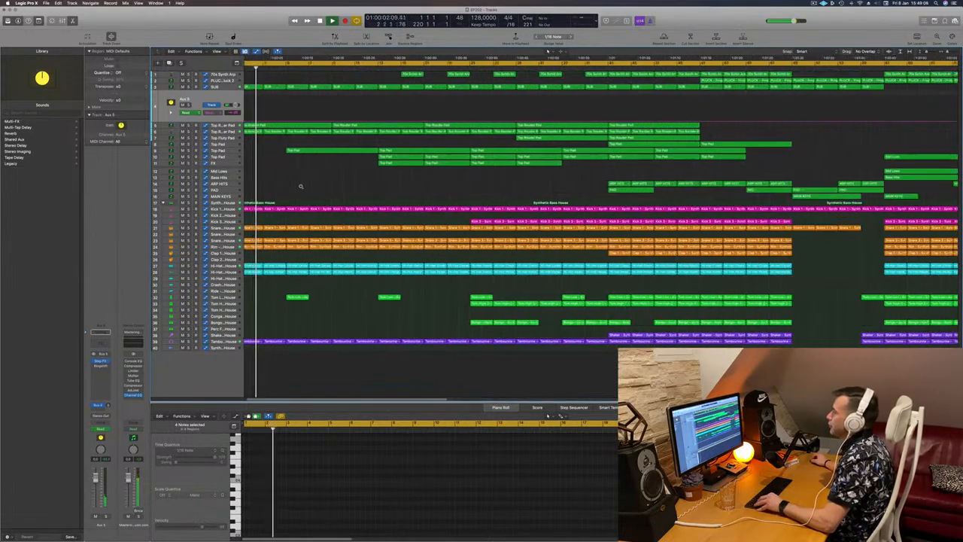
scroll(300, 186, up, 2)
scroll(289, 141, up, 2)
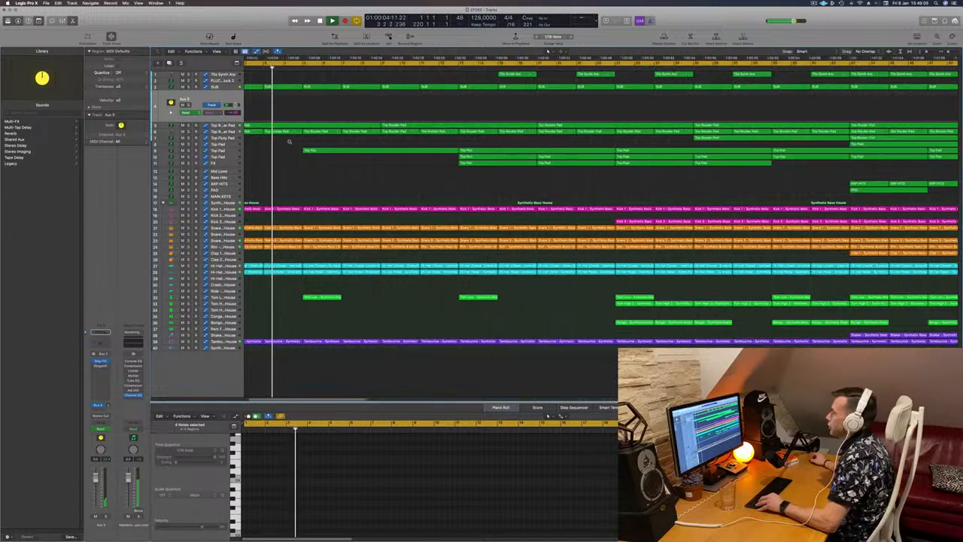
scroll(289, 142, up, 1)
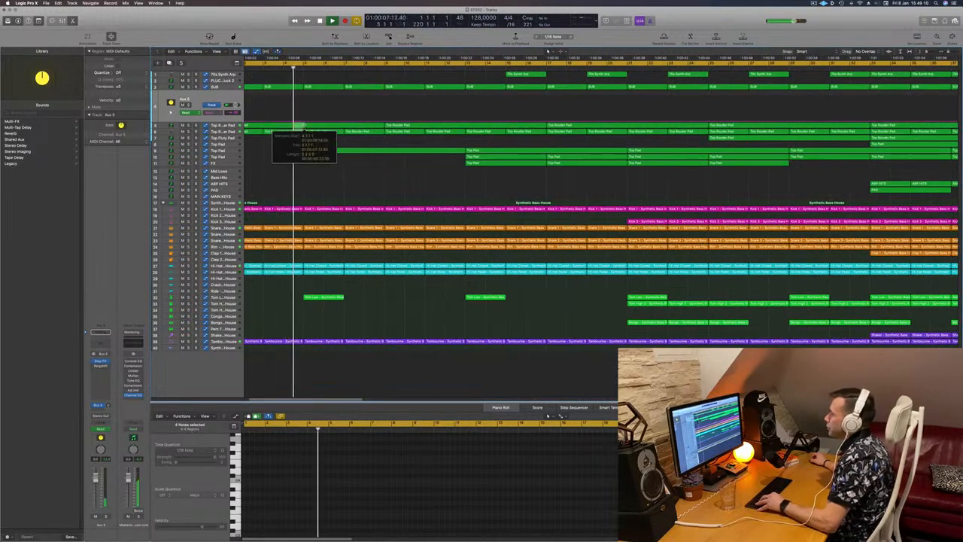
drag(304, 126, 304, 137)
key(Delete)
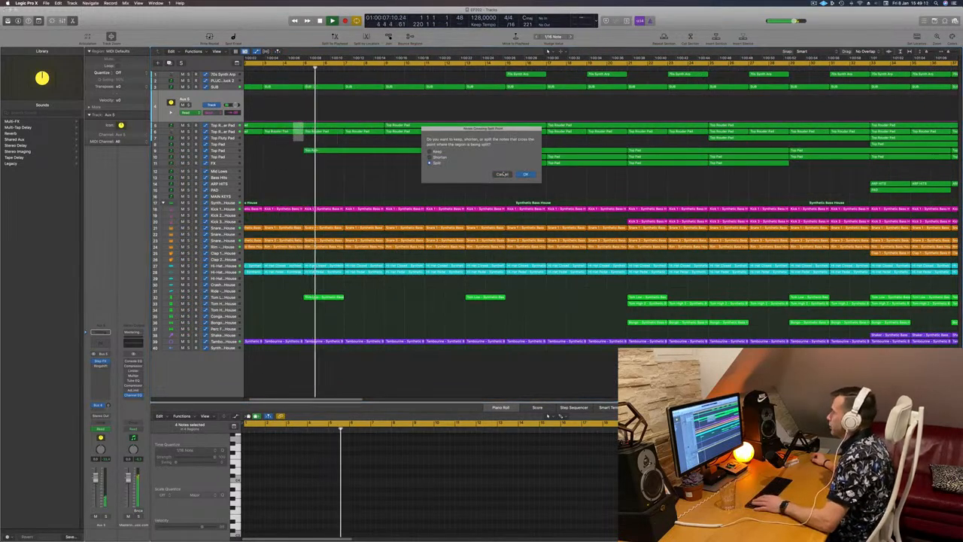
click(523, 174)
key(Return)
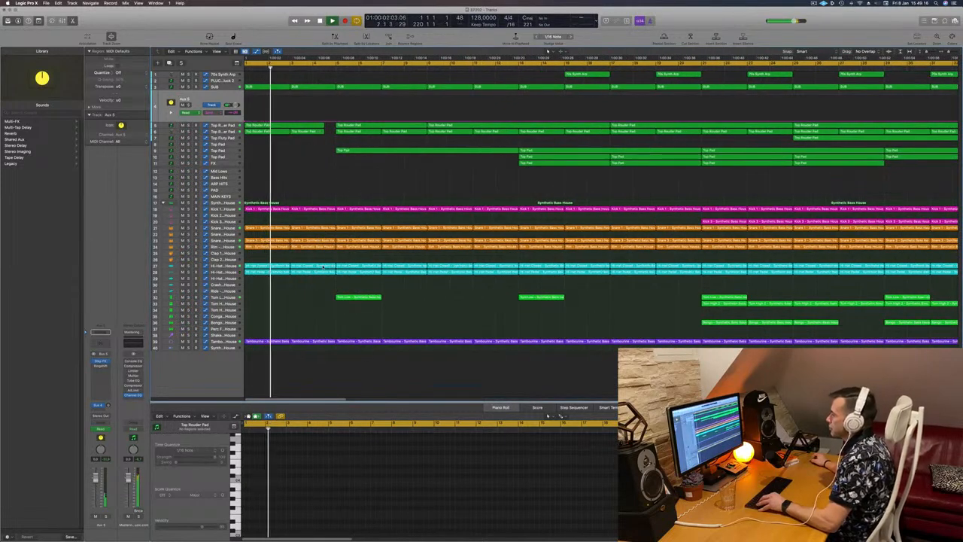
- Cut the same short slice out of the percussion tracks from the Hi-Hats down to the Tambourine
drag(331, 279, 335, 344)
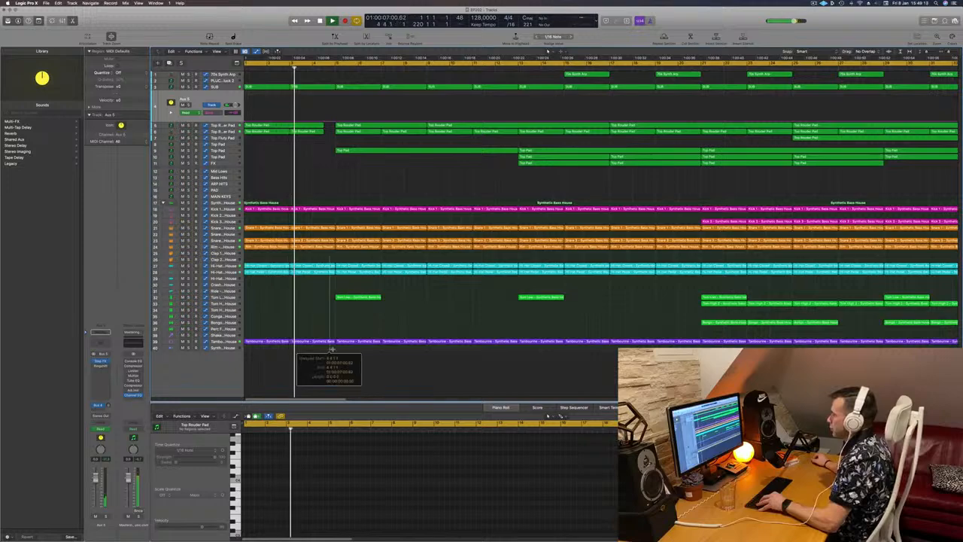
key(Delete)
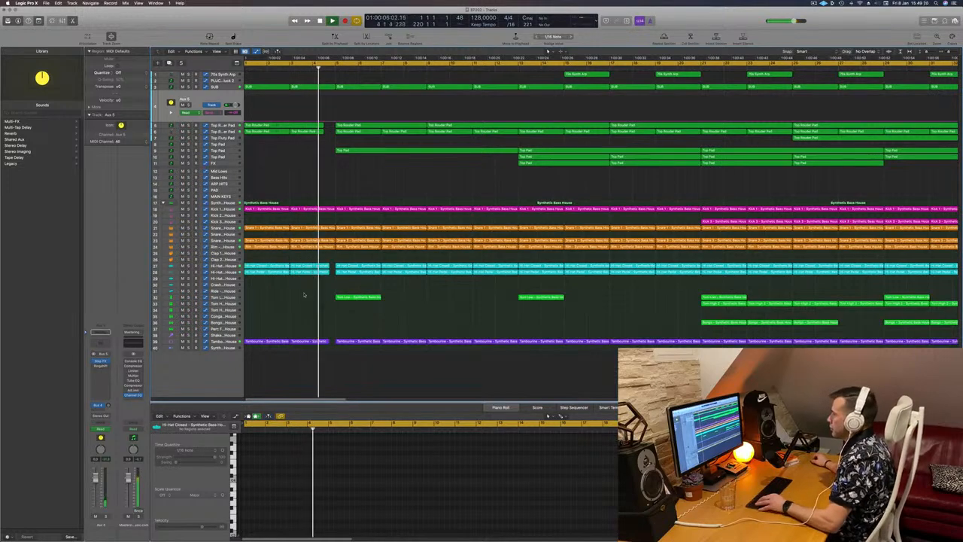
key(super+Left)
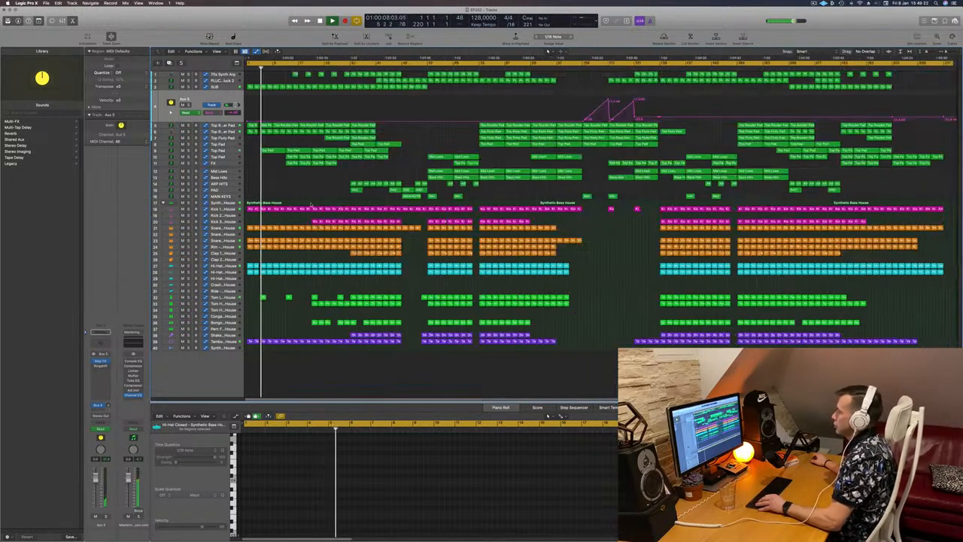
key(super+Right)
key(Return)
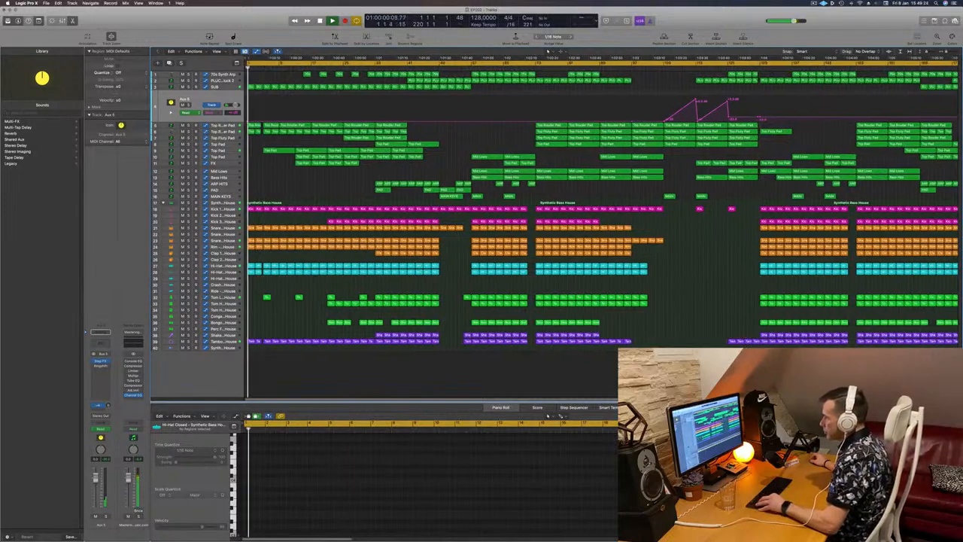
- Shorten the two Hi-Hat Closed regions before the gap by trimming their ends
key(super+Right)
key(super+Right)
key(super+Right)
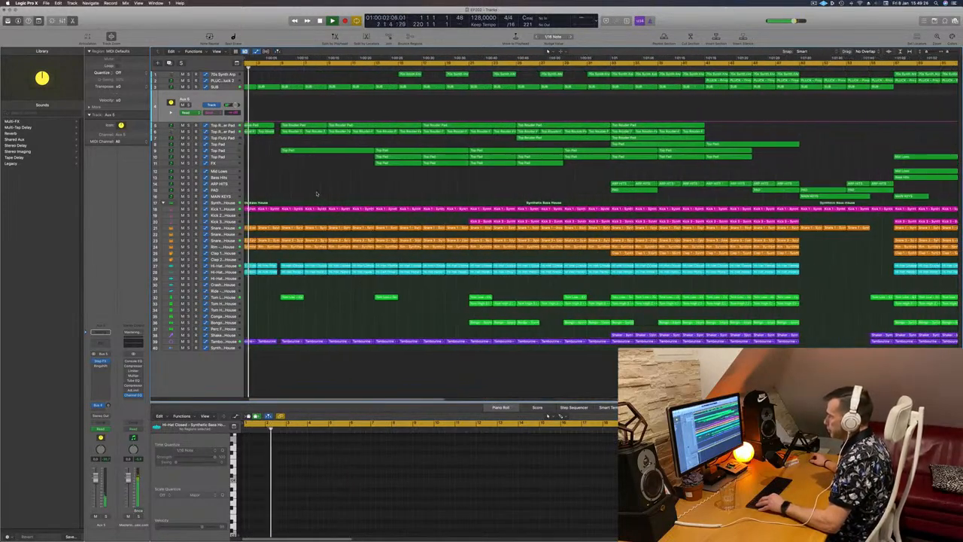
key(super+Right)
key(super+Right)
key(super+Right)
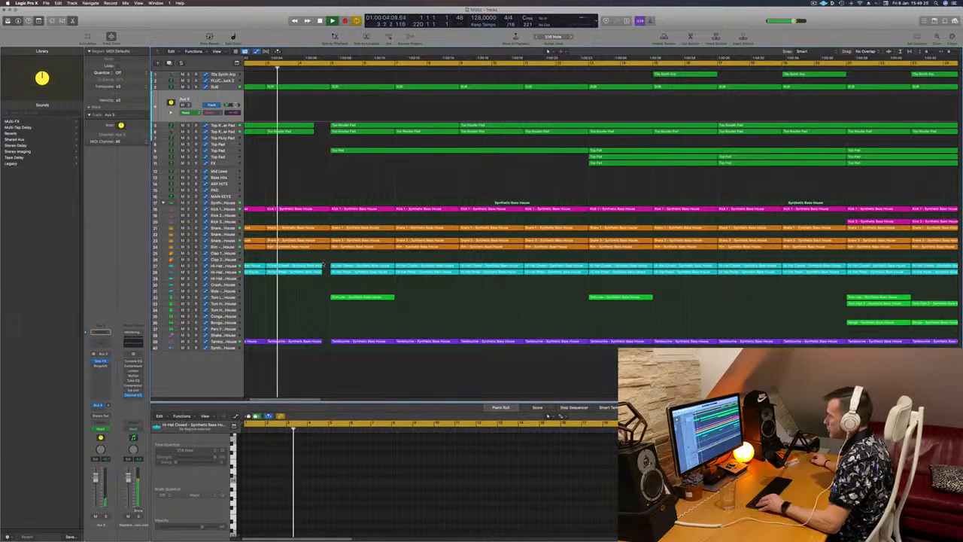
drag(323, 263, 316, 288)
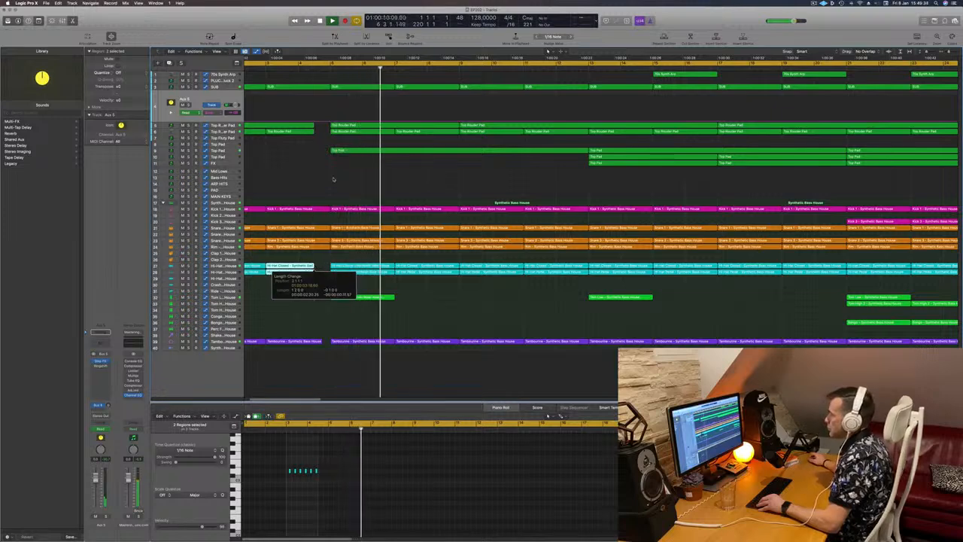
key(Return)
key(super+Left)
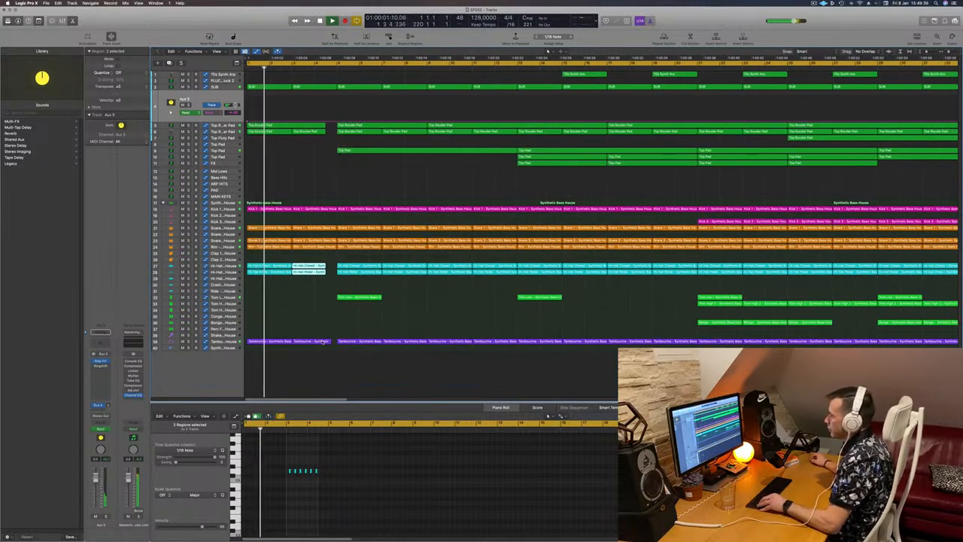
- Shorten the Tambourine region before the gap by trimming its end
click(323, 341)
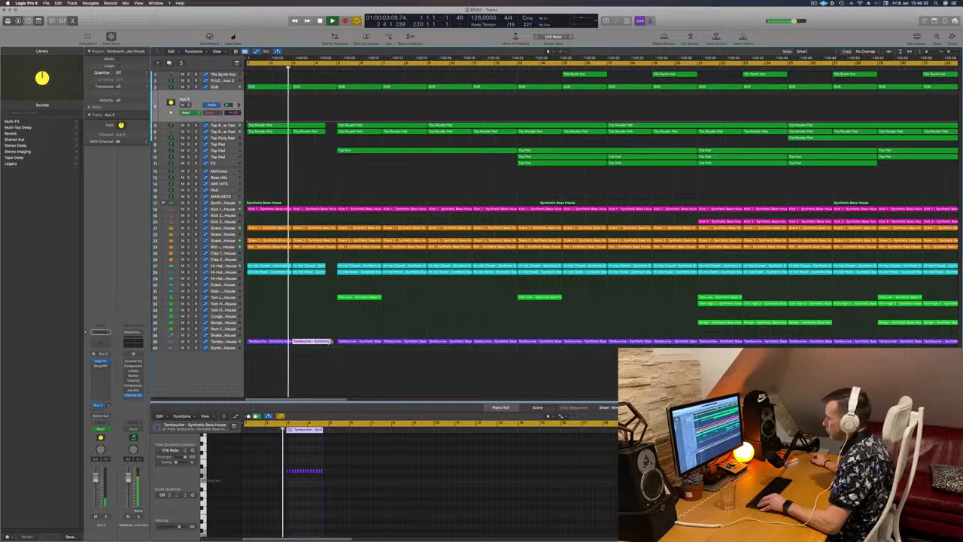
drag(328, 343, 324, 343)
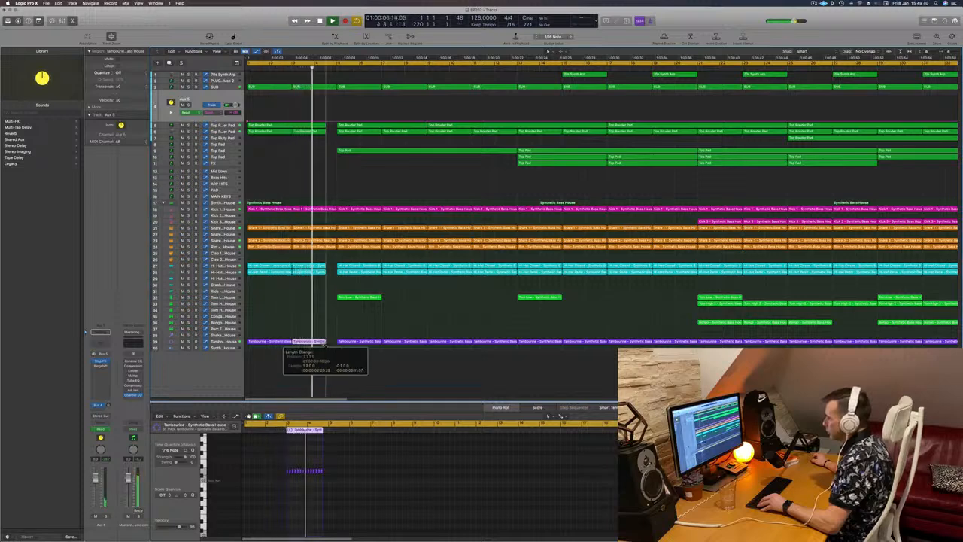
key(super+Left)
key(super+Left)
key(super+Left)
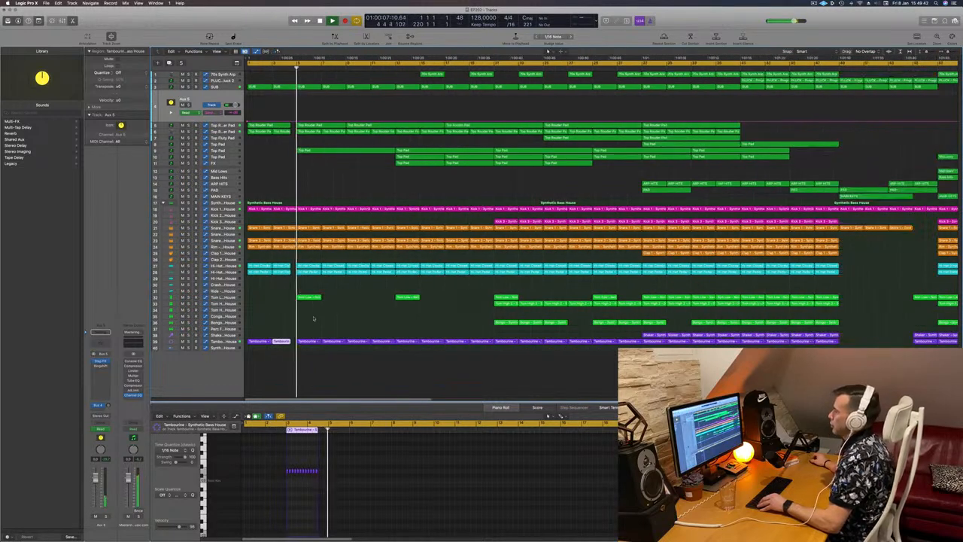
key(super+Right)
key(super+Right)
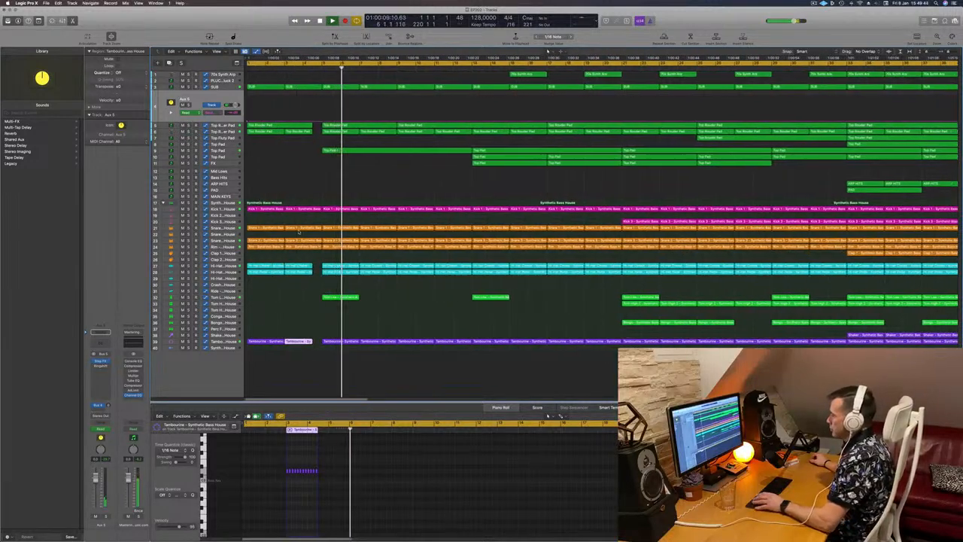
key(Return)
key(super+Right)
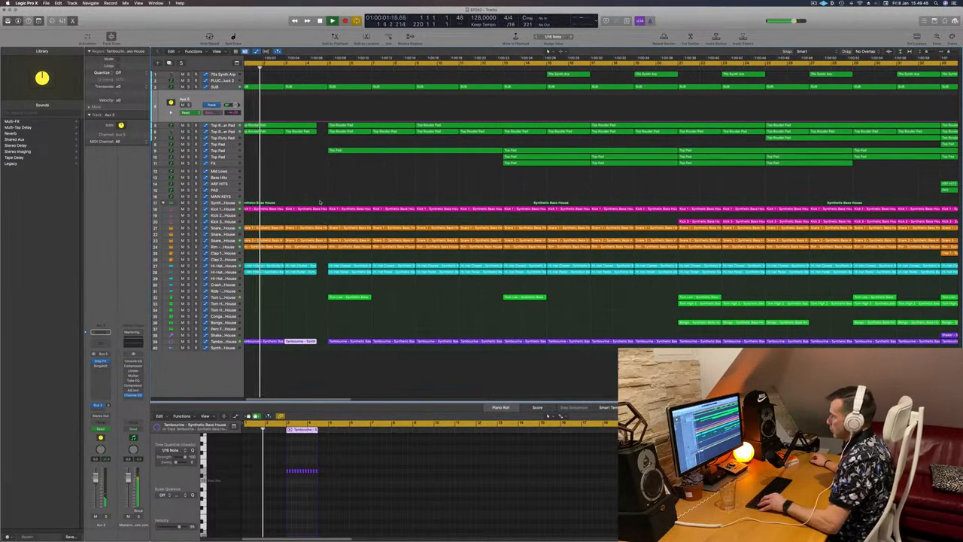
- Cut the same short gap across the Kick, Snare, Rim and Clap tracks
drag(317, 202, 325, 263)
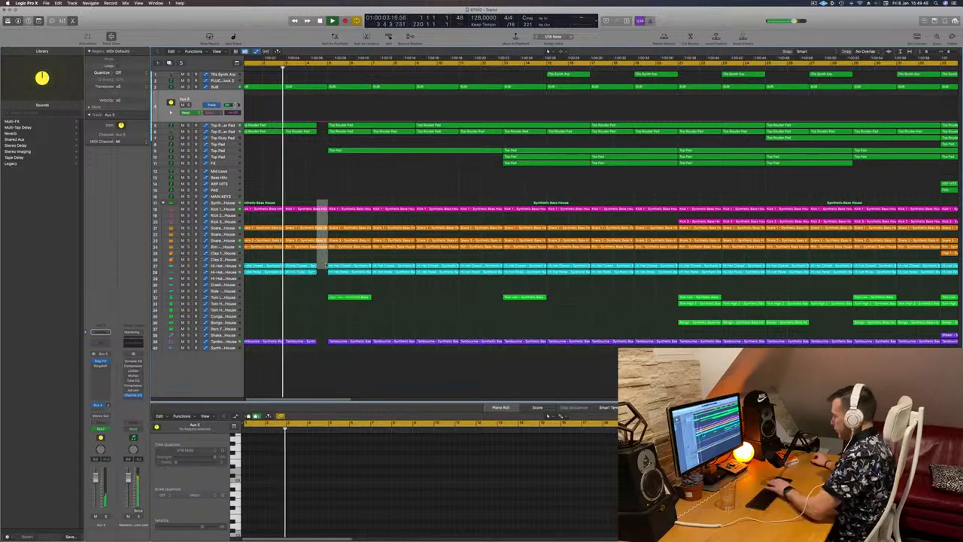
key(Delete)
key(super+Left)
key(super+Left)
key(super+Left)
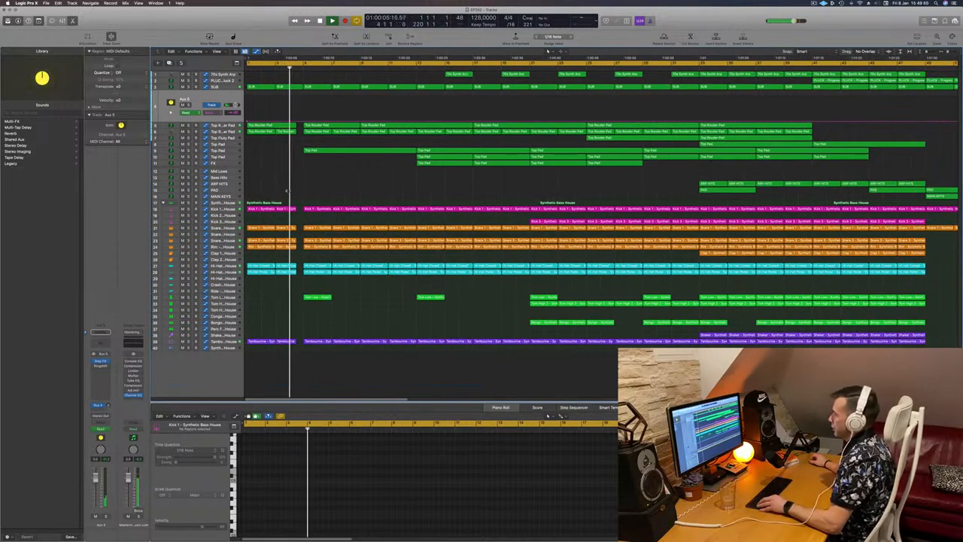
- Play the intro from the start to audition the new break
scroll(299, 194, up, 4)
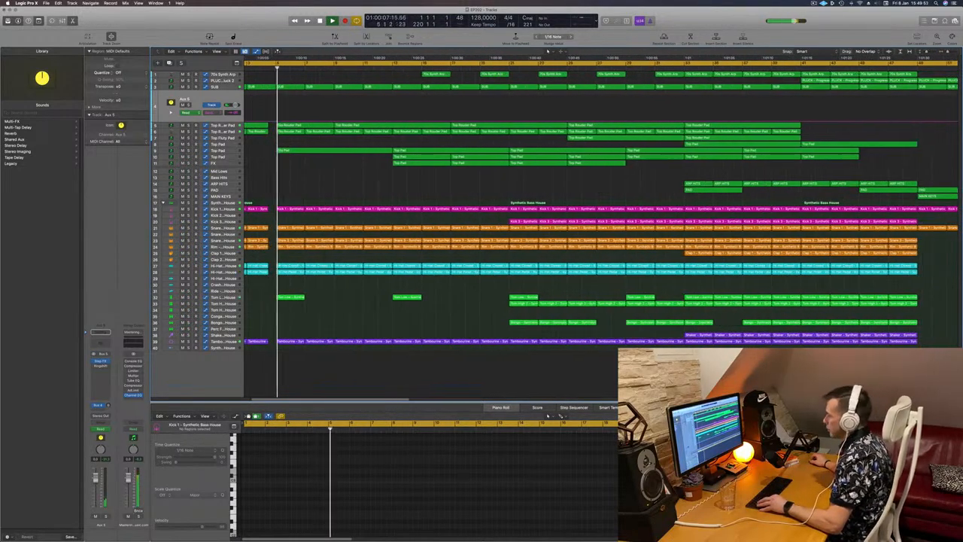
scroll(298, 193, down, 3)
scroll(298, 194, up, 2)
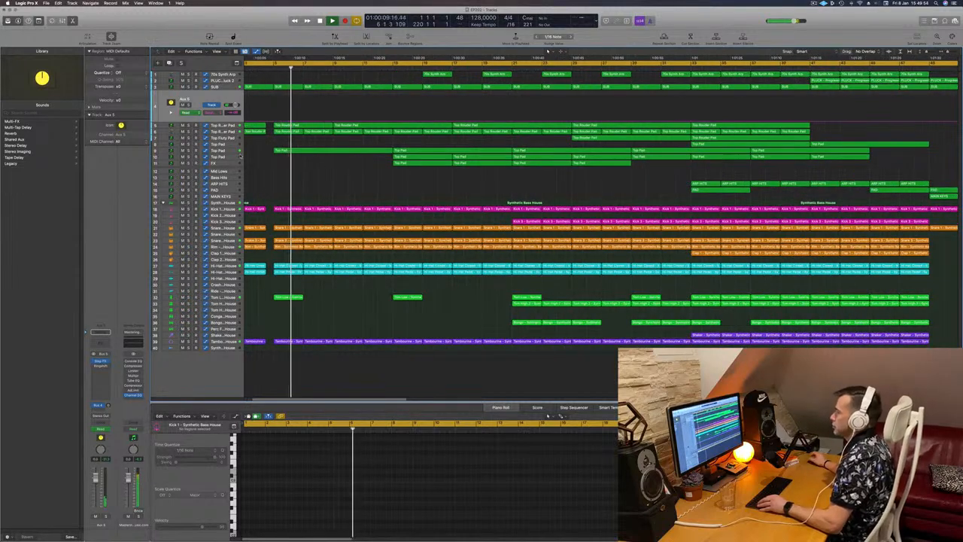
scroll(317, 196, down, 2)
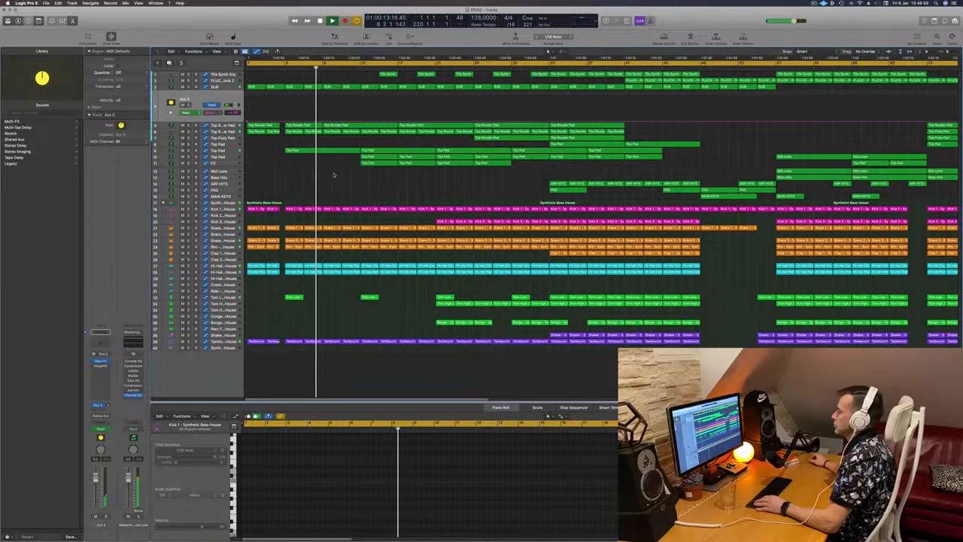
key(Return)
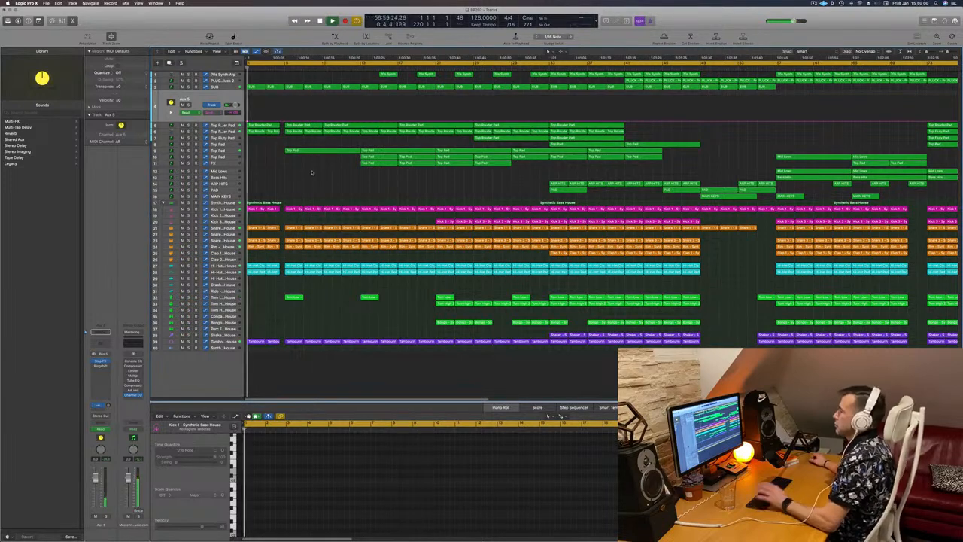
scroll(315, 174, up, 2)
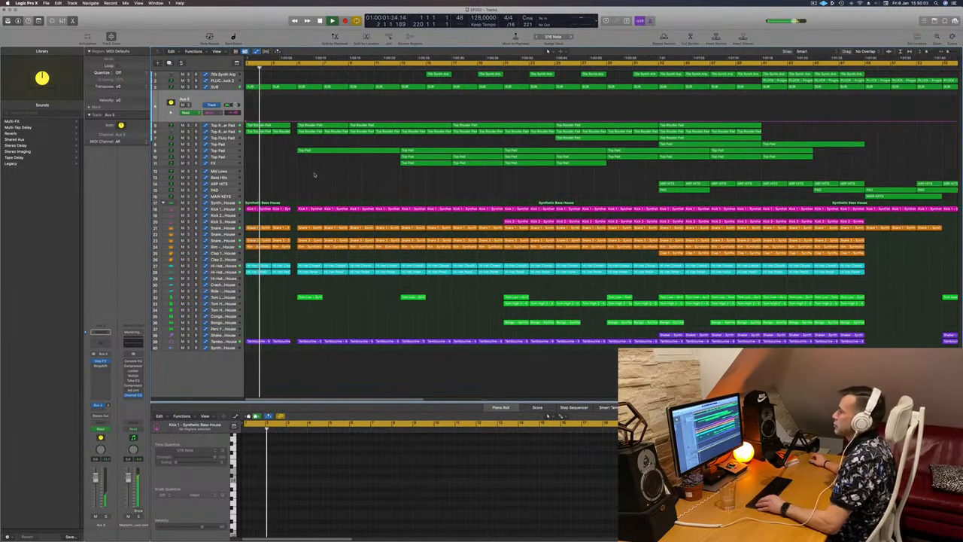
- Play through the arrangement from the start to review the breaks and the Aux 5 send automation
scroll(331, 181, up, 1)
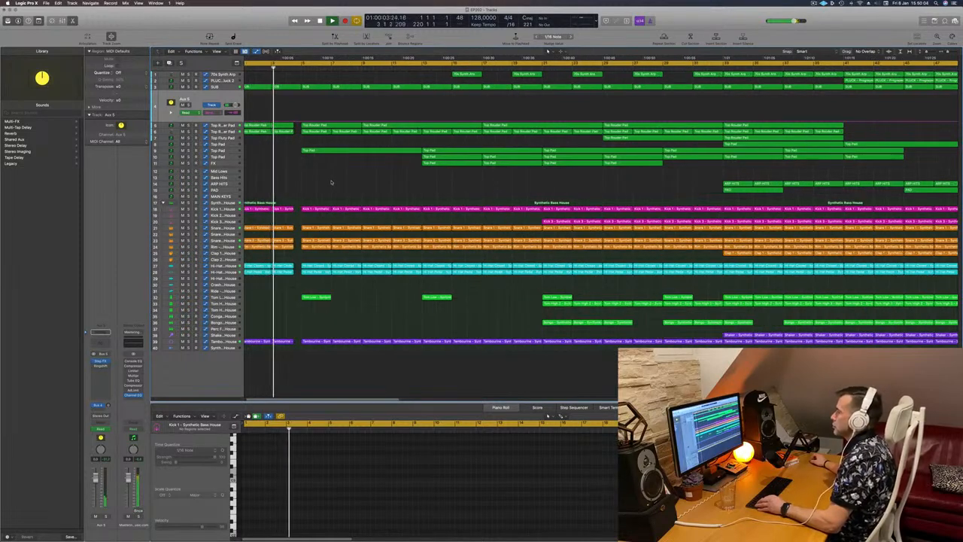
scroll(331, 181, down, 3)
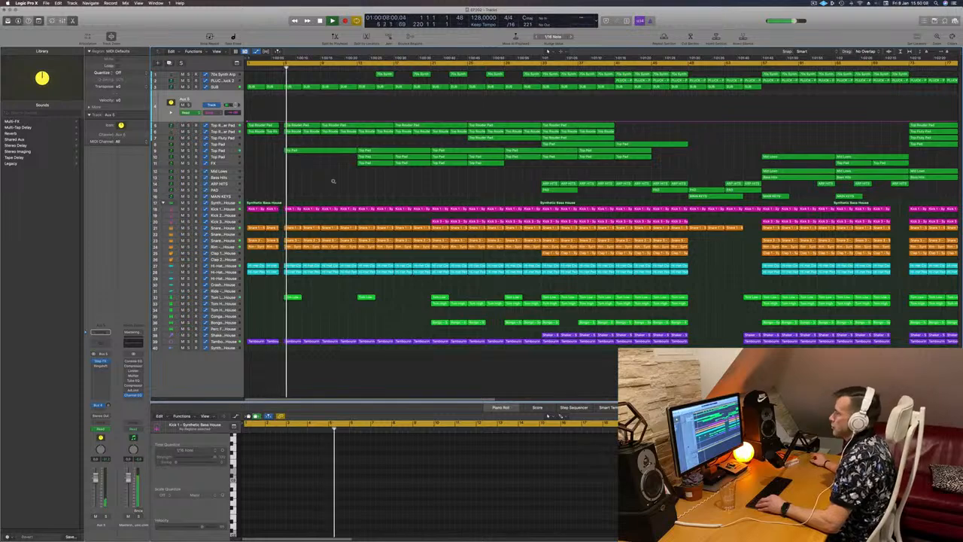
scroll(332, 181, down, 1)
scroll(333, 181, down, 1)
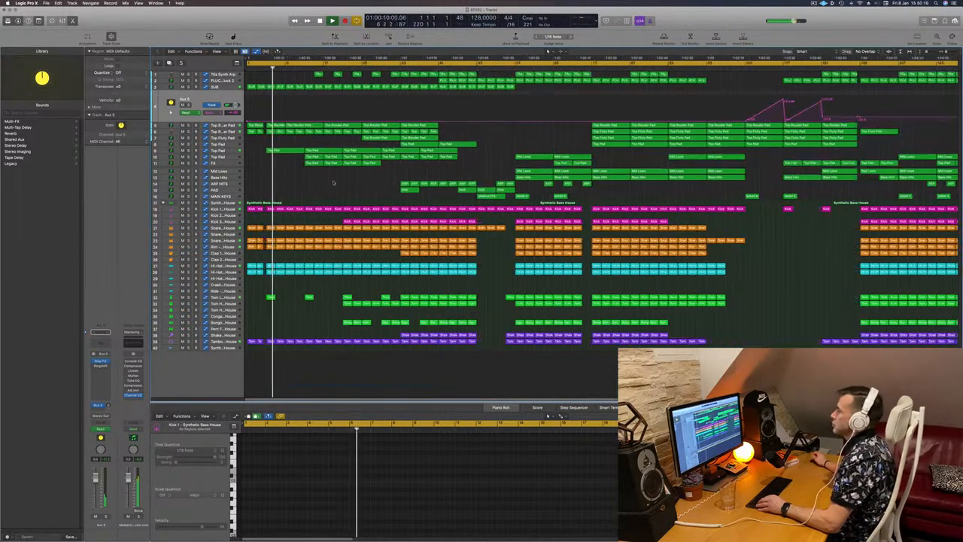
scroll(333, 181, down, 1)
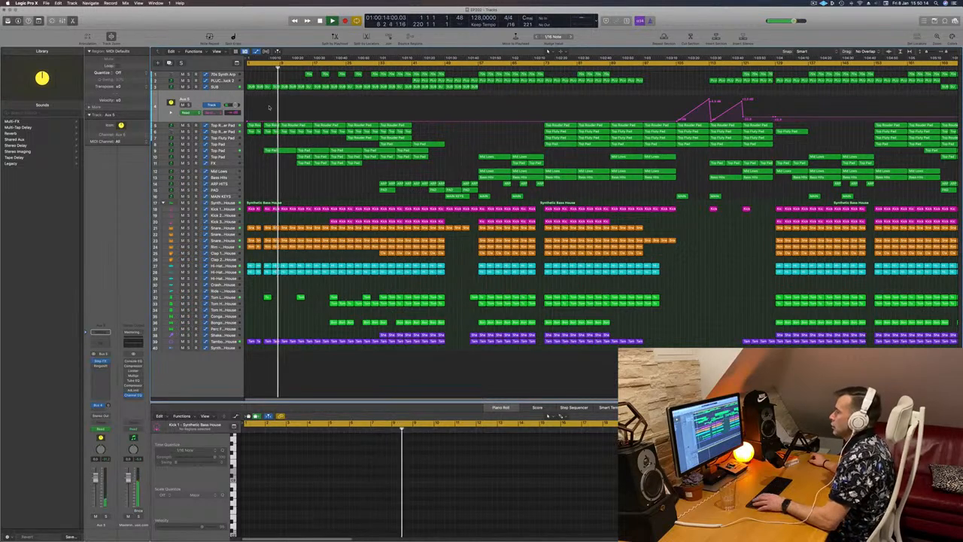
scroll(267, 110, up, 3)
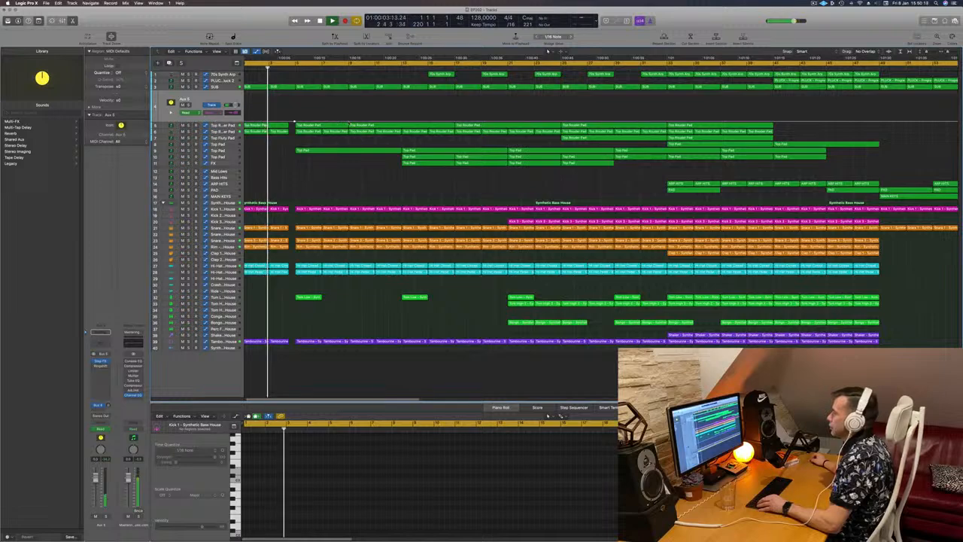
key(Return)
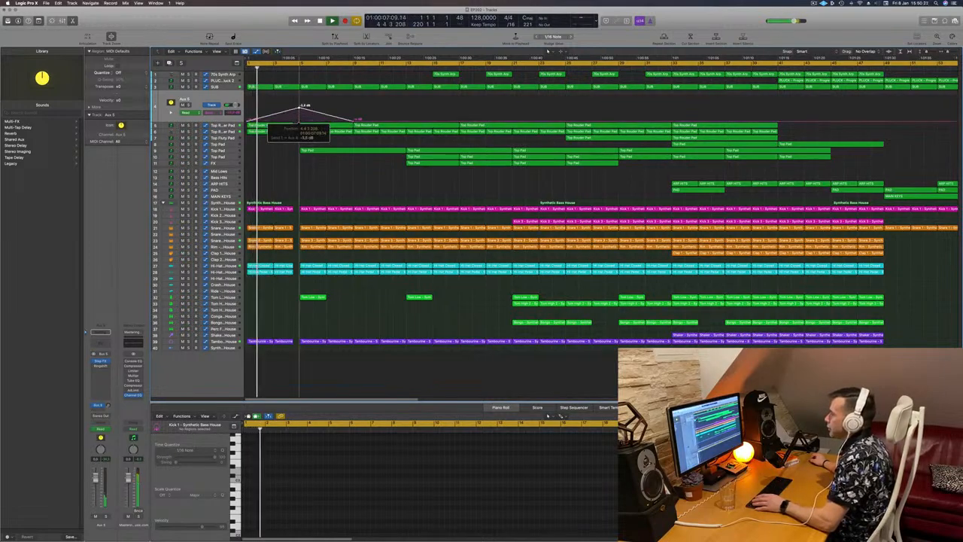
scroll(297, 111, down, 3)
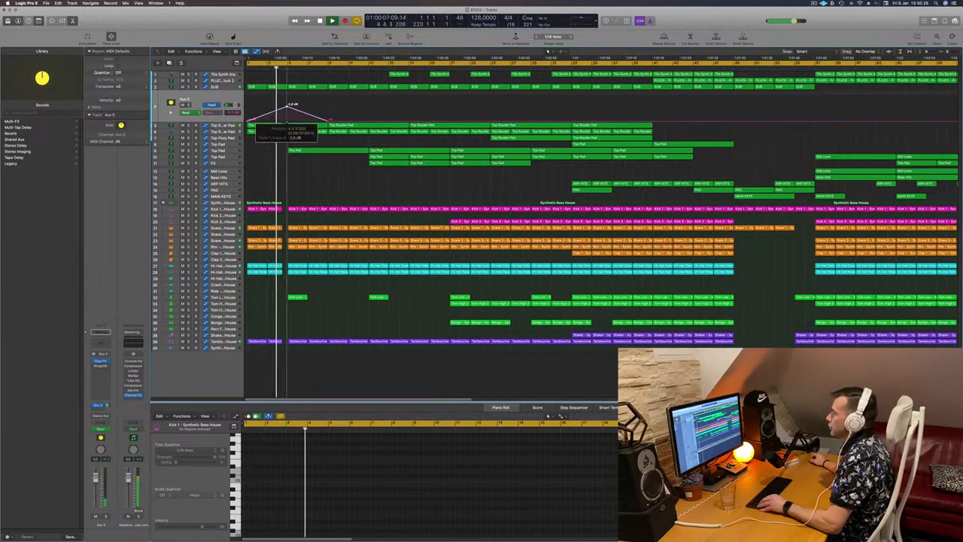
scroll(264, 111, down, 1)
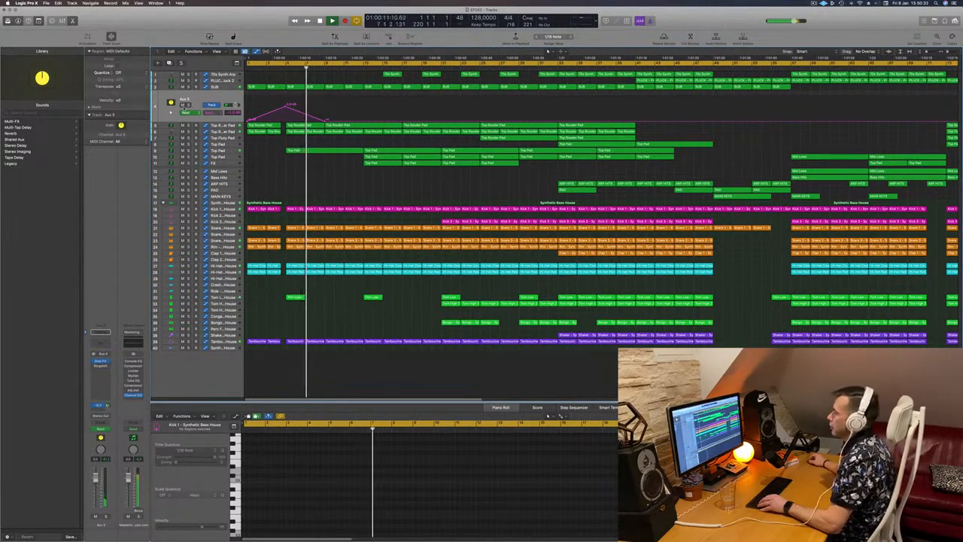
- Solo the Aux 5 track and inspect its send routing options before unsoloing it
click(189, 104)
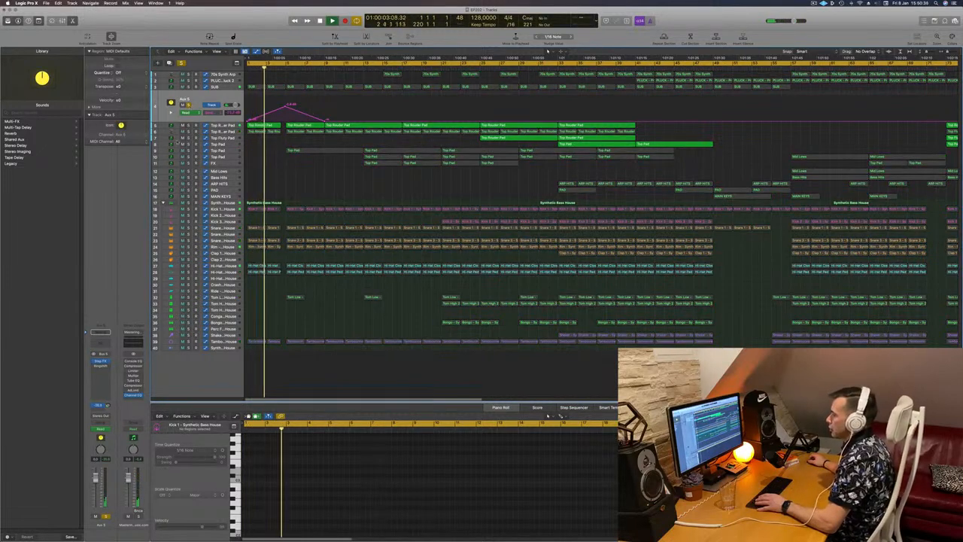
click(100, 405)
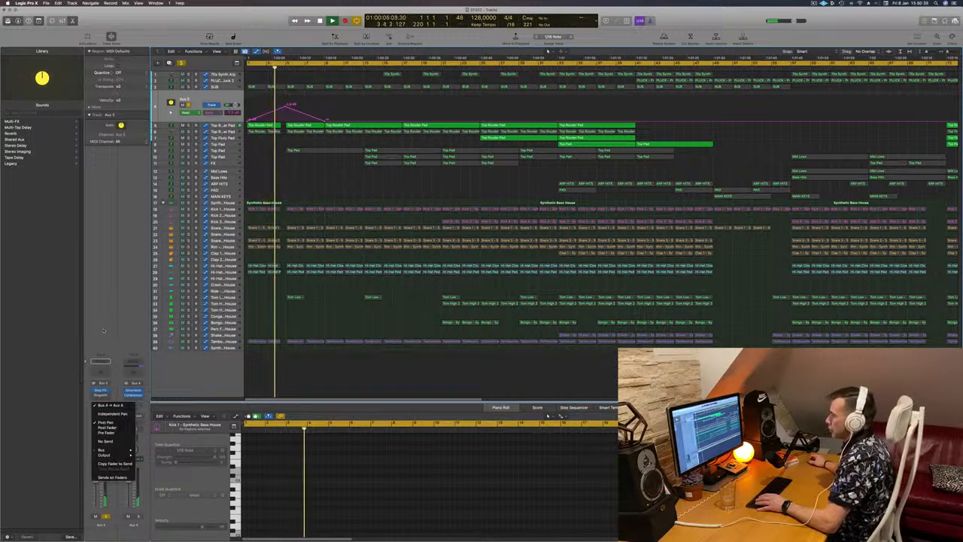
click(103, 330)
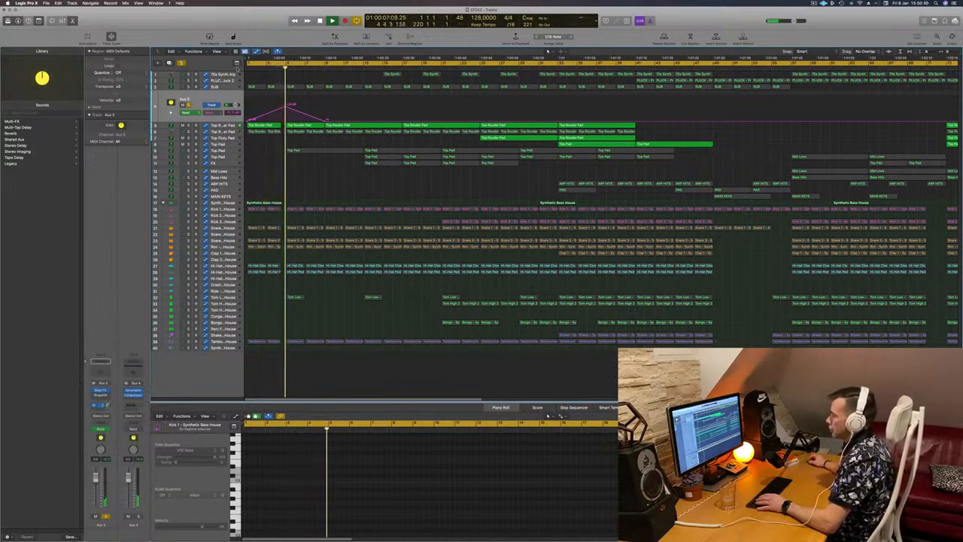
click(189, 105)
- Replay from the start and nudge the first Aux 5 automation peak slightly higher
key(space)
key(Return)
key(space)
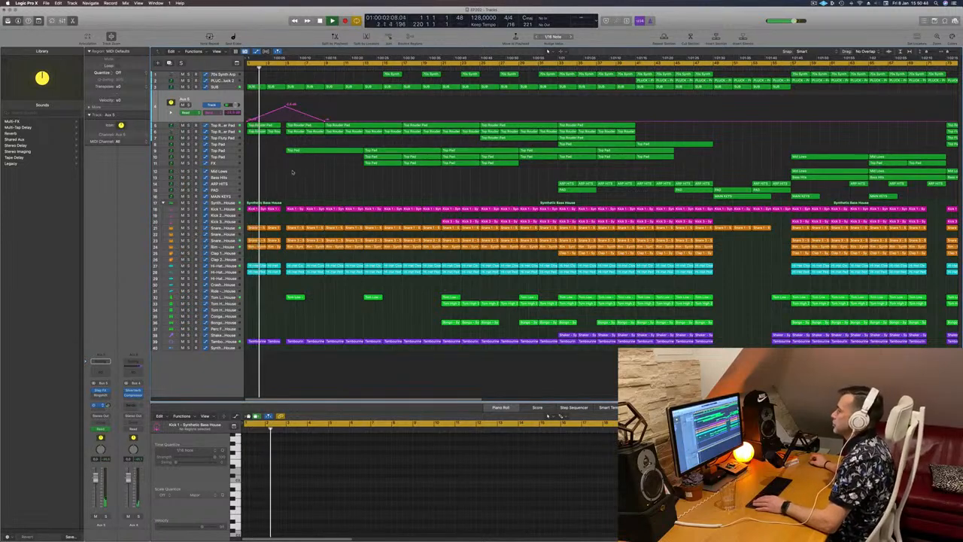
drag(286, 108, 285, 105)
- Add a second automation peak on the Aux 5 lane at the next break and audition it
scroll(284, 105, down, 2)
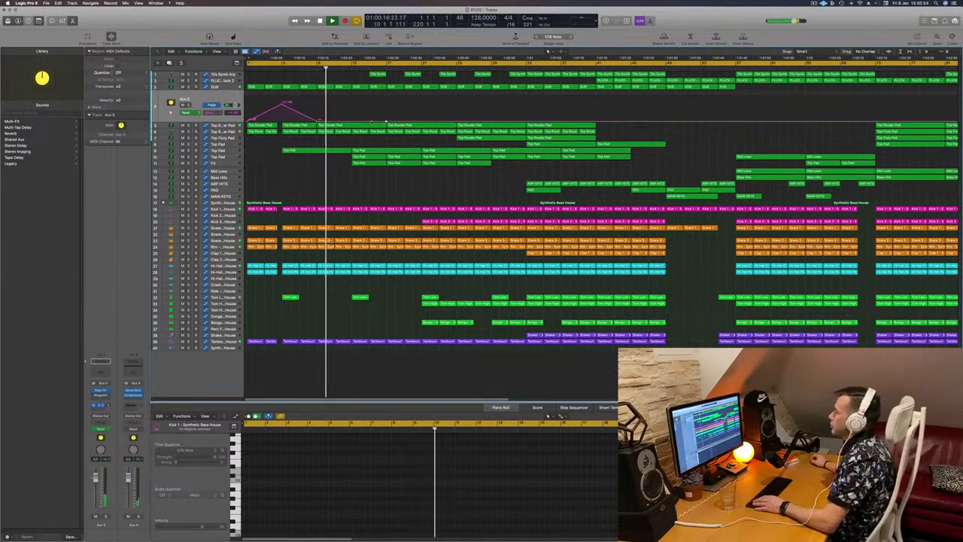
key(Return)
drag(350, 122, 354, 104)
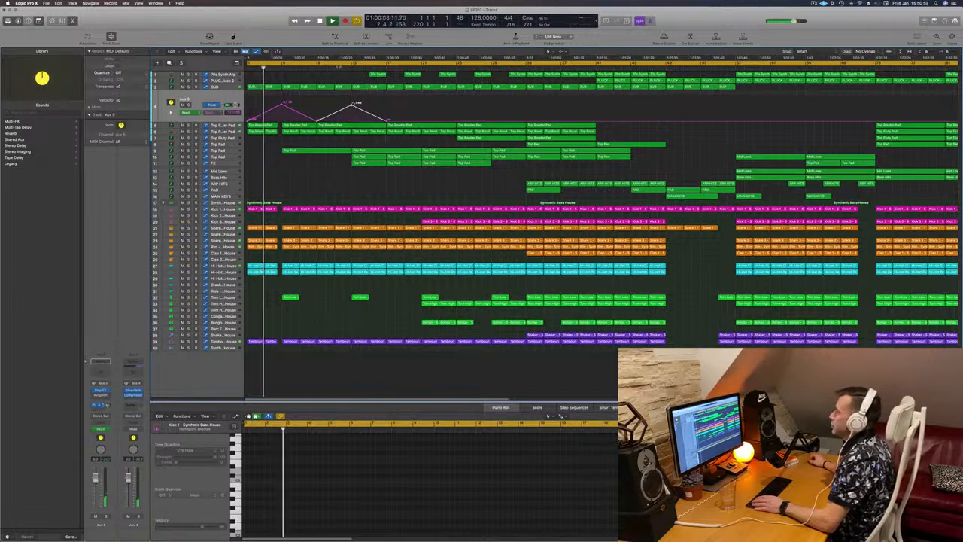
click(317, 66)
click(304, 173)
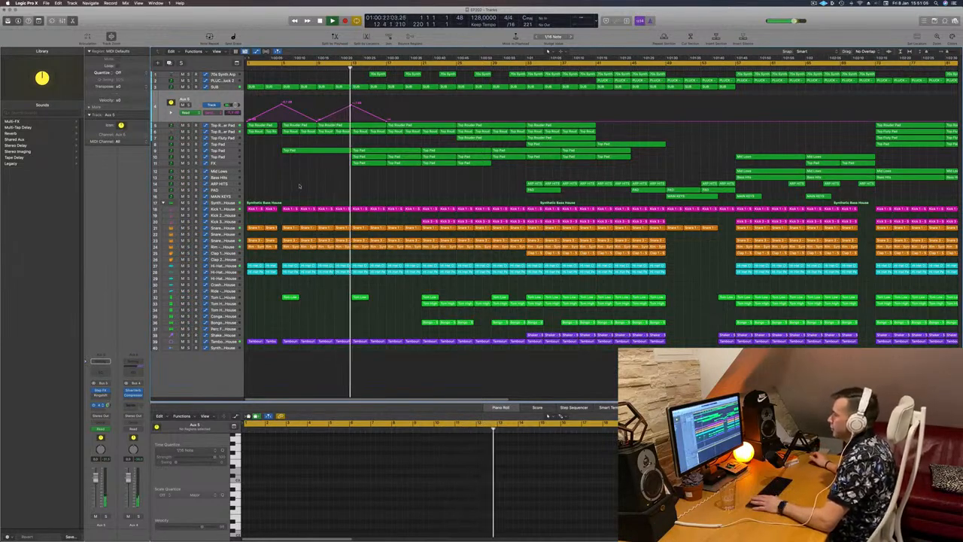
- Audition the Top Pad track in solo at several points and adjust its channel fader
click(222, 154)
click(189, 143)
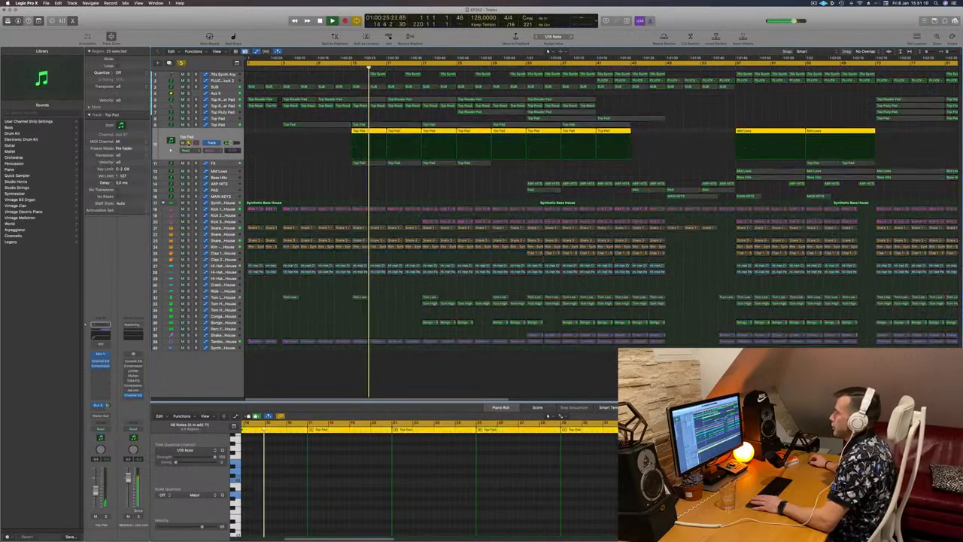
click(189, 143)
click(349, 73)
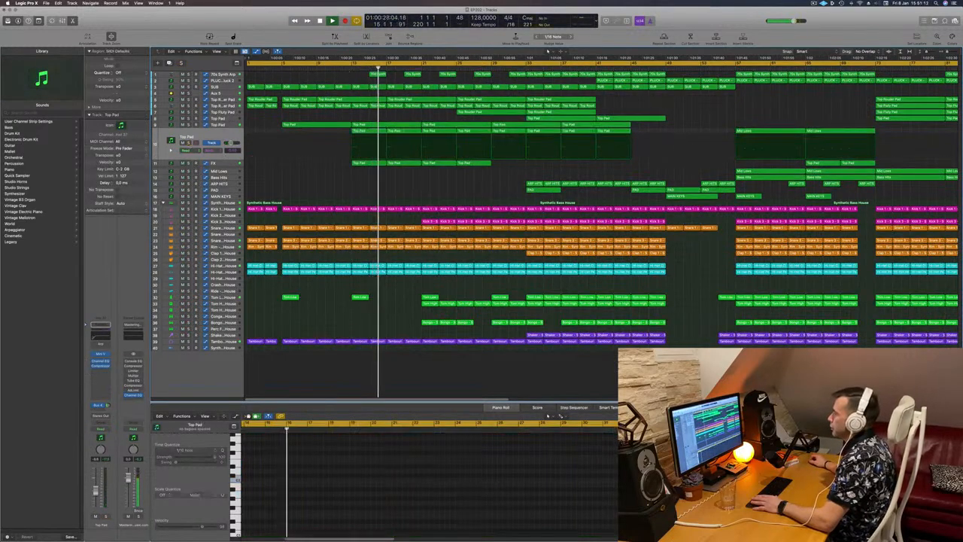
click(350, 63)
click(188, 142)
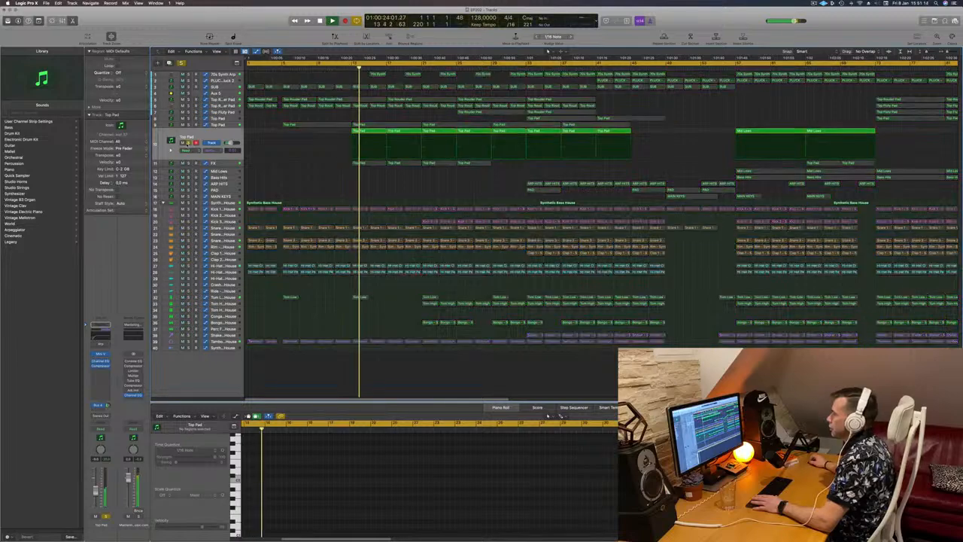
click(188, 143)
click(95, 492)
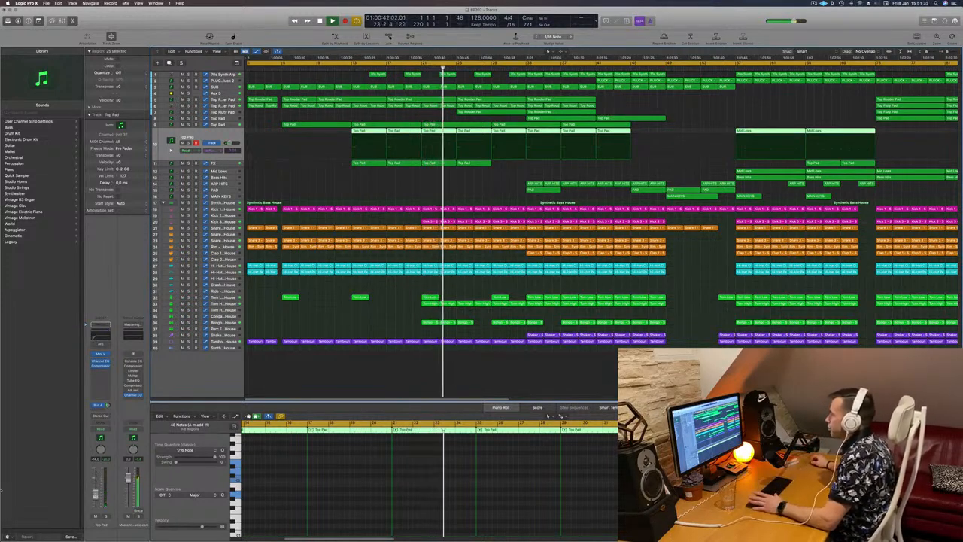
click(431, 196)
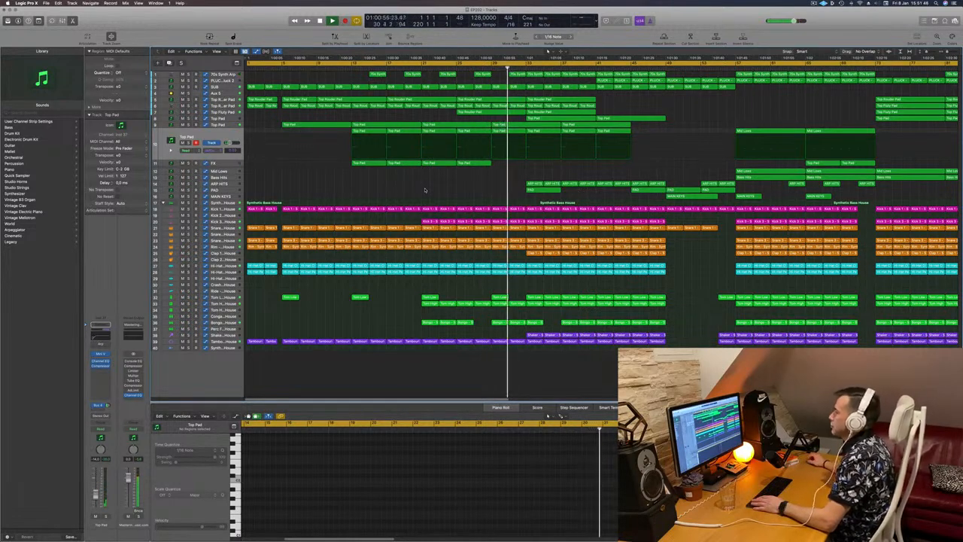
- Review the automation lanes of the 70s Synth Arp and PAD tracks across the arrangement
scroll(406, 190, down, 2)
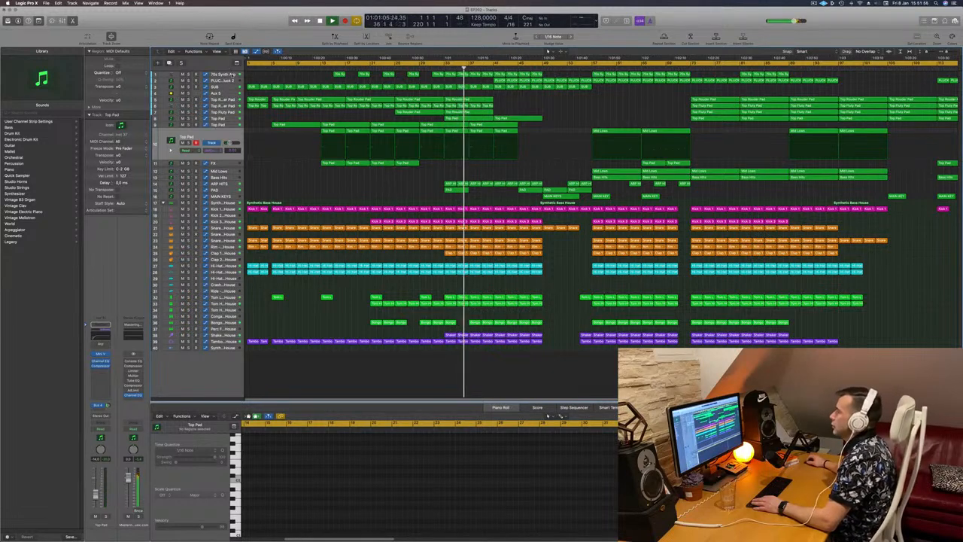
key(Up)
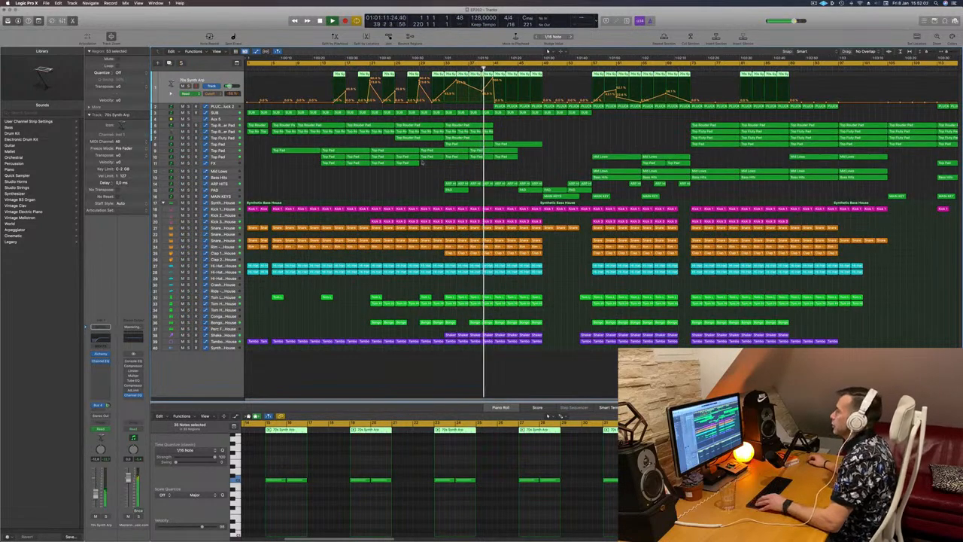
scroll(410, 179, down, 5)
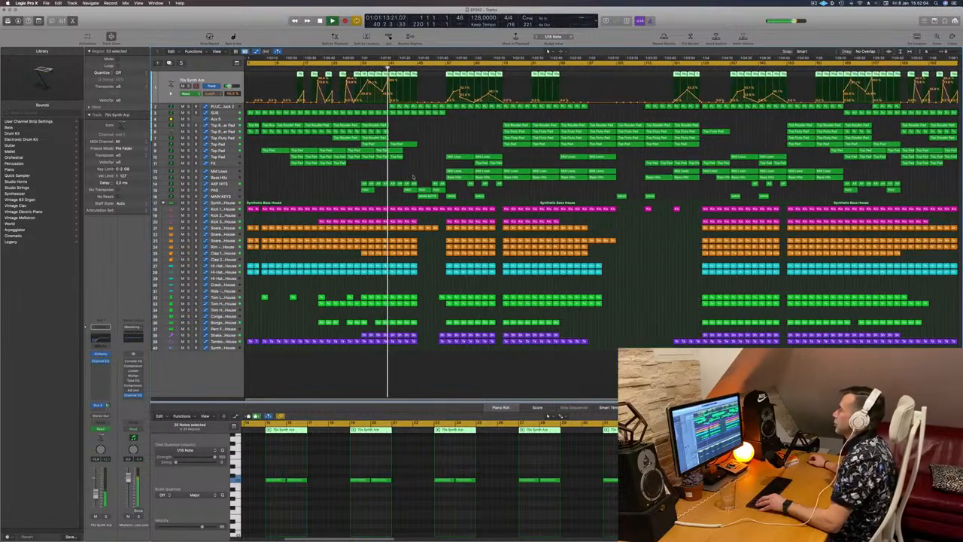
scroll(488, 147, up, 3)
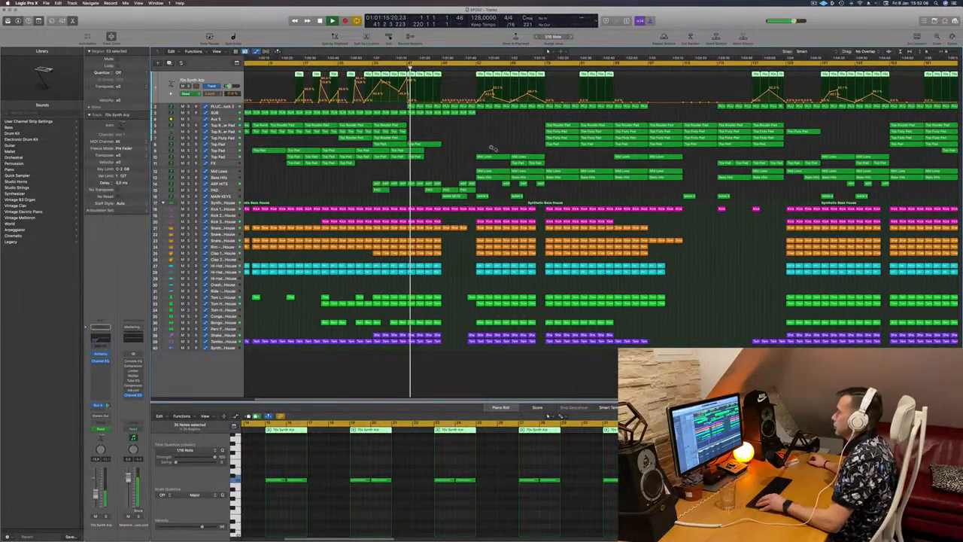
scroll(491, 148, up, 2)
scroll(491, 146, up, 2)
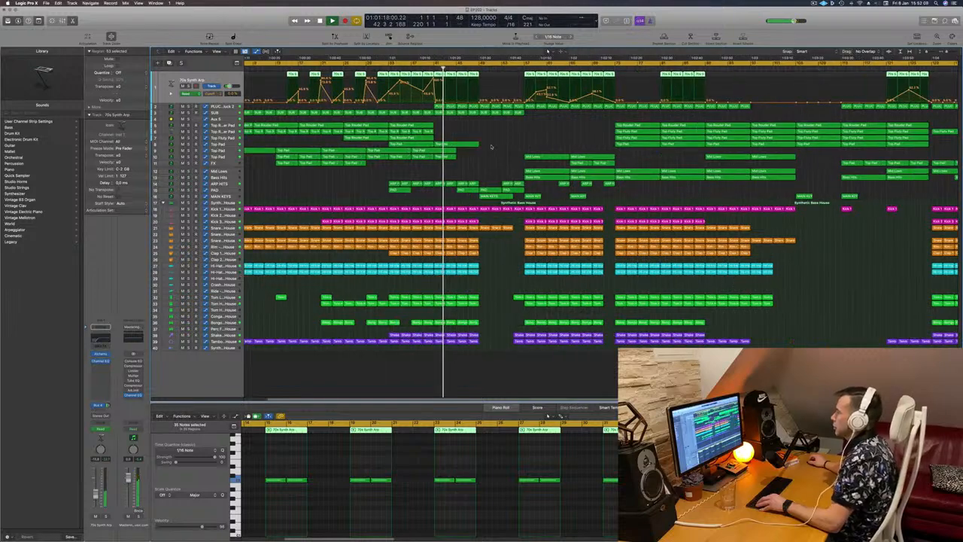
scroll(491, 146, down, 2)
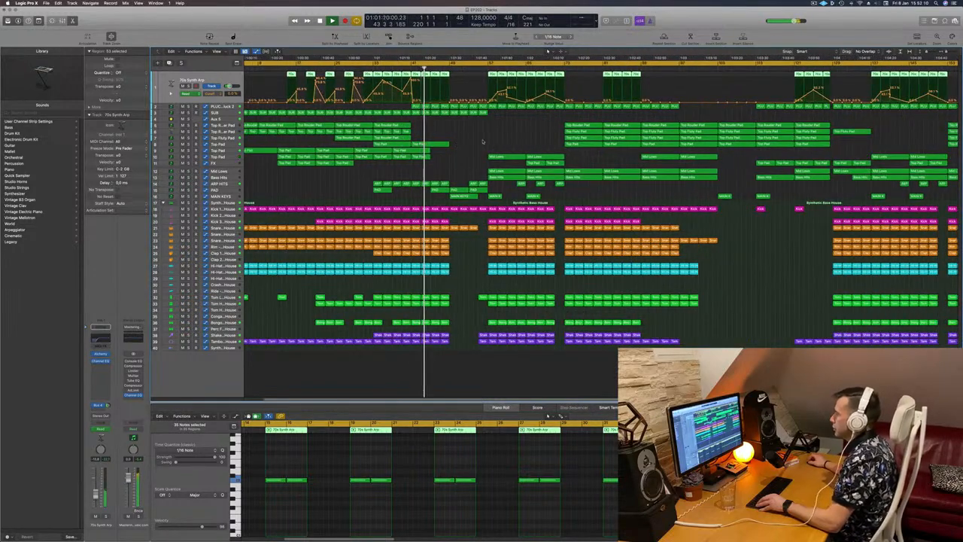
click(310, 195)
scroll(311, 195, up, 1)
click(218, 188)
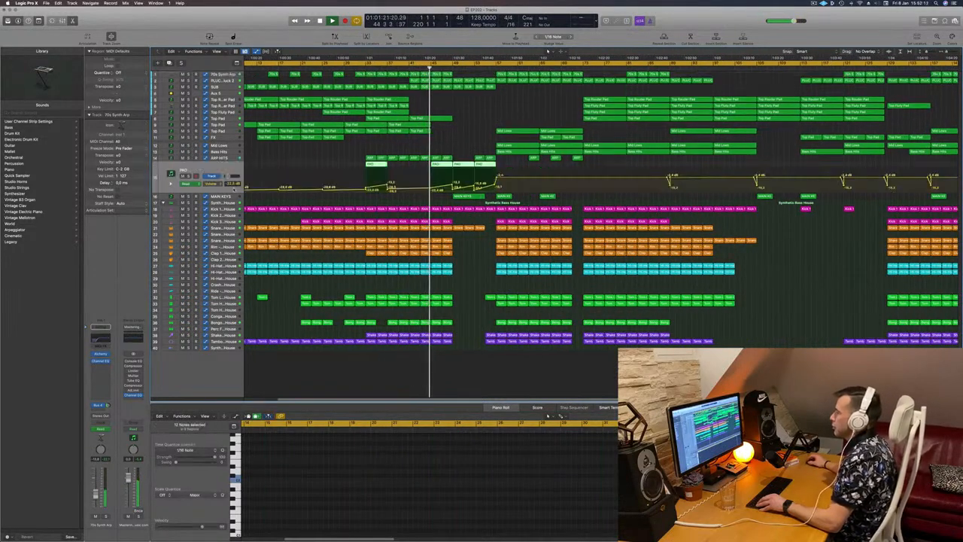
- Save the project
key(ctrl+s)
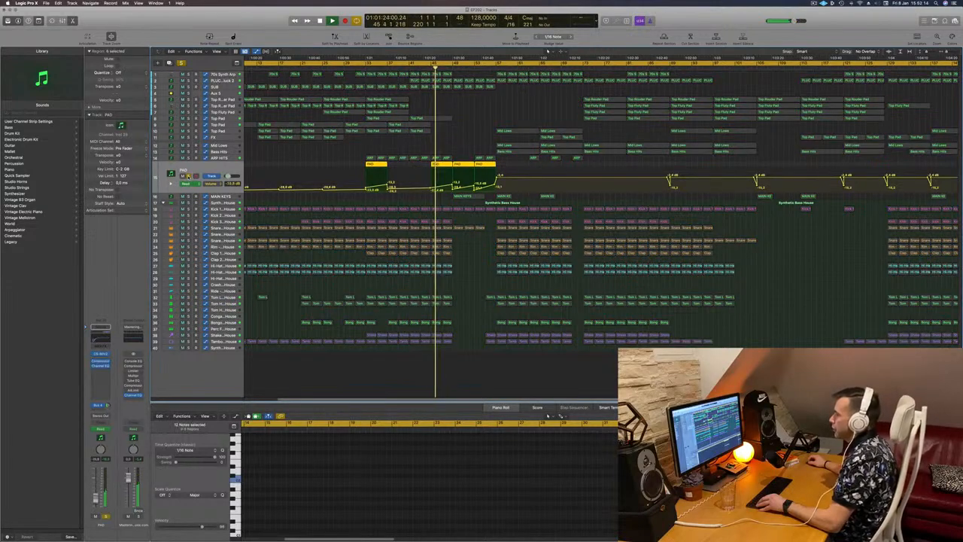
key(ctrl+s)
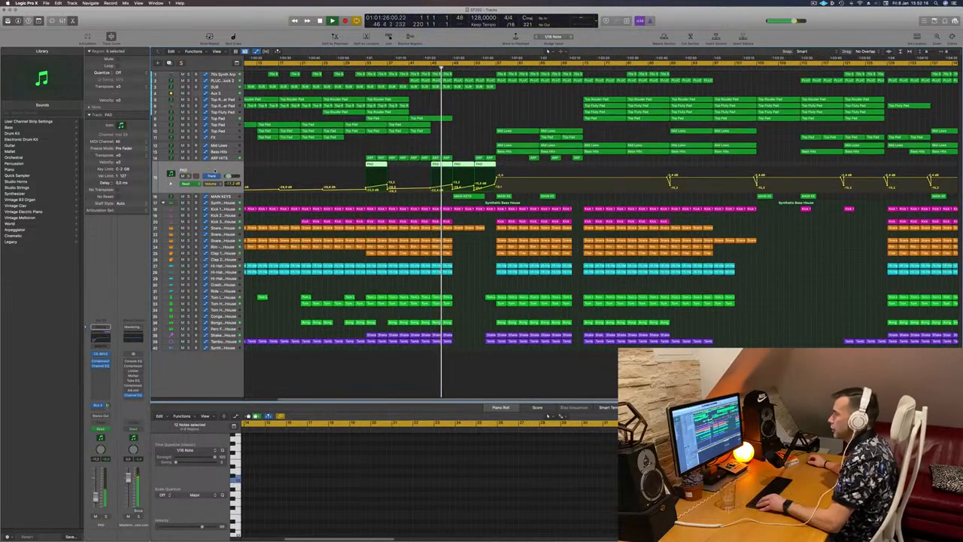
click(457, 124)
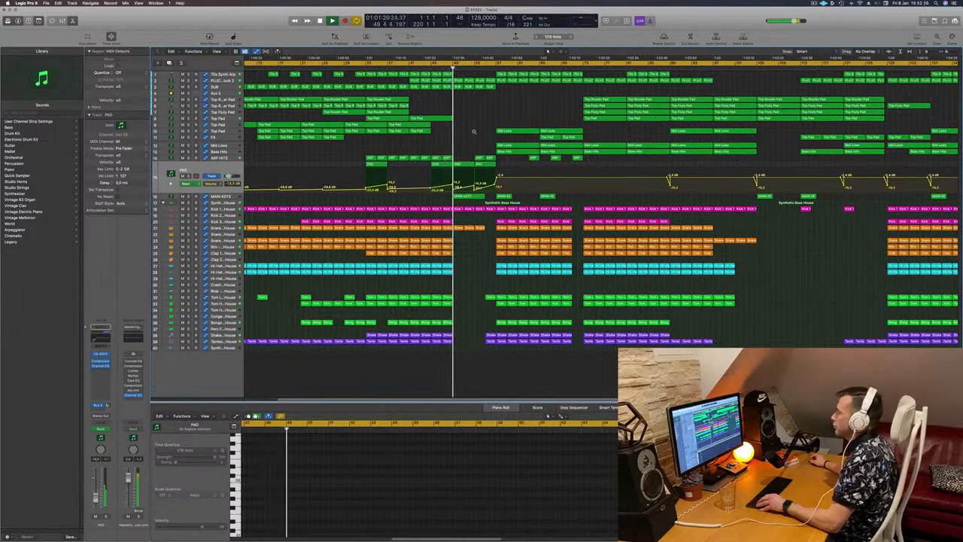
- Edit the PAD track's volume automation around the break and audition the result zoomed in
scroll(475, 131, up, 1)
scroll(468, 131, down, 4)
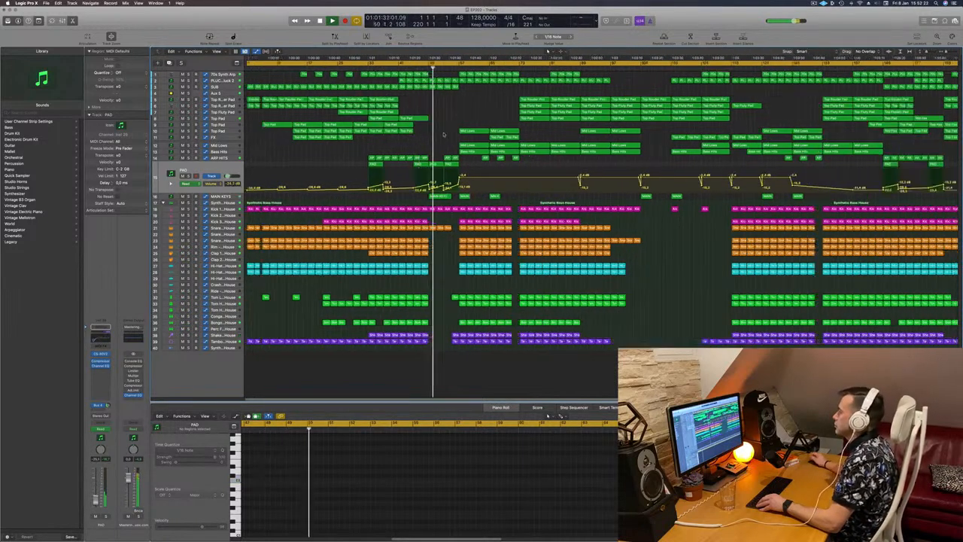
scroll(445, 134, down, 1)
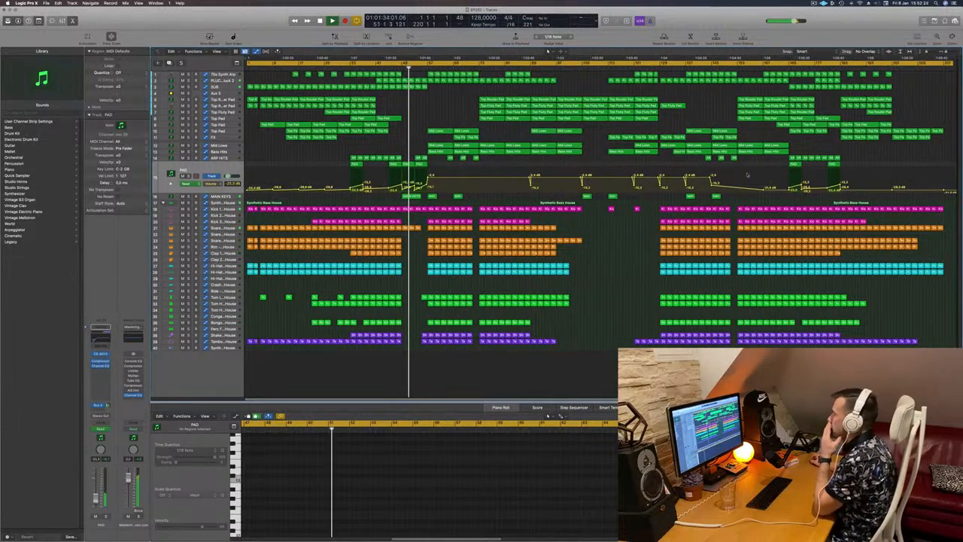
drag(778, 192, 450, 194)
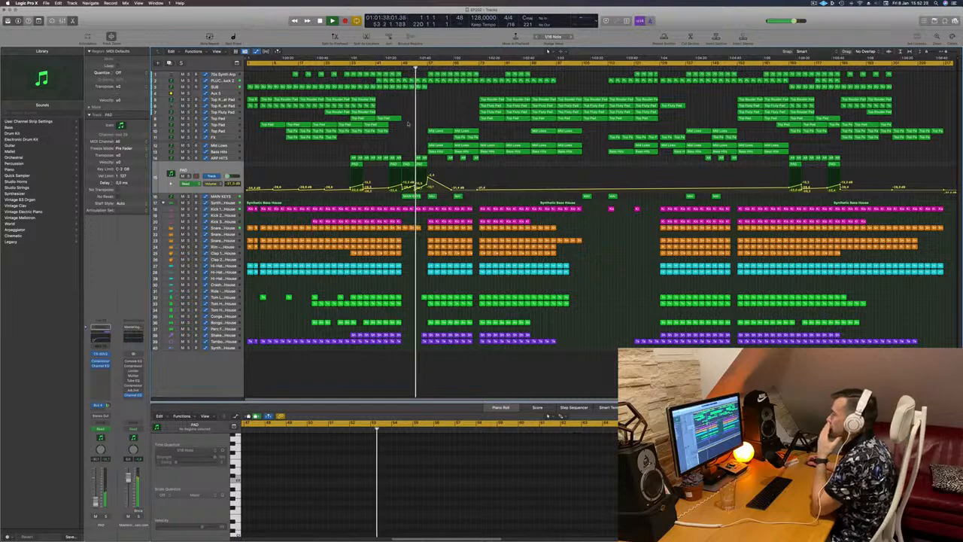
key(super+Right)
key(super+Right)
key(super+Right)
key(super+Right)
key(super+Right)
key(super+Right)
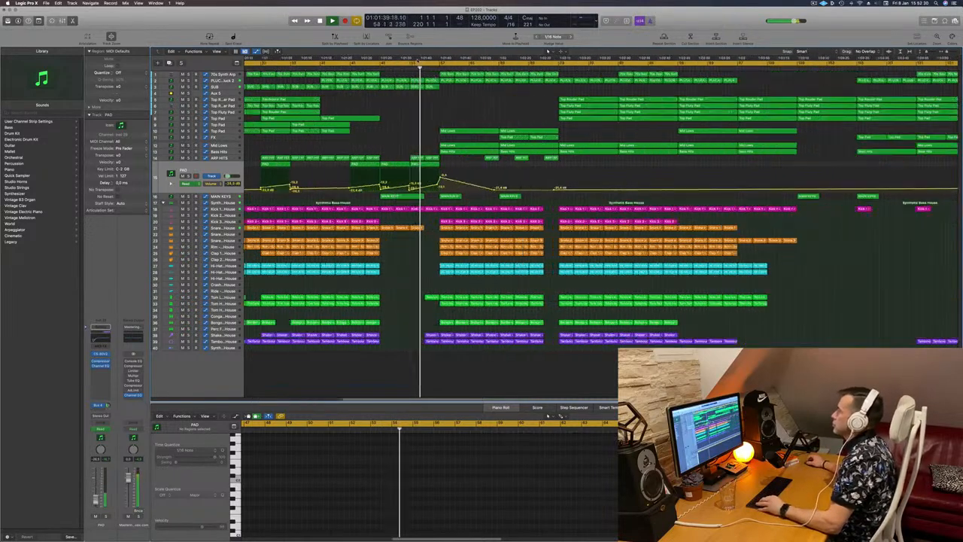
click(373, 69)
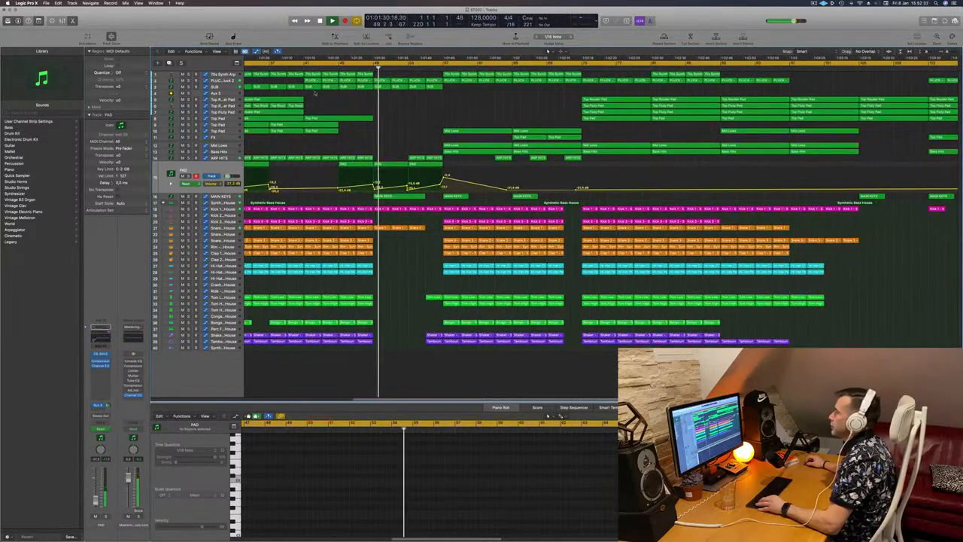
- Delete an automation point on the PLUCK – Progressive Pluck 2 track near the break
click(401, 81)
key(super+Right)
key(super+Left)
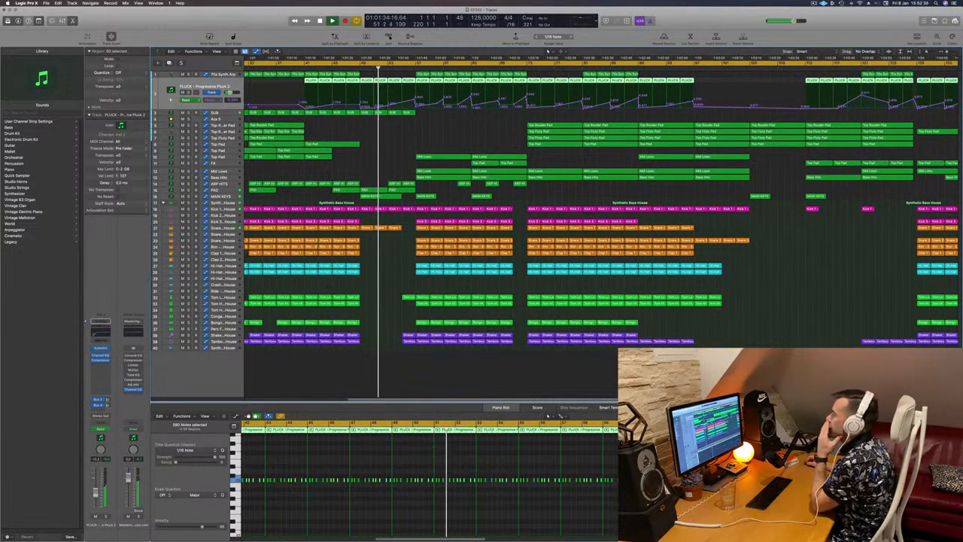
click(389, 106)
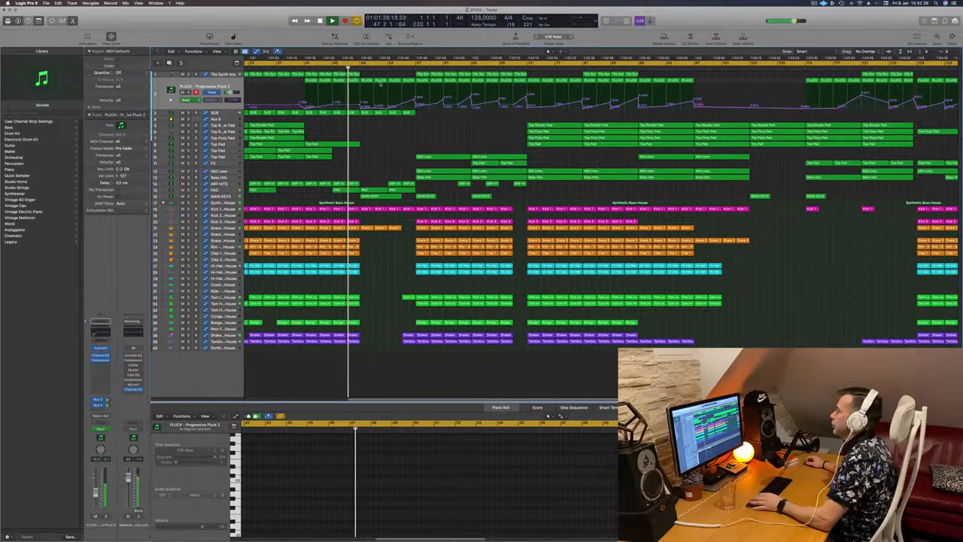
click(382, 82)
key(BackSpace)
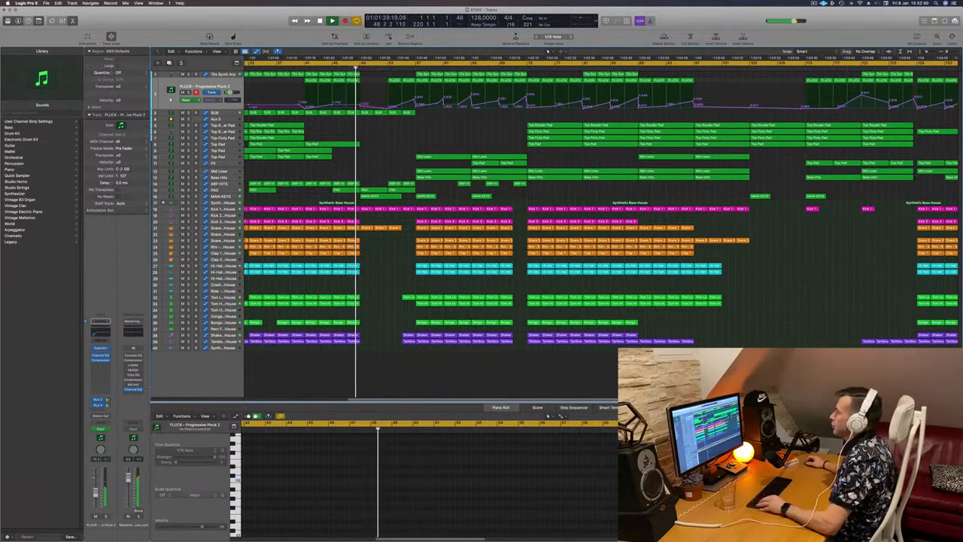
- Scroll through the arrangement and inspect the PLUCK track's regions and automation
scroll(390, 129, left, 1)
scroll(389, 128, up, 3)
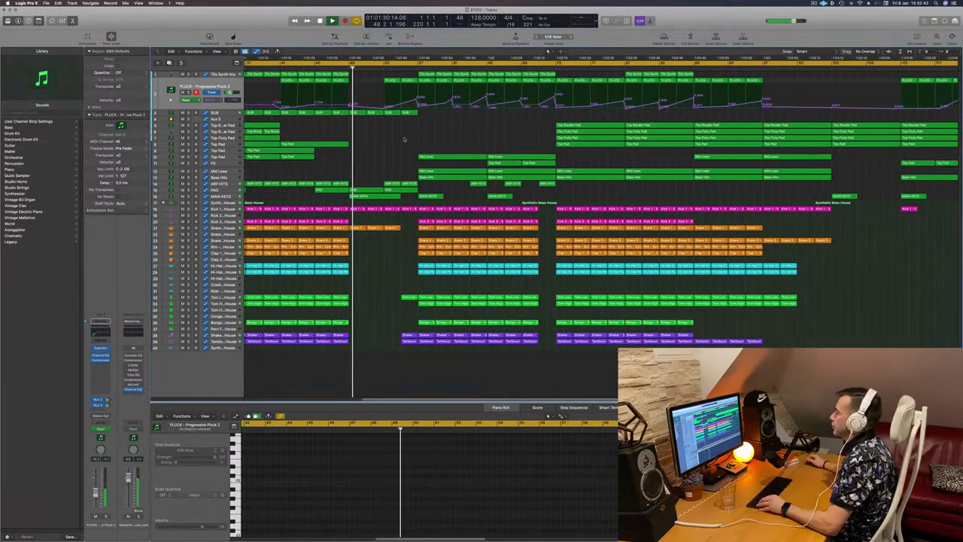
scroll(404, 139, down, 2)
scroll(380, 137, up, 1)
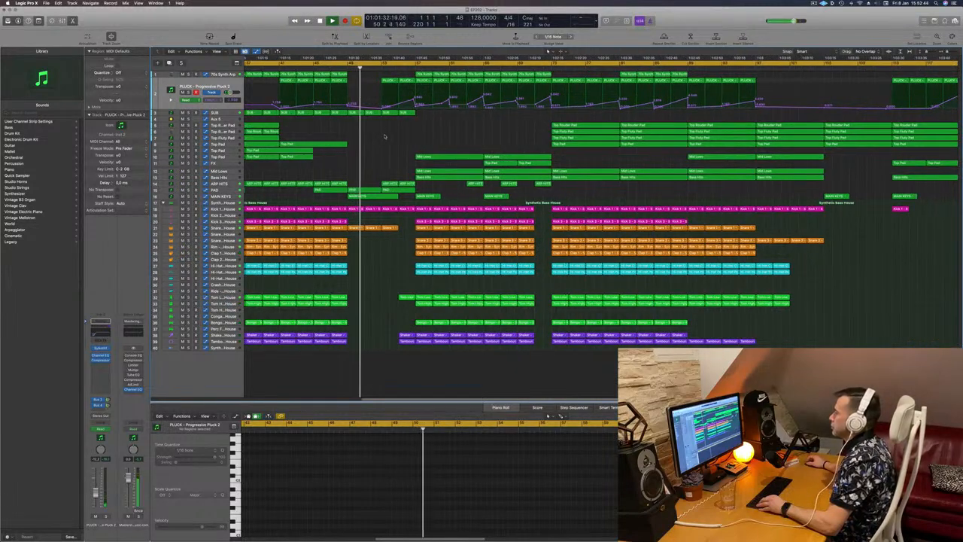
scroll(389, 136, up, 1)
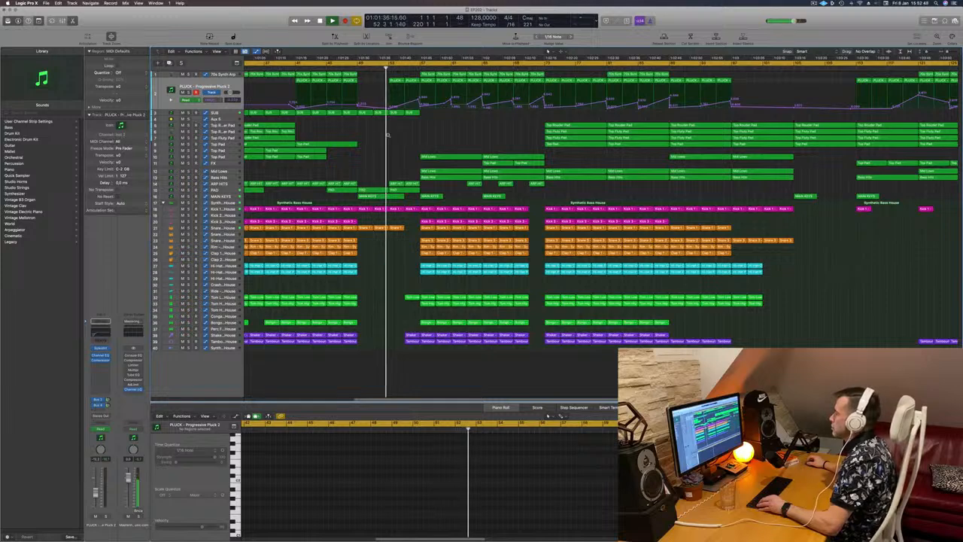
scroll(404, 140, up, 1)
scroll(403, 140, up, 1)
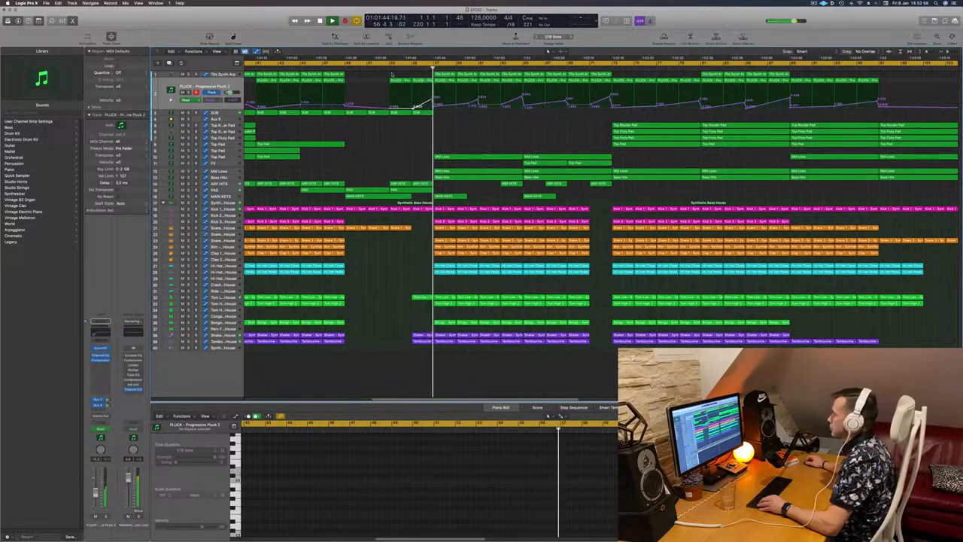
click(420, 81)
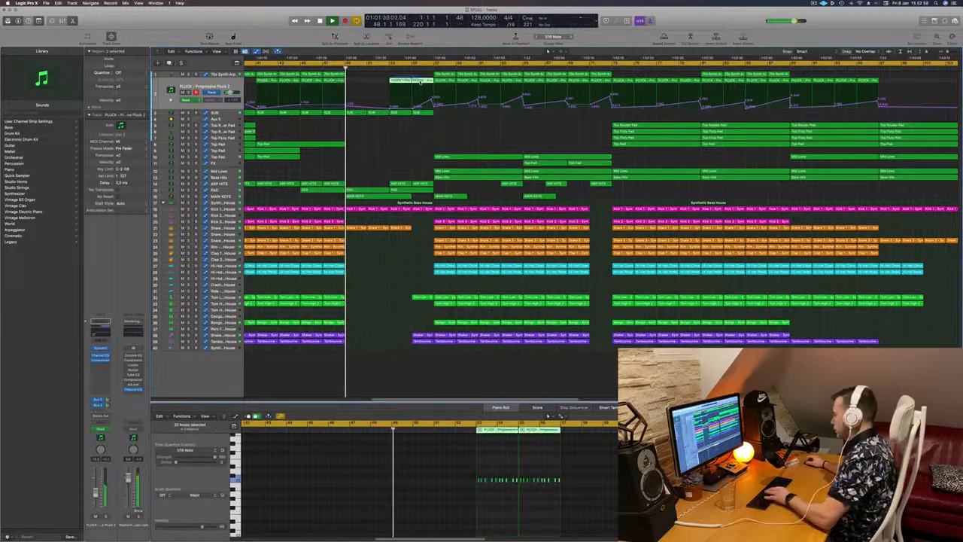
click(415, 142)
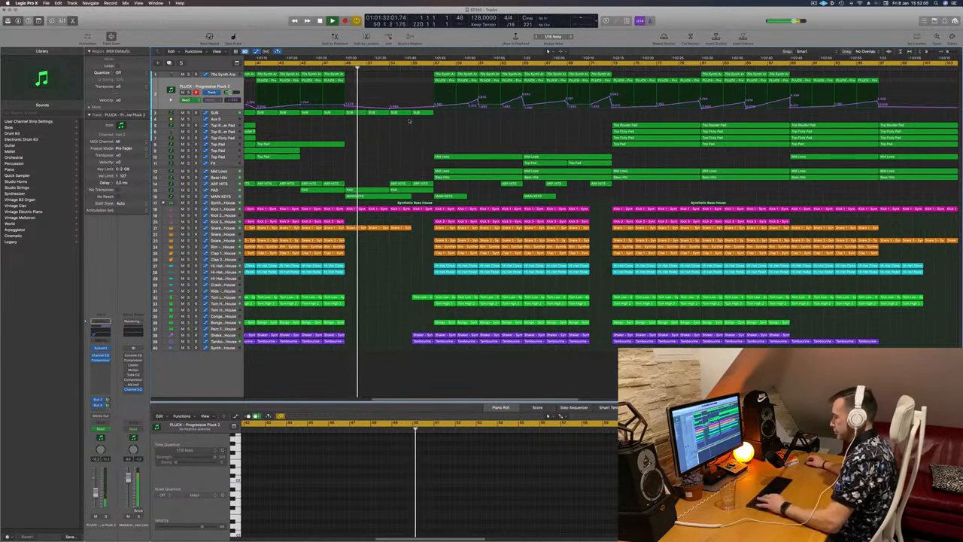
key(super+Left)
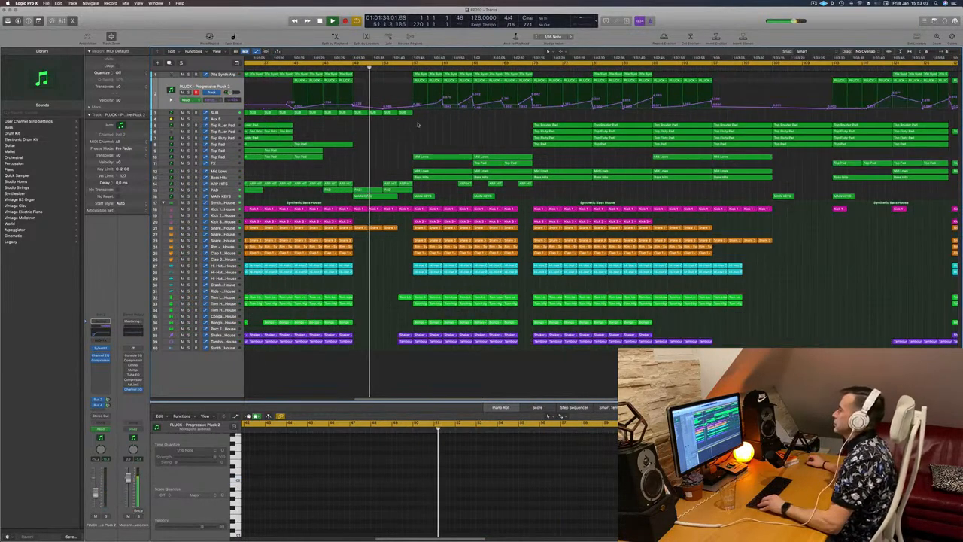
key(super+Left)
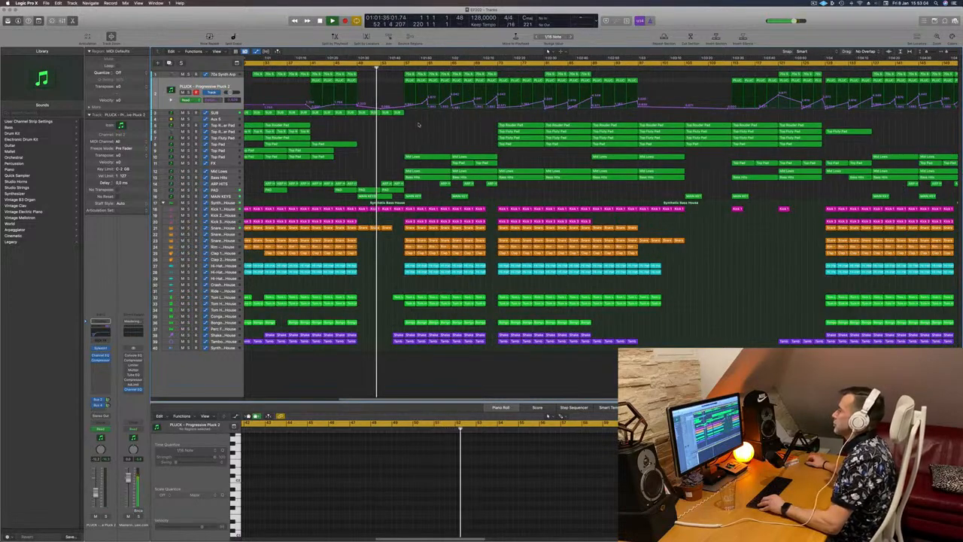
scroll(410, 135, left, 3)
scroll(410, 134, left, 2)
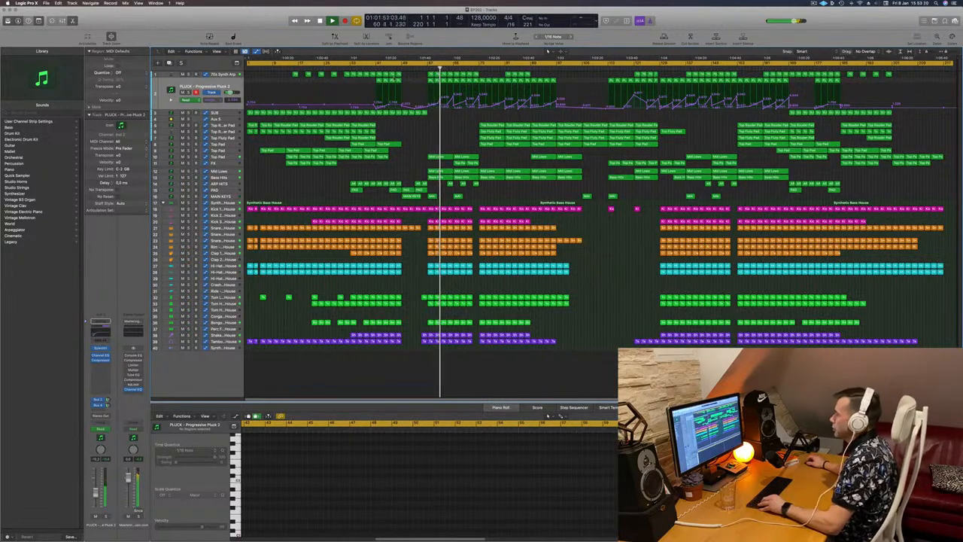
- Audition the 70s Synth Arp track in solo and delete its regions at the start of the next section
key(Up)
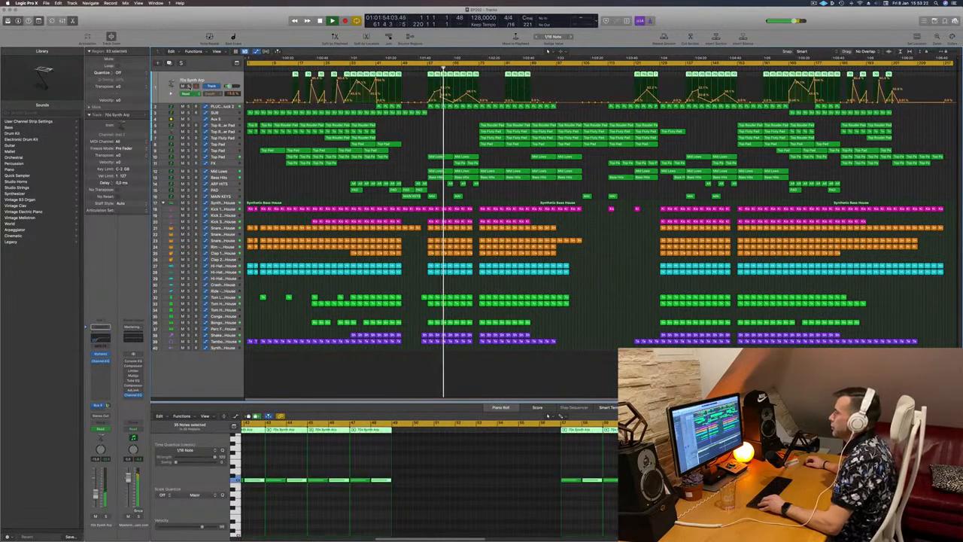
key(s)
click(189, 106)
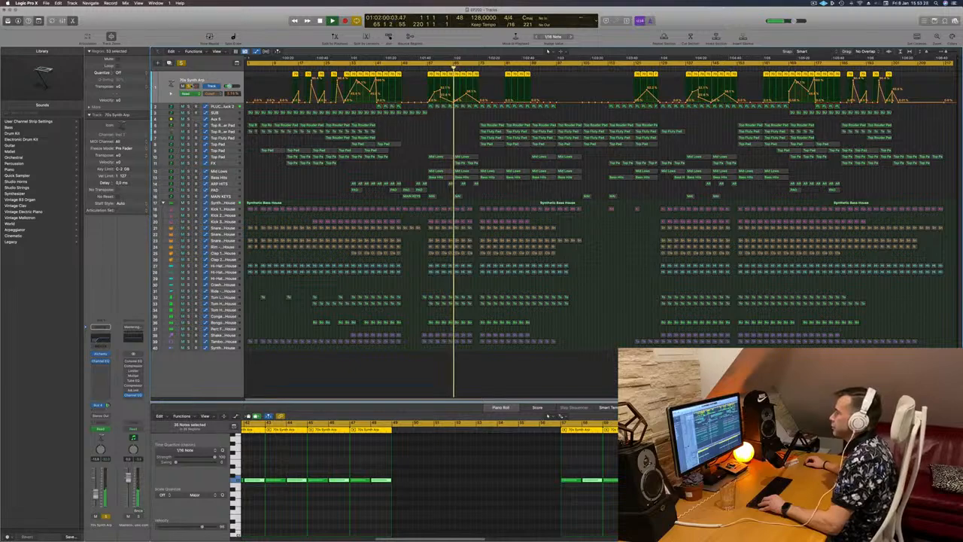
key(s)
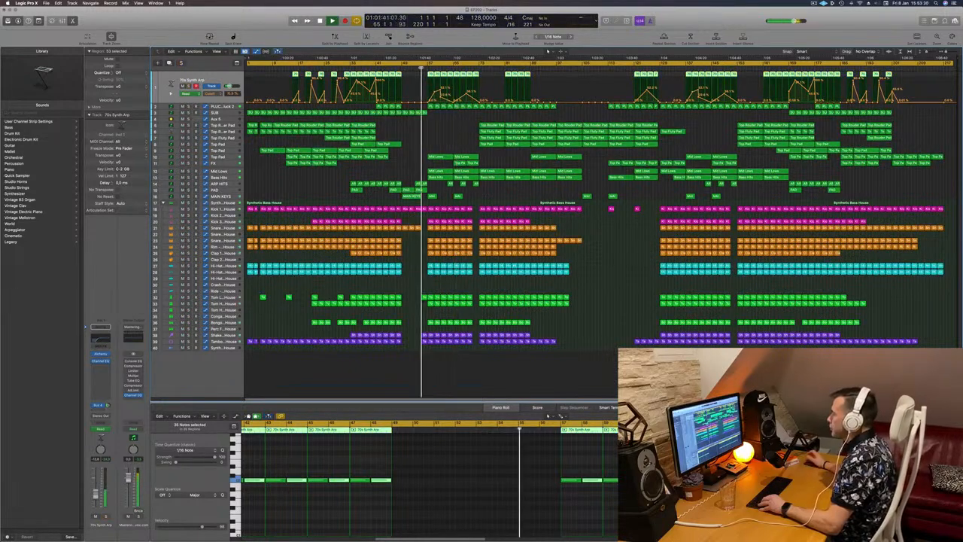
drag(425, 77, 476, 76)
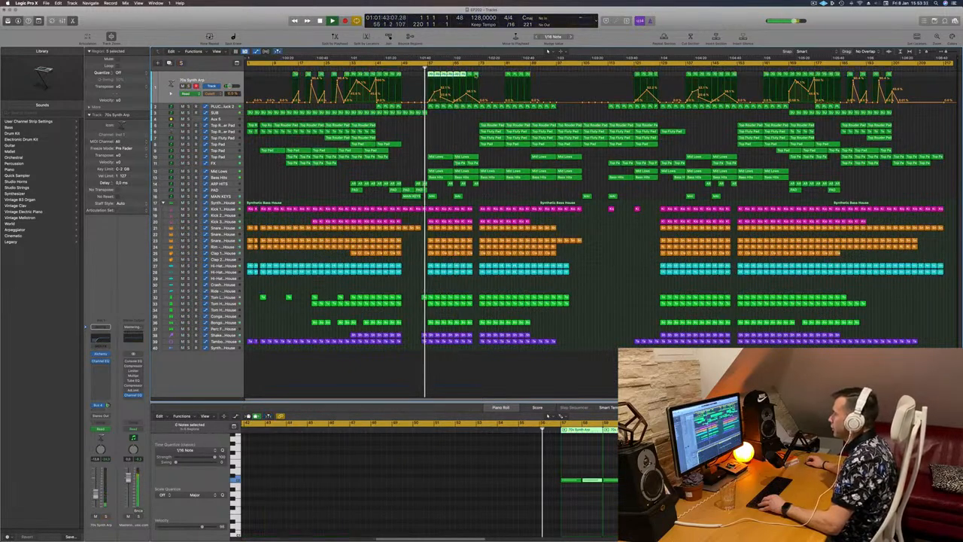
key(Delete)
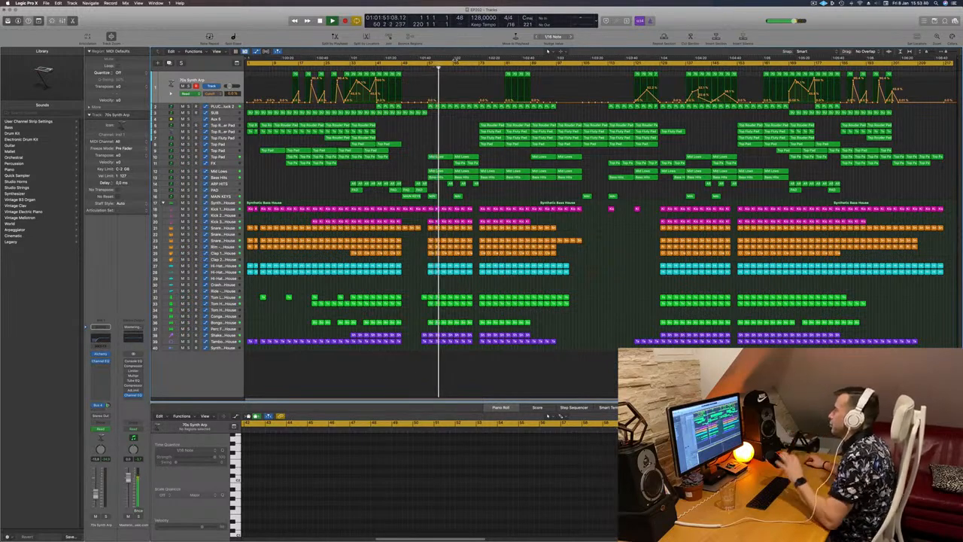
- Draw rising ramps in the Aux 5 track's automation lane before and after the break
key(super+Right)
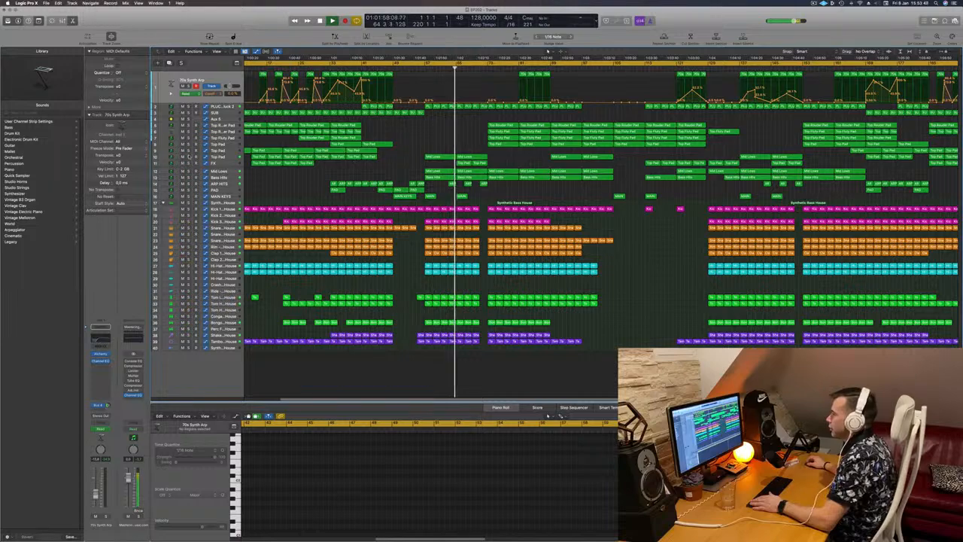
click(189, 157)
click(189, 157)
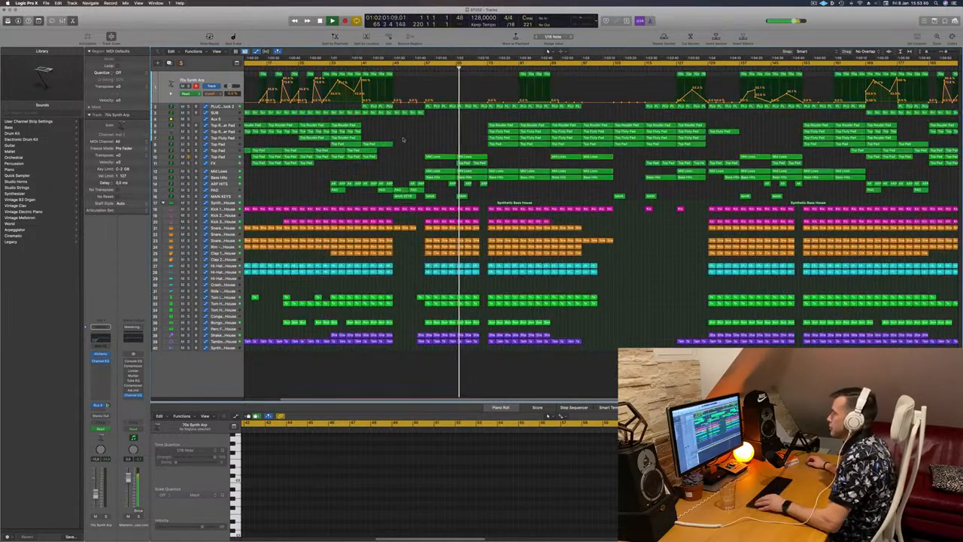
scroll(418, 138, down, 4)
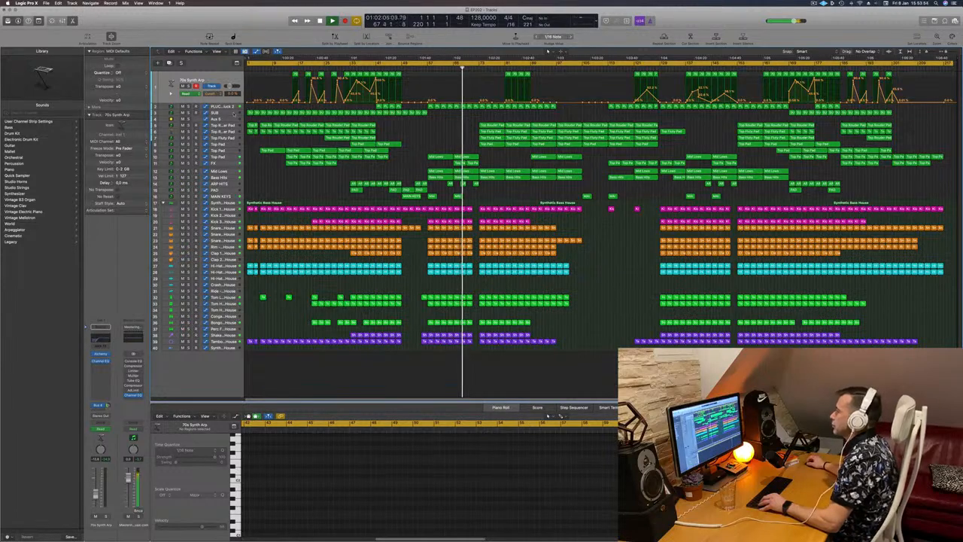
click(228, 121)
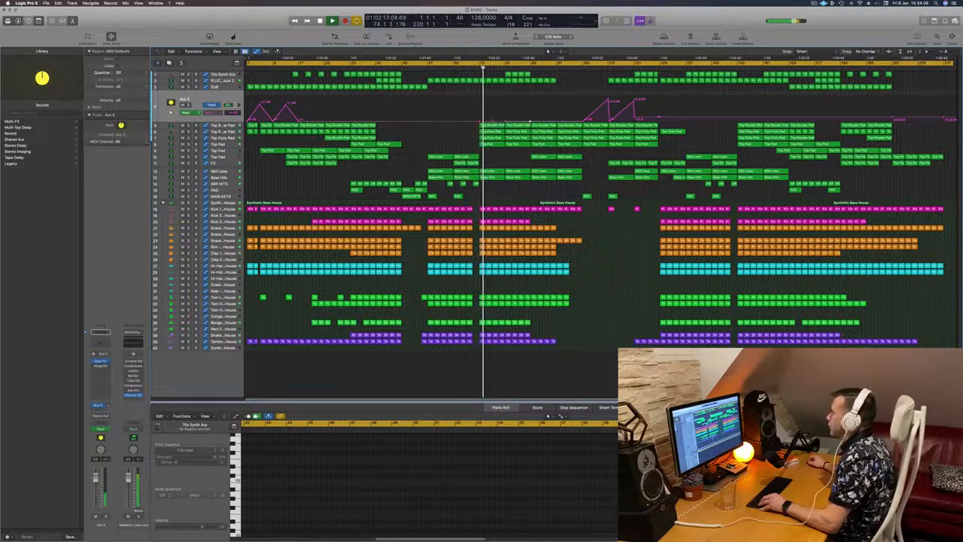
drag(492, 118, 518, 110)
click(530, 120)
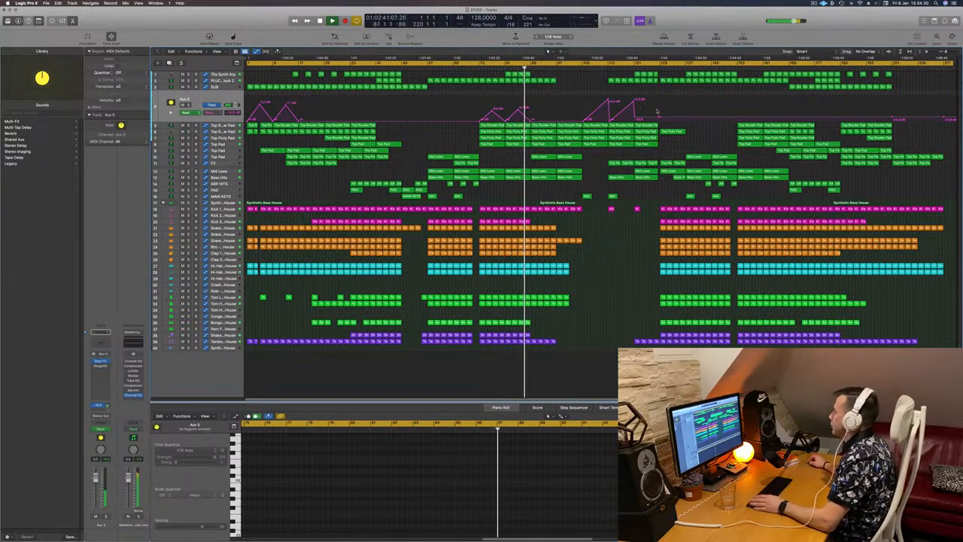
drag(658, 118, 659, 100)
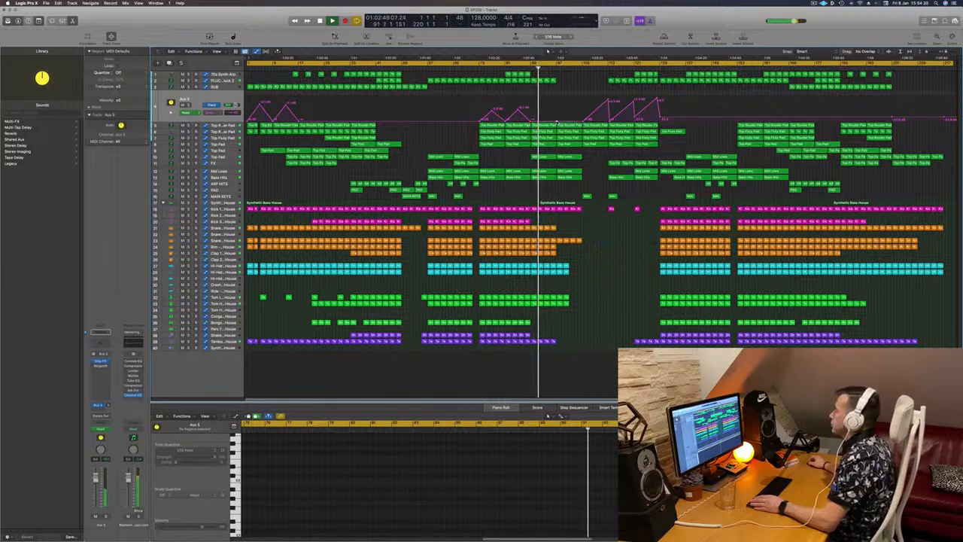
drag(557, 121, 558, 101)
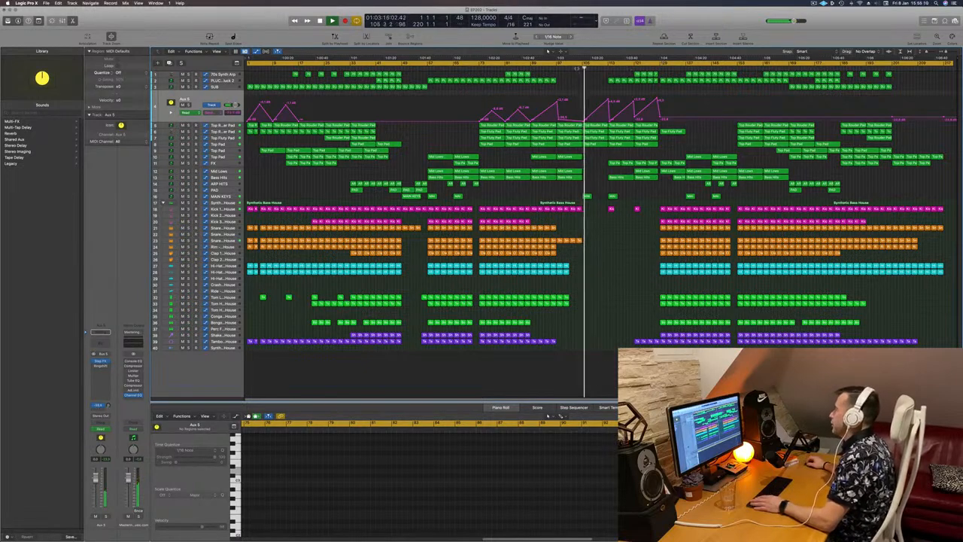
- Open the Channel EQ on Aux 5, switch the track to Touch automation and sweep the high-cut frequency down during playback
click(576, 69)
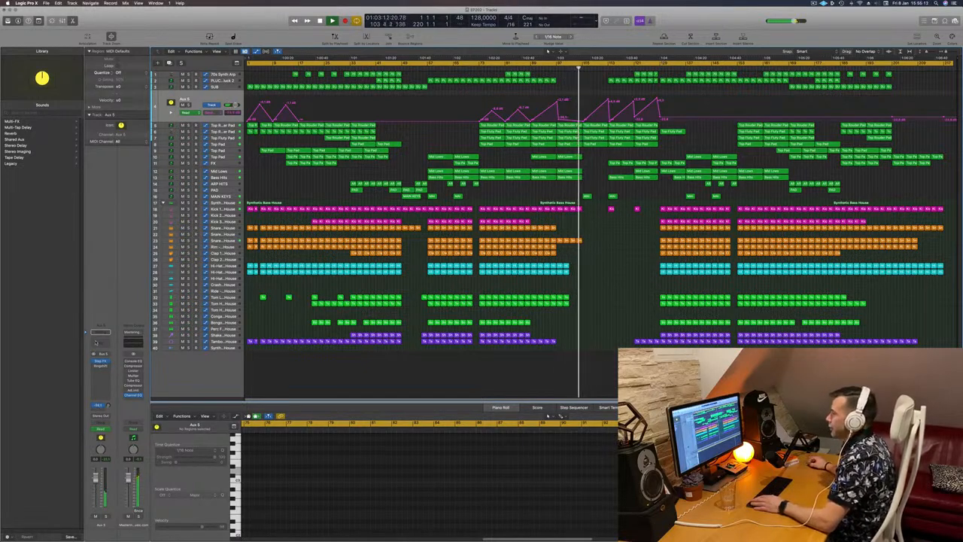
click(96, 342)
drag(604, 85, 582, 189)
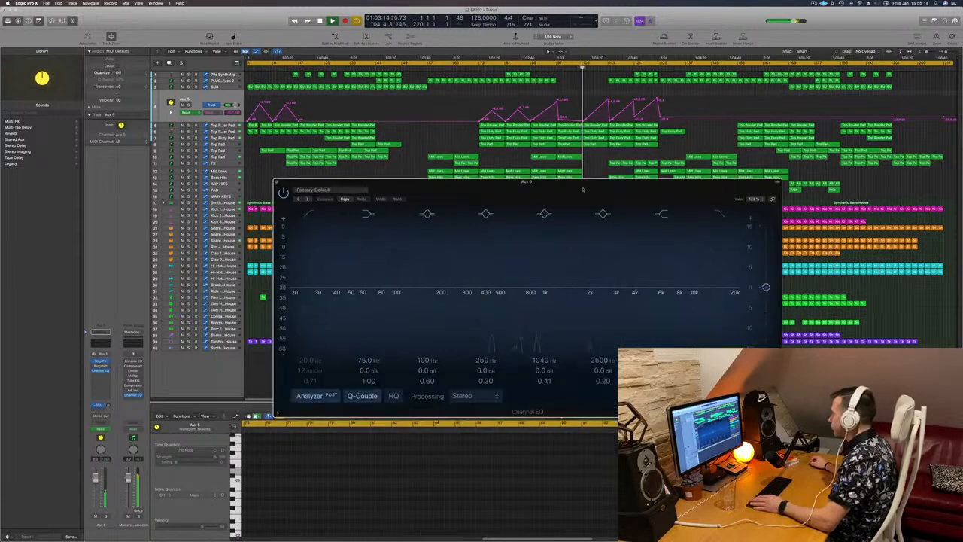
click(573, 68)
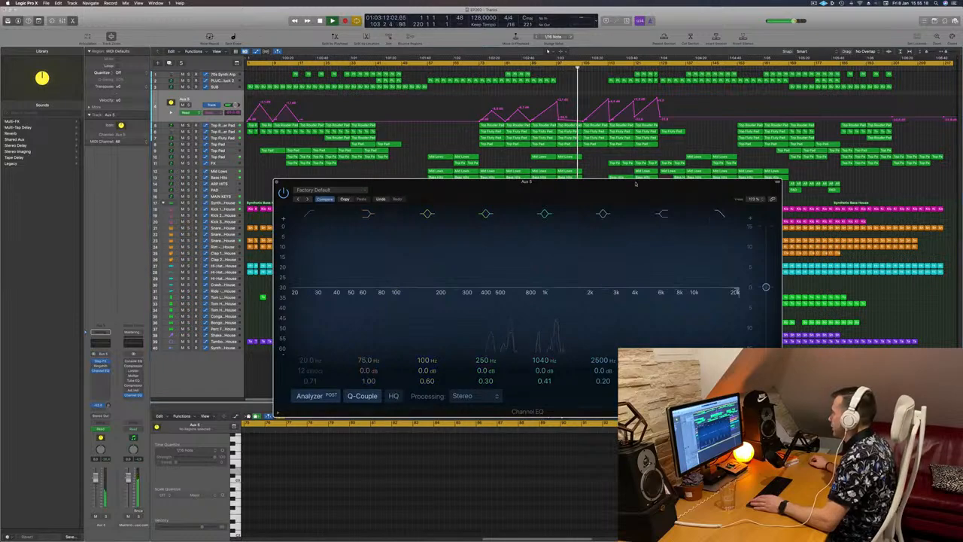
drag(653, 199, 555, 215)
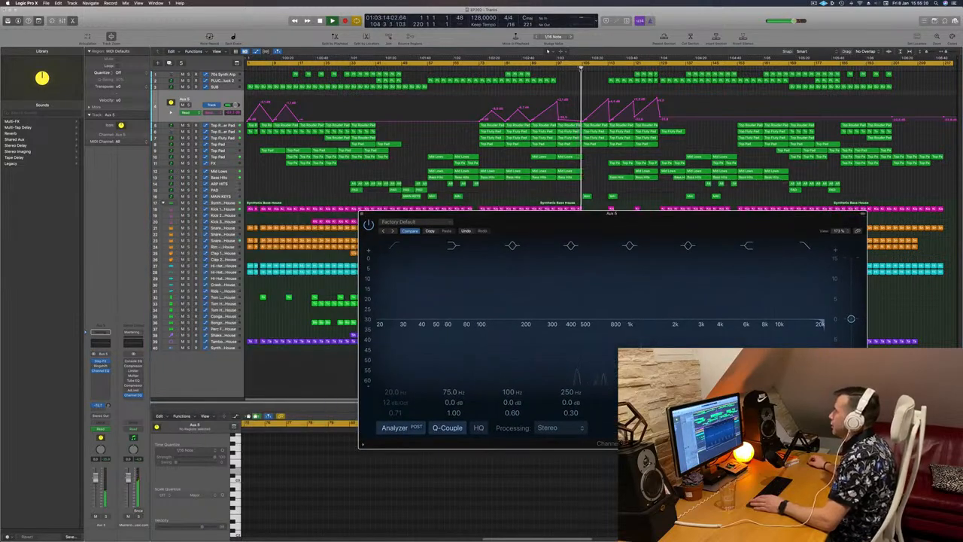
click(573, 68)
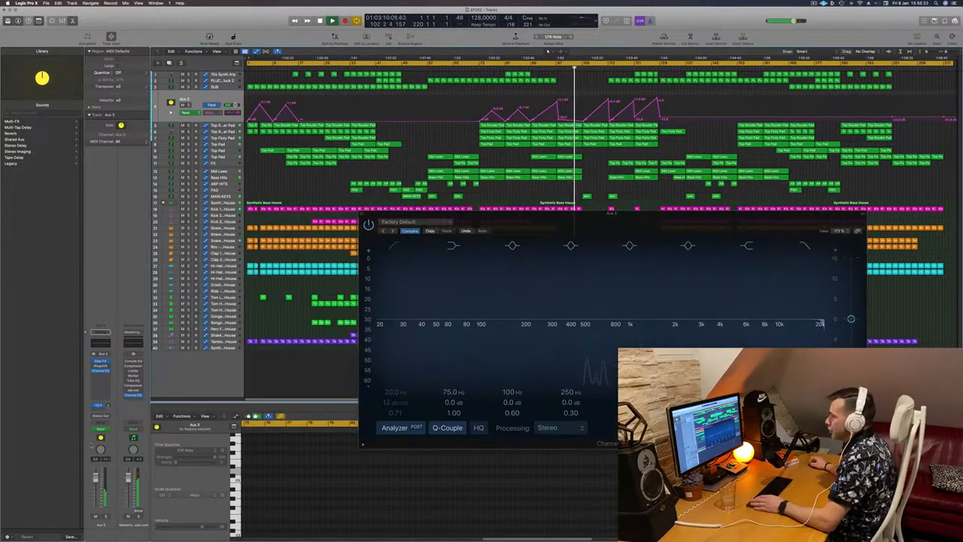
click(106, 430)
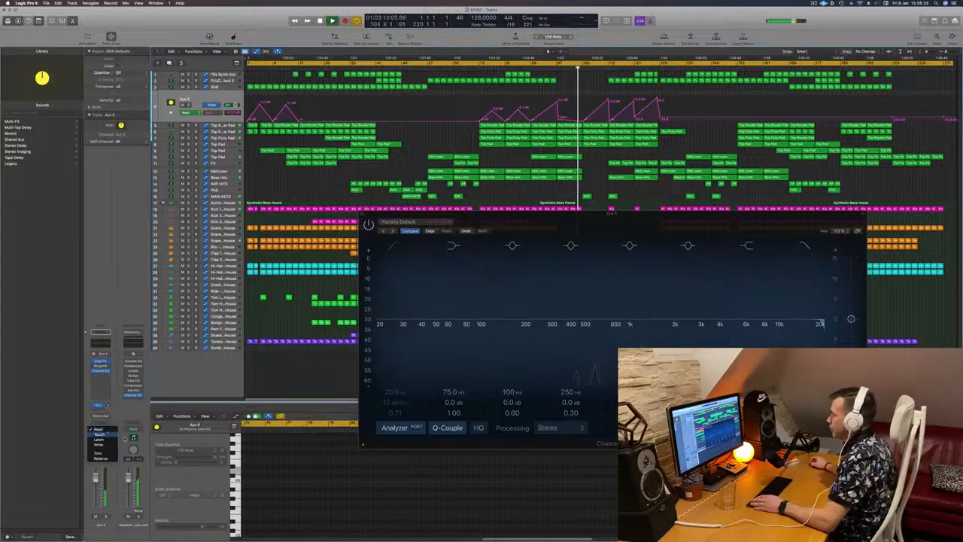
click(99, 434)
drag(823, 329, 766, 329)
click(364, 216)
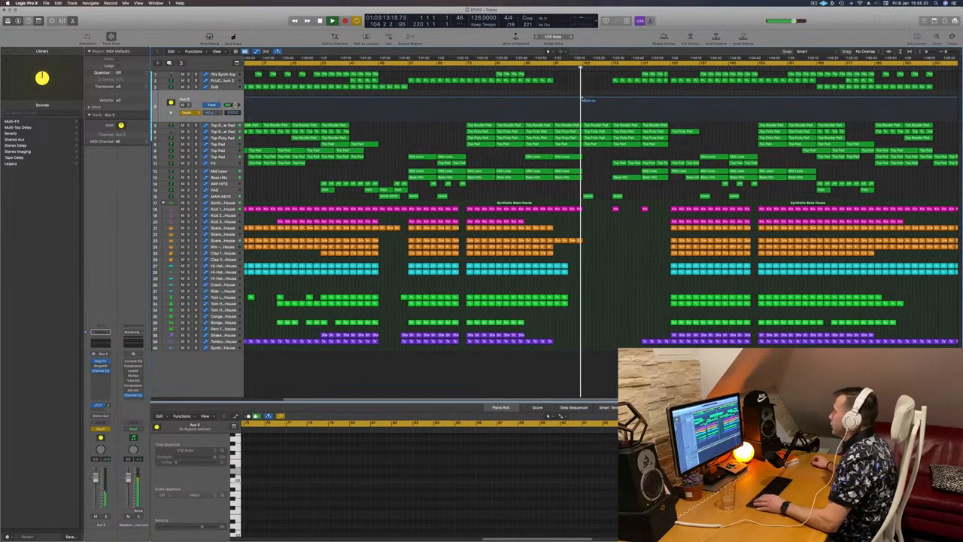
- Reshape the recorded Aux 5 EQ automation into a rising ramp after the break
click(582, 97)
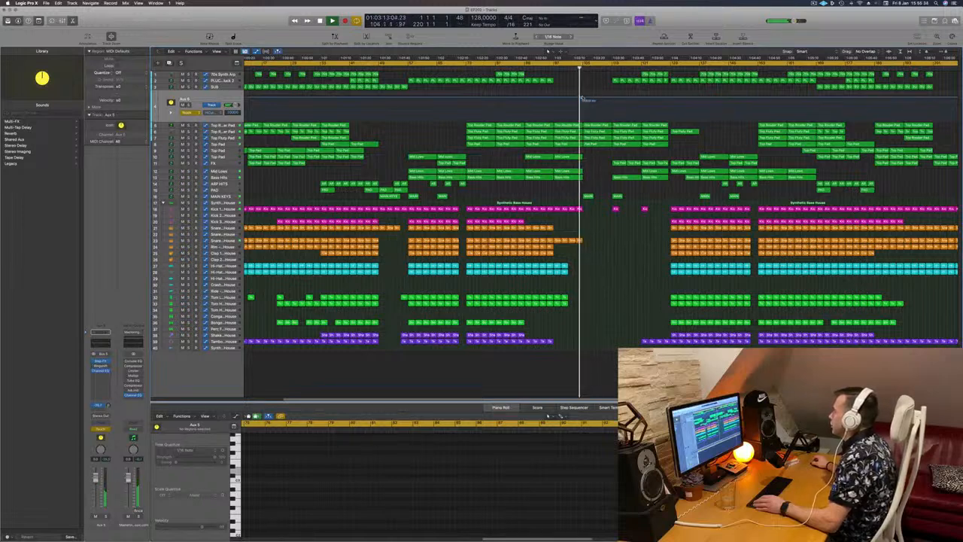
drag(581, 100, 613, 100)
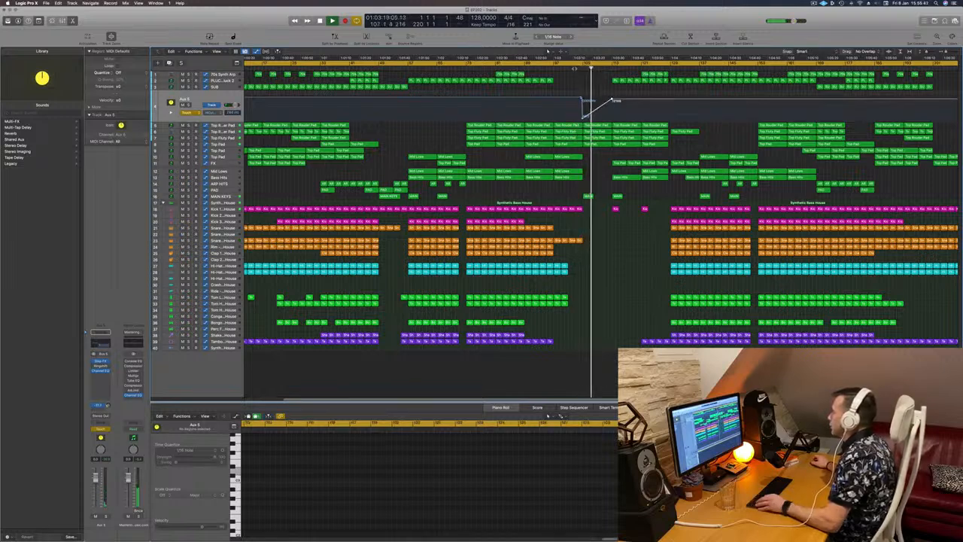
click(574, 69)
key(super+Right)
key(super+Right)
key(super+Right)
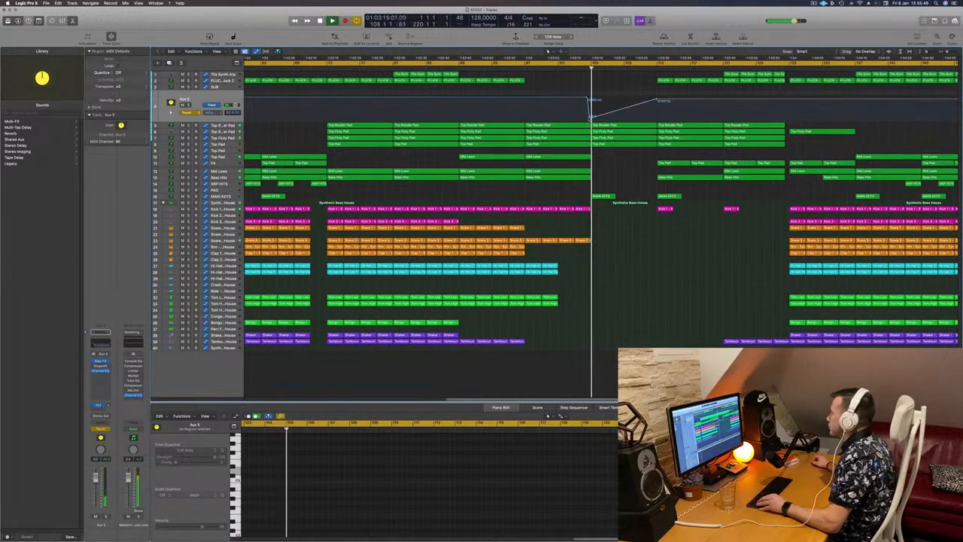
drag(590, 119, 592, 118)
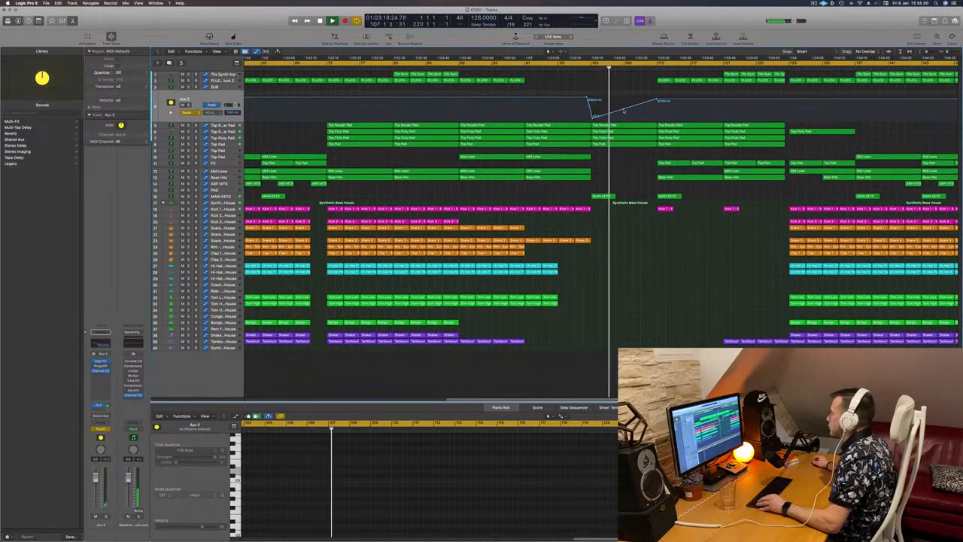
- Select the pad tracks and audition the Top Rouder Pad track in solo during playback
click(624, 111)
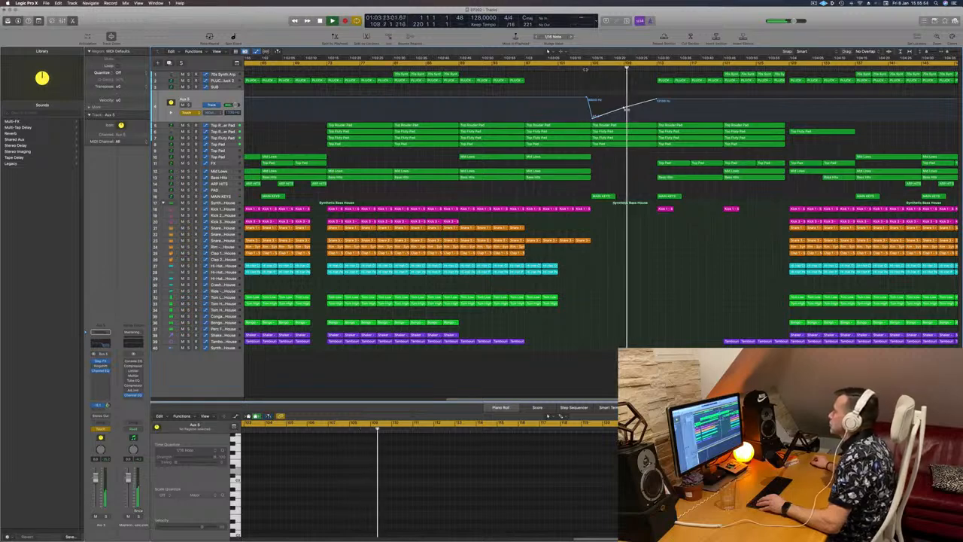
click(232, 144)
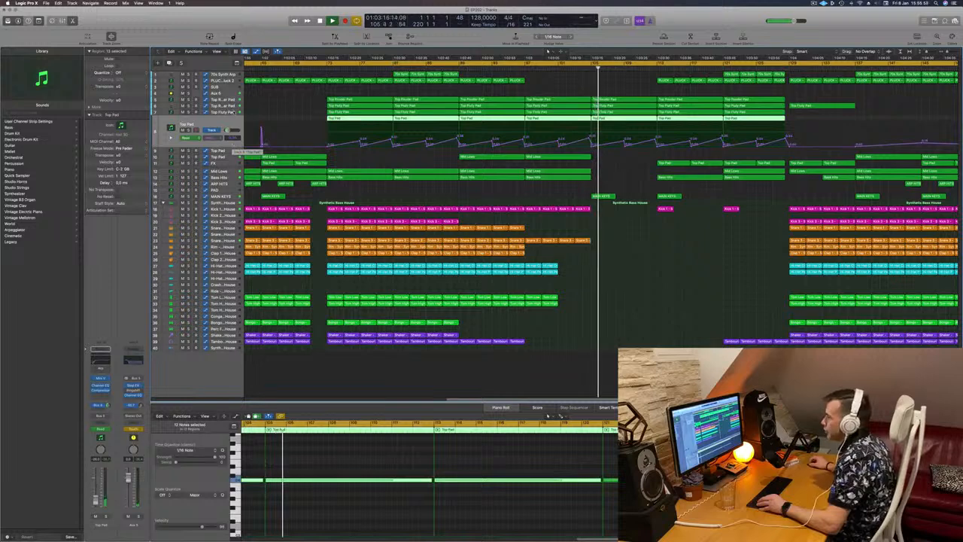
click(232, 112)
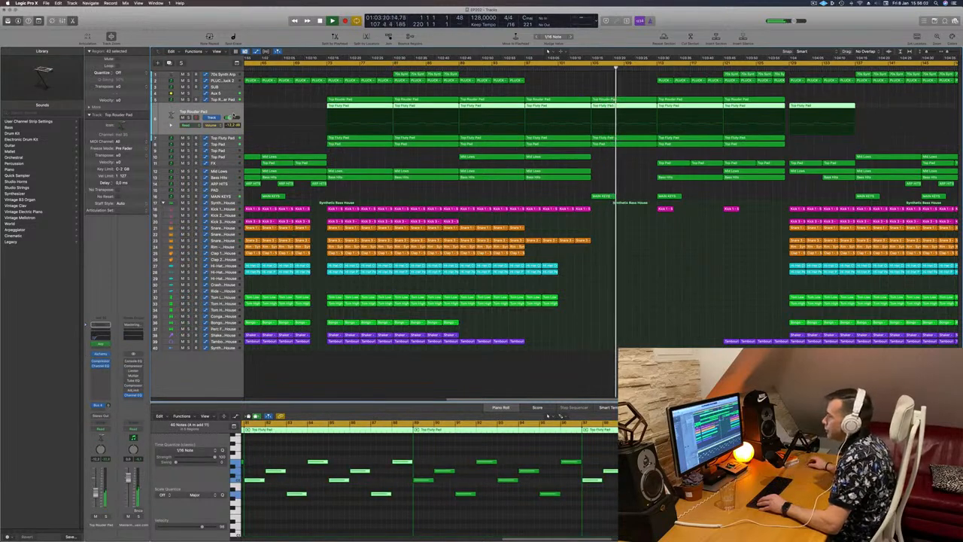
key(s)
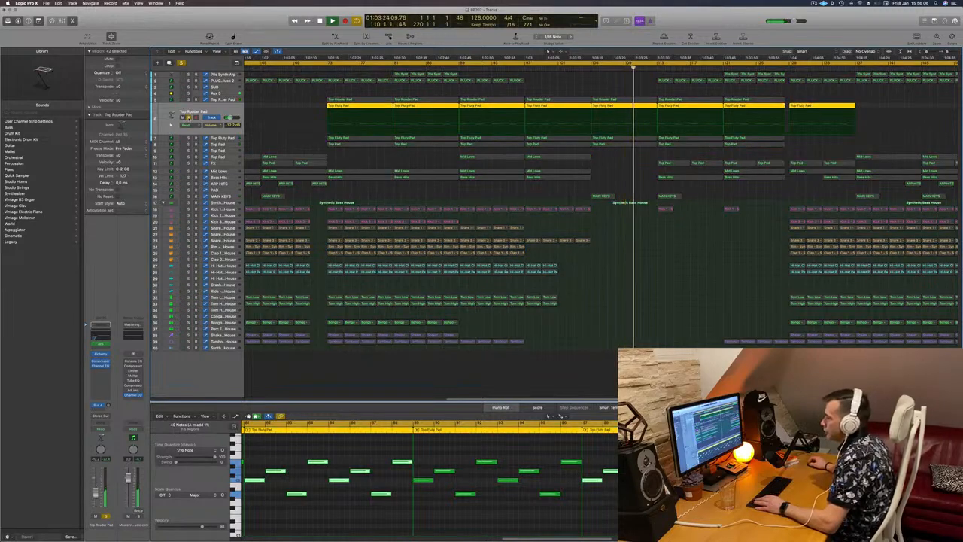
key(s)
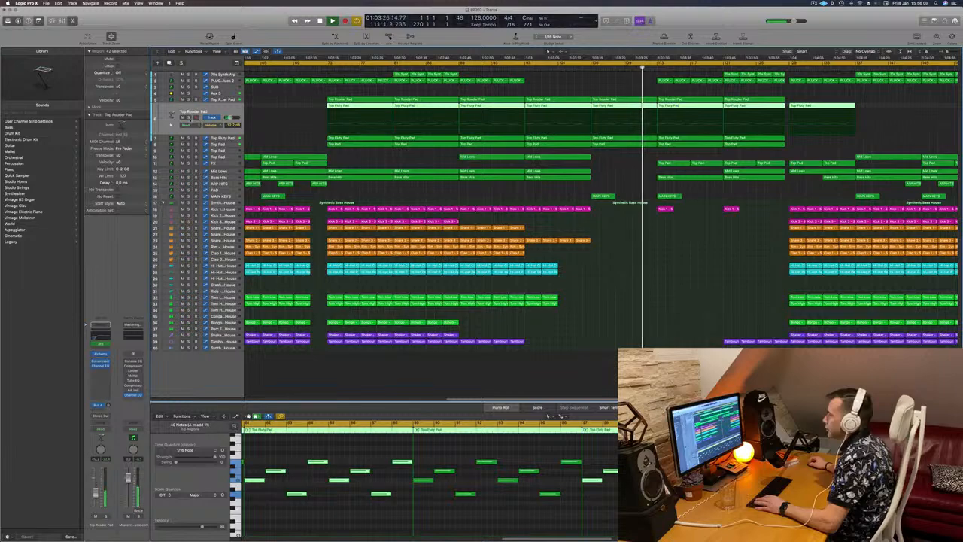
key(s)
key(s)
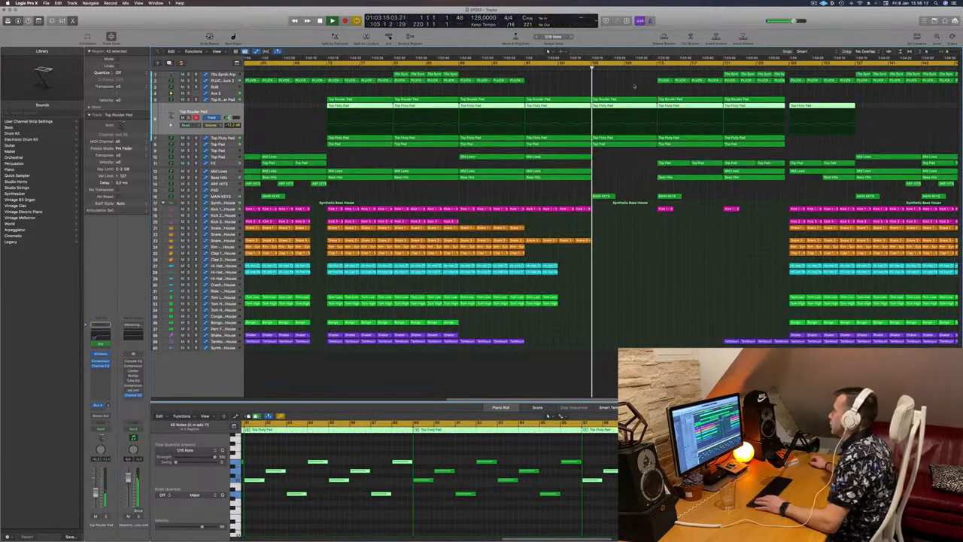
- Delete the Top Fluty Pad region at the start of the section after the break
key(r)
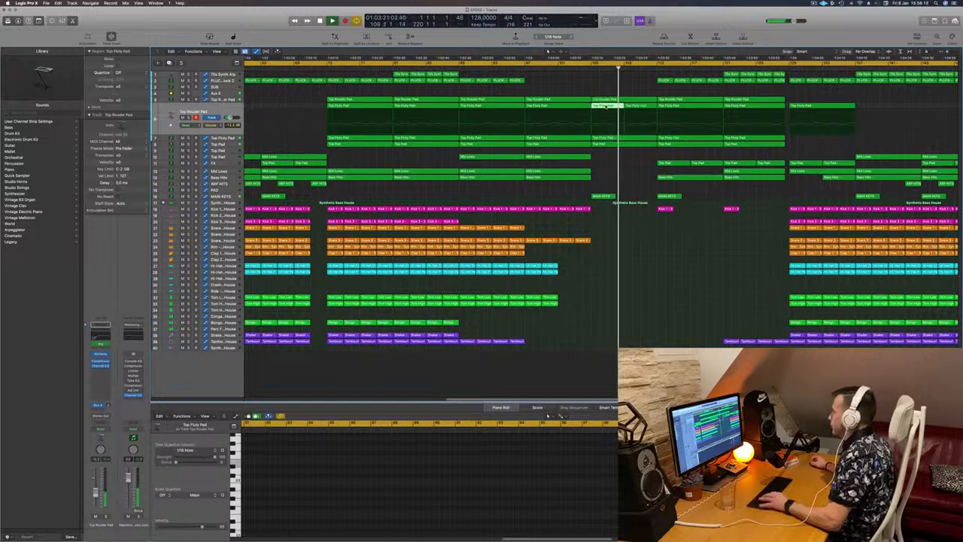
key(Delete)
click(583, 68)
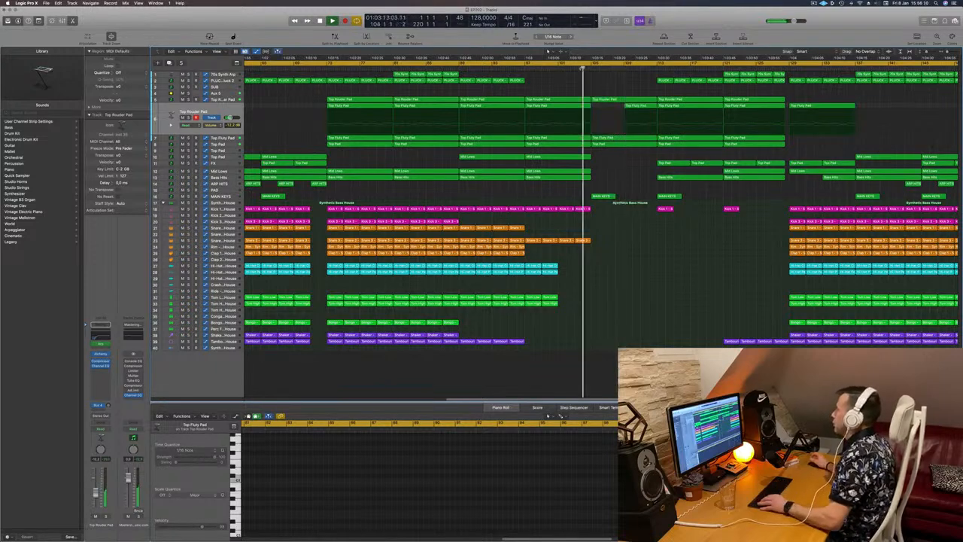
- Review the pad tracks one by one across the arrangement during playback
scroll(613, 86, left, 3)
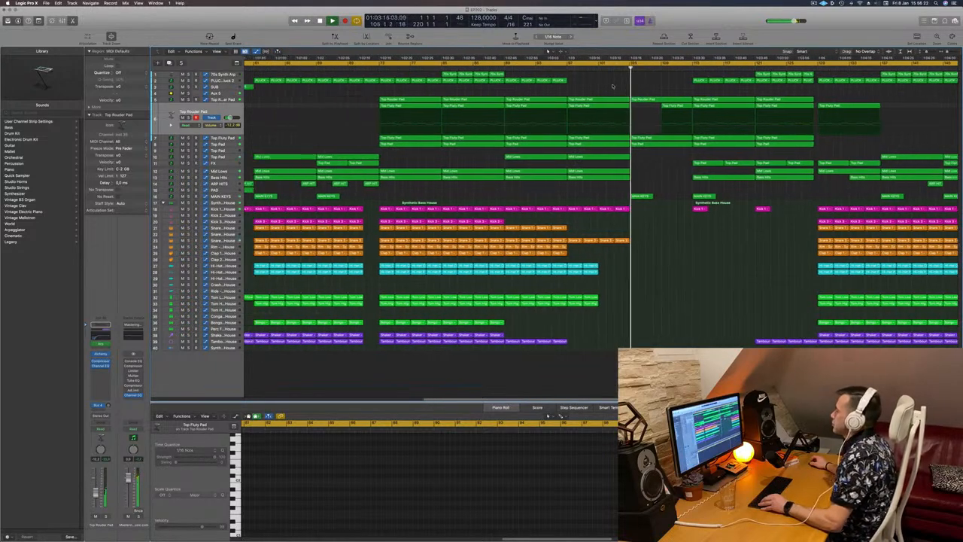
scroll(613, 87, left, 1)
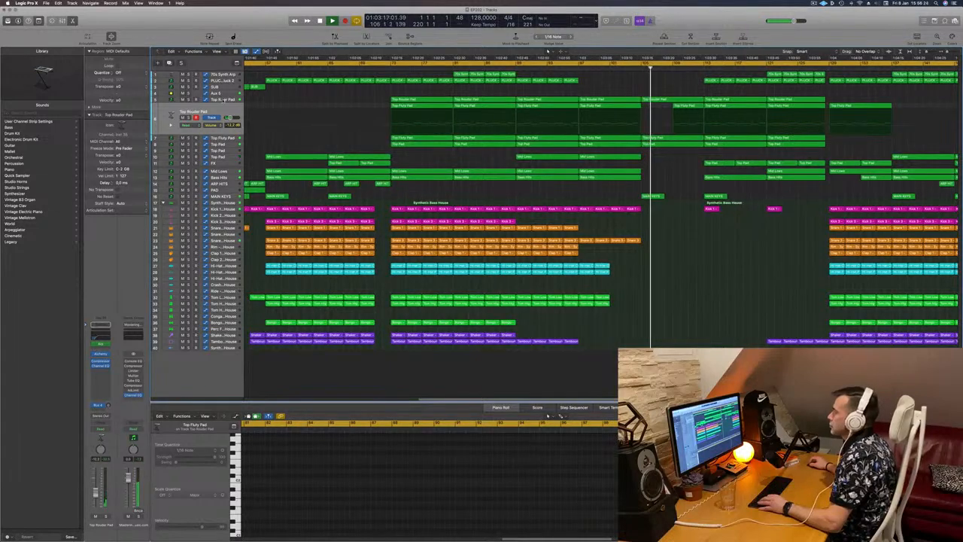
click(224, 100)
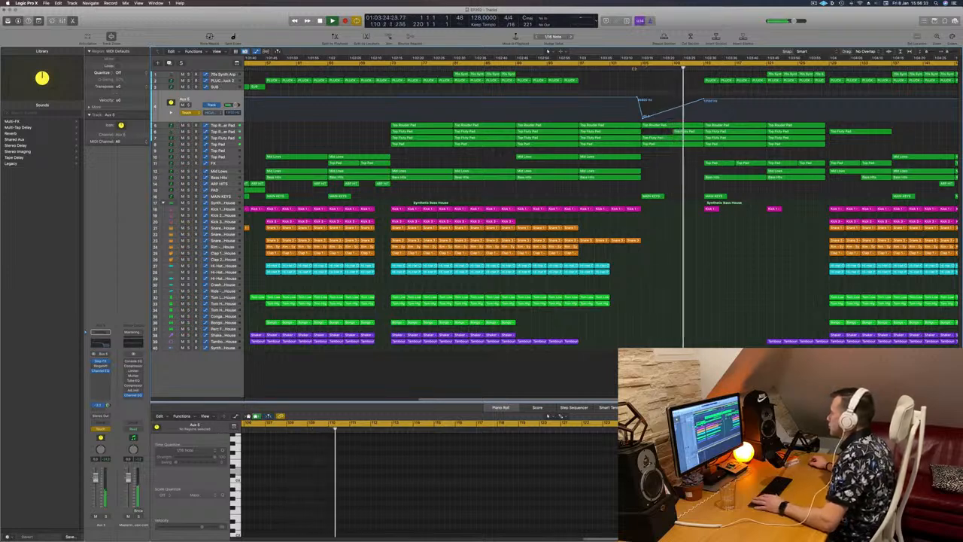
click(634, 68)
click(223, 126)
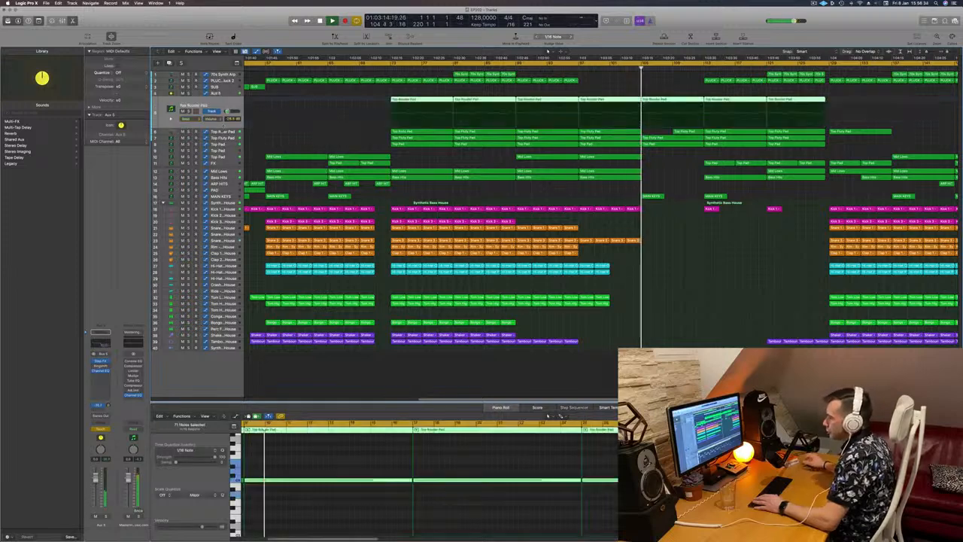
click(223, 133)
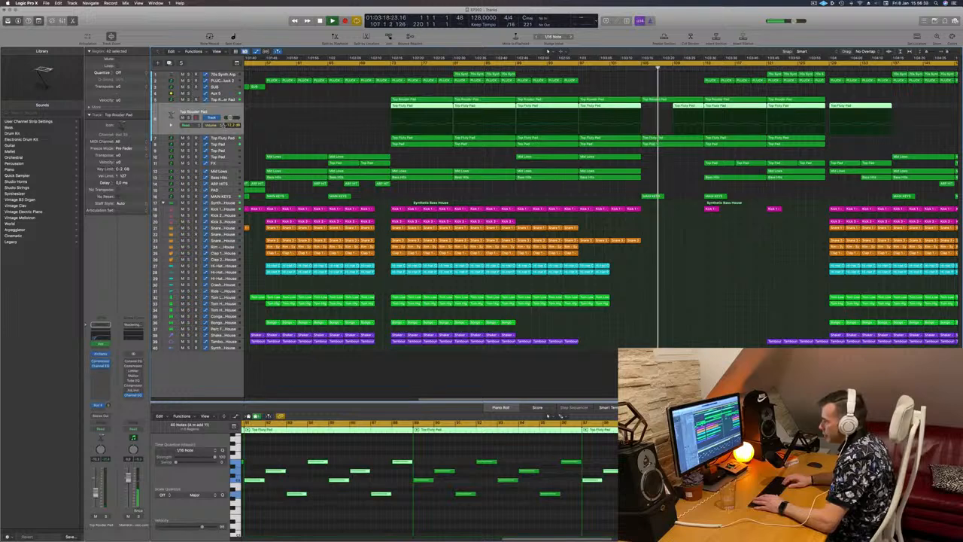
key(Up)
key(Down)
key(Down)
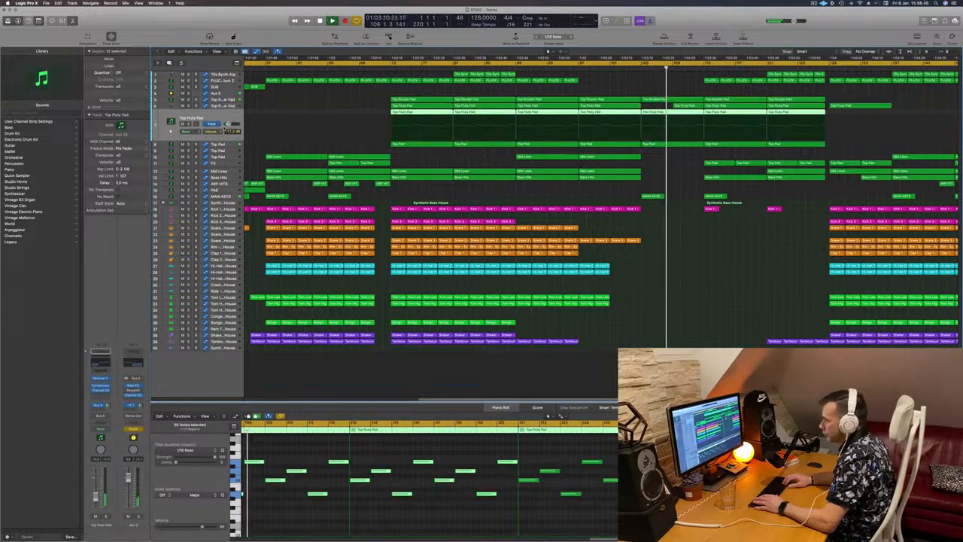
key(Down)
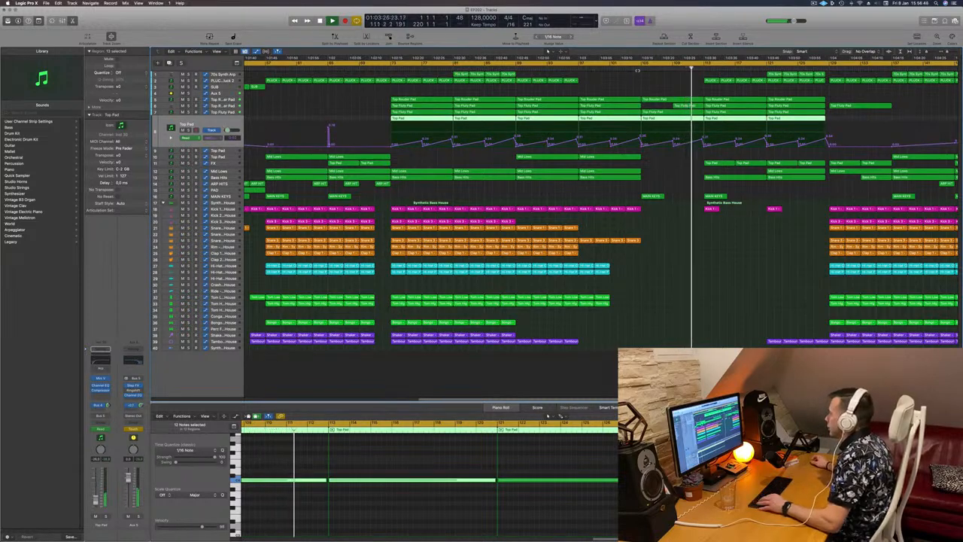
scroll(640, 83, down, 3)
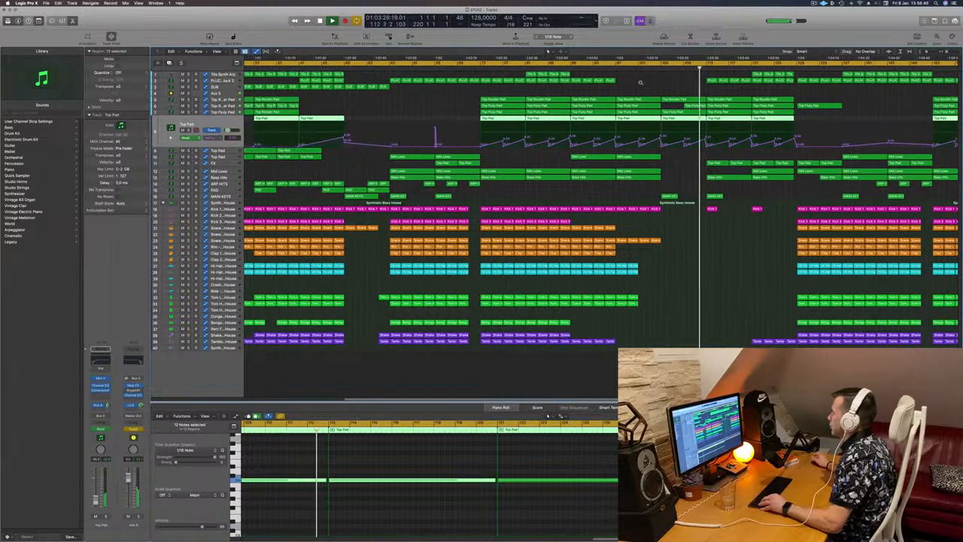
scroll(641, 82, down, 2)
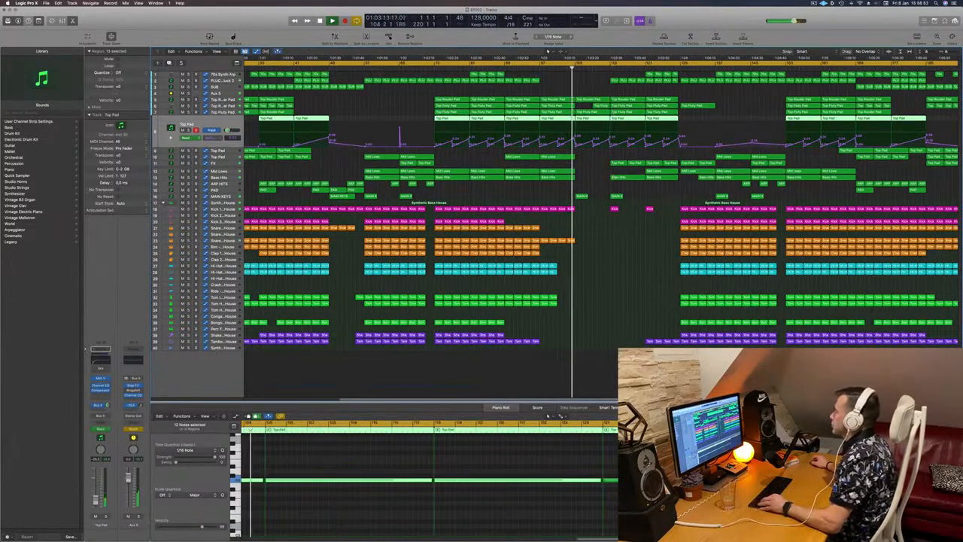
scroll(611, 69, up, 2)
scroll(611, 69, down, 3)
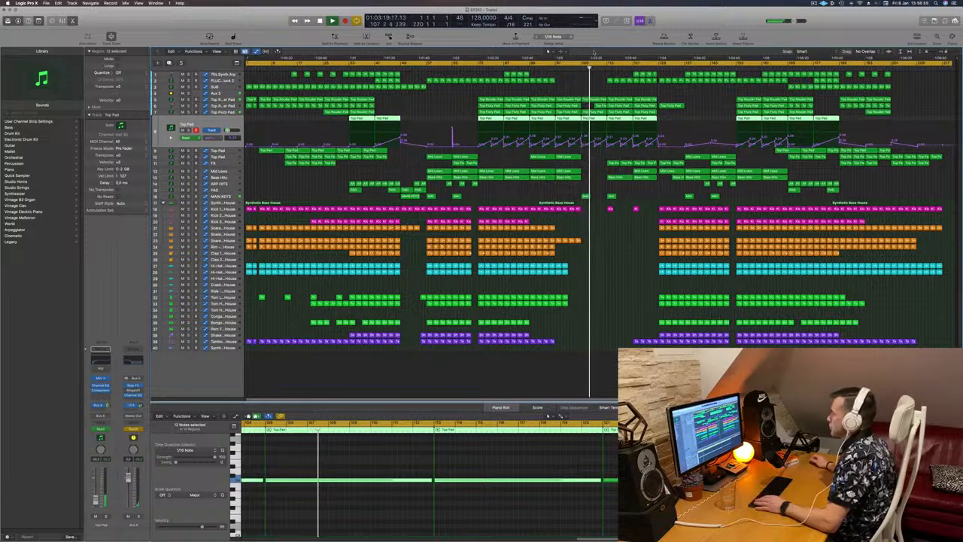
- Raise the Aux 5 automation point after the break slightly and switch Aux 5 automation to Read
click(217, 93)
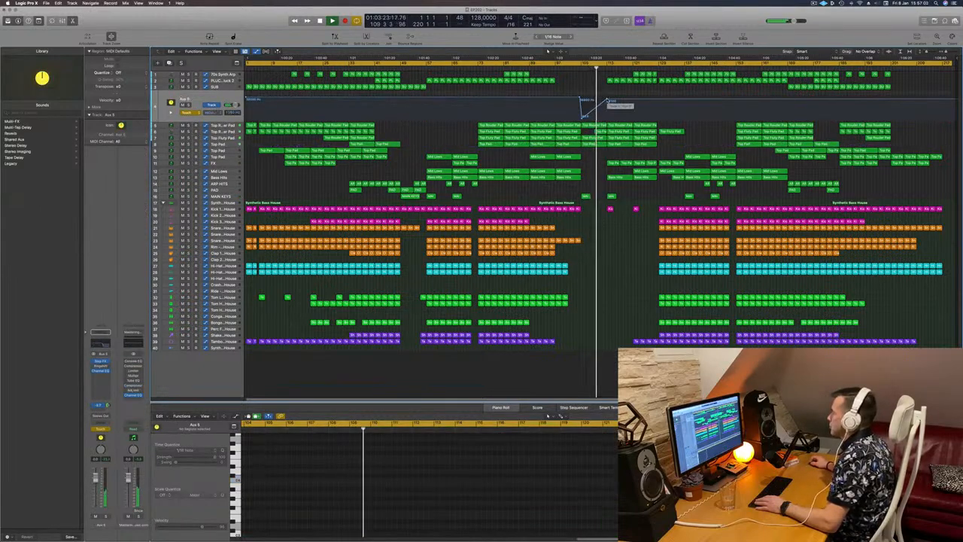
drag(608, 100, 607, 97)
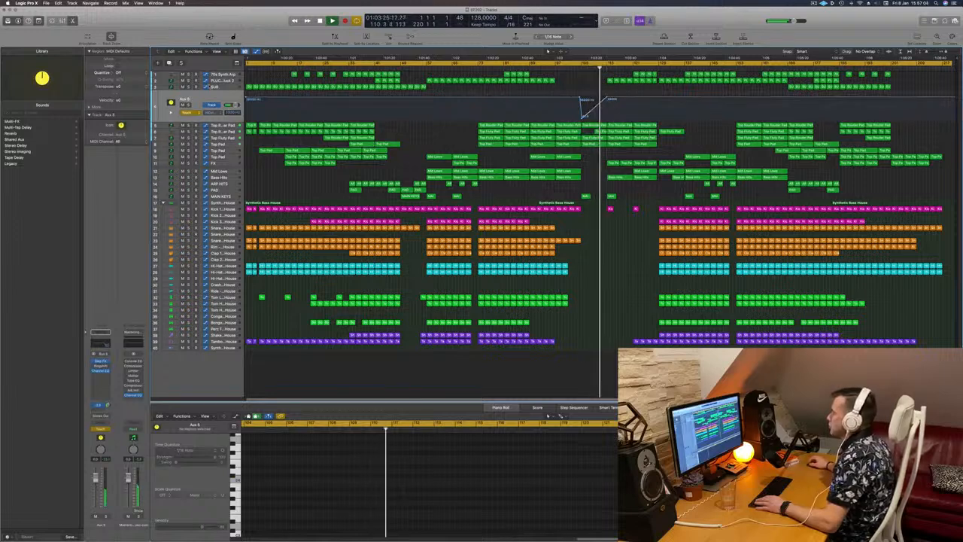
click(191, 113)
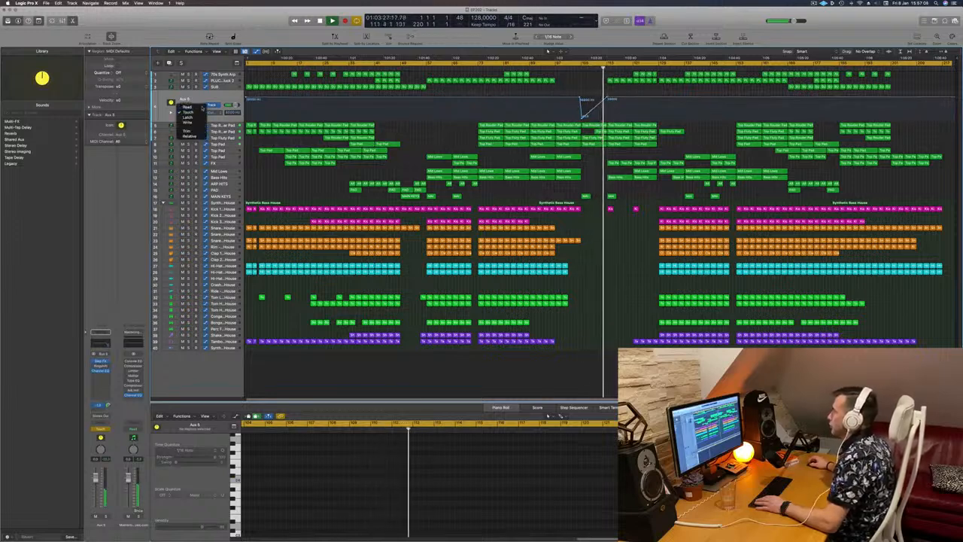
click(190, 107)
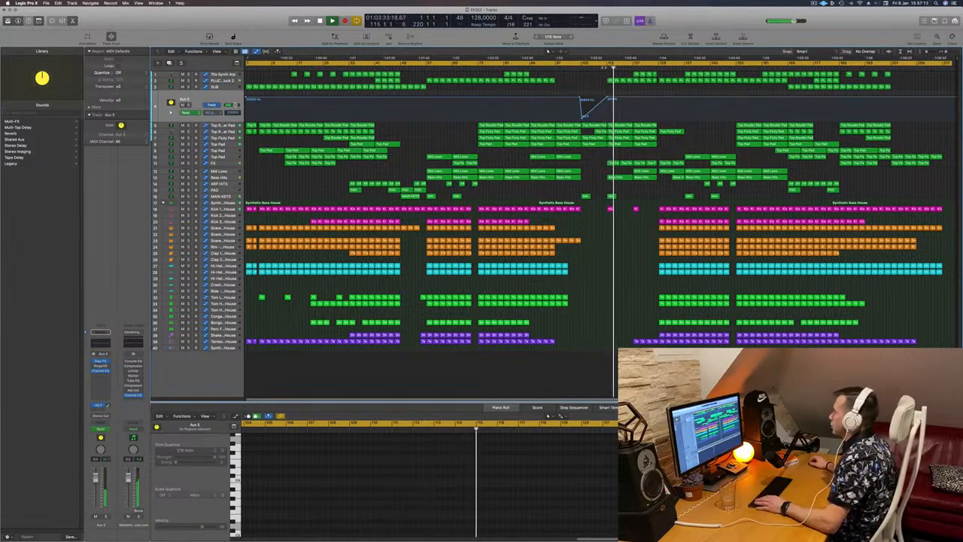
- Audition the Bass Hits track by muting and unmuting it during playback
click(603, 67)
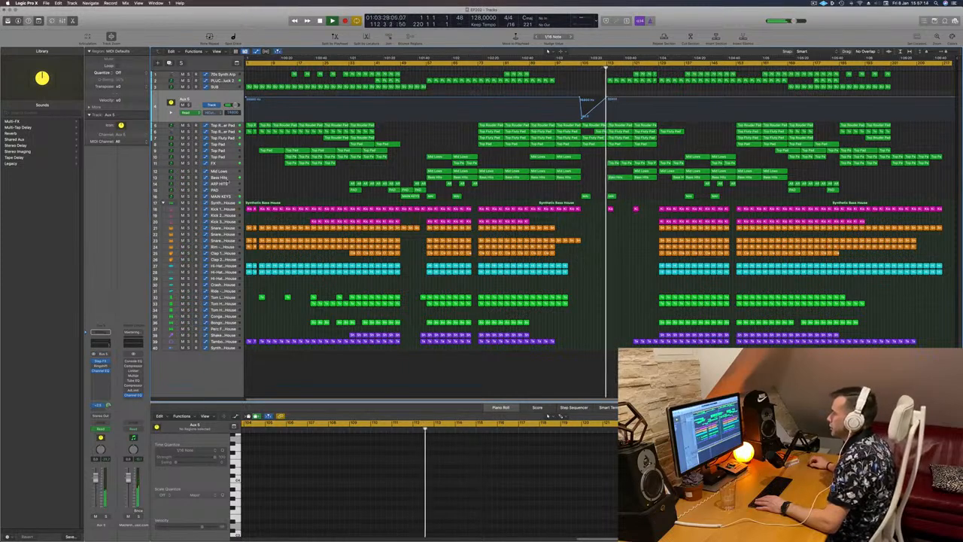
click(226, 177)
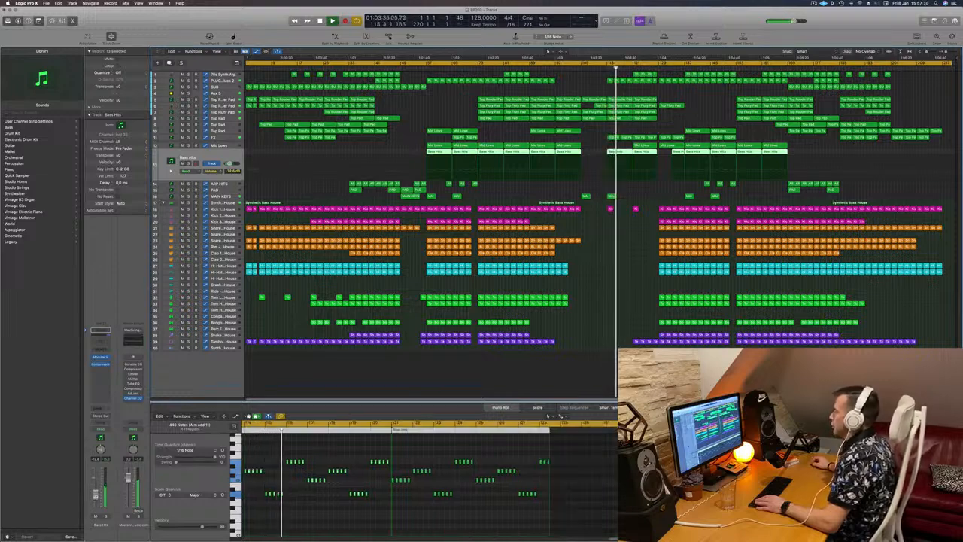
click(96, 516)
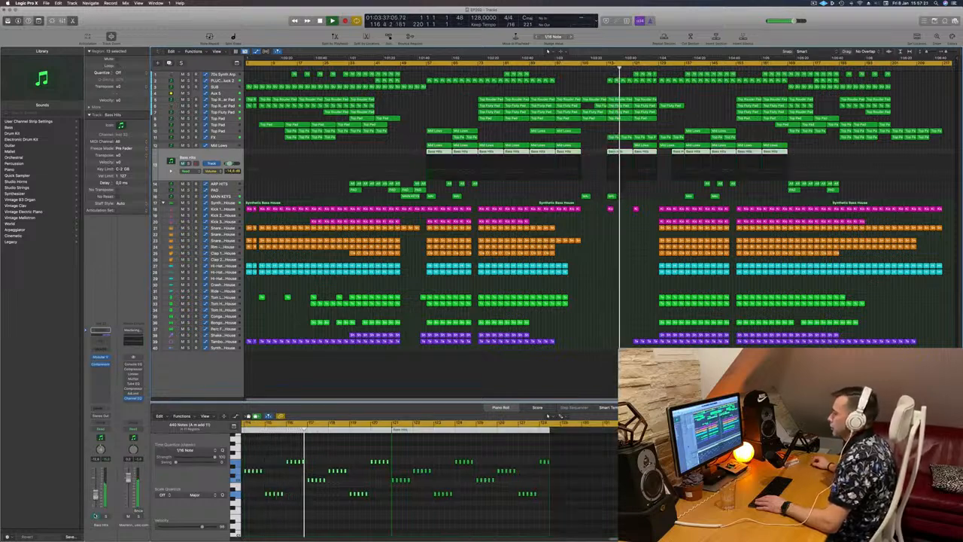
click(95, 517)
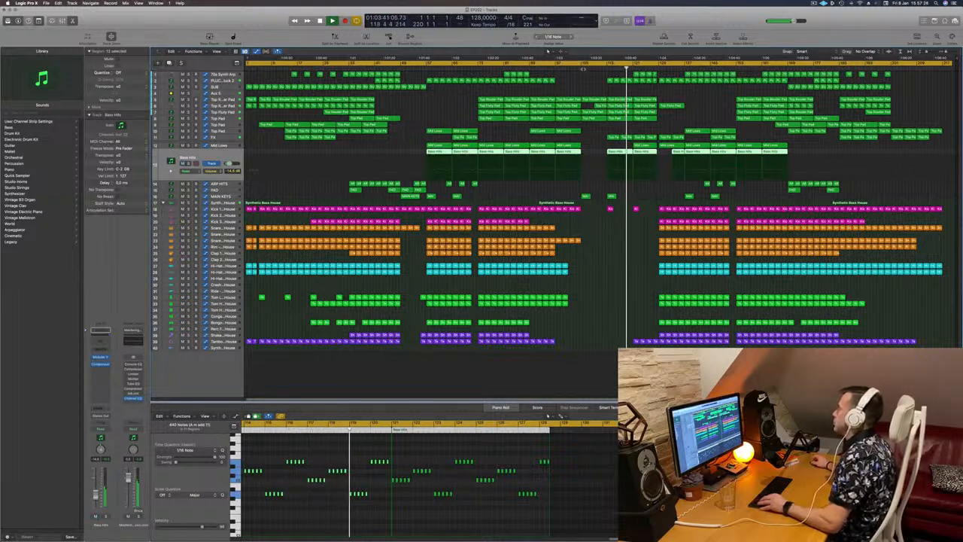
- Delete the 70s Synth Arp region right after the break
click(578, 68)
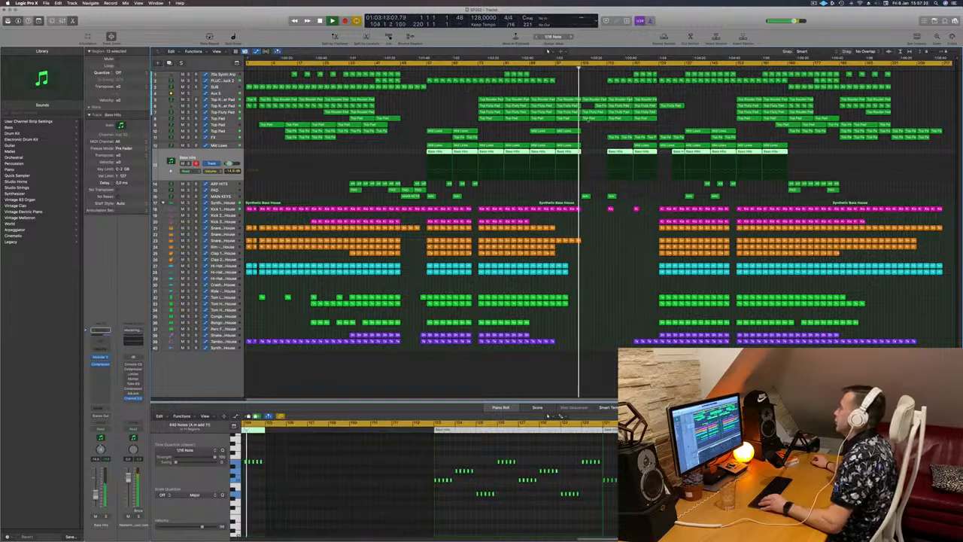
key(super+Right)
key(super+Right)
key(super+Right)
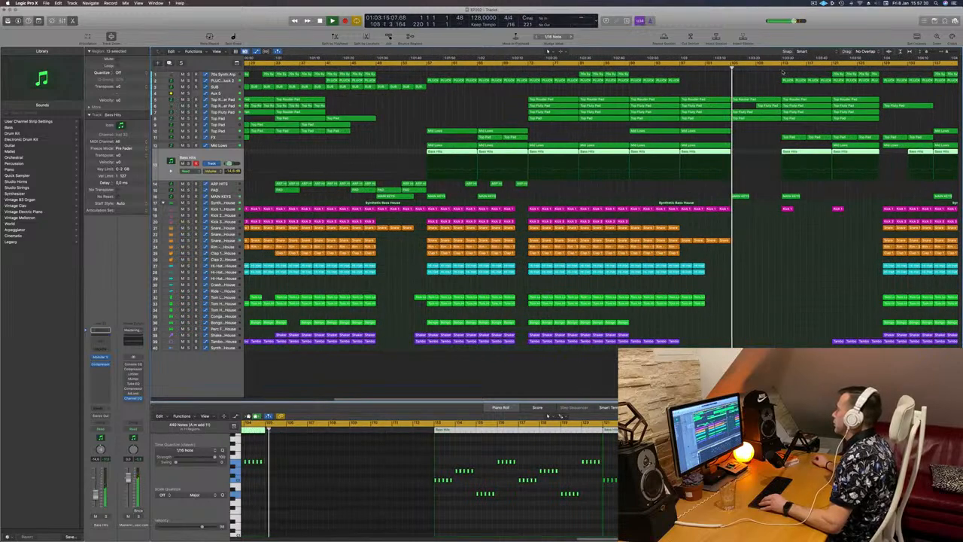
click(782, 68)
key(super+Left)
key(super+Left)
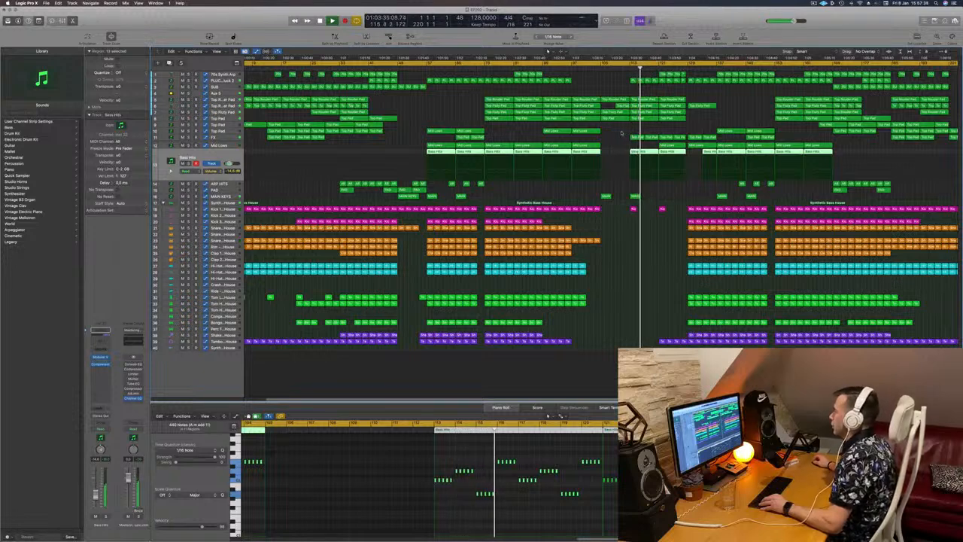
key(super+Left)
click(604, 130)
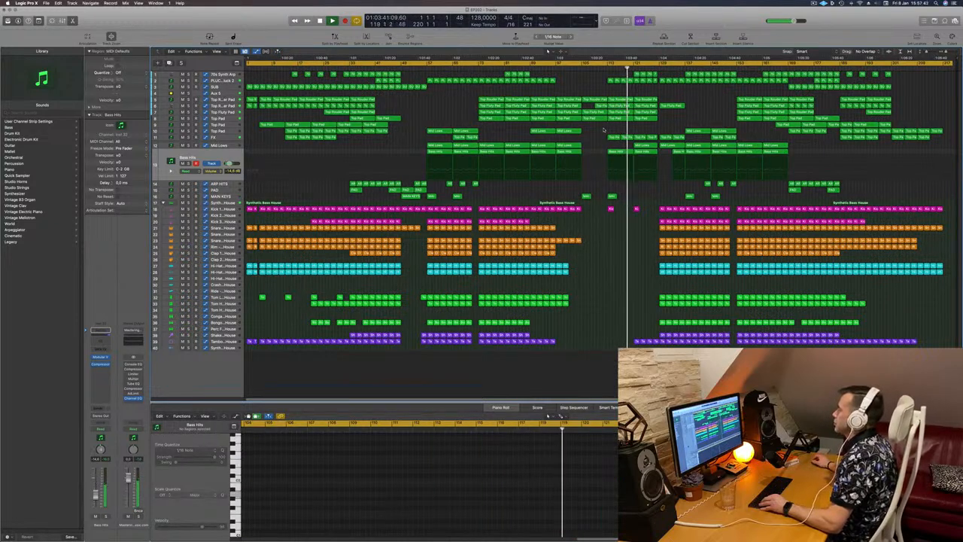
click(639, 74)
key(Delete)
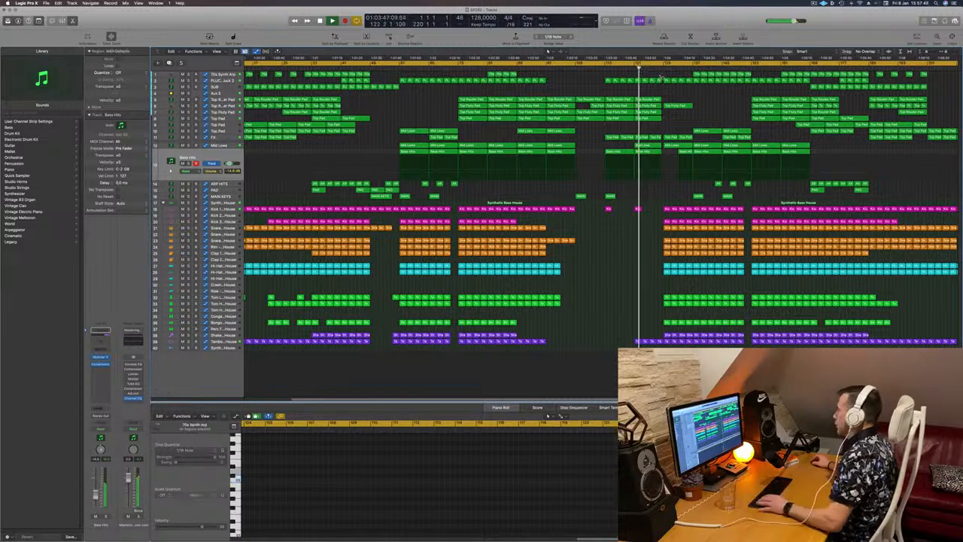
- Select the 70s Synth Arp regions in the bars following the break to inspect them
key(super+Left)
key(super+Left)
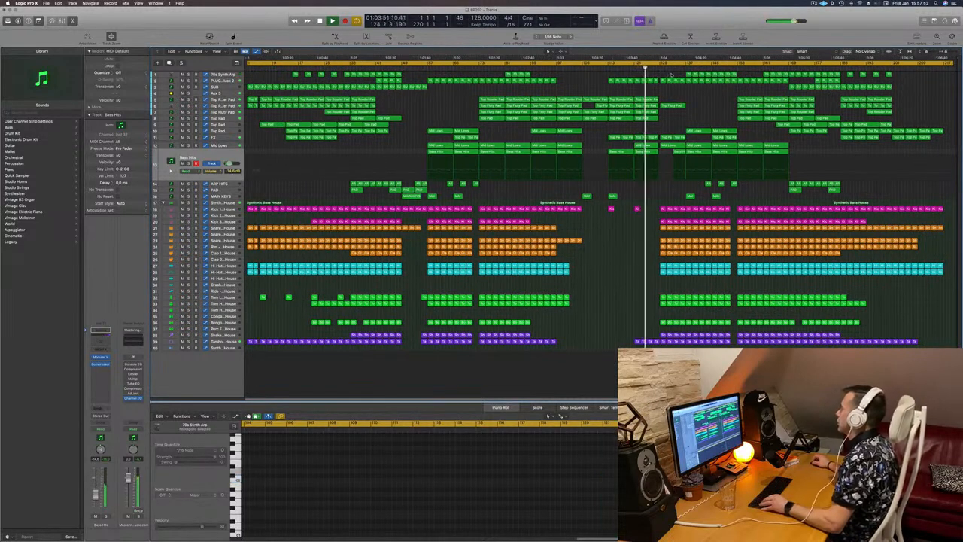
drag(671, 75, 735, 75)
shift+click(735, 74)
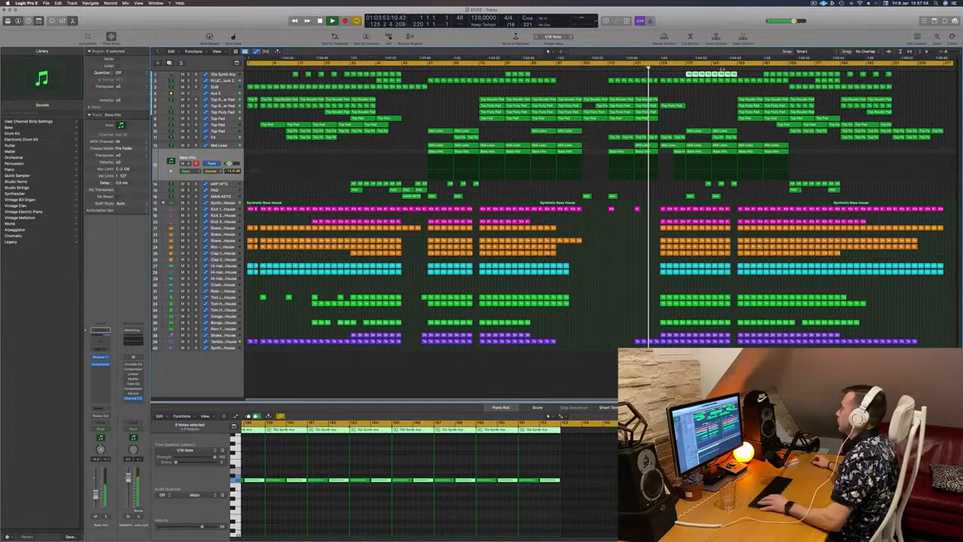
click(676, 90)
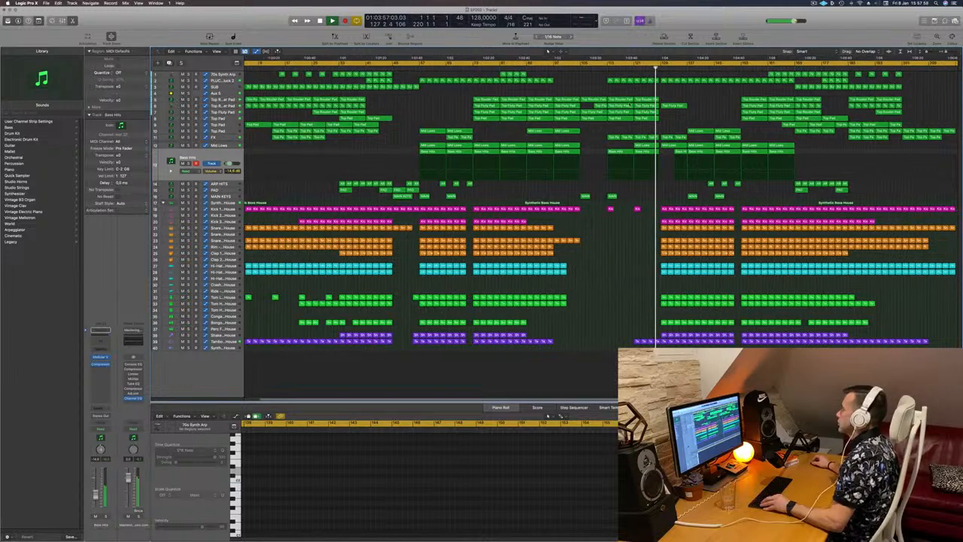
scroll(628, 106, up, 10)
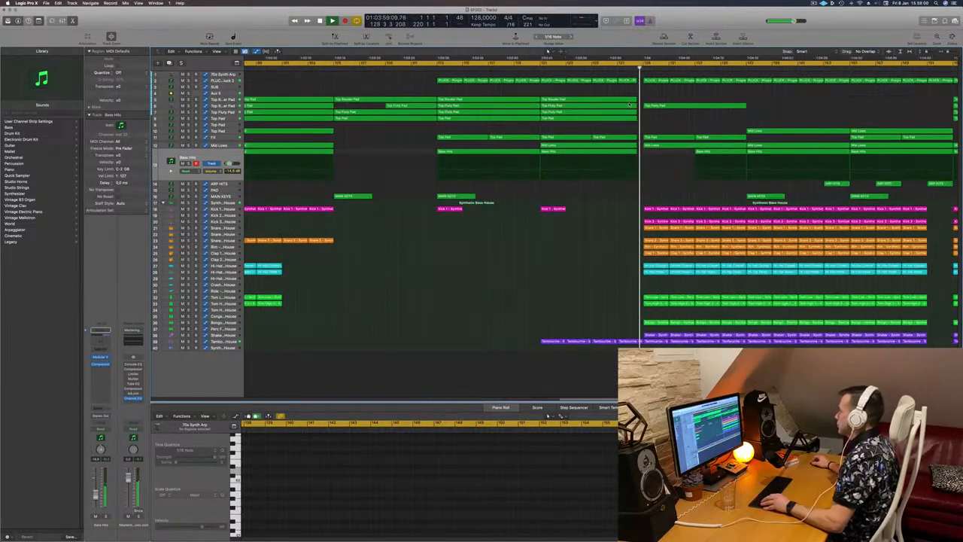
- Audition the Top Rouder Pad track in solo during playback
scroll(629, 102, down, 6)
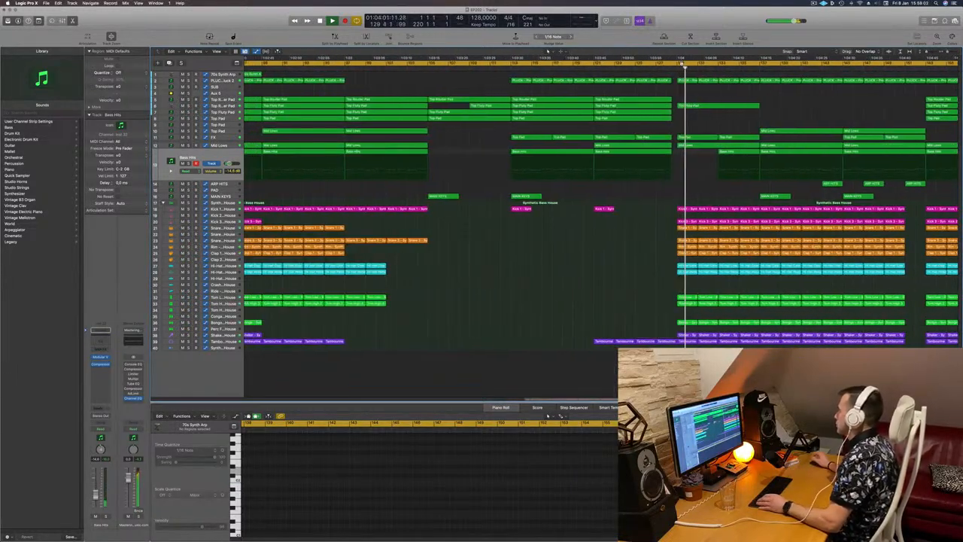
scroll(680, 81, down, 4)
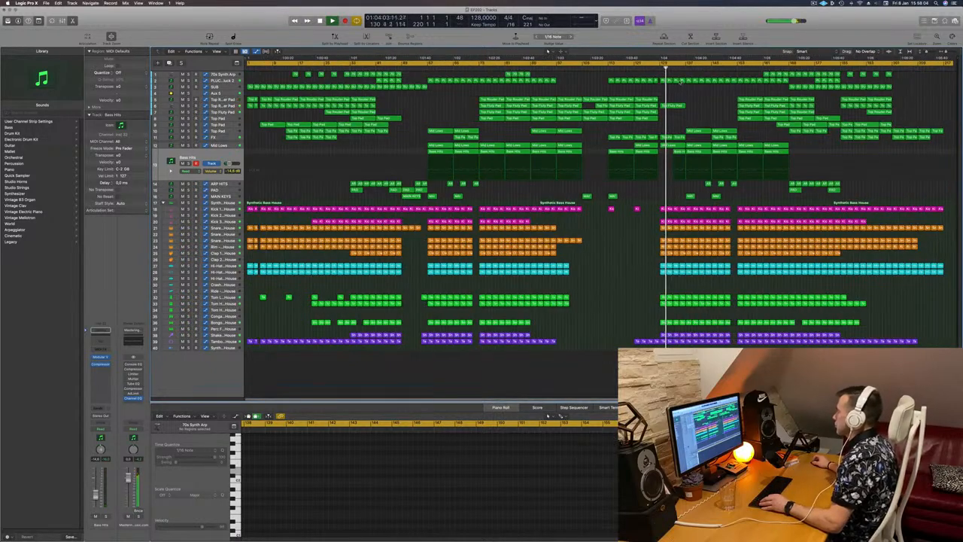
click(224, 105)
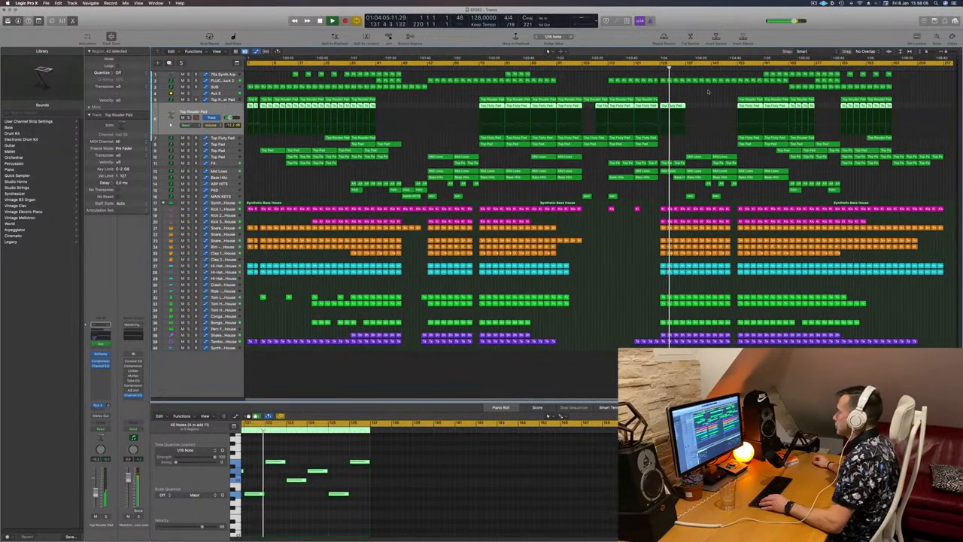
key(s)
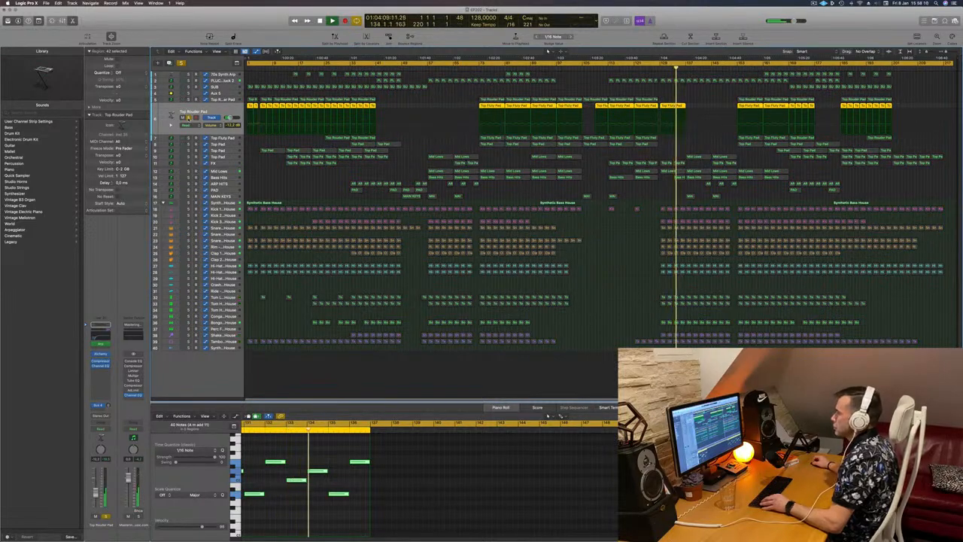
click(227, 95)
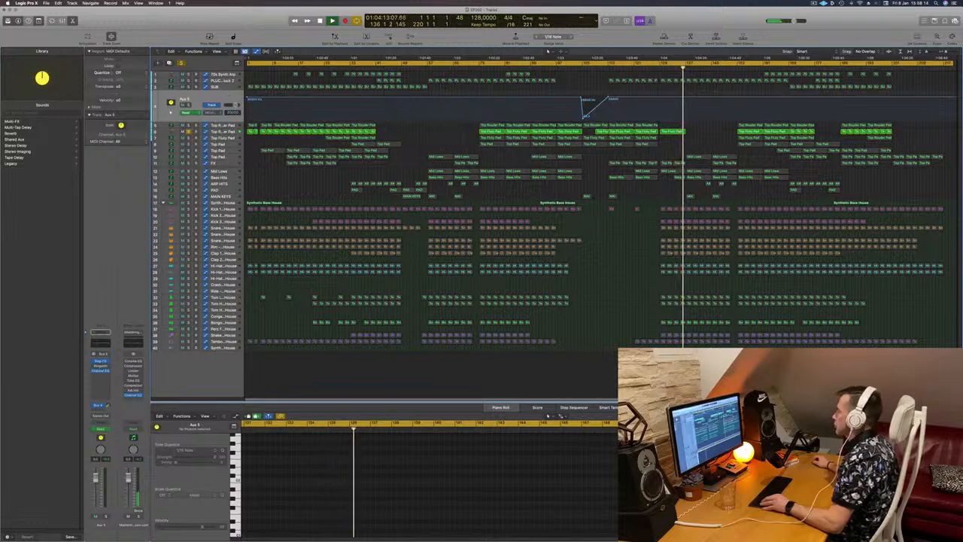
click(181, 64)
- Move the Top Fluffy Pad region after the break later along the timeline
click(657, 69)
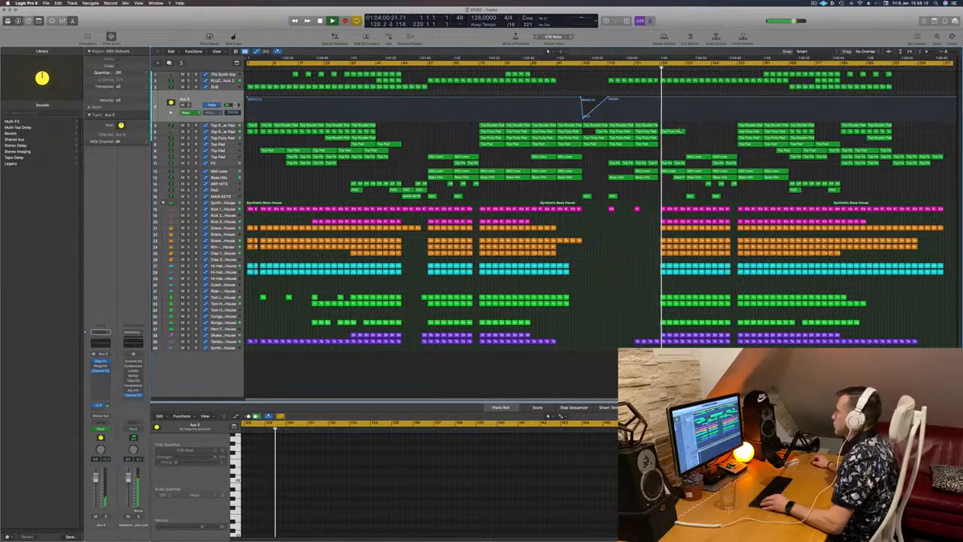
click(675, 132)
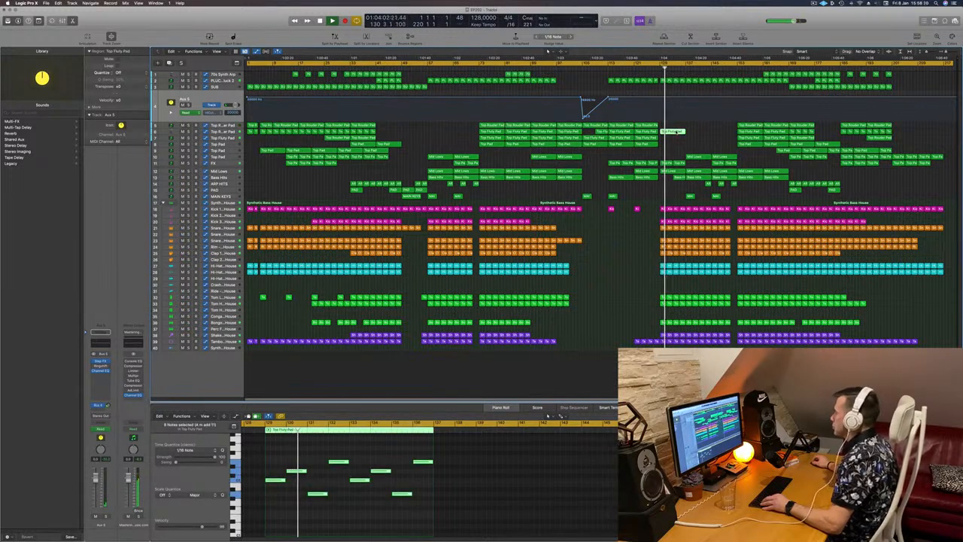
drag(677, 131, 725, 135)
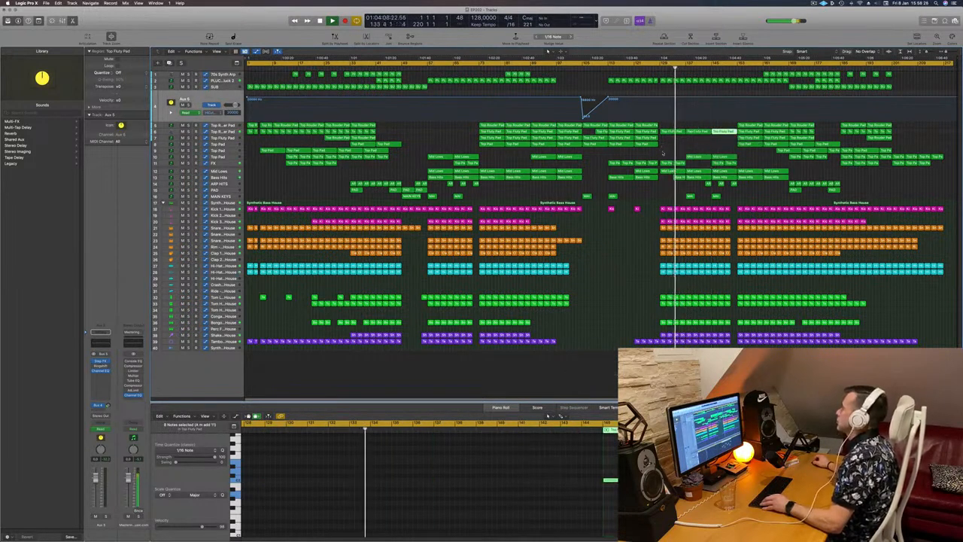
click(658, 157)
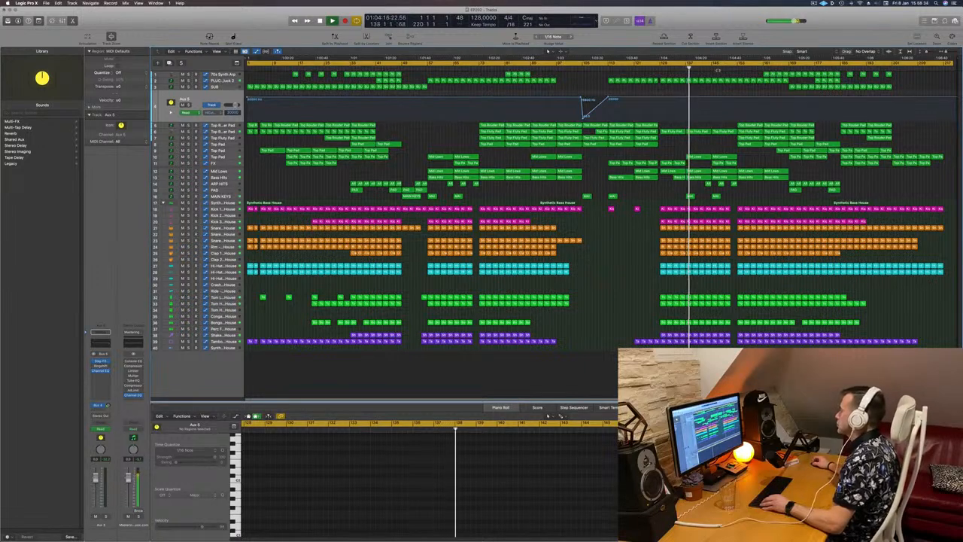
- Select the PLUCK track and inspect its automation around the break
click(226, 86)
click(225, 81)
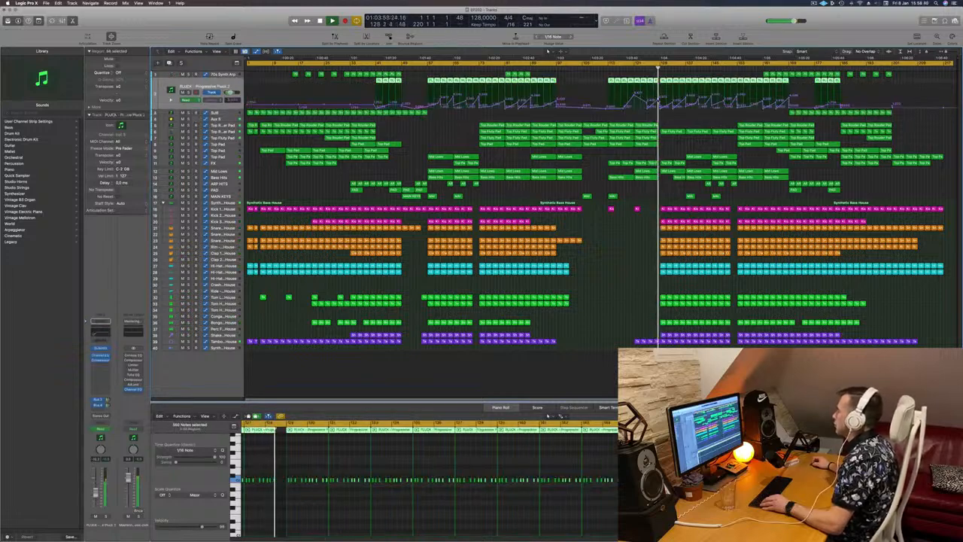
click(660, 102)
key(super+Right)
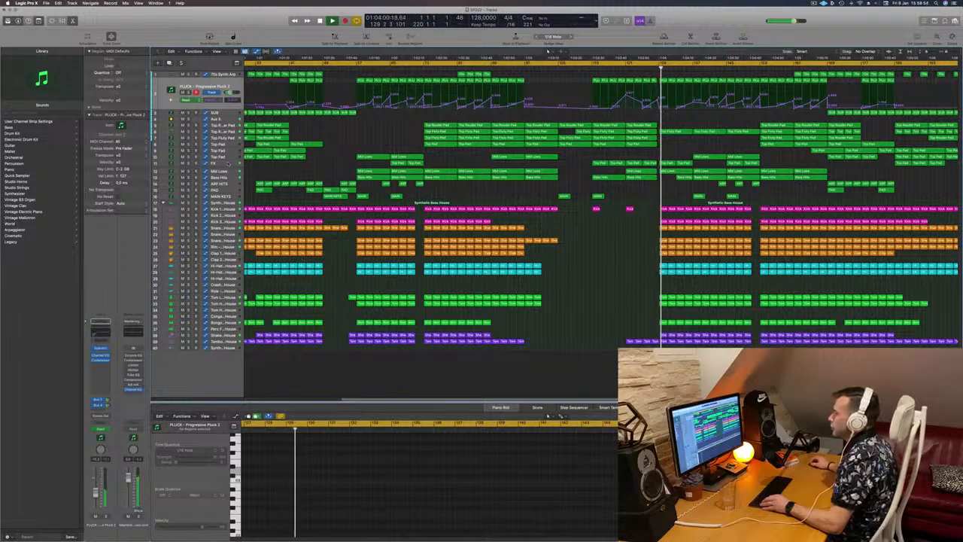
- Move an FX track automation point after the break later in the section
click(228, 162)
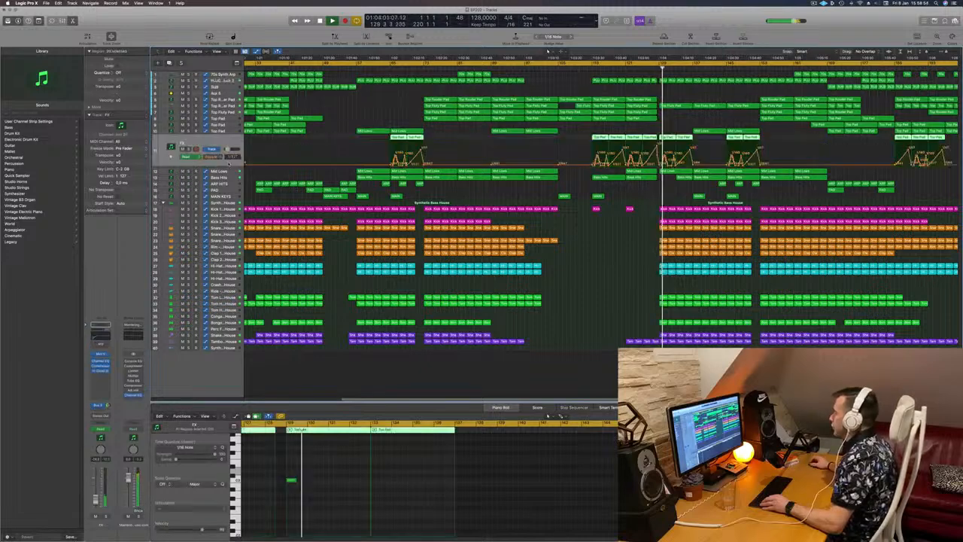
click(171, 158)
scroll(651, 181, up, 5)
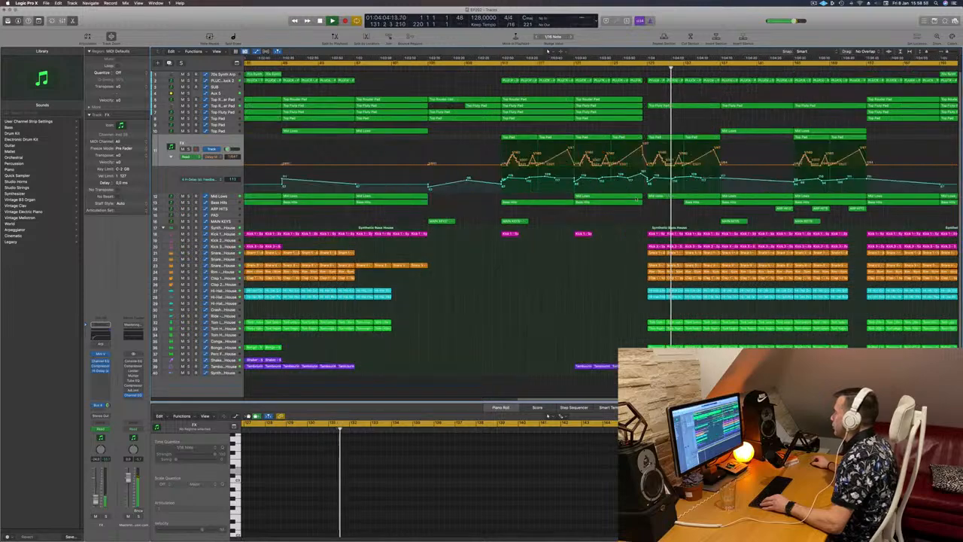
scroll(628, 96, down, 2)
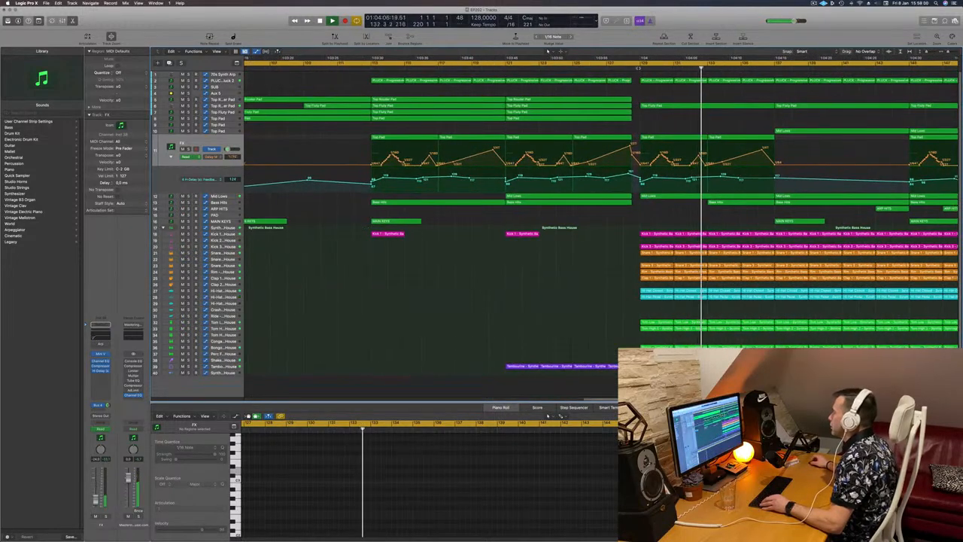
key(space)
key(space)
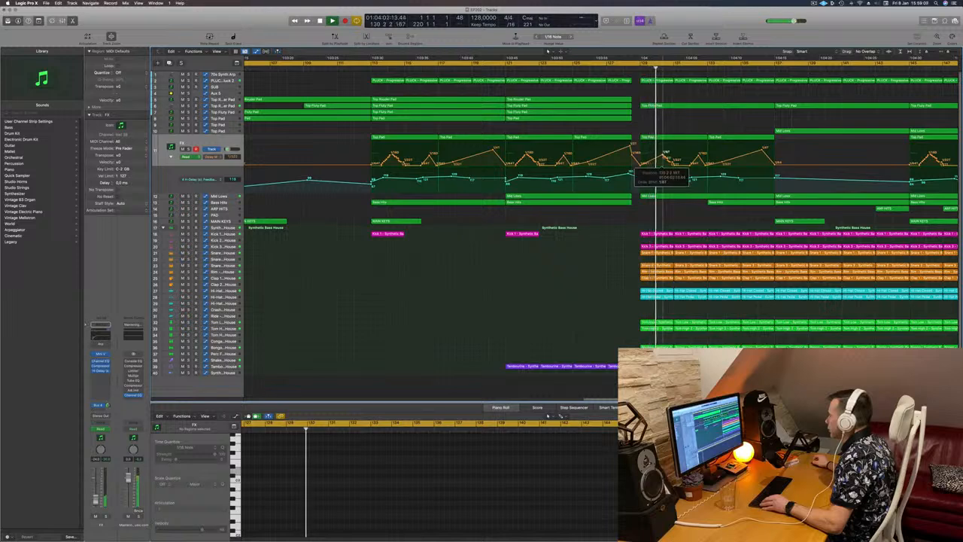
drag(709, 164, 785, 164)
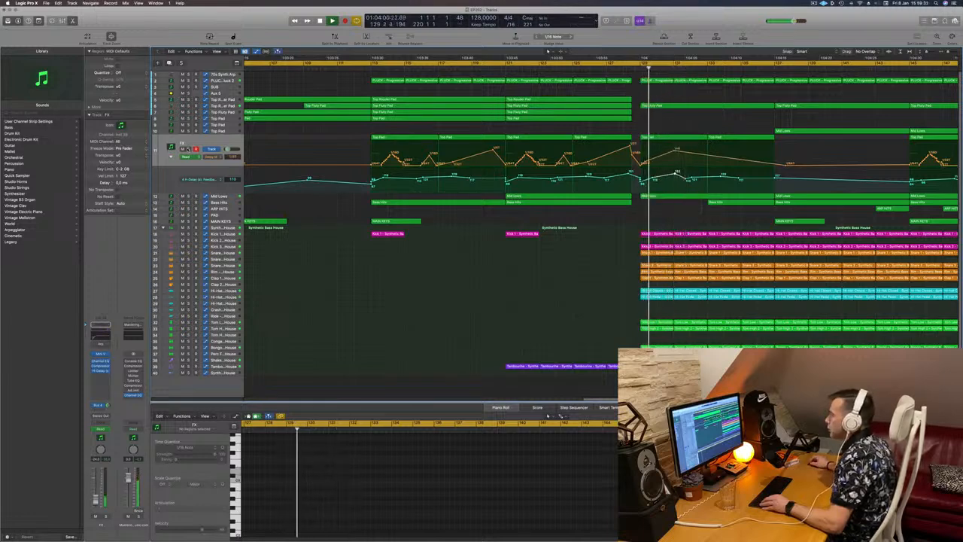
- Audition the FX track in solo and raise two of its automation points after the break slightly
key(s)
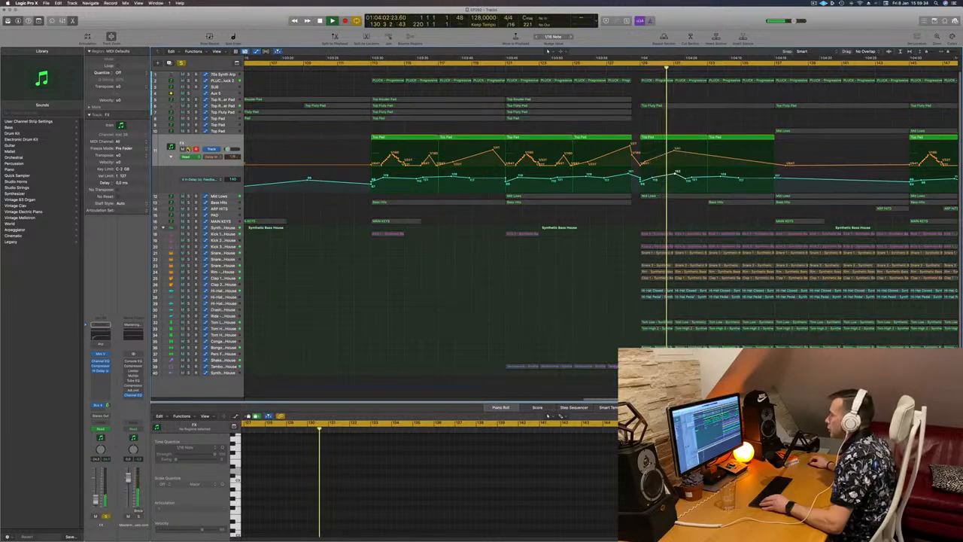
key(s)
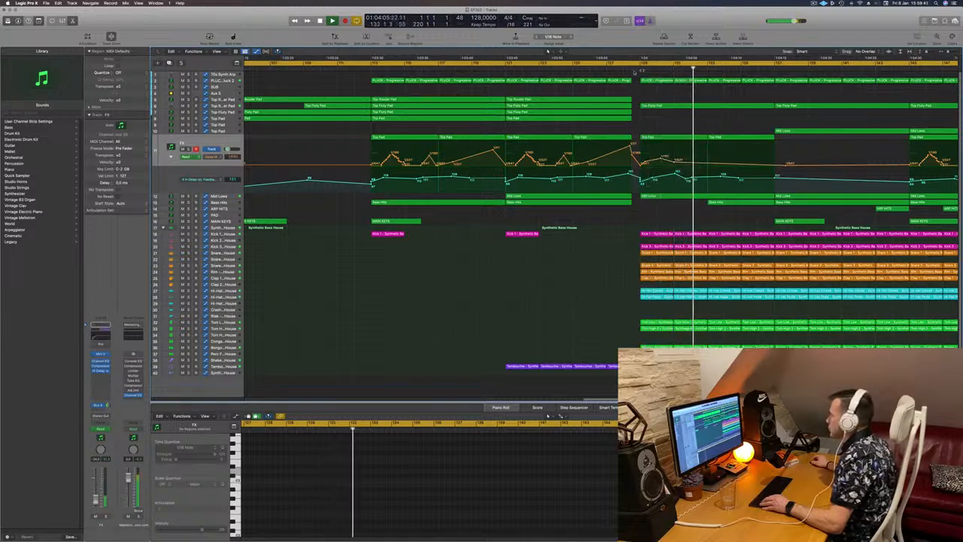
click(639, 67)
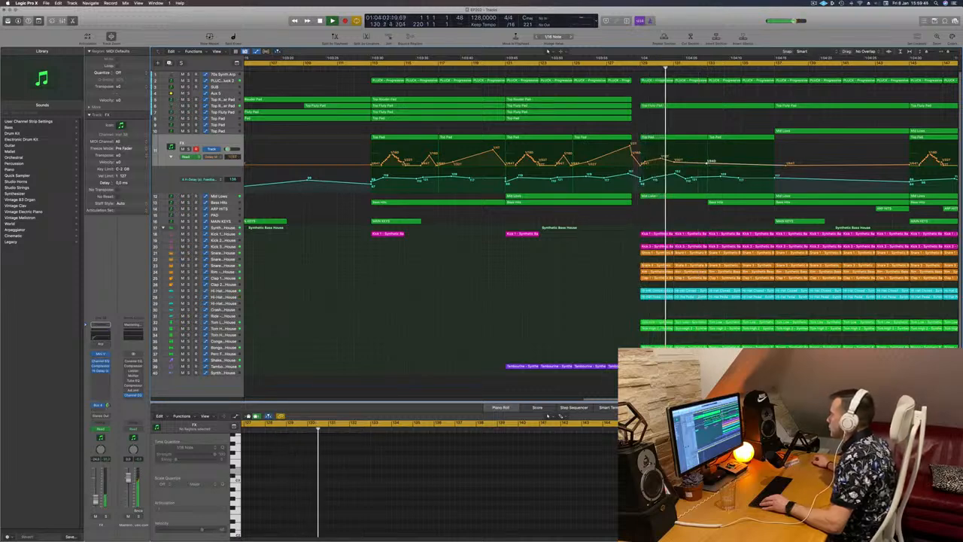
drag(706, 162, 706, 155)
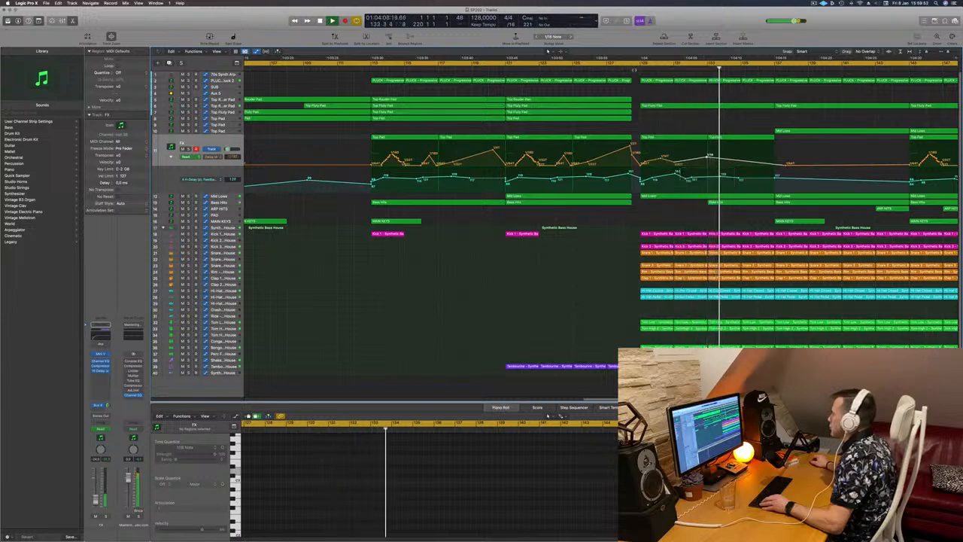
click(635, 66)
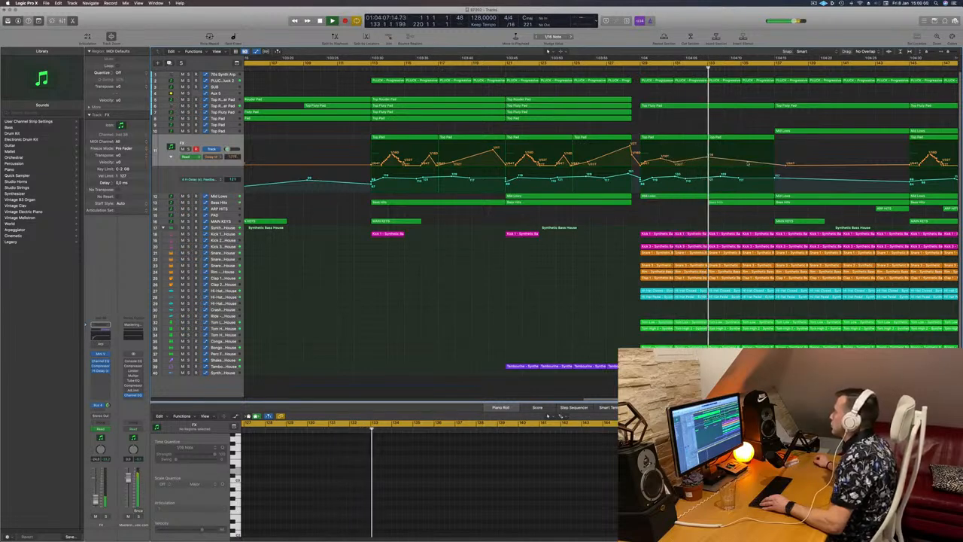
drag(747, 163, 744, 154)
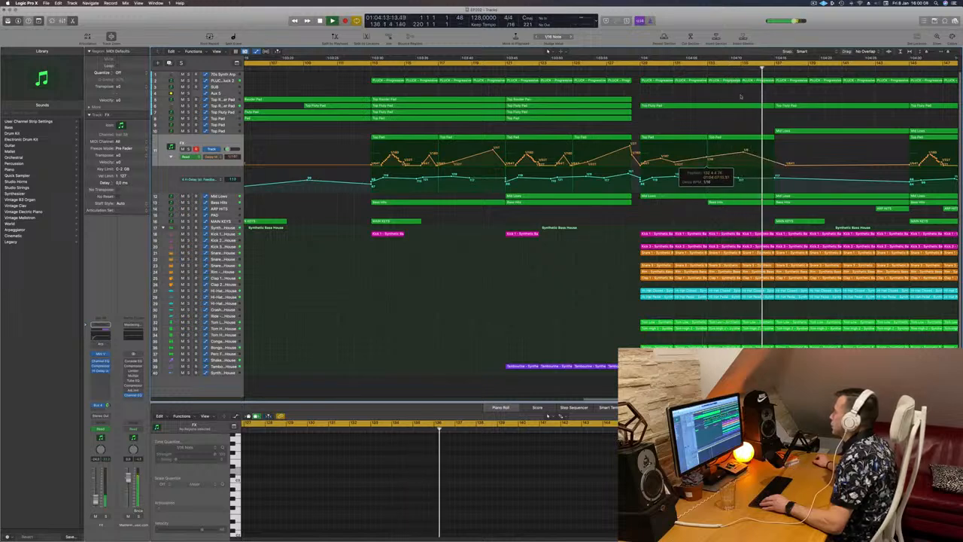
- Lower a point on the FX track's second automation lane after the break
click(728, 67)
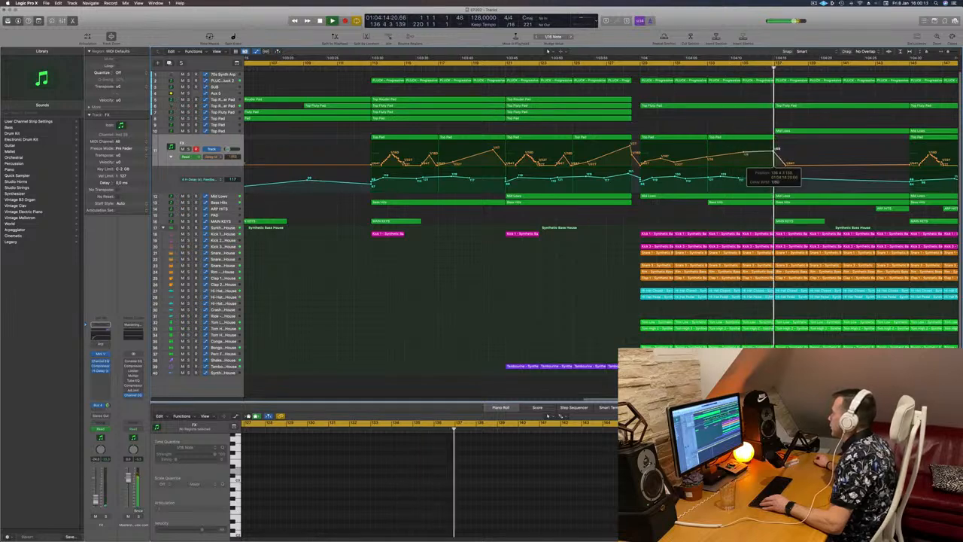
click(704, 67)
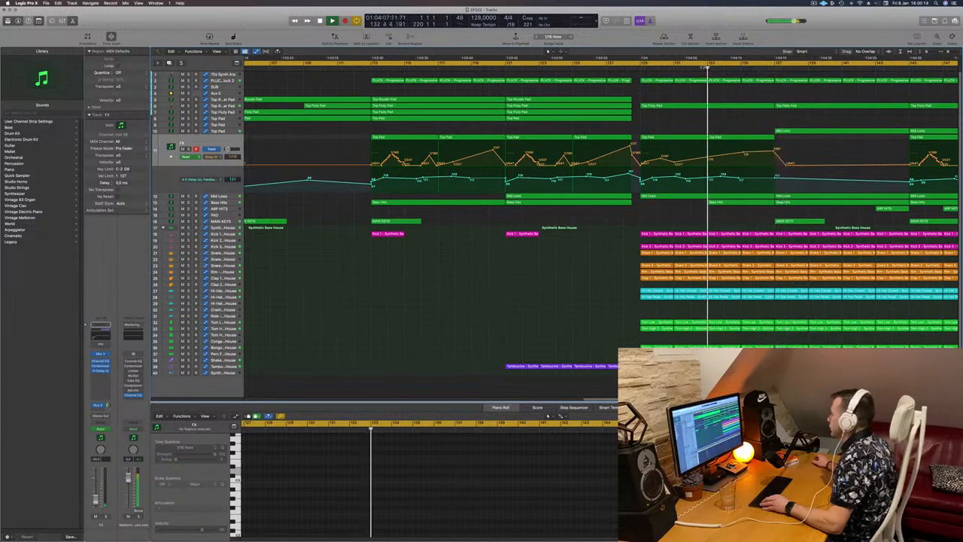
click(641, 66)
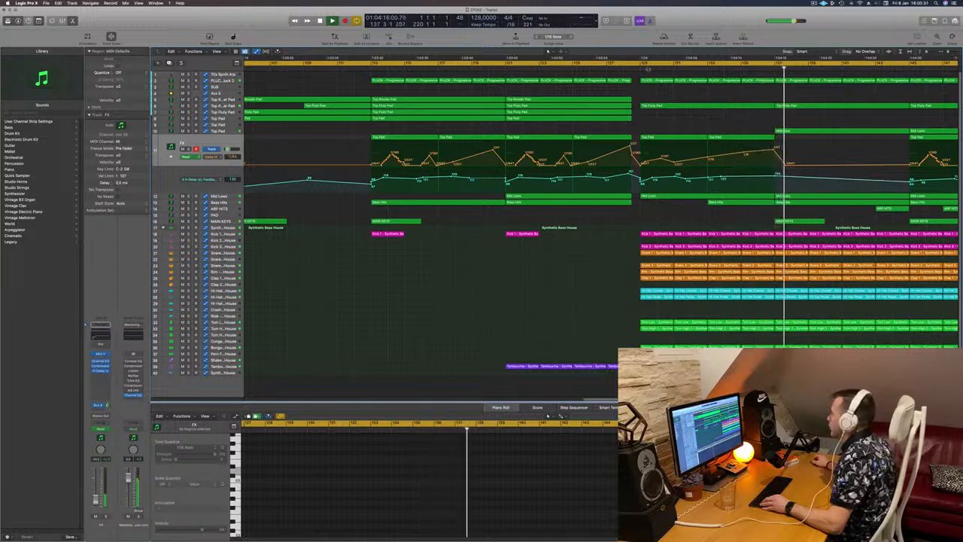
click(641, 69)
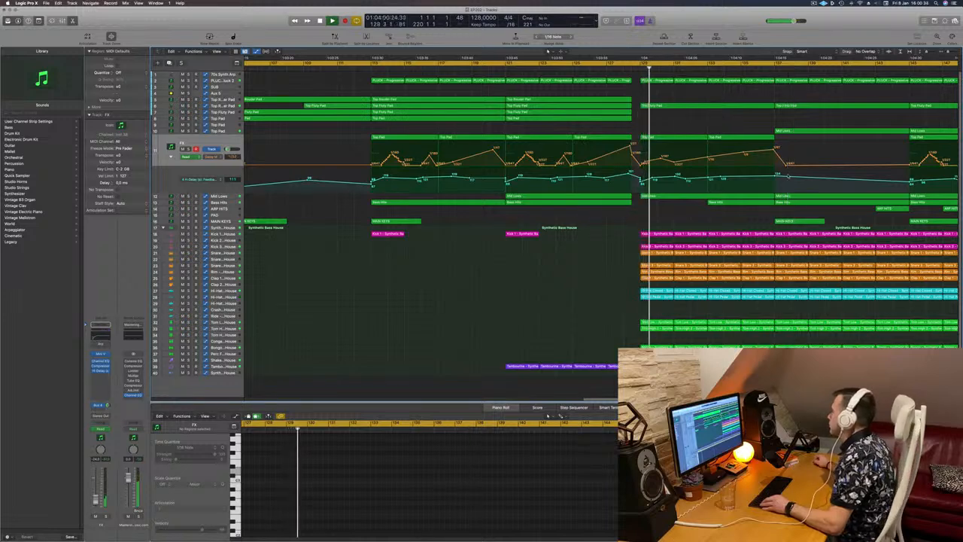
drag(789, 176, 790, 191)
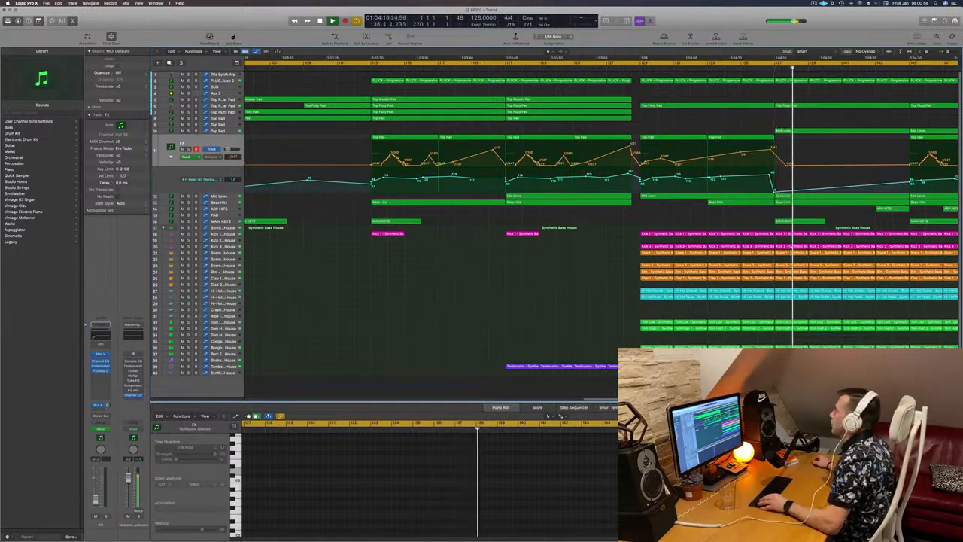
click(629, 68)
key(super+Left)
key(super+Left)
key(super+Left)
key(super+Left)
key(super+Left)
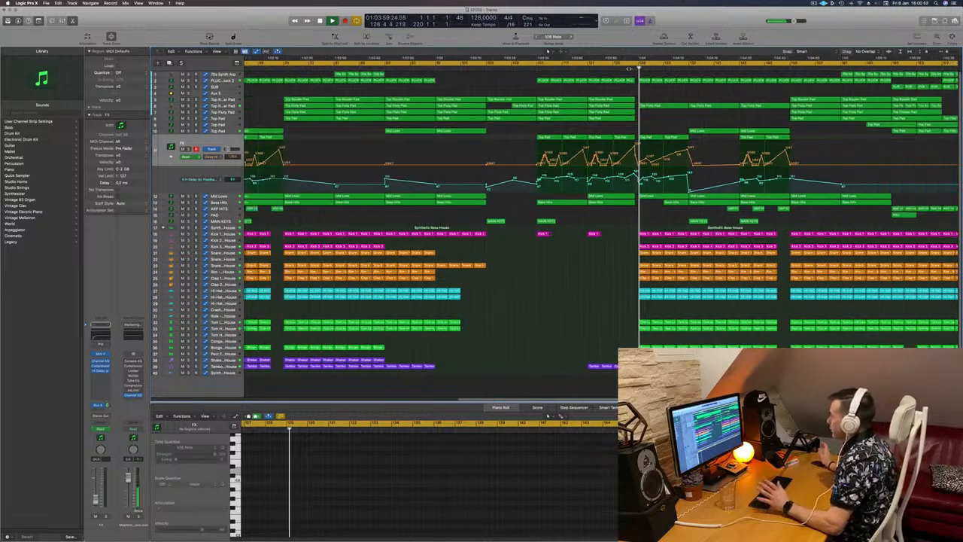